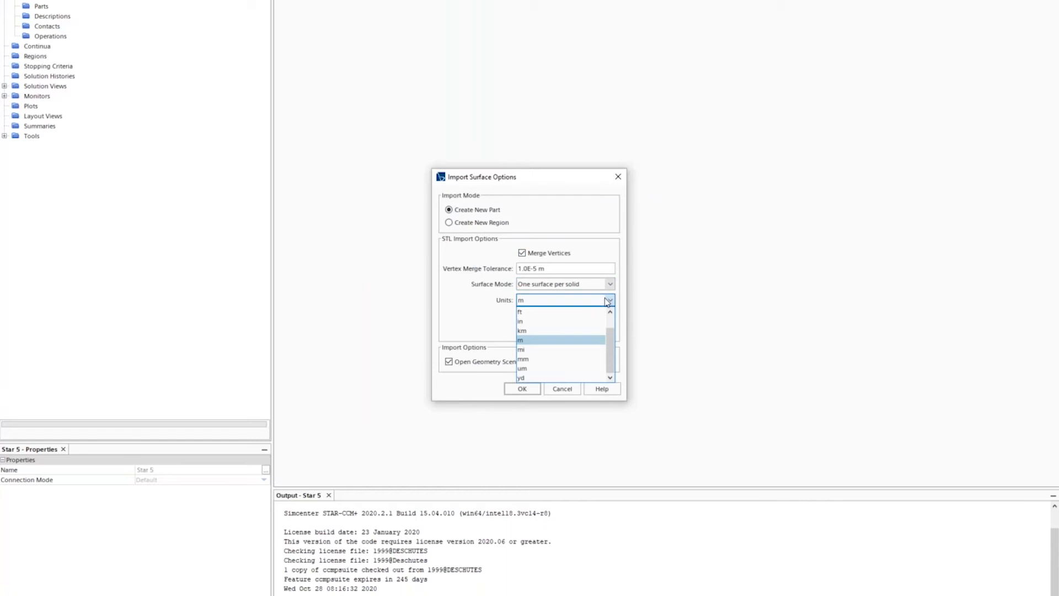
- Import STL_ExhaustManifold_4Port.stl in millimetres and rotate it to an oblique view
left_click(569, 363)
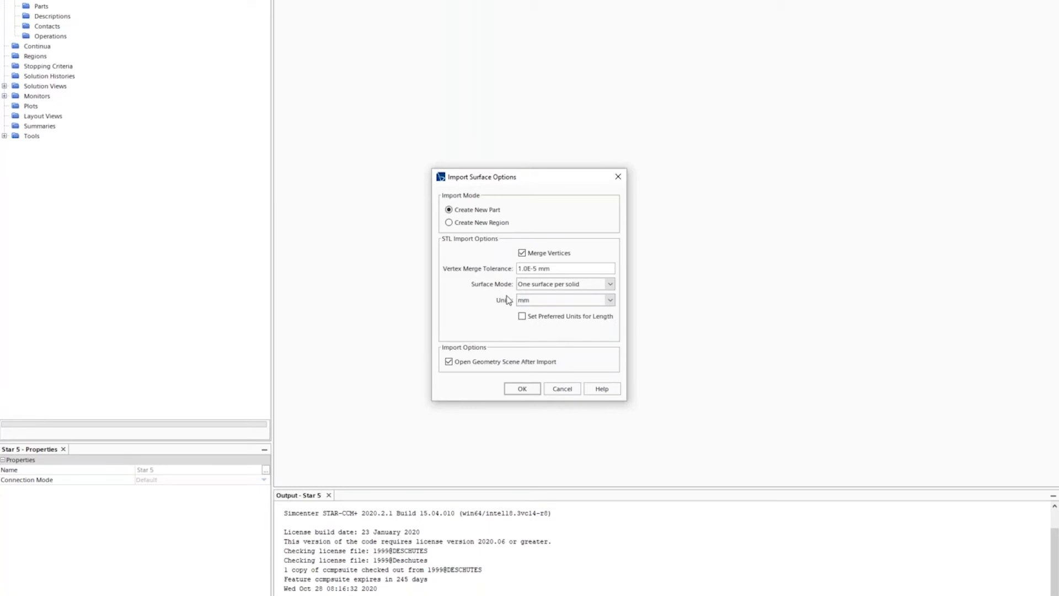
left_click(522, 388)
left_click_drag(633, 270, 664, 307)
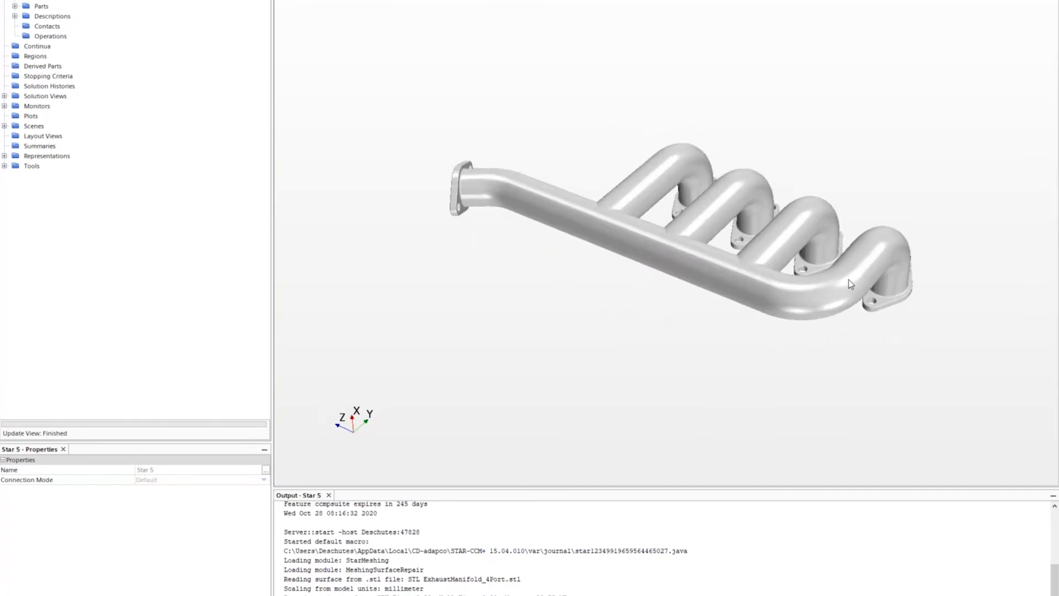
scroll(916, 351, "up", 3)
scroll(870, 357, "down", 1)
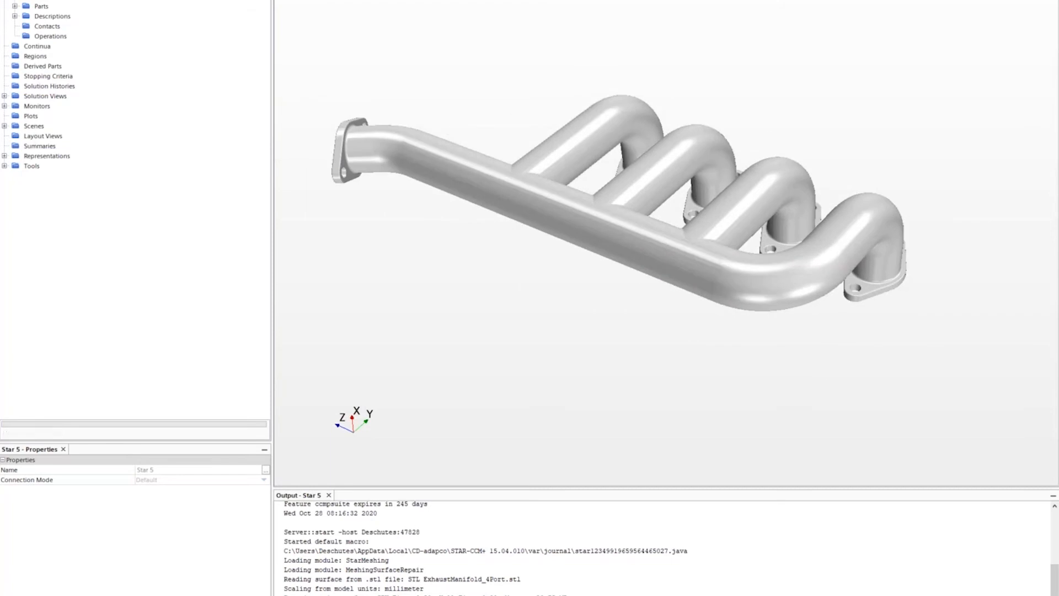
- Orbit and zoom the manifold to inspect its triangulated surface mesh
mouse_move(532, 94)
left_mouse_down()
mouse_move(540, 74)
mouse_move(546, 85)
left_mouse_up()
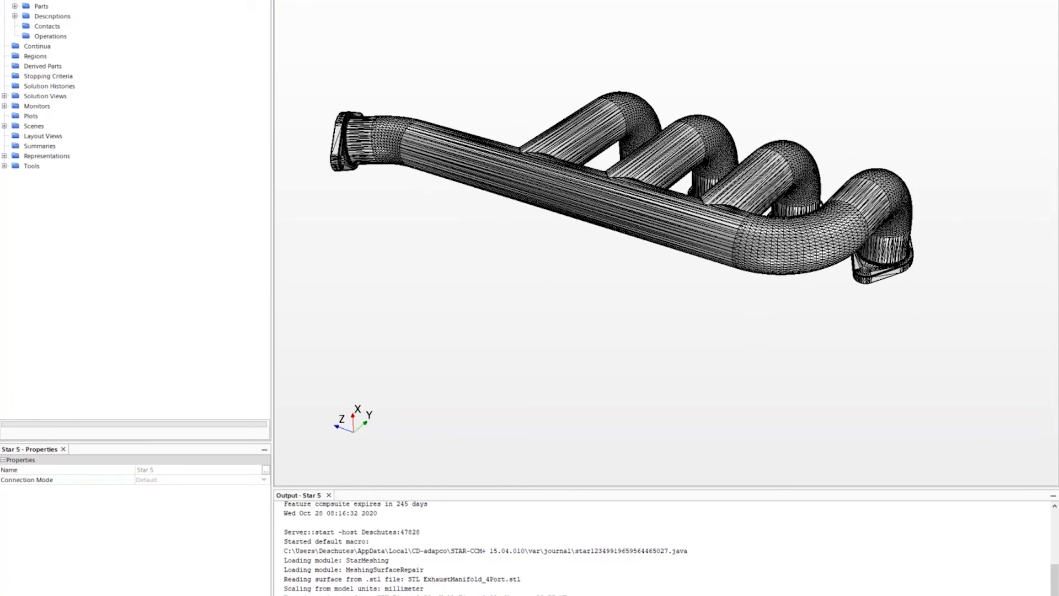
scroll(766, 289, "up", 3)
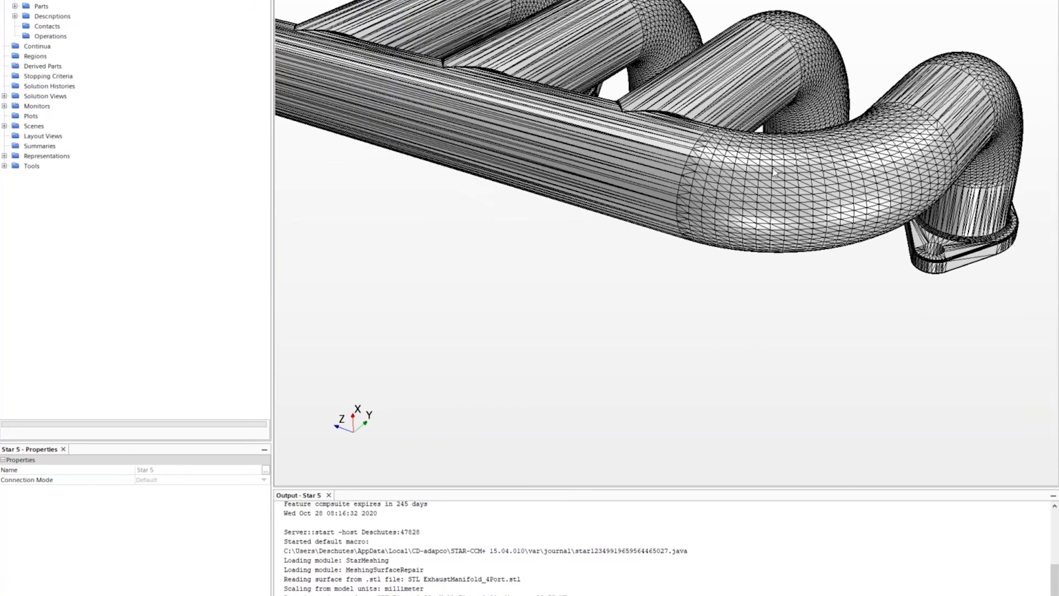
scroll(773, 173, "down", 4)
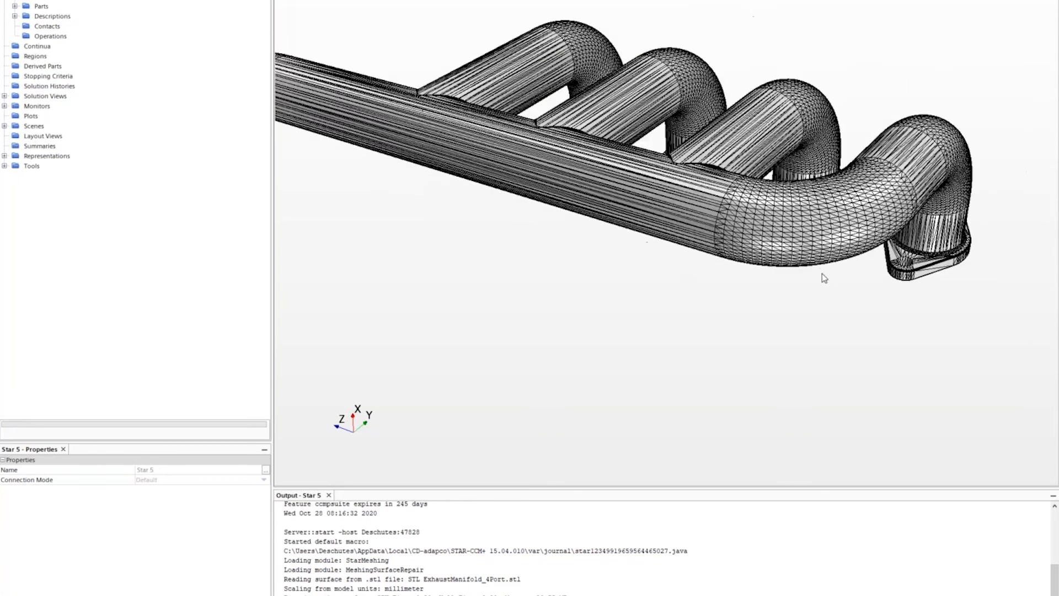
scroll(657, 239, "down", 2)
left_click_drag(667, 245, 640, 263)
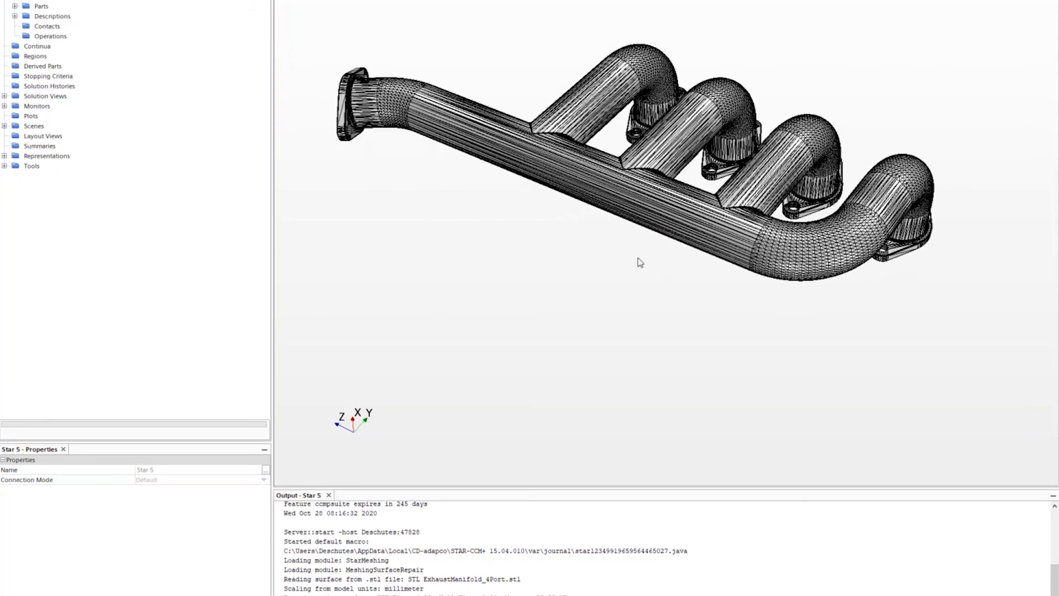
- Expand the STL ExhaustManifold_4Port part's Surfaces and select its only surface, Surface
left_click(41, 6)
double_click(41, 7)
double_click(111, 16)
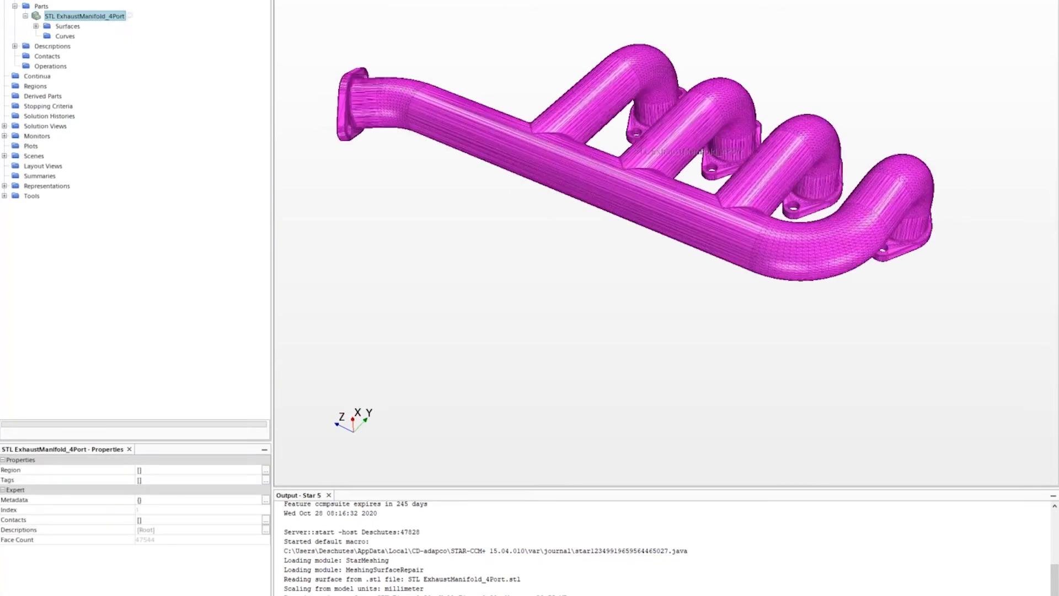
double_click(67, 26)
left_click_drag(548, 283, 939, 194)
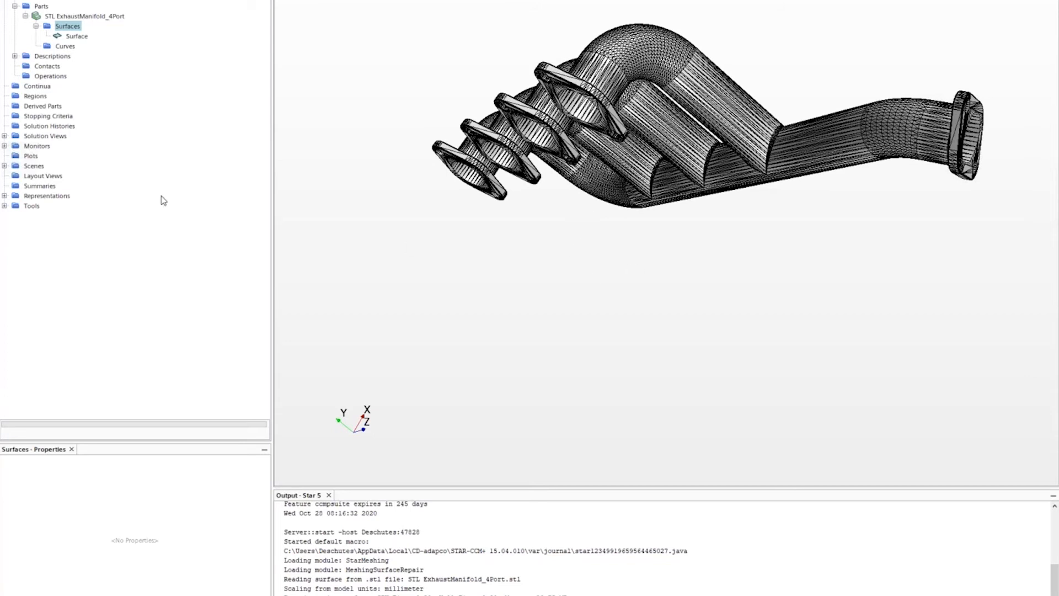
left_click(69, 36)
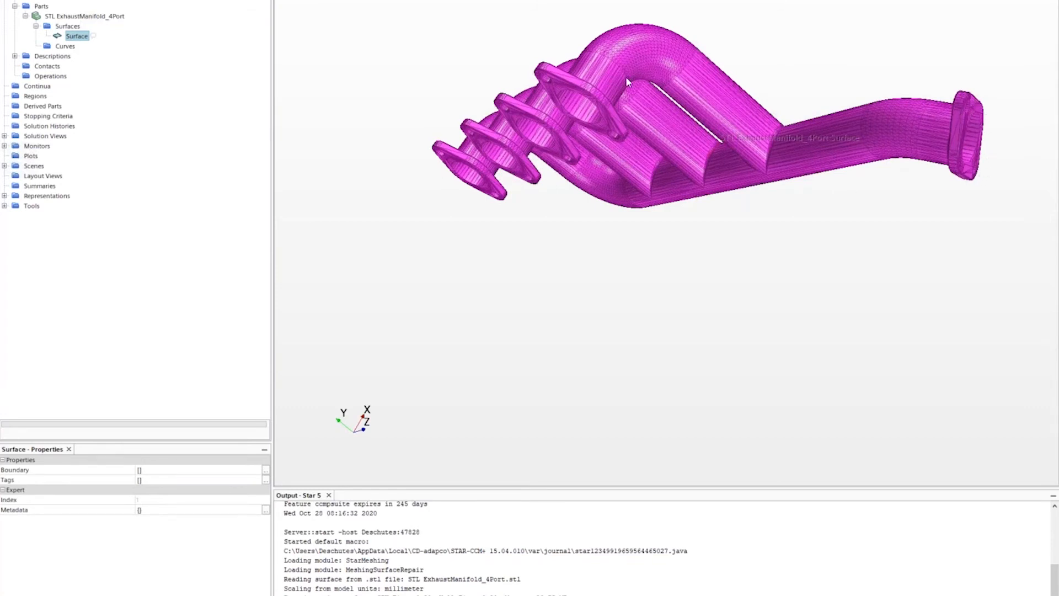
- Split Surface by angle at 89° into six surfaces after Split by Patch finds one patch
right_click(70, 37)
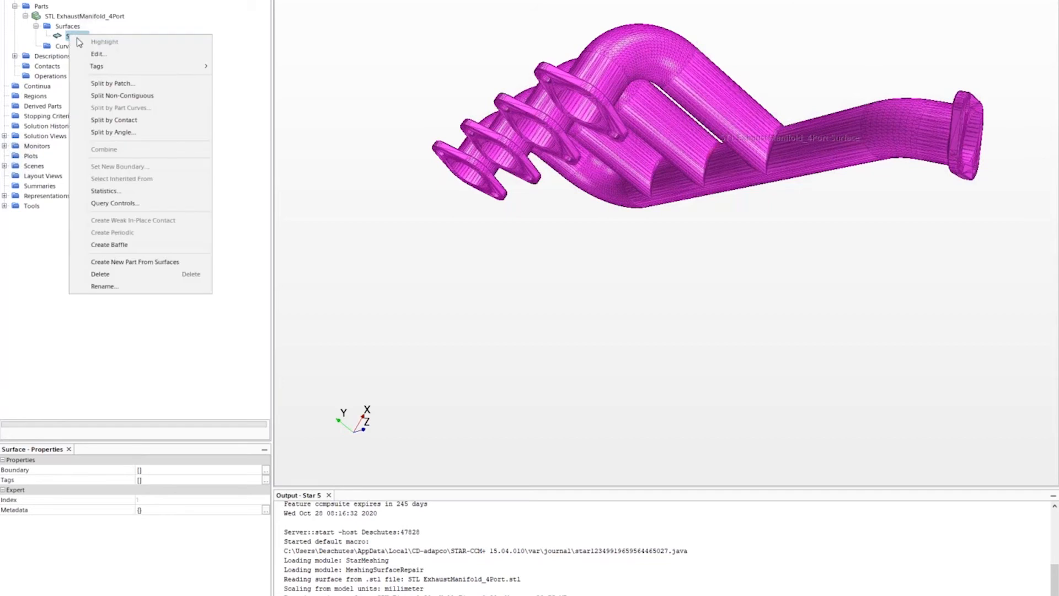
left_click(110, 84)
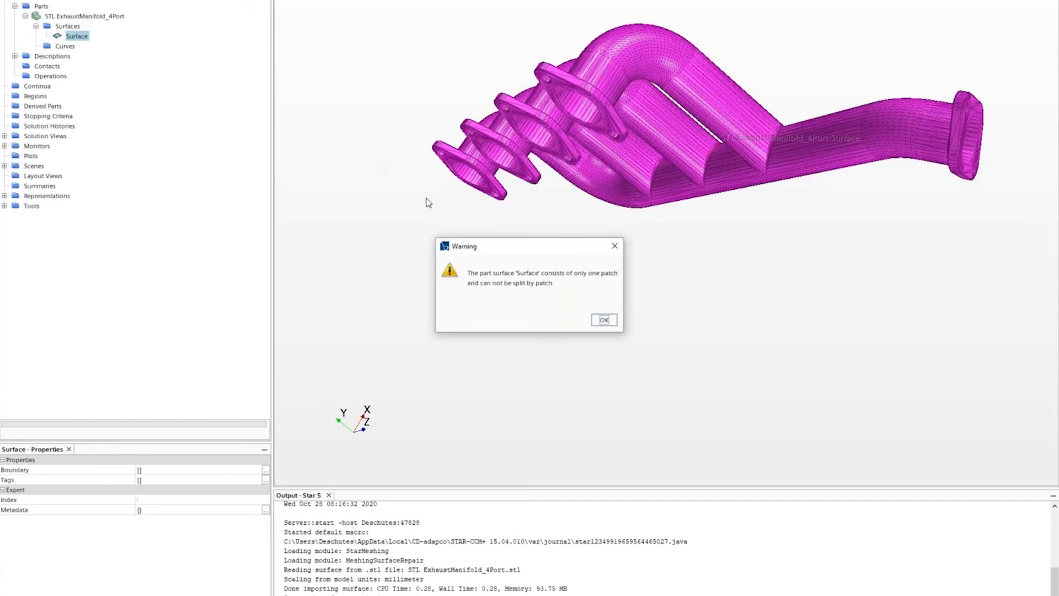
left_click(613, 323)
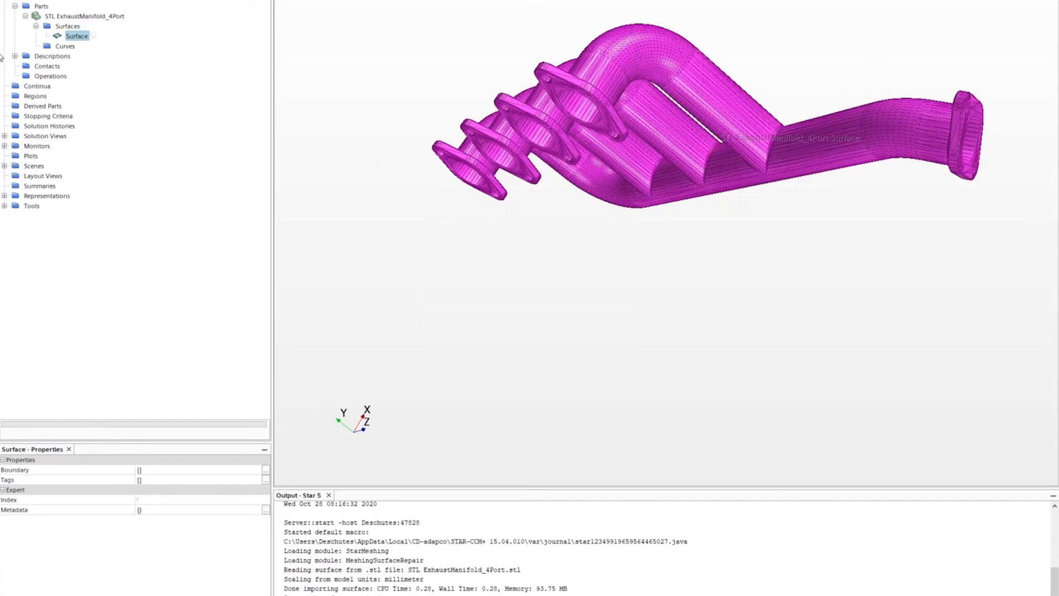
right_click(73, 37)
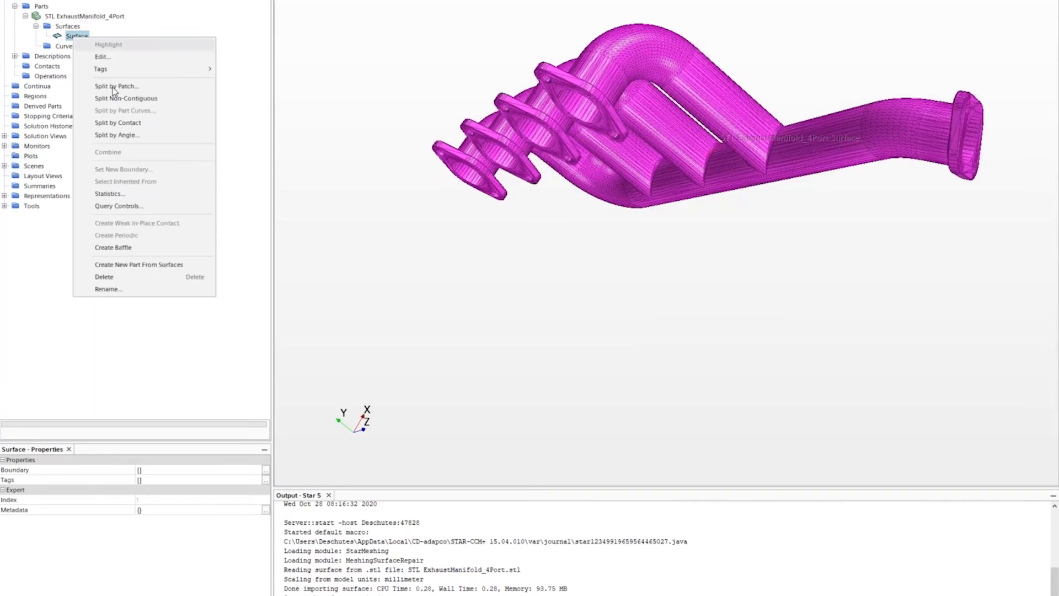
left_click(130, 136)
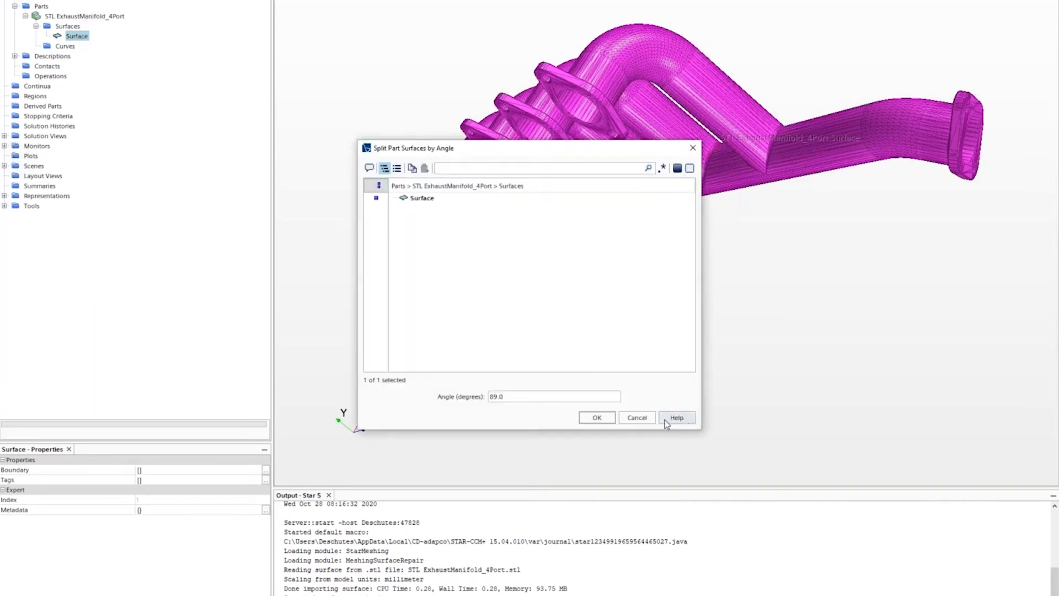
left_click(607, 421)
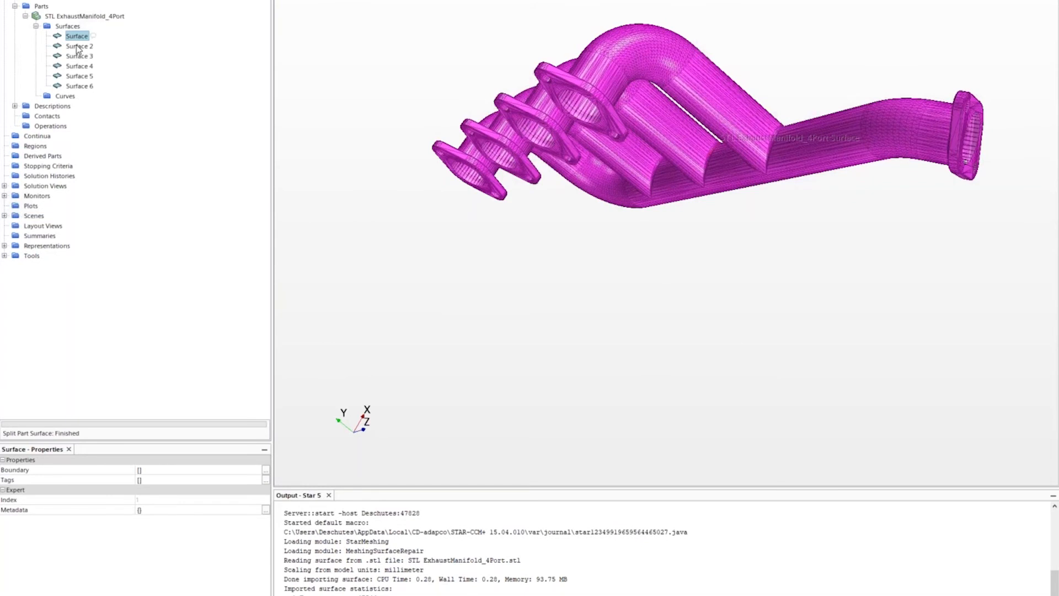
- Inspect Surface 3 and Surface 4 on the model, then clear the highlight
left_click(77, 56)
left_click(78, 66)
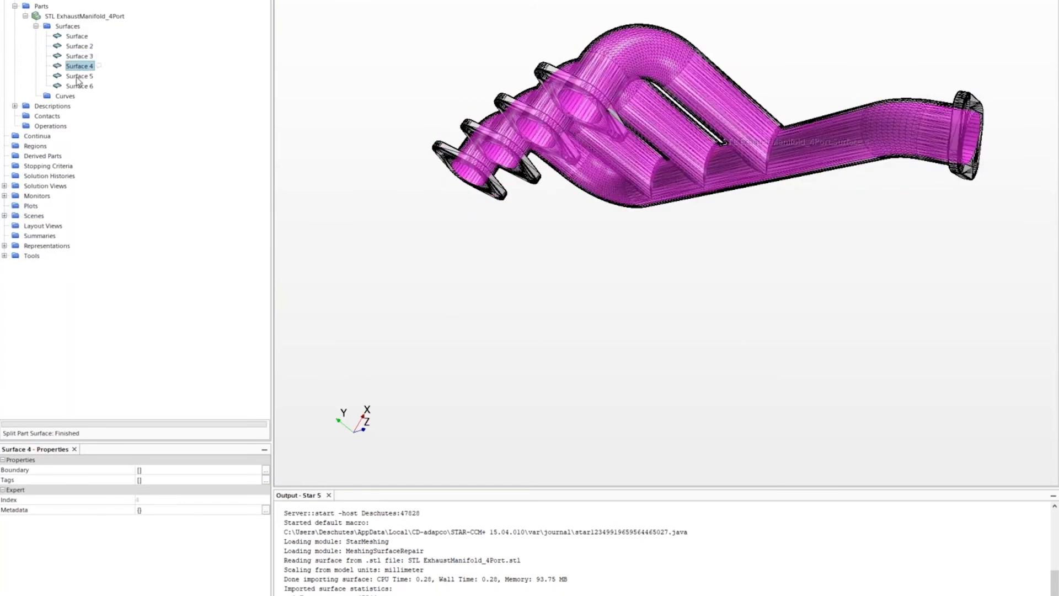
left_click_drag(581, 286, 550, 288)
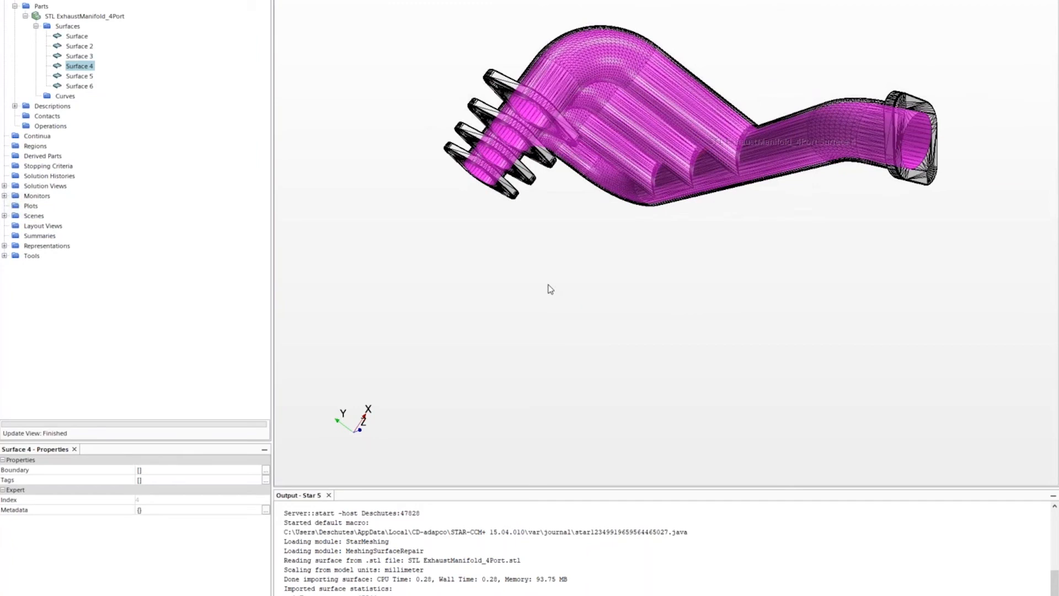
left_click(525, 263)
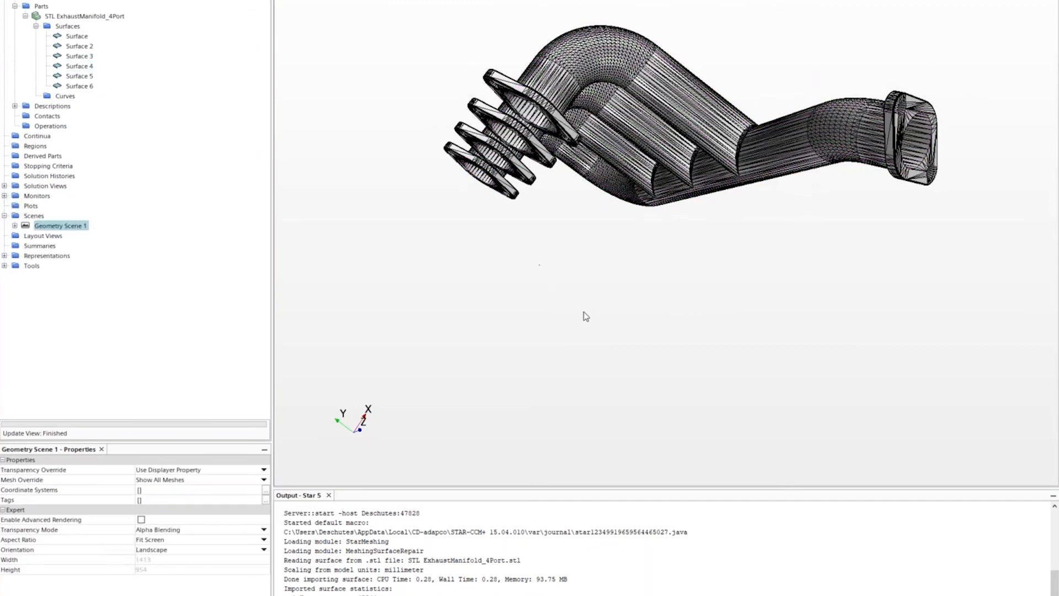
scroll(600, 309, "down", 2)
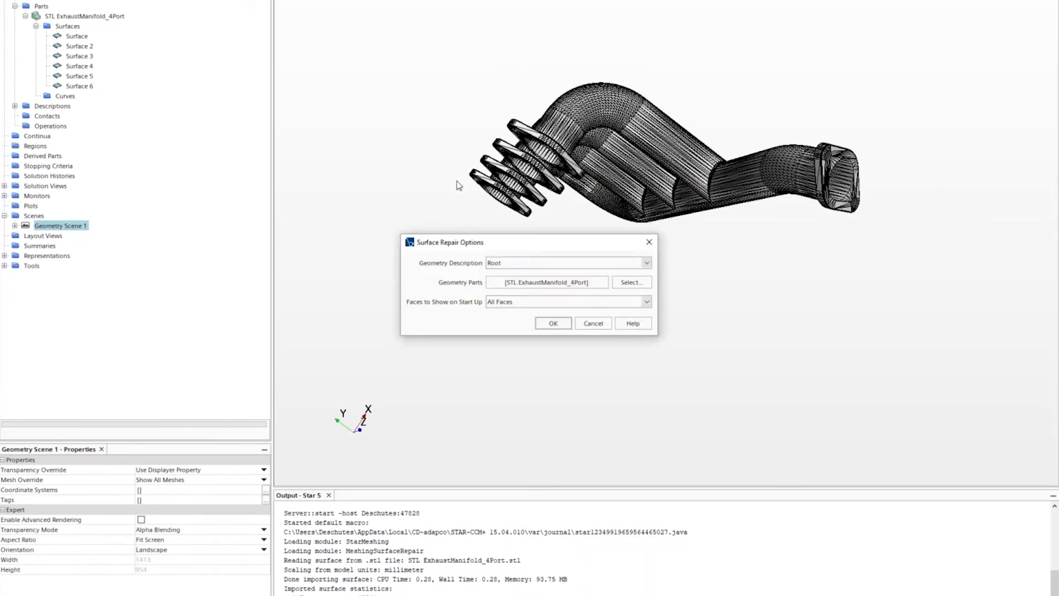
- Start surface repair on the manifold and run diagnostics with default thresholds
left_click(550, 325)
left_click_drag(546, 314, 750, 275)
scroll(776, 278, "up", 3)
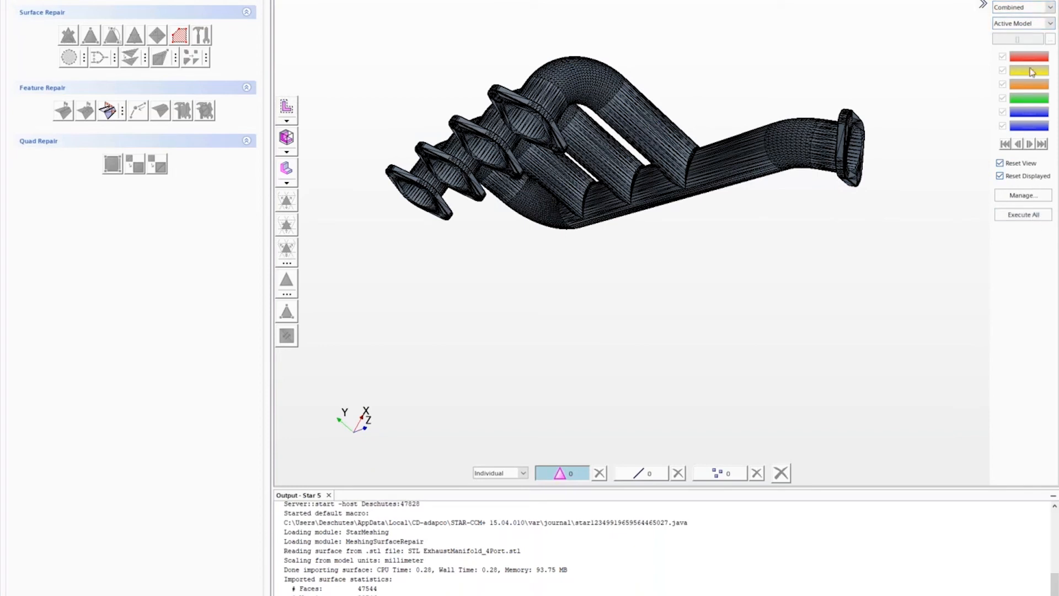
left_click(1023, 195)
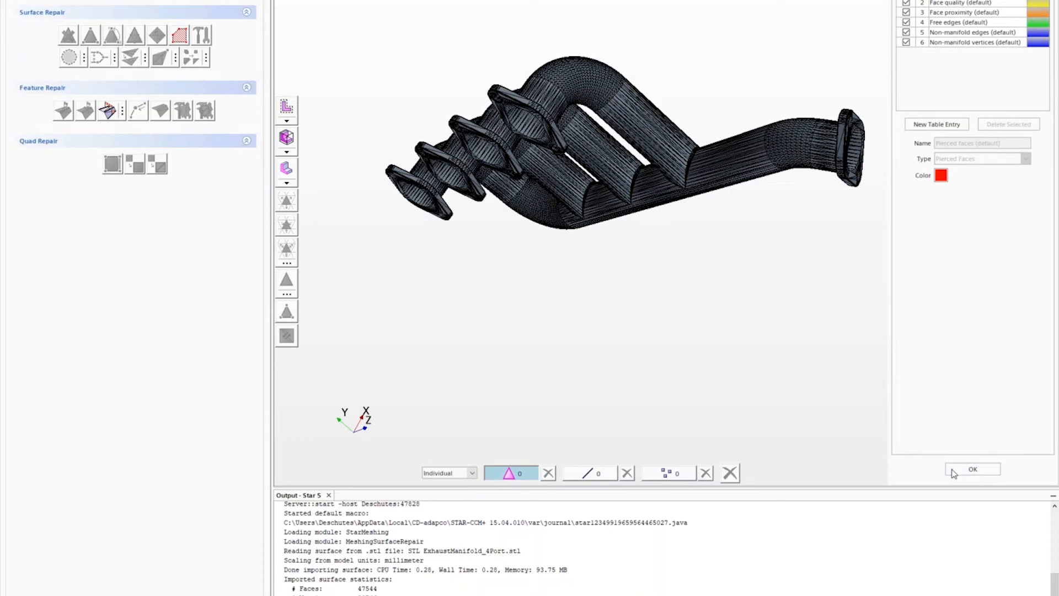
left_click(971, 469)
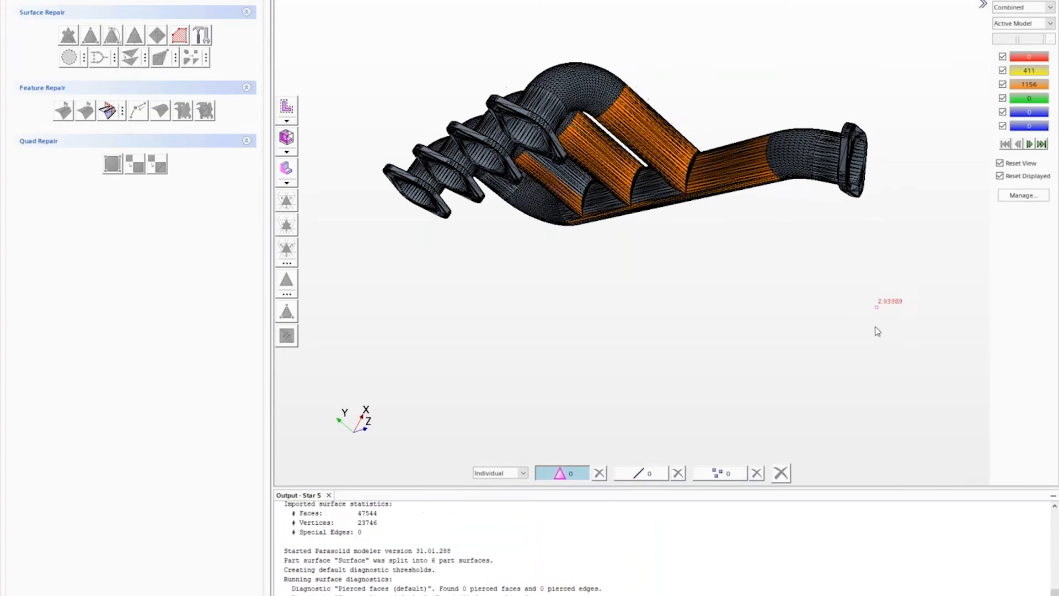
- Orbit the manifold to inspect the flagged proximity and poor-quality faces
scroll(764, 284, "up", 3)
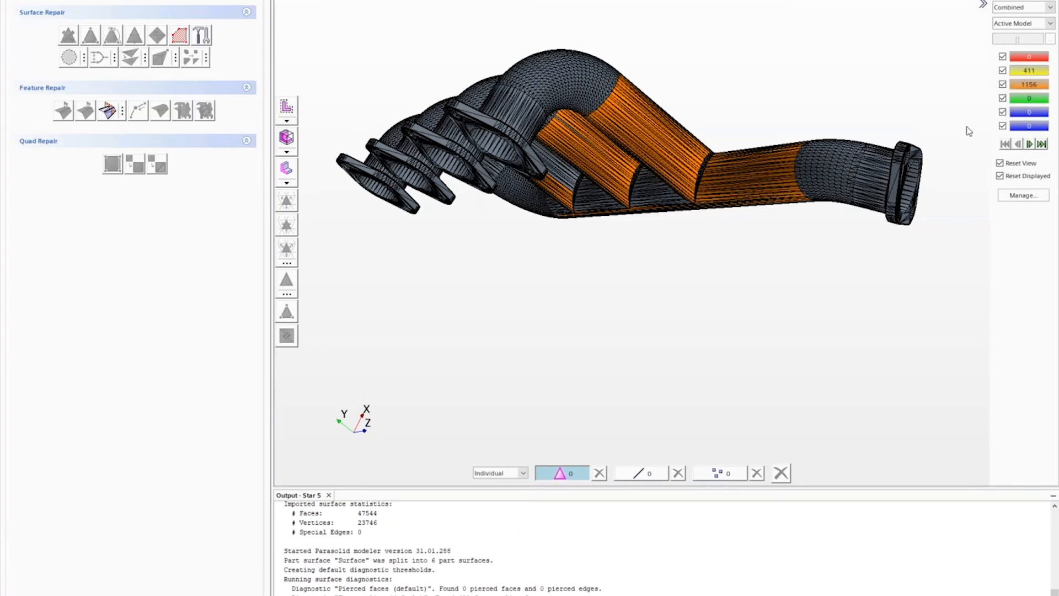
mouse_move(916, 267)
left_mouse_down()
mouse_move(904, 268)
mouse_move(922, 272)
left_mouse_up()
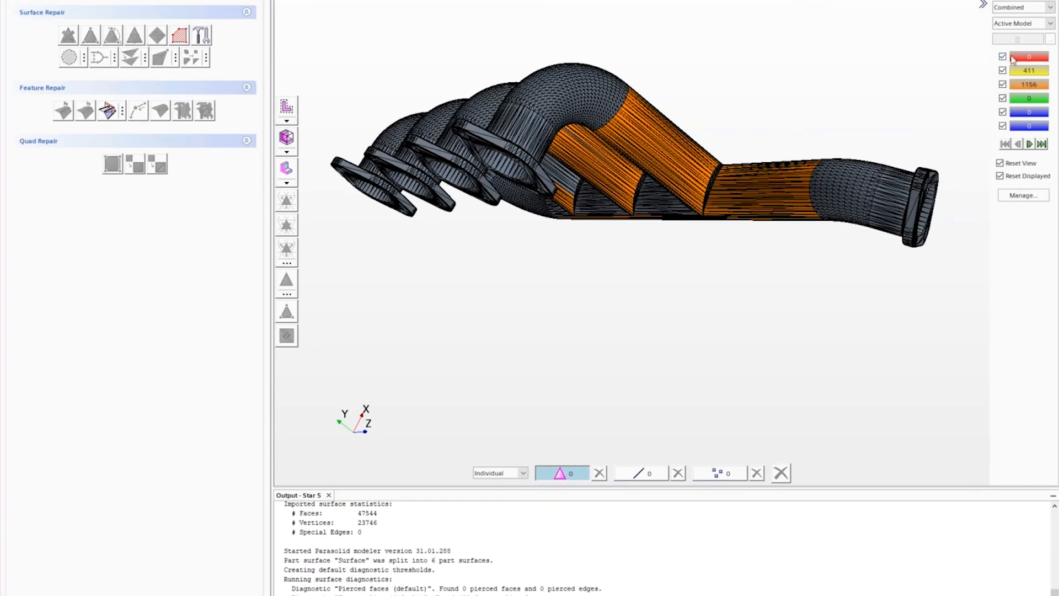
left_click_drag(825, 292, 775, 291)
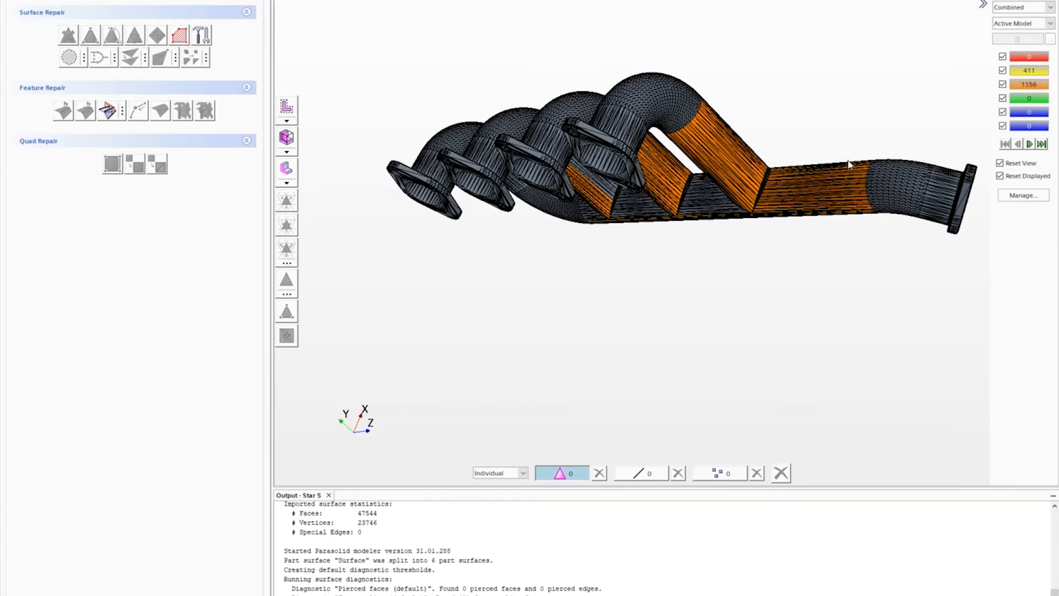
left_click_drag(803, 288, 793, 285)
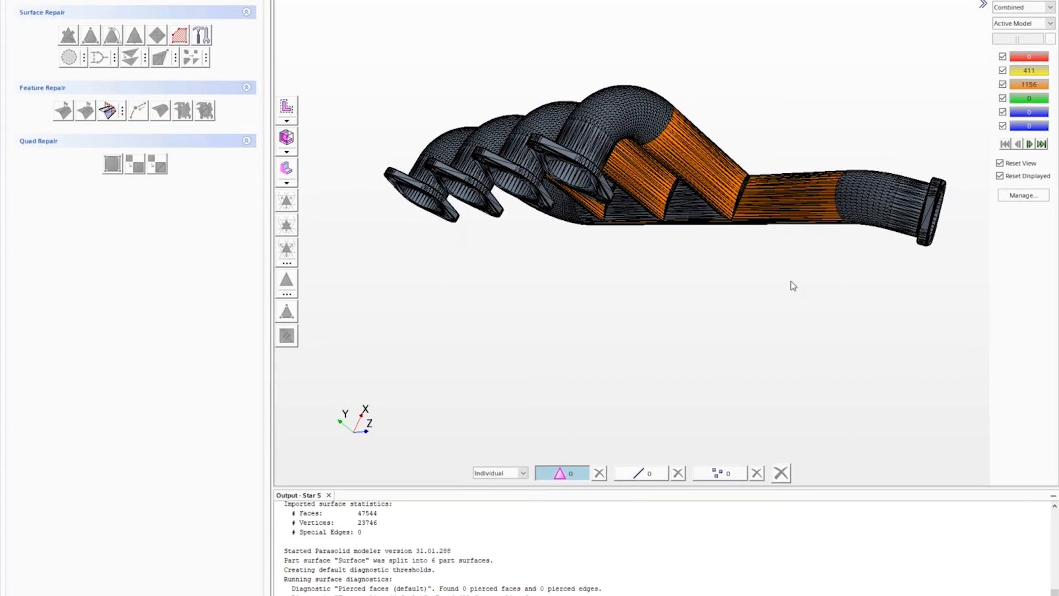
left_click_drag(775, 279, 641, 276)
scroll(645, 283, "up", 3)
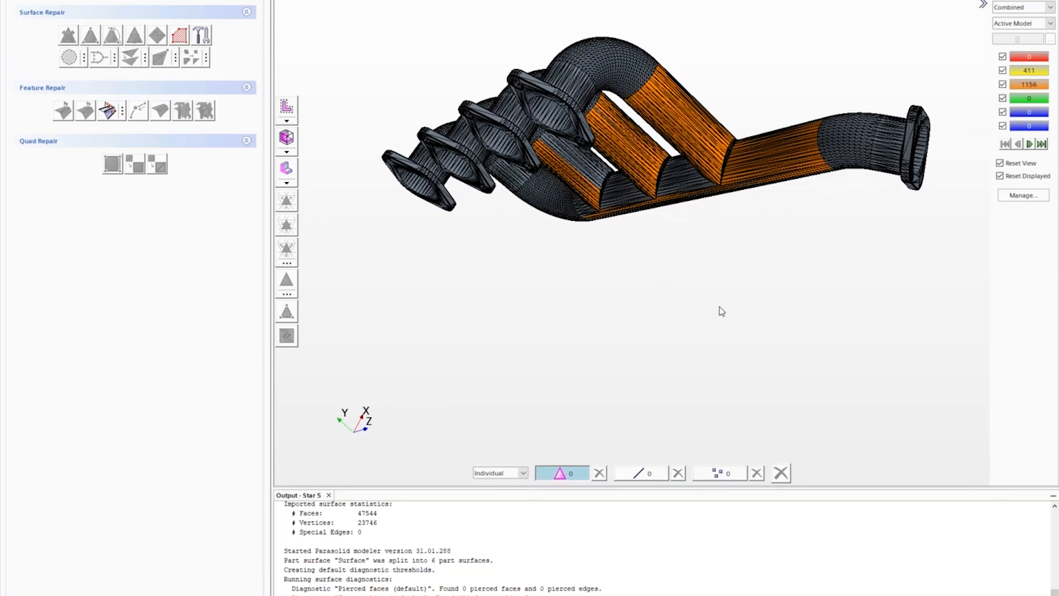
left_click_drag(657, 241, 605, 257)
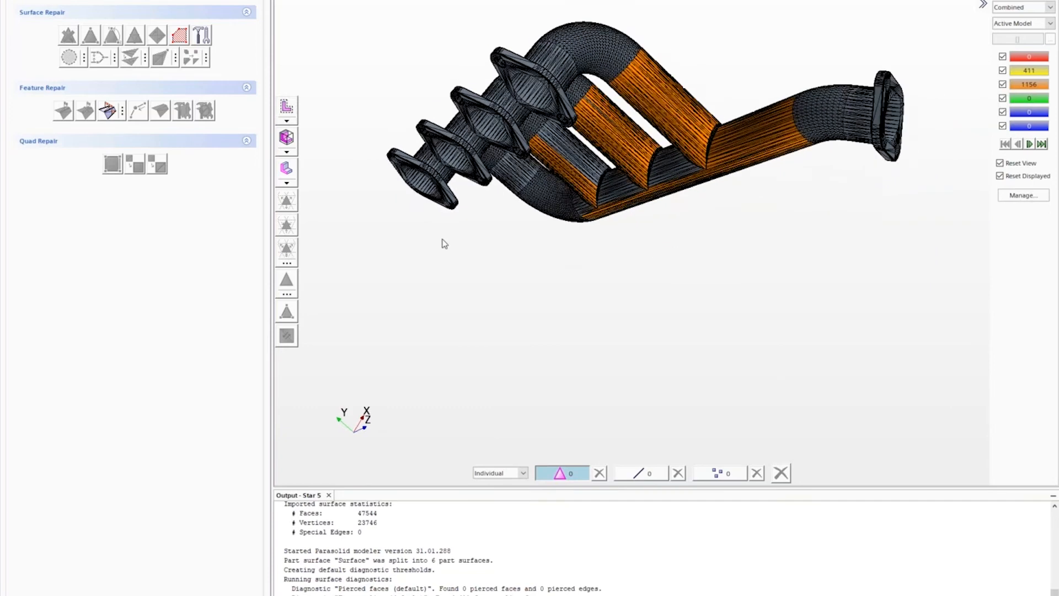
- Mark the manifold's sharp and boundary feature edges
left_click(121, 113)
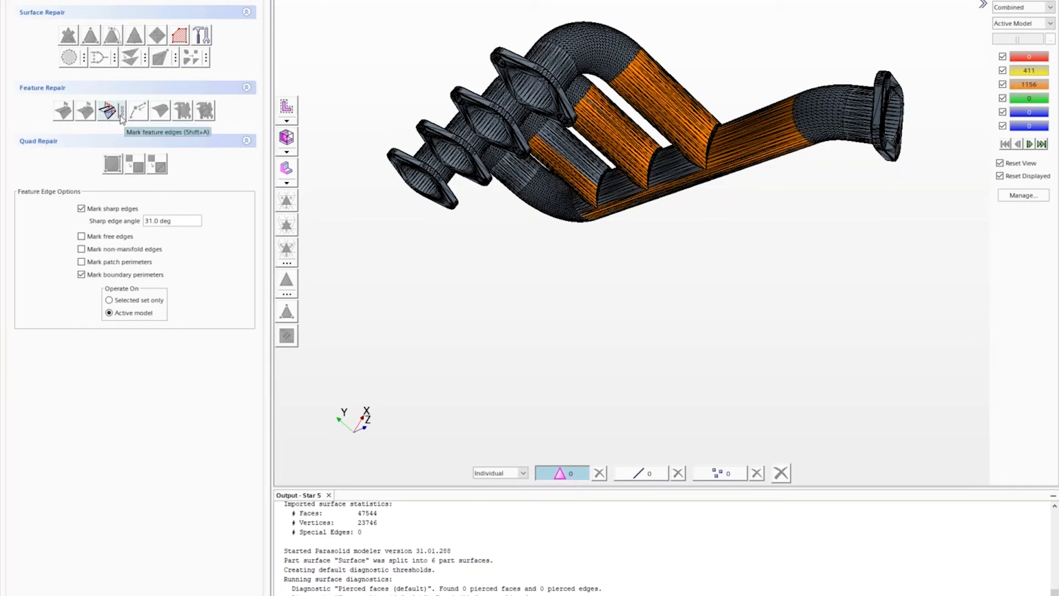
left_click(112, 118)
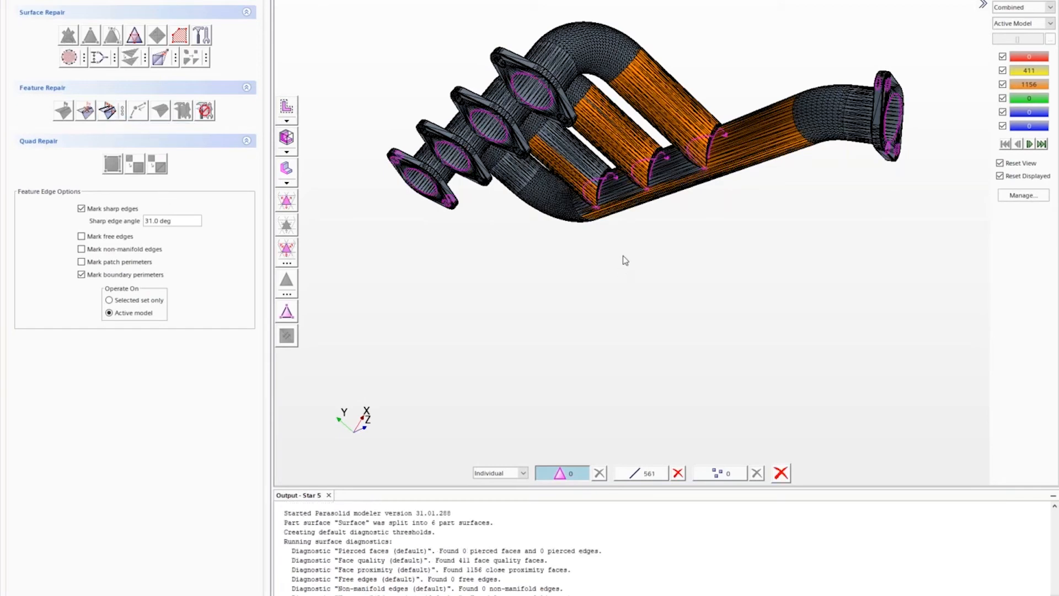
left_click_drag(630, 257, 640, 257)
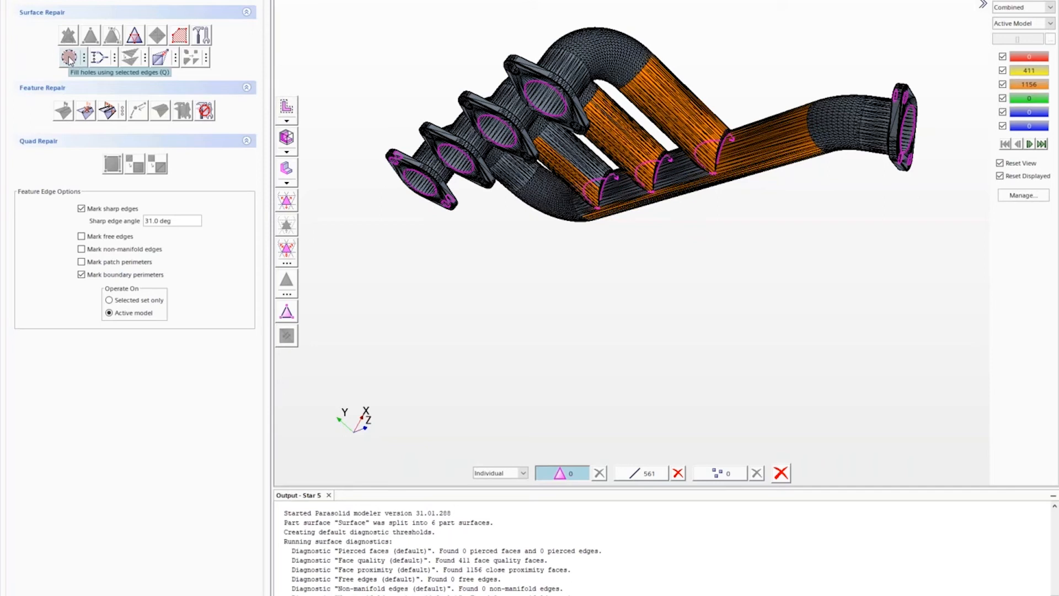
- Fill the open inlet and outlet port holes along the marked edges, then clear the selection
left_click(69, 57)
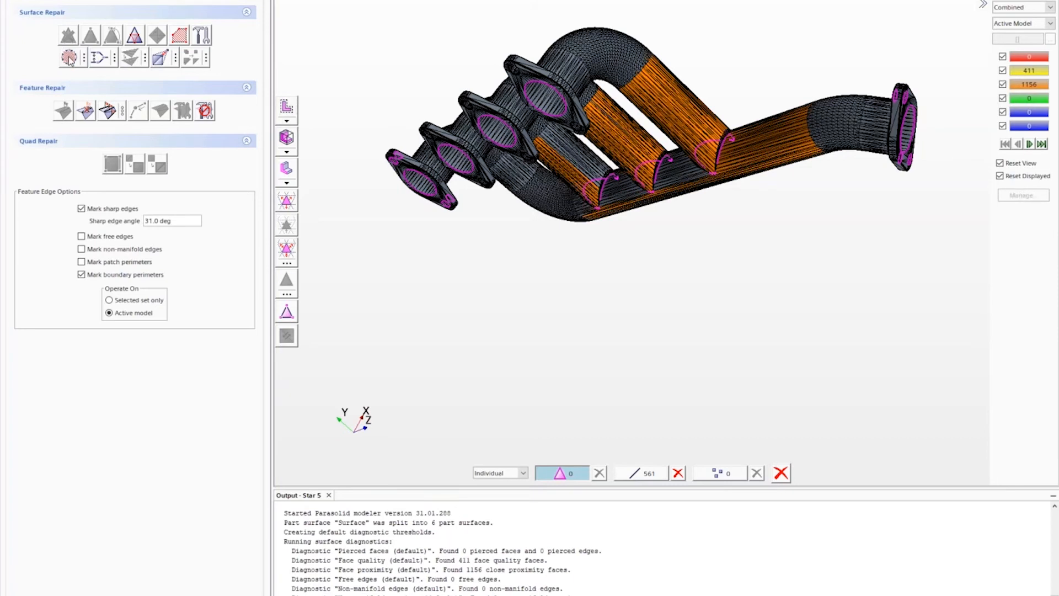
left_click_drag(642, 236, 620, 241)
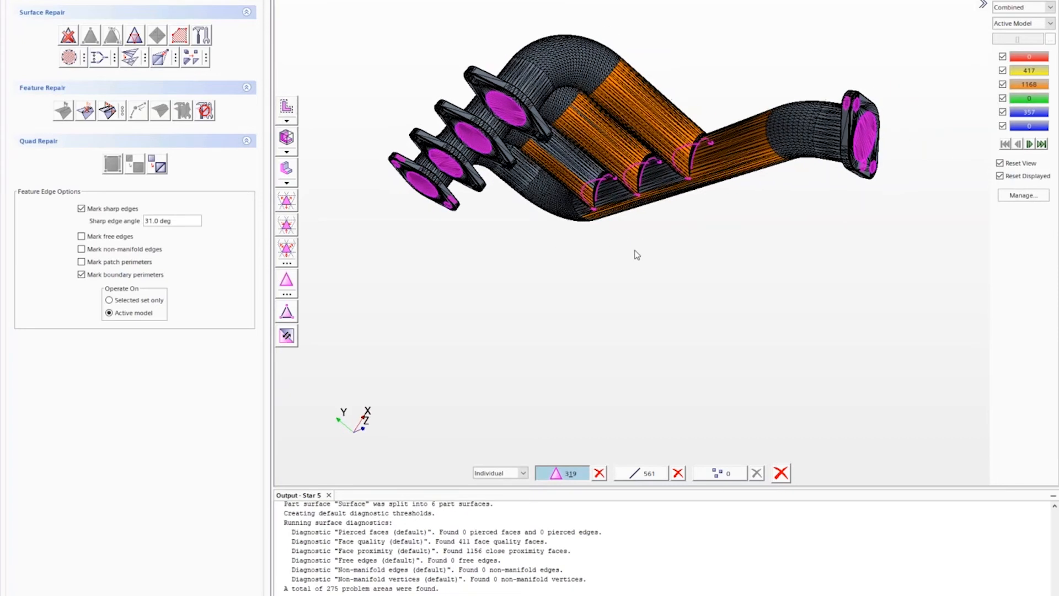
left_click(628, 273)
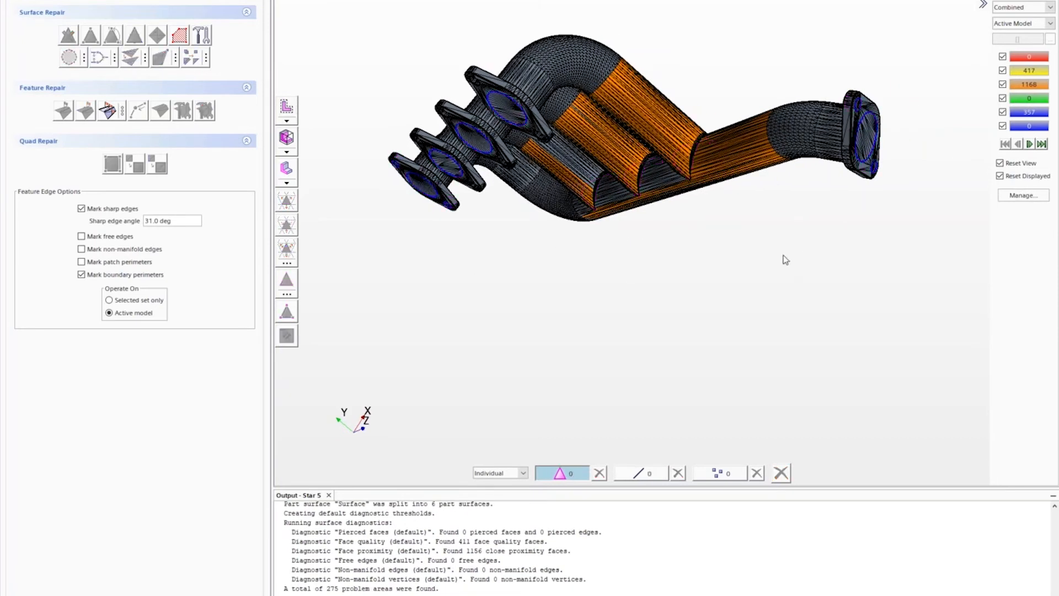
mouse_move(770, 263)
left_mouse_down()
mouse_move(820, 160)
mouse_move(801, 279)
mouse_move(860, 269)
mouse_move(731, 282)
left_mouse_up()
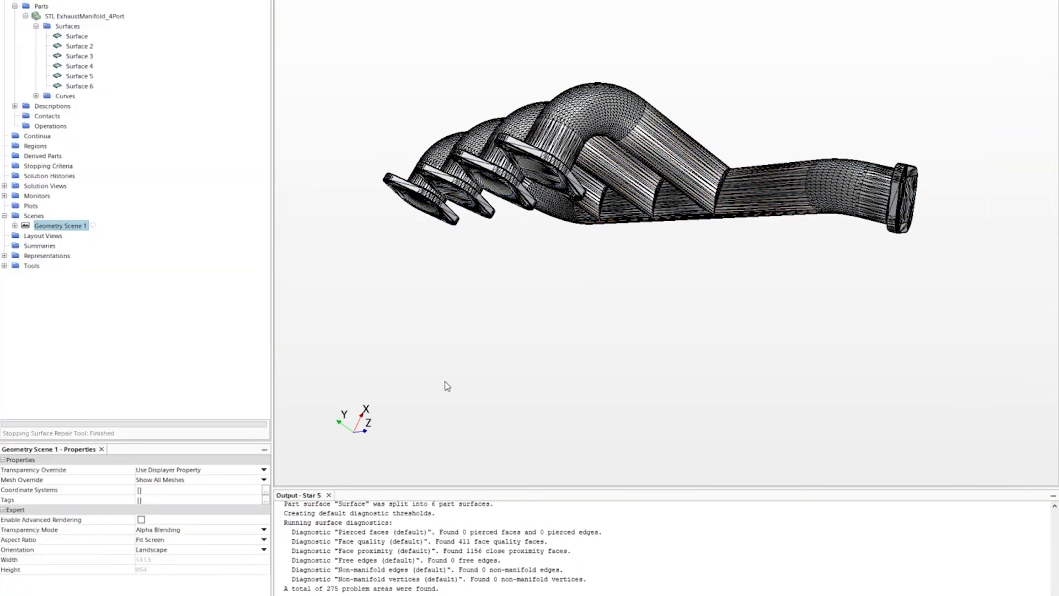
- Split Surface 4 by angle at 89° into separate port-cap surfaces
mouse_move(456, 345)
left_mouse_down()
mouse_move(488, 342)
mouse_move(491, 317)
mouse_move(473, 313)
mouse_move(538, 338)
mouse_move(461, 336)
mouse_move(438, 352)
mouse_move(511, 326)
mouse_move(499, 315)
left_mouse_up()
left_click(79, 66)
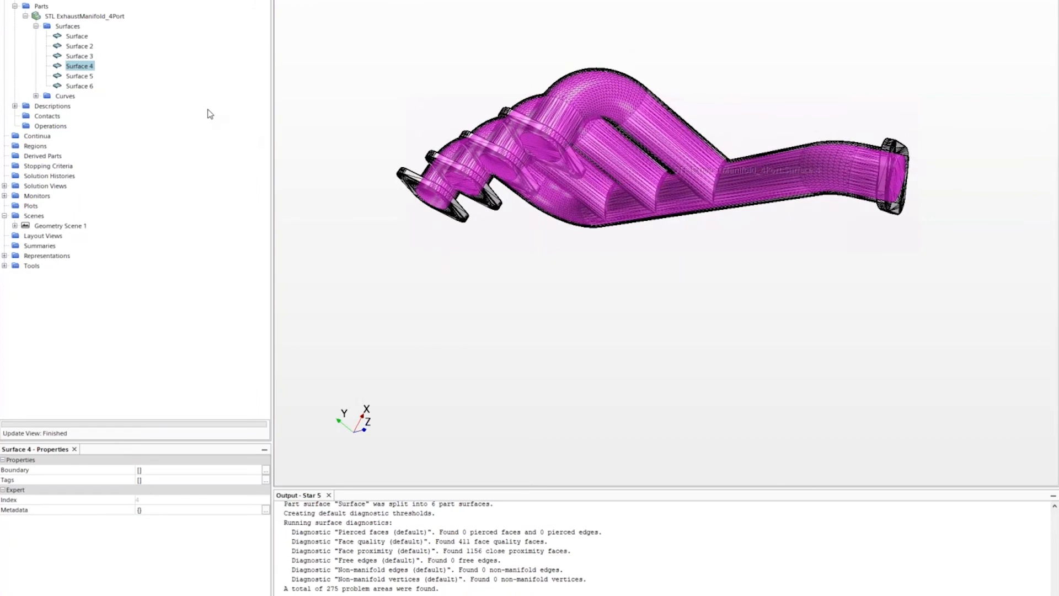
right_click(75, 68)
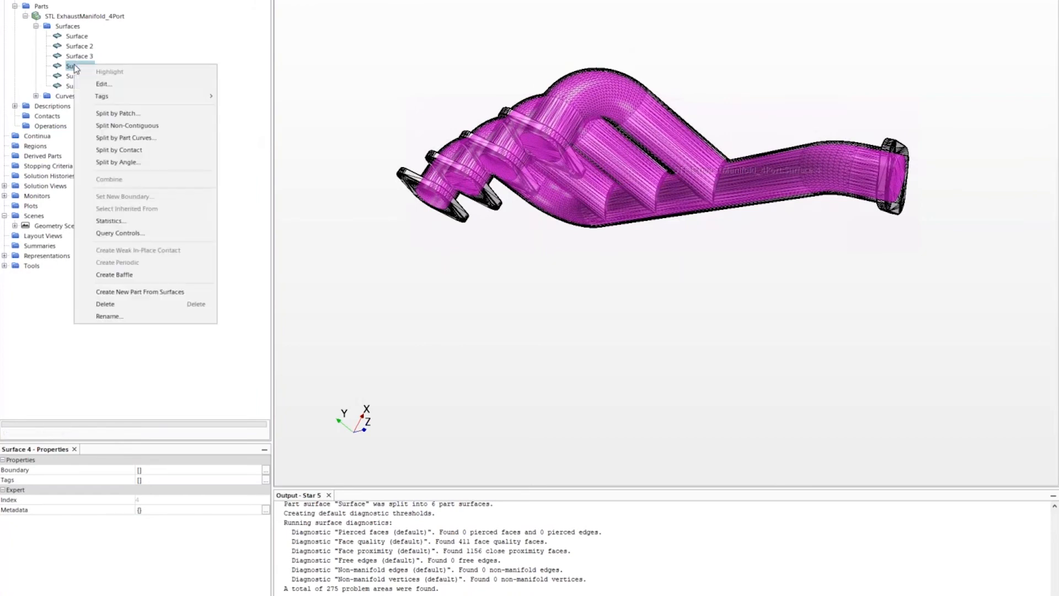
left_click(128, 162)
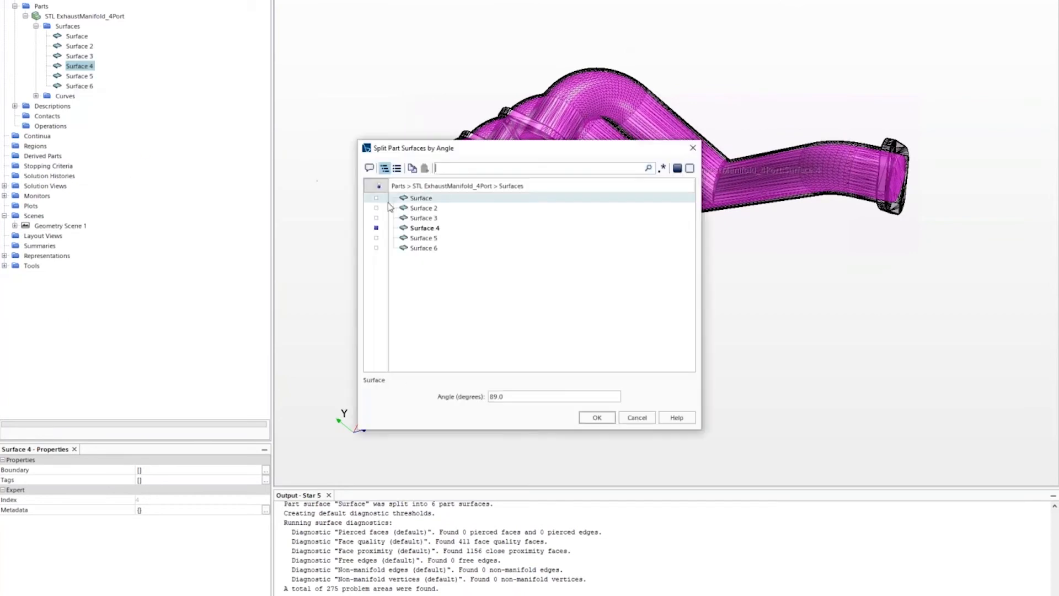
left_click(598, 417)
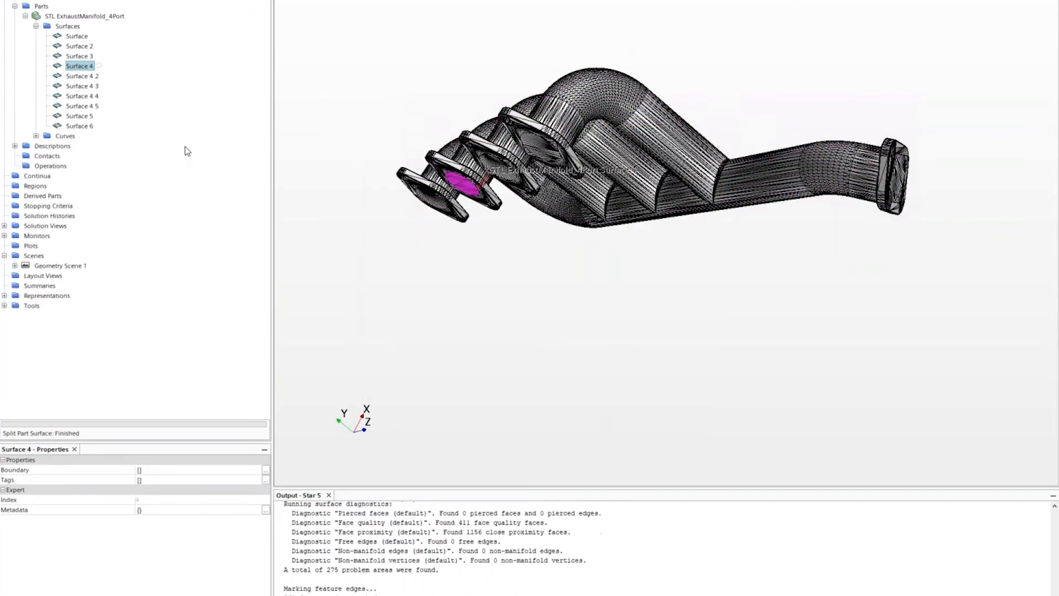
- Inspect the new surfaces Surface 4 3, Surface 4 4 and Surface 4 5
left_click(89, 85)
left_click(84, 96)
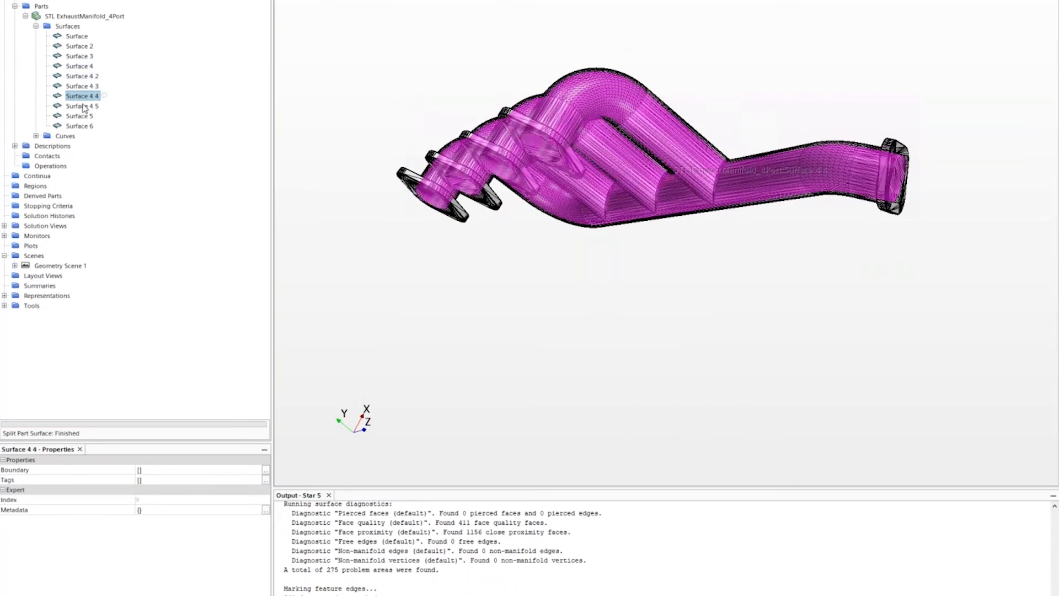
left_click(85, 106)
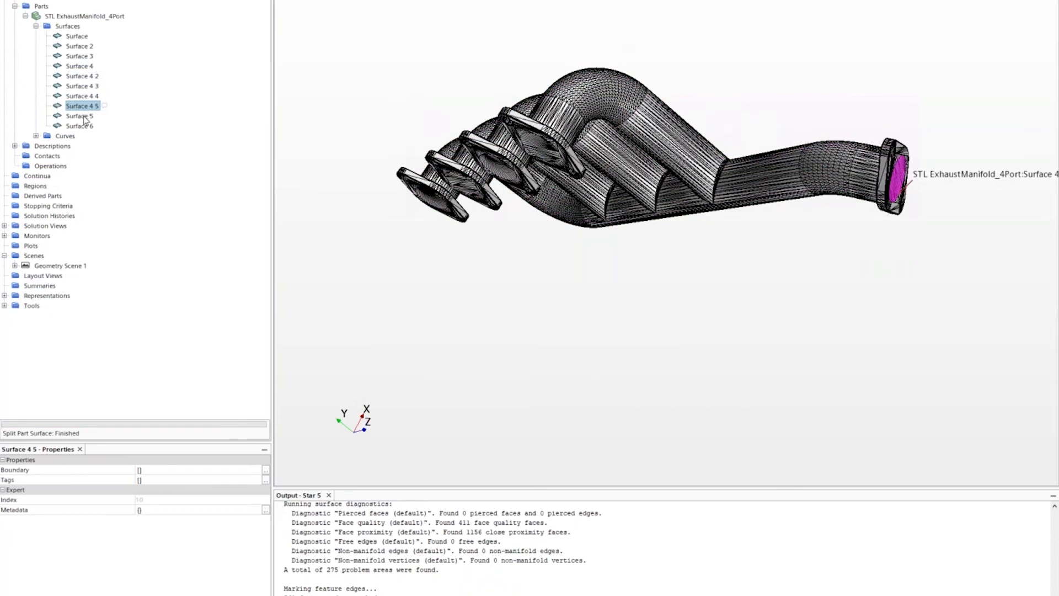
left_click(51, 166)
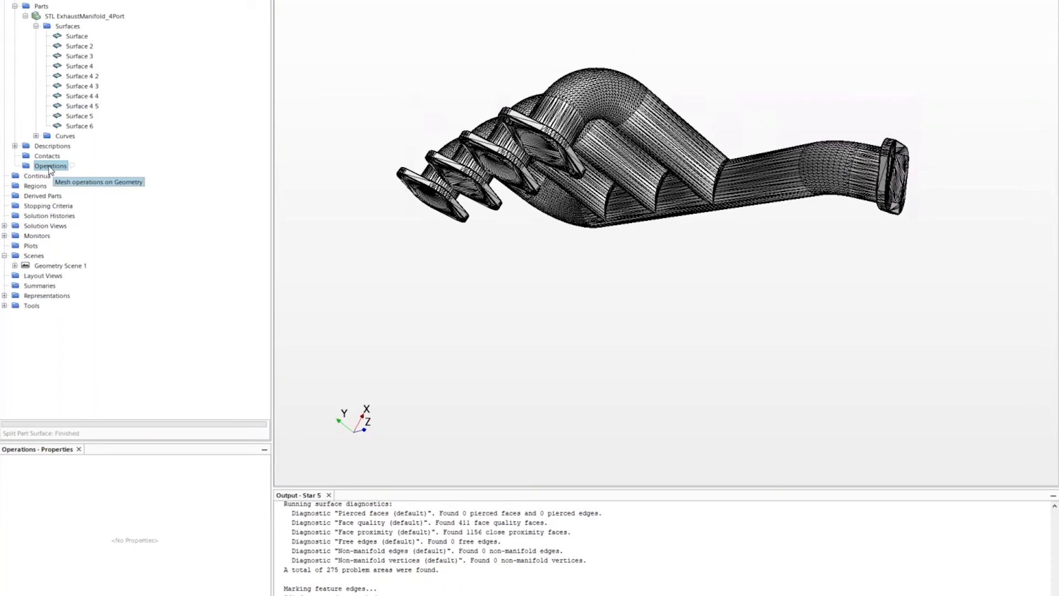
- Create a Surface Wrapper operation with STL ExhaustManifold_4Port as its input part
right_click(49, 167)
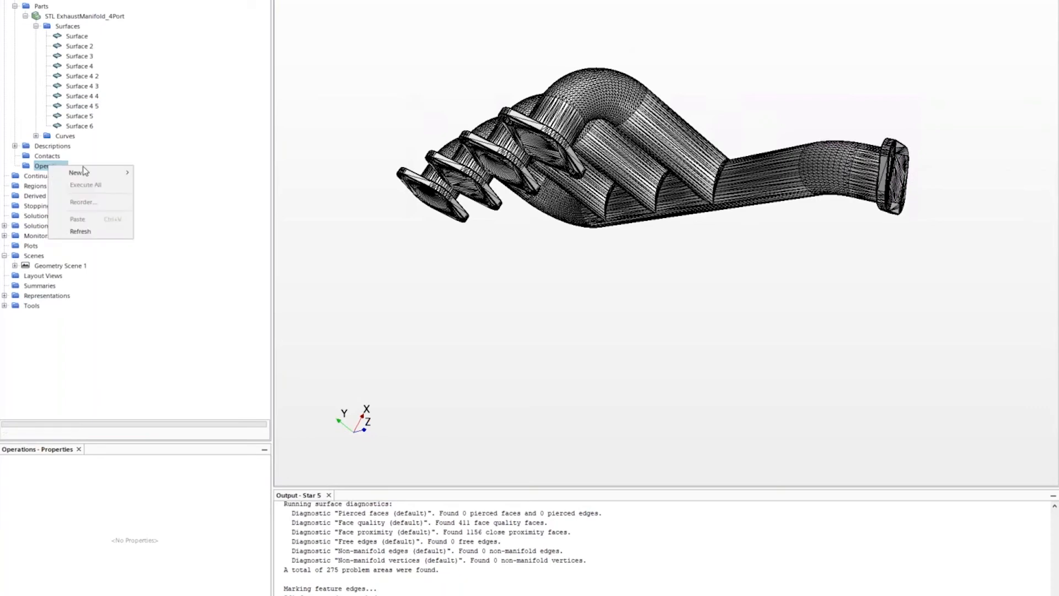
mouse_move(91, 174)
mouse_move(147, 173)
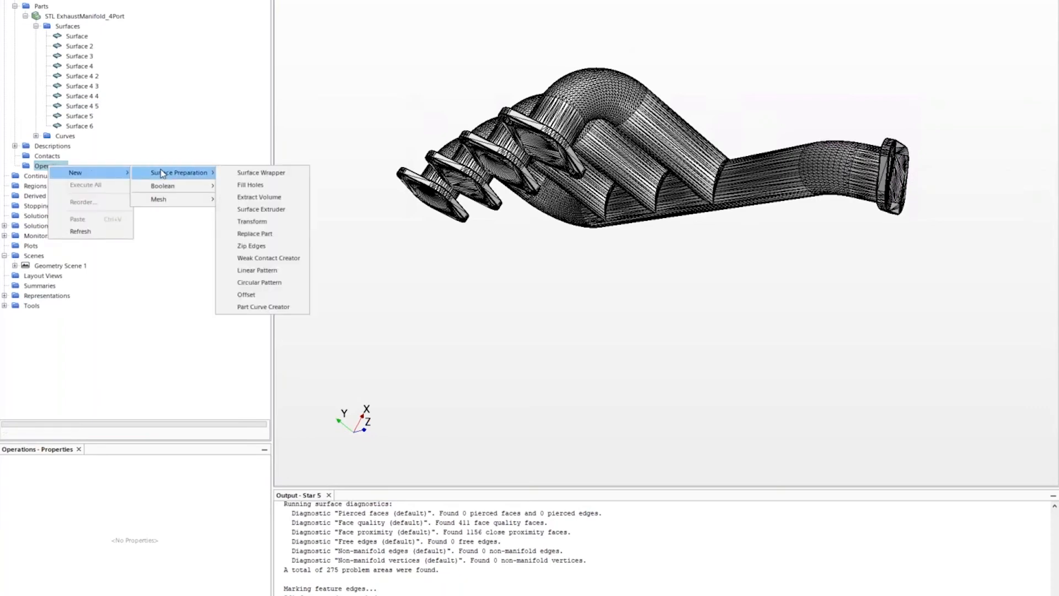
left_click(240, 177)
left_click(478, 204)
left_click(604, 412)
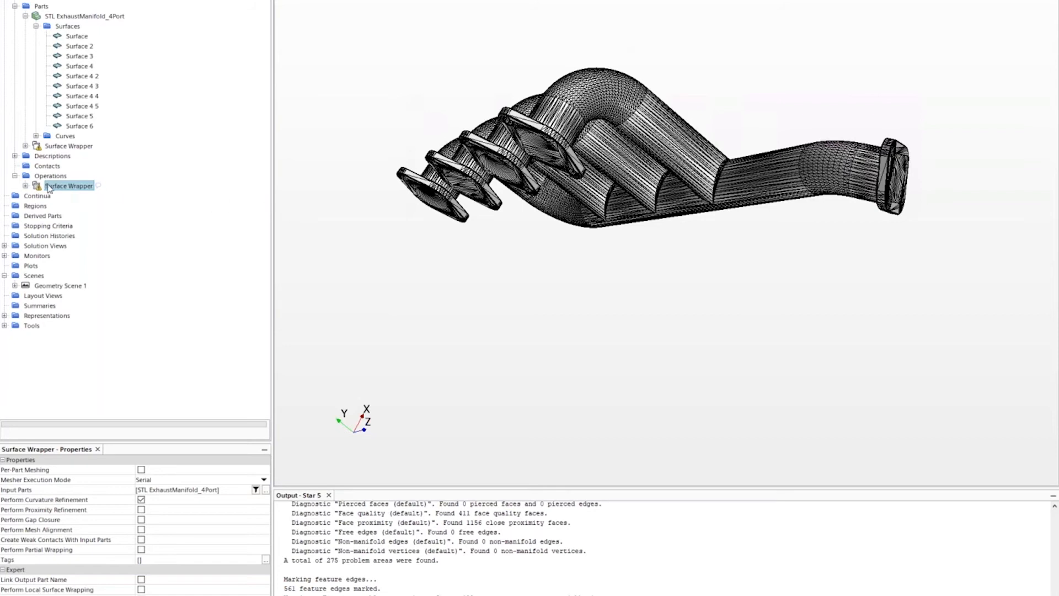
- Expand the Surface Wrapper's control groups and orbit the manifold to face the four ports
left_click(25, 187)
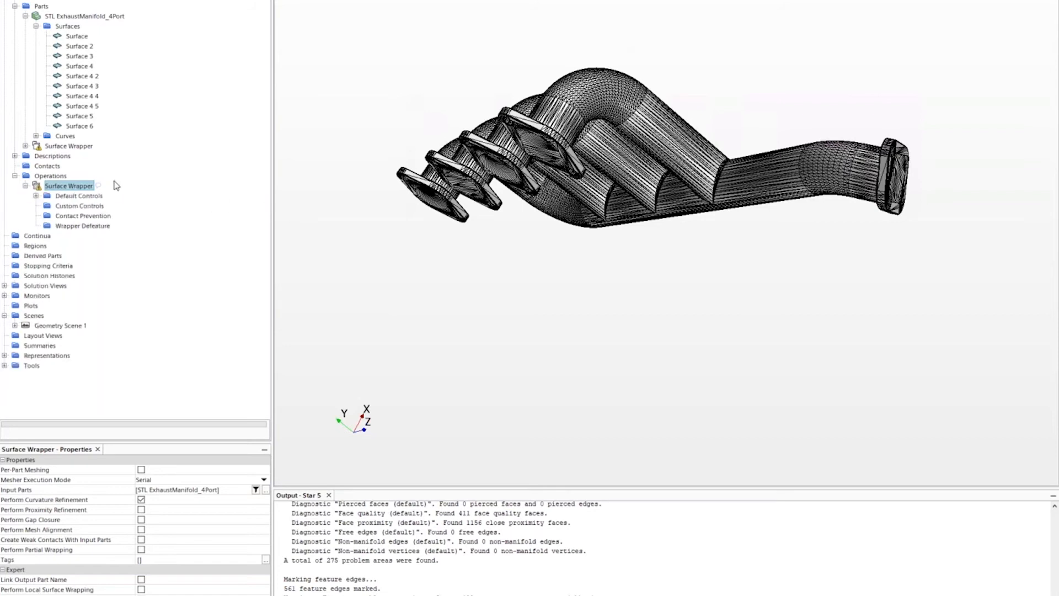
mouse_move(488, 281)
left_mouse_down()
mouse_move(504, 267)
mouse_move(539, 284)
mouse_move(524, 293)
mouse_move(569, 257)
mouse_move(550, 275)
left_mouse_up()
scroll(539, 291, "down", 2)
scroll(702, 134, "up", 4)
mouse_move(708, 166)
left_mouse_down()
mouse_move(785, 150)
mouse_move(748, 175)
left_mouse_up()
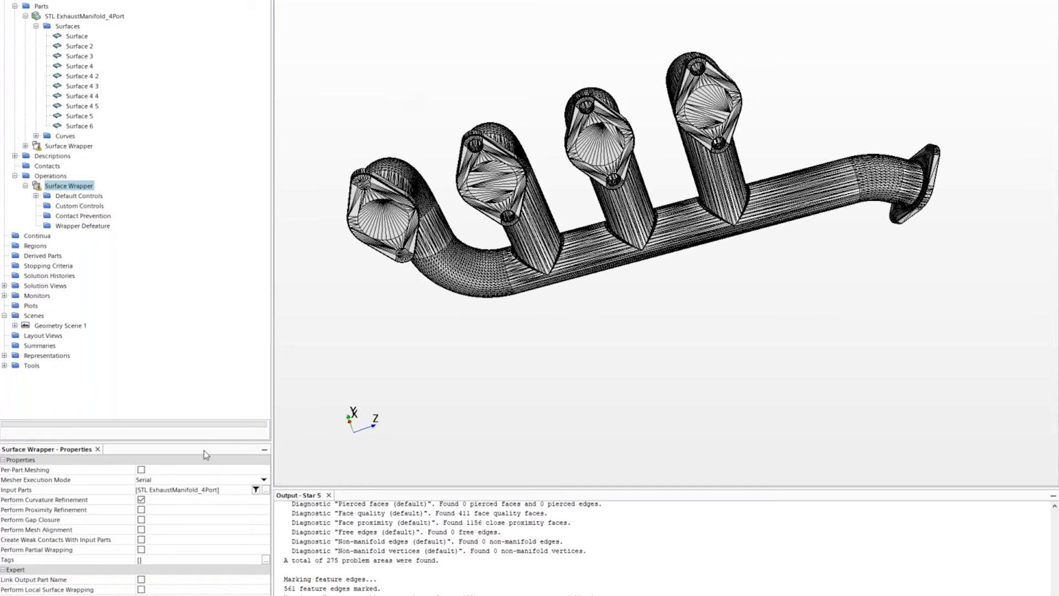
- Review the wrapper's Base Size, Custom Controls, Contact Prevention and Wrapper Defeature settings
left_click(36, 196)
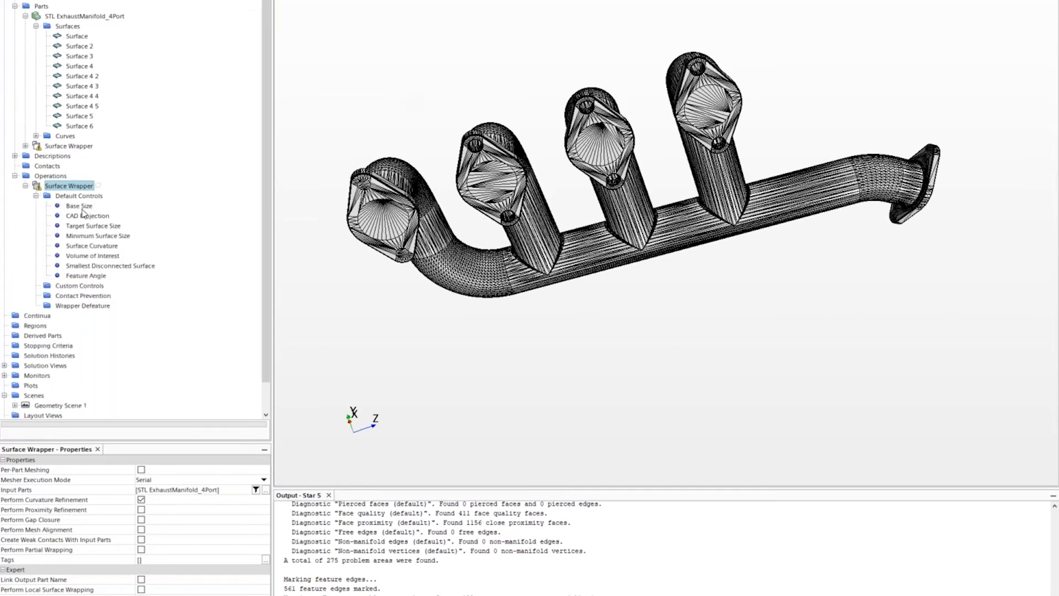
left_click(82, 207)
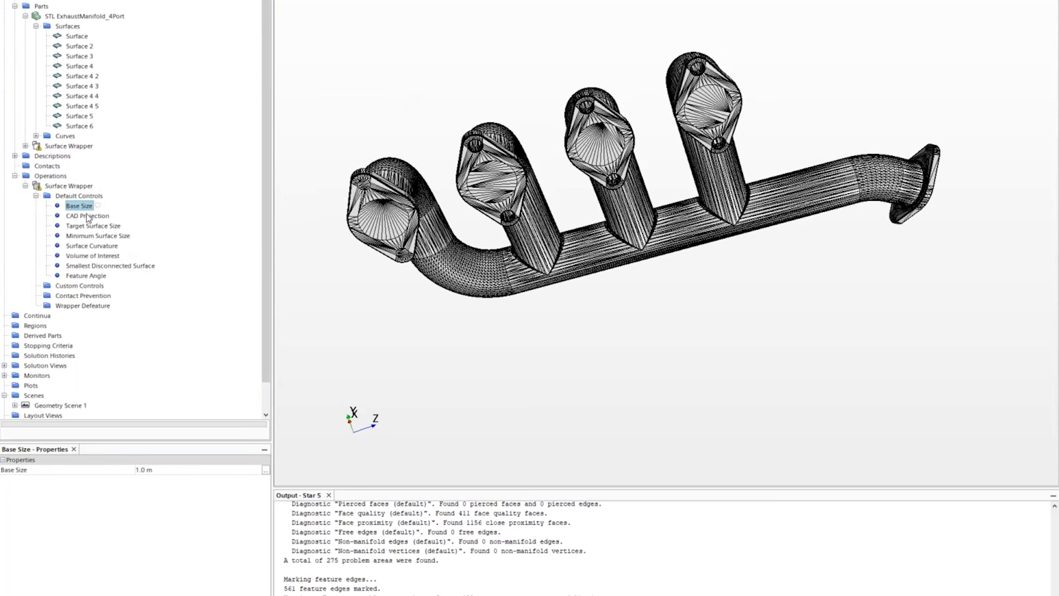
left_click(80, 287)
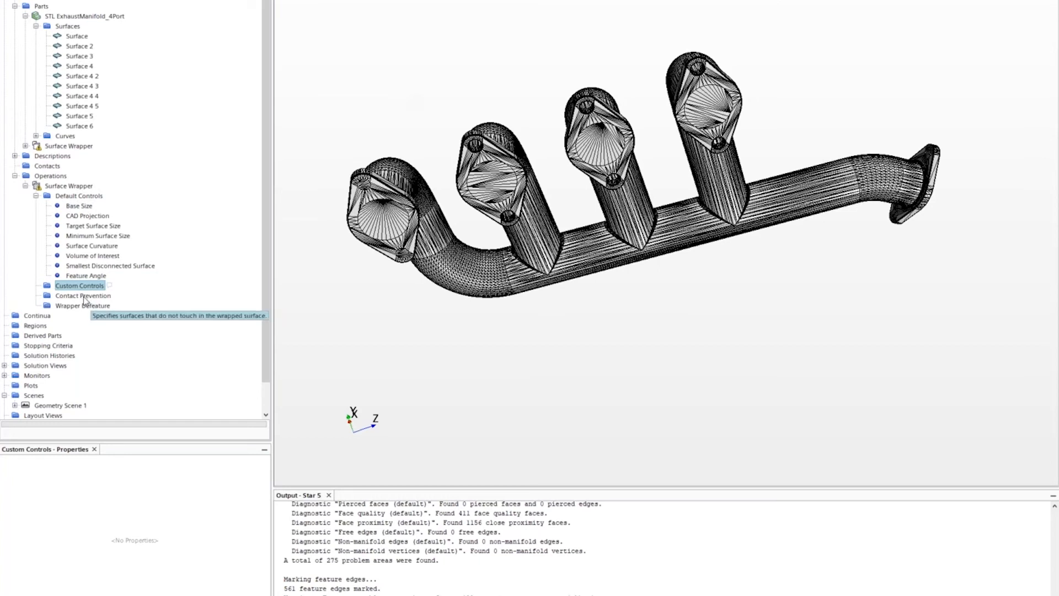
left_click(84, 296)
left_click(91, 307)
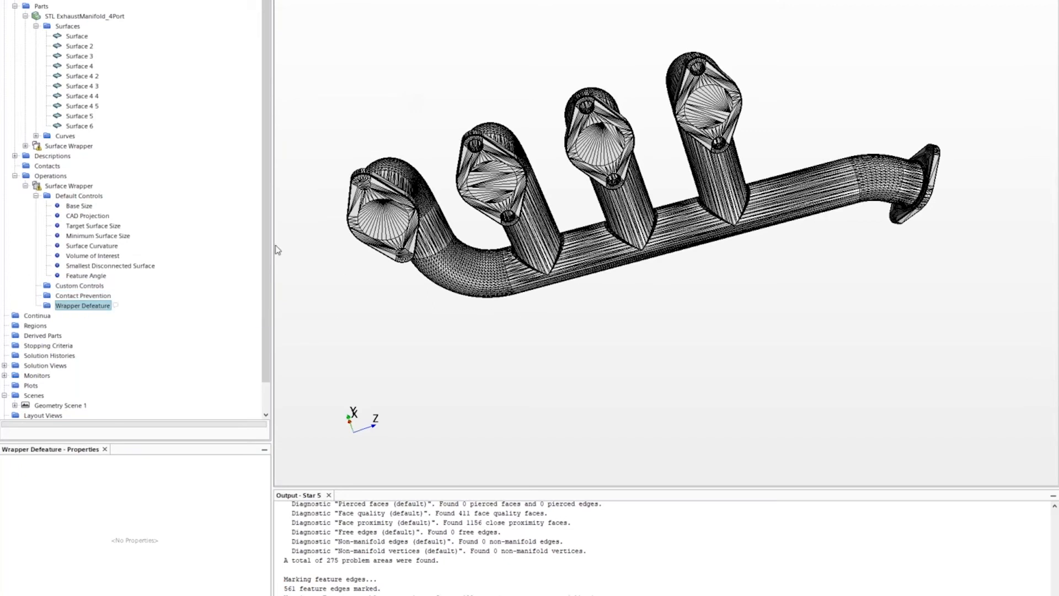
left_click(80, 207)
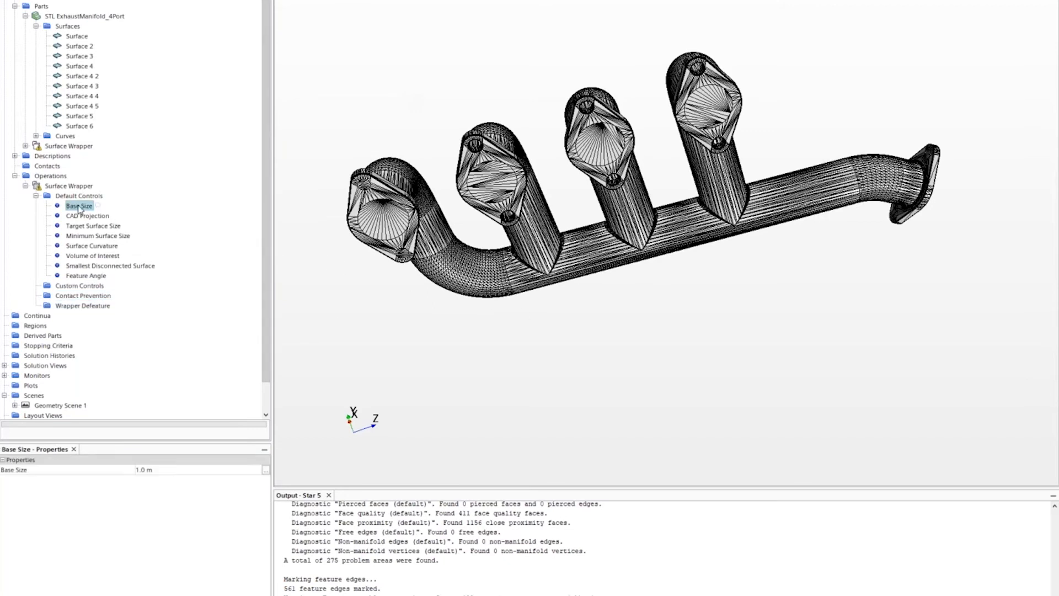
- Measure the second port's width, about 0.0388 m
left_click(265, 470)
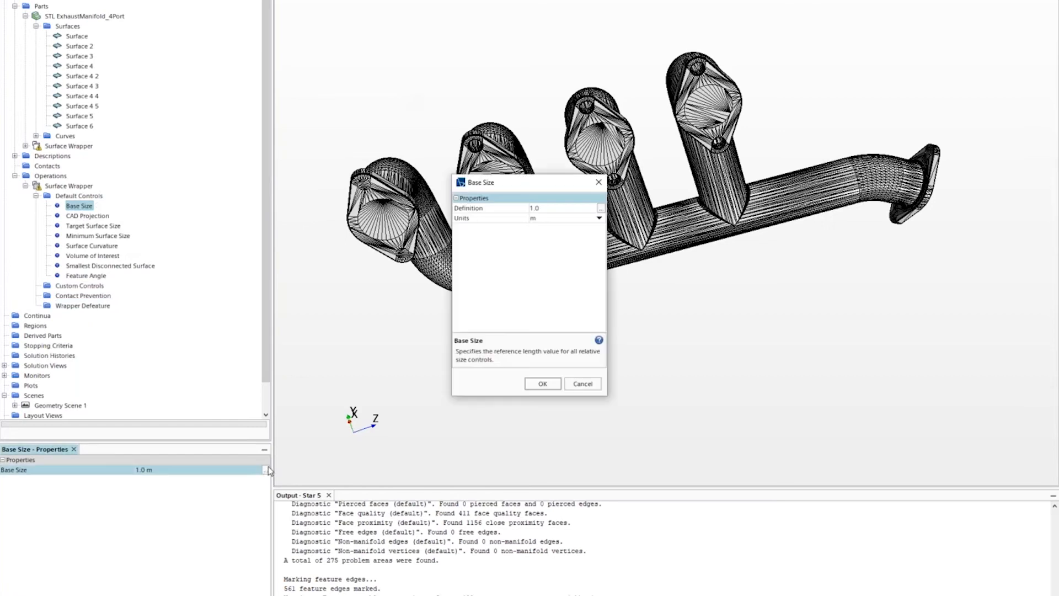
left_click(553, 381)
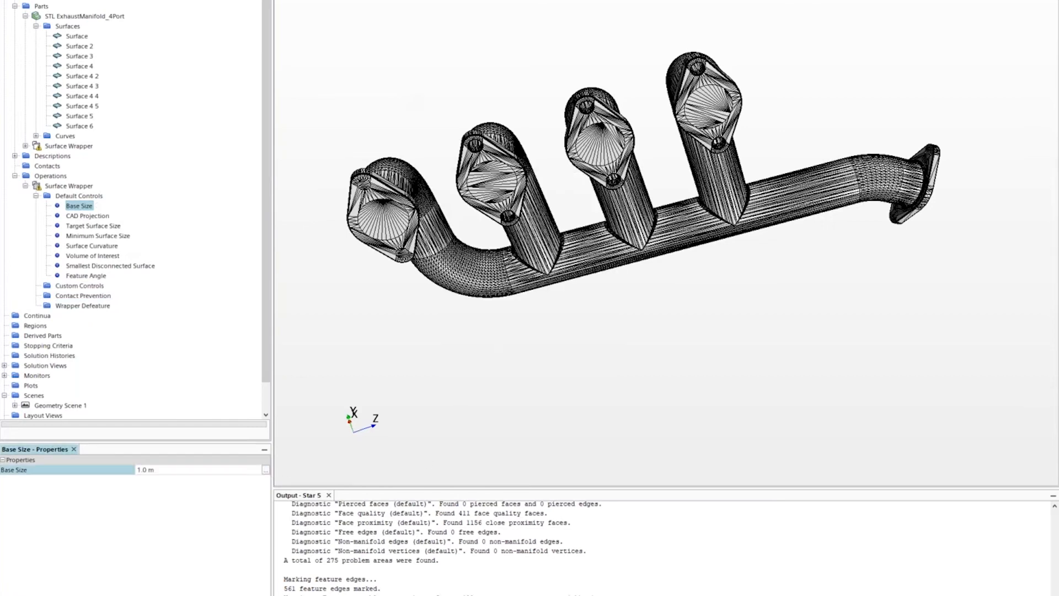
scroll(484, 193, "up", 5)
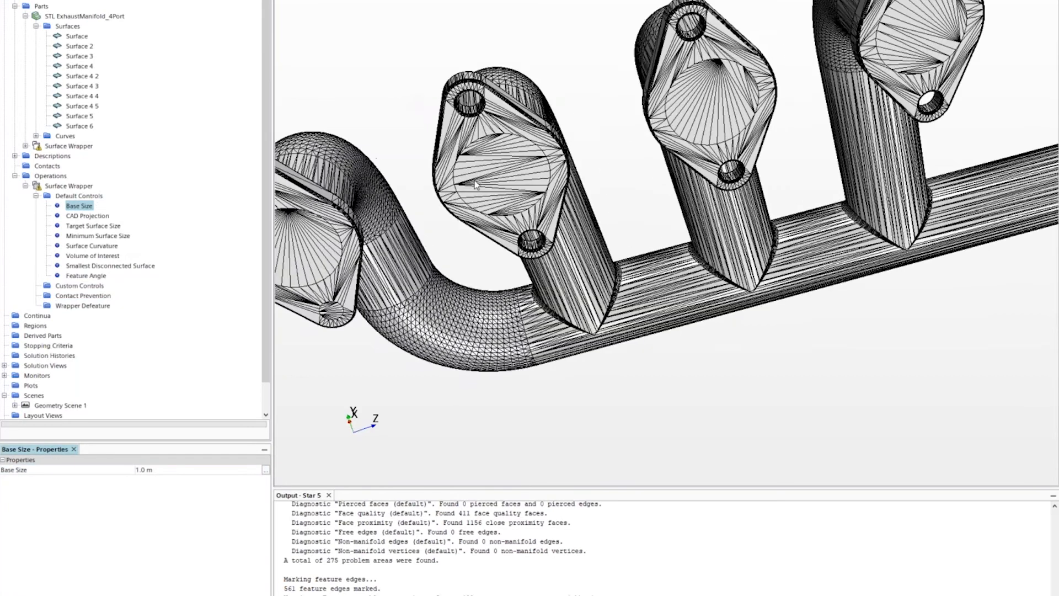
left_click_drag(450, 191, 576, 155)
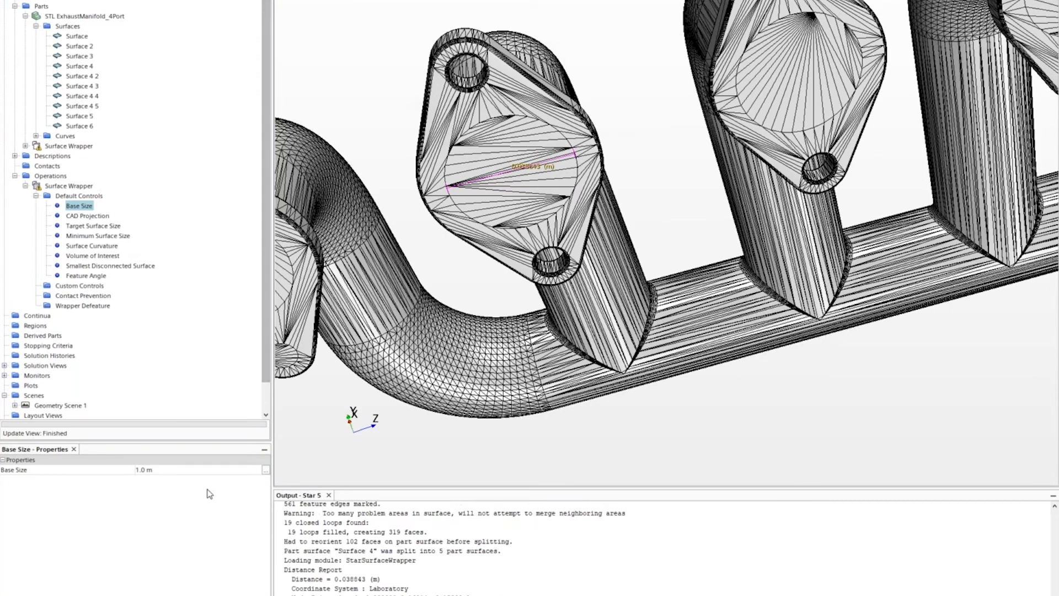
- Set the Surface Wrapper's Base Size to 0.015 m
left_click(212, 469)
type("0")
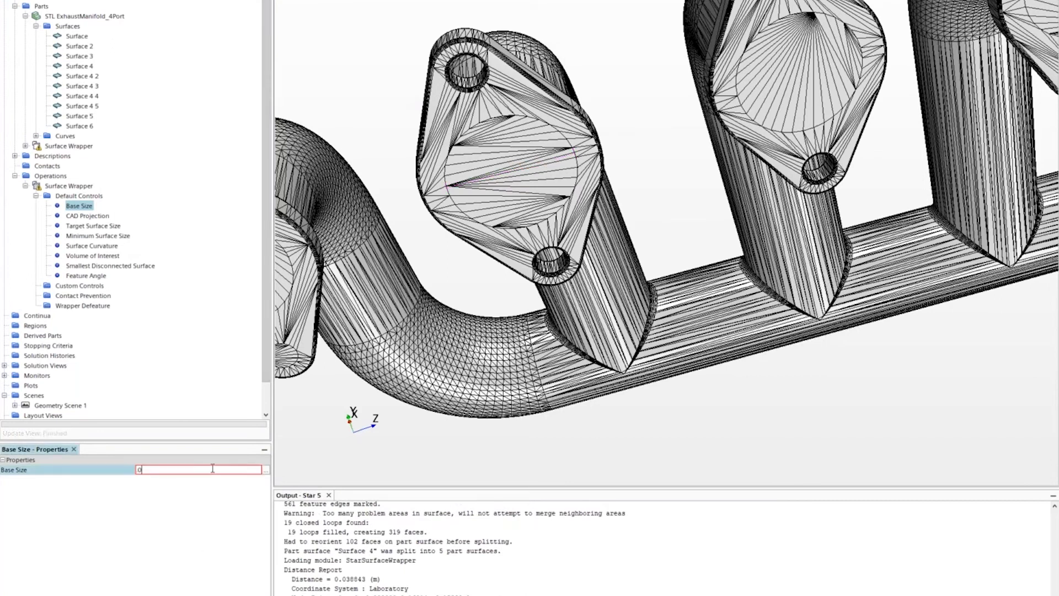
type(".015")
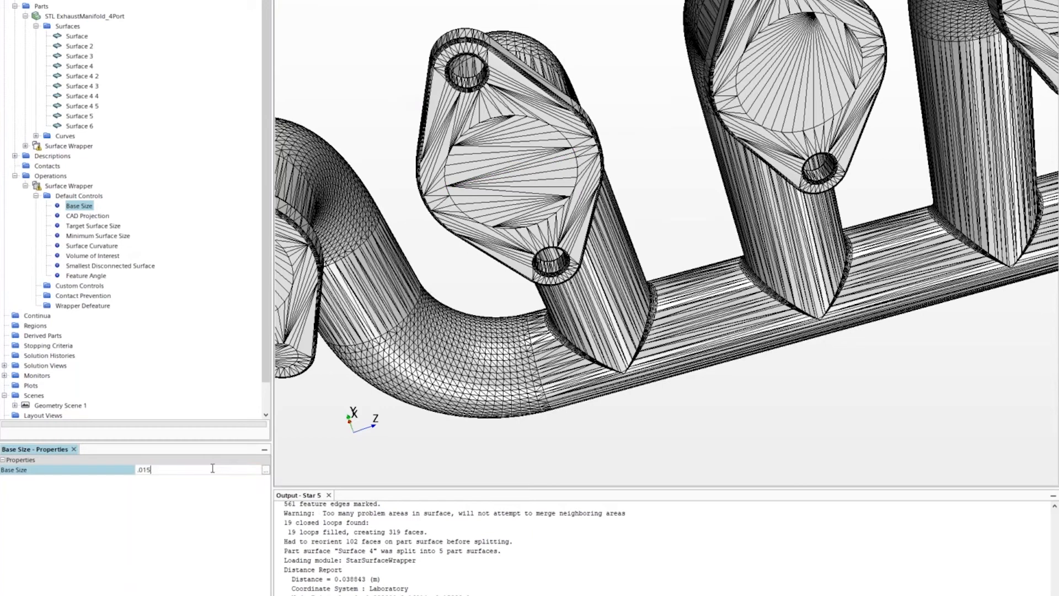
key("Return")
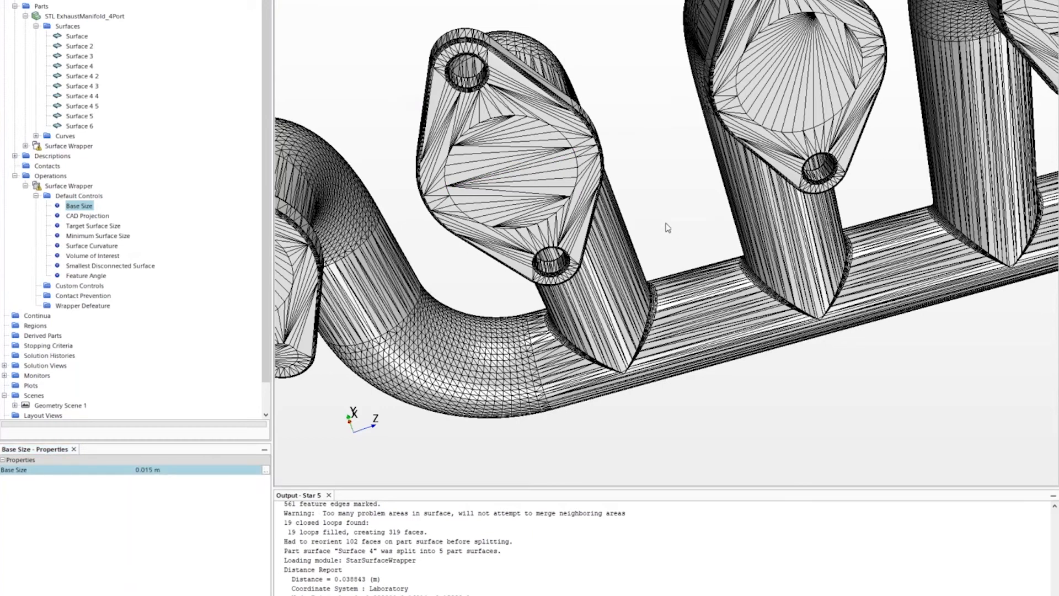
scroll(668, 227, "down", 3)
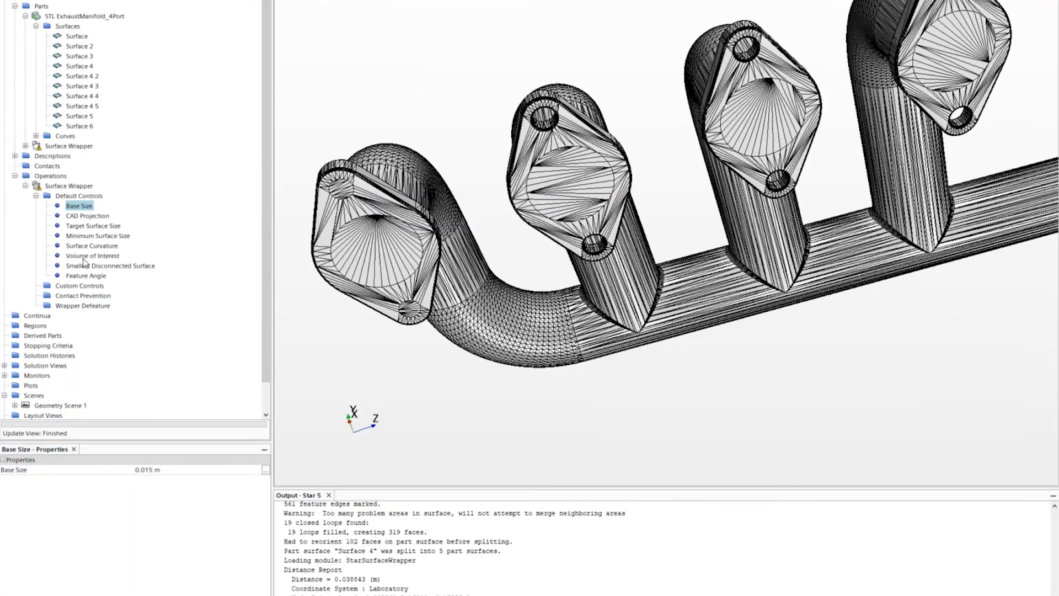
- Keep Largest Internal as the volume of interest and execute the Surface Wrapper, producing 34248 triangles
left_click(86, 256)
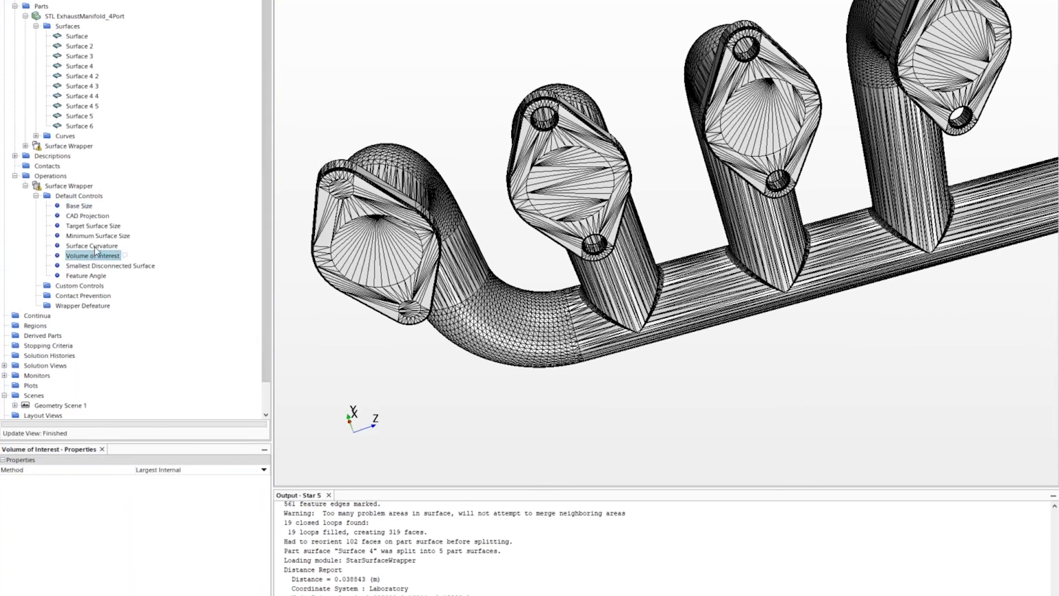
scroll(554, 359, "down", 2)
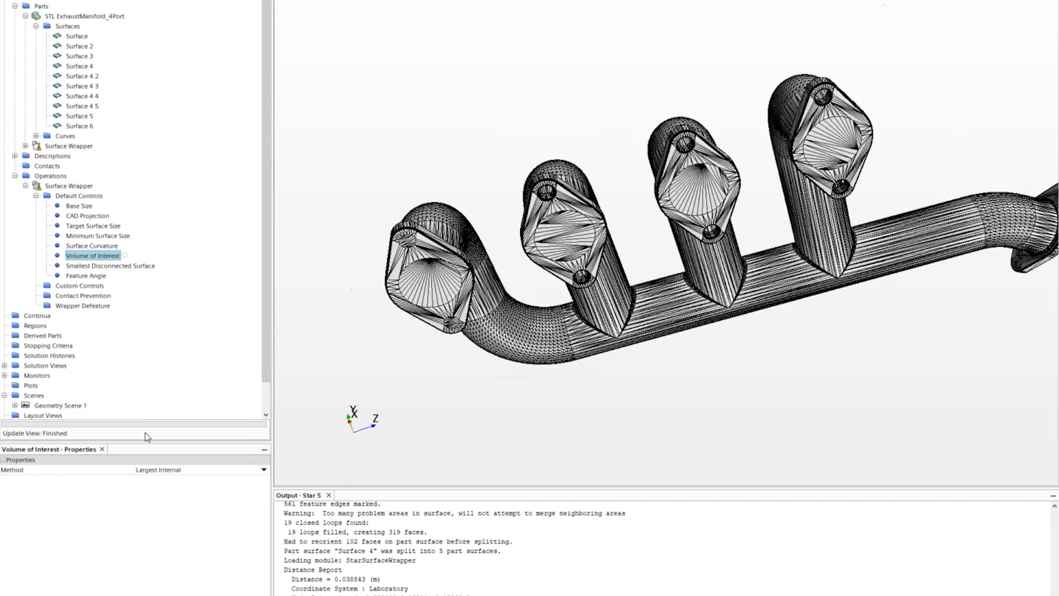
left_click(226, 471)
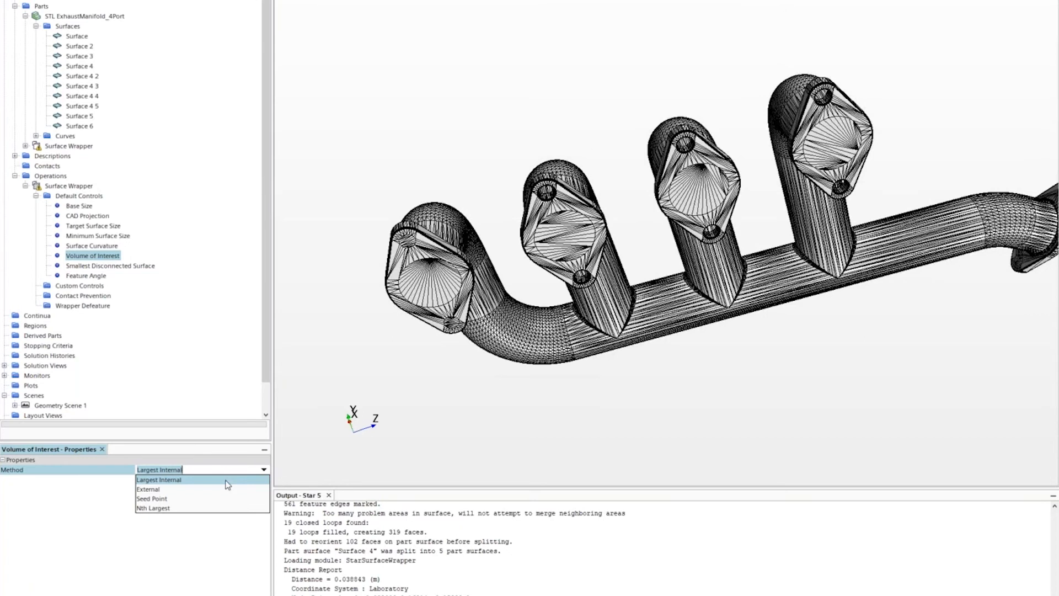
left_click(191, 484)
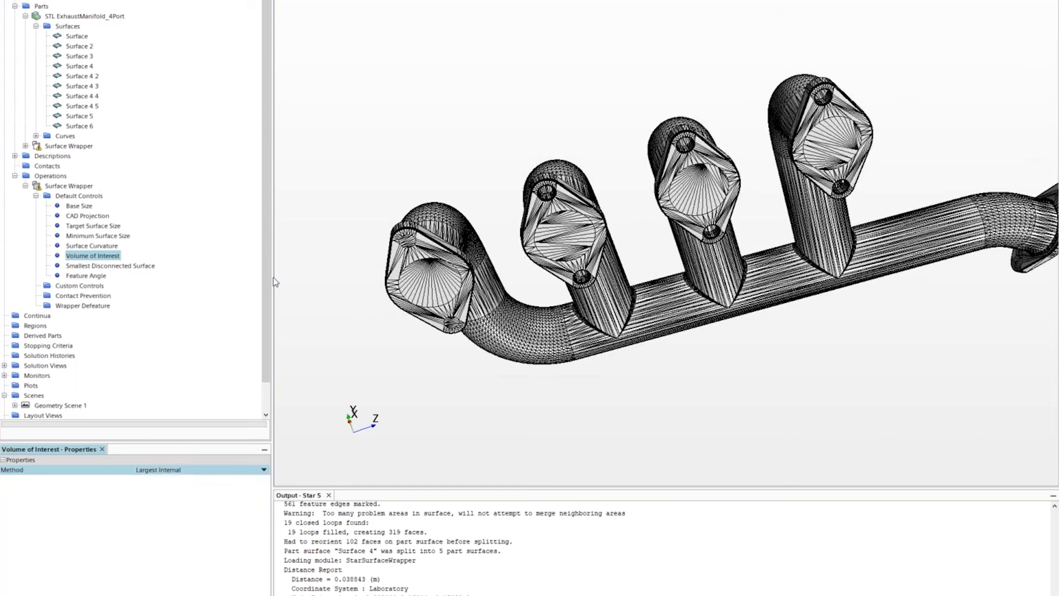
right_click(67, 188)
left_click(82, 193)
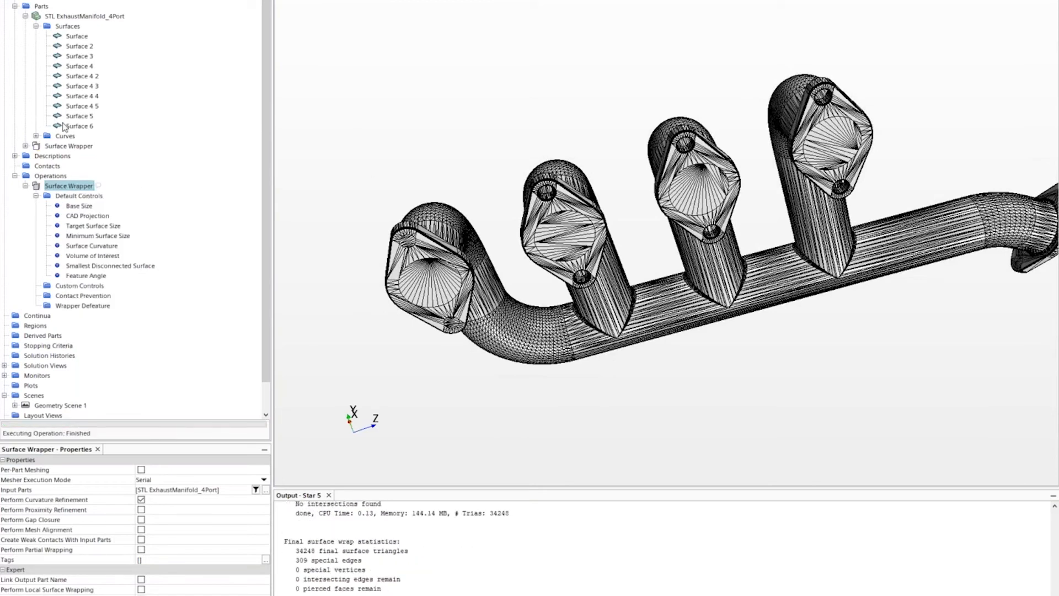
- Show the Surface Wrapper part as a surface in new Scene 1, orbited to an oblique view
left_click(66, 147)
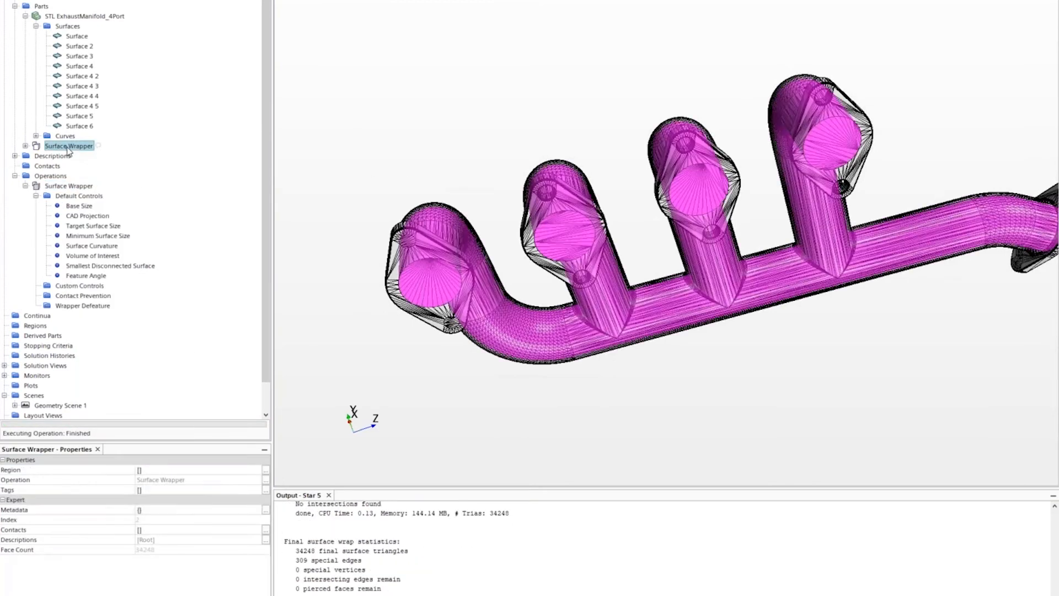
left_click(299, 0)
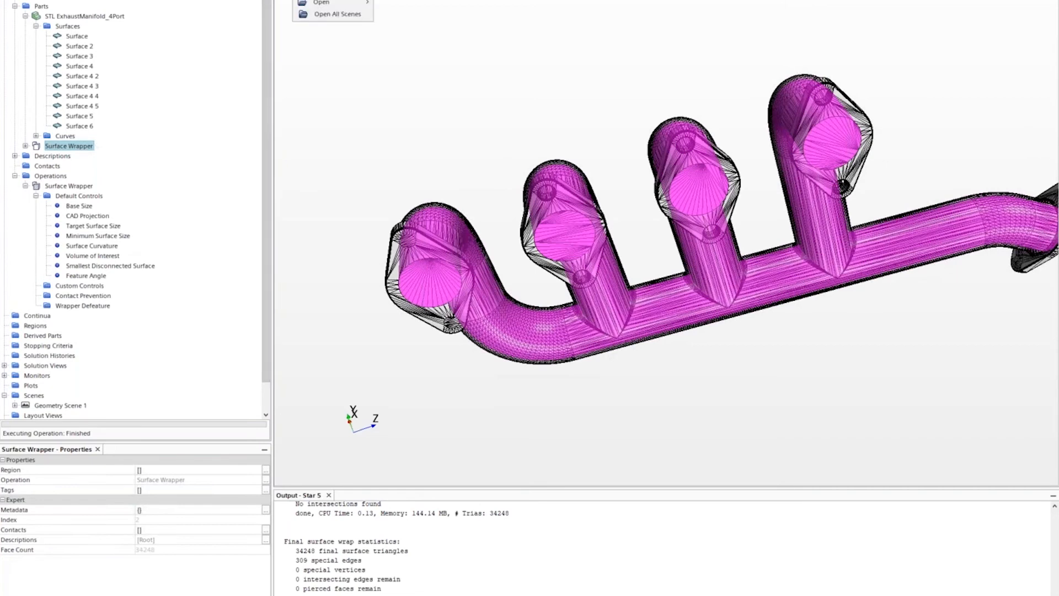
left_click(317, 0)
left_click_drag(61, 147, 706, 297)
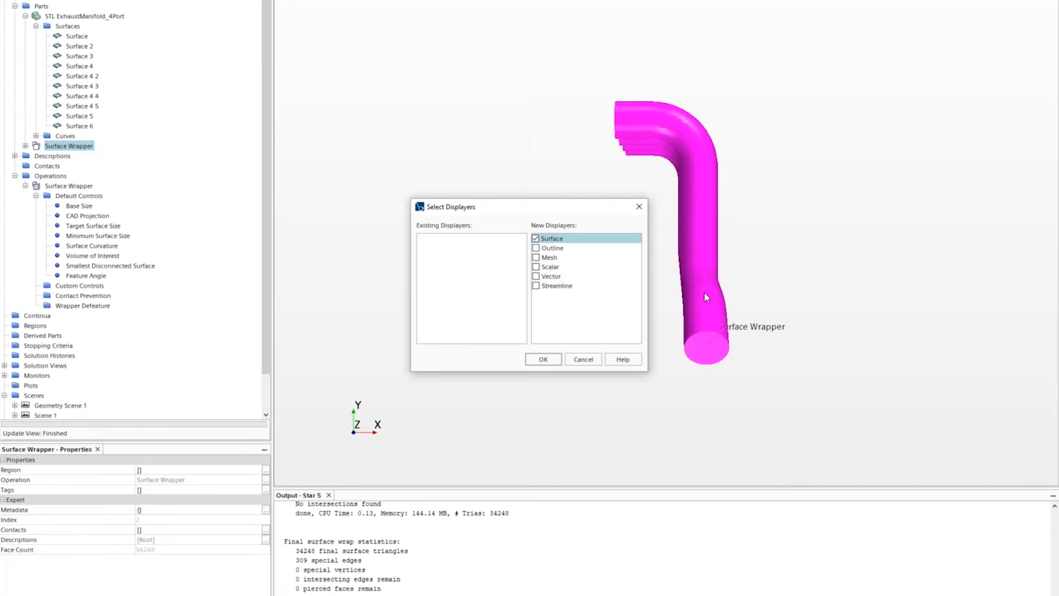
left_click(539, 359)
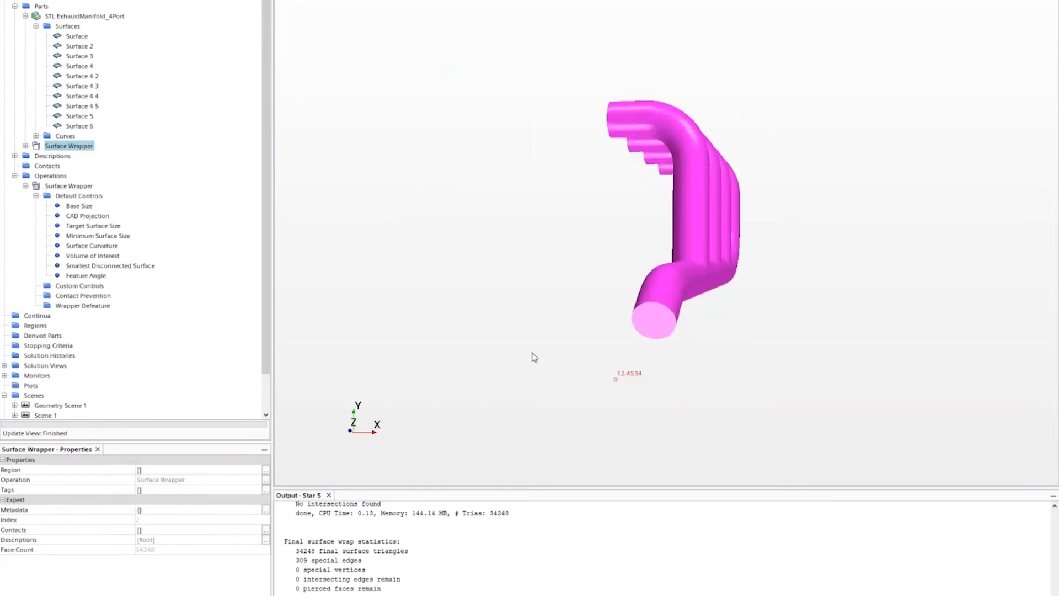
left_click_drag(534, 357, 440, 332)
left_click_drag(548, 350, 465, 296)
left_click(464, 297)
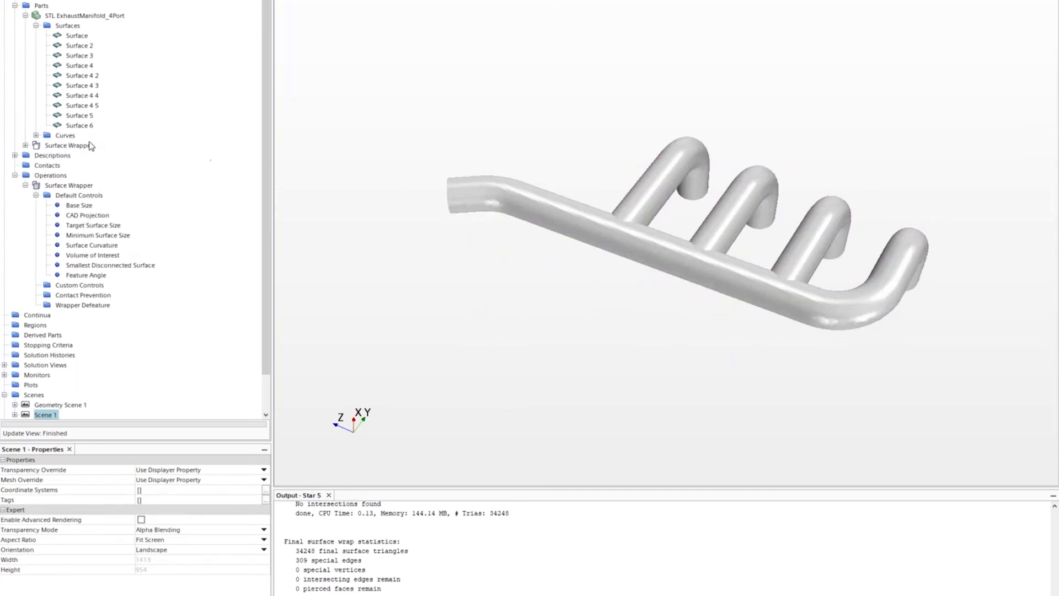
- Step through the inherited STL ExhaustManifold_4Port surfaces 4 2 to 4 5, then close without saving
left_click(26, 145)
left_click(36, 165)
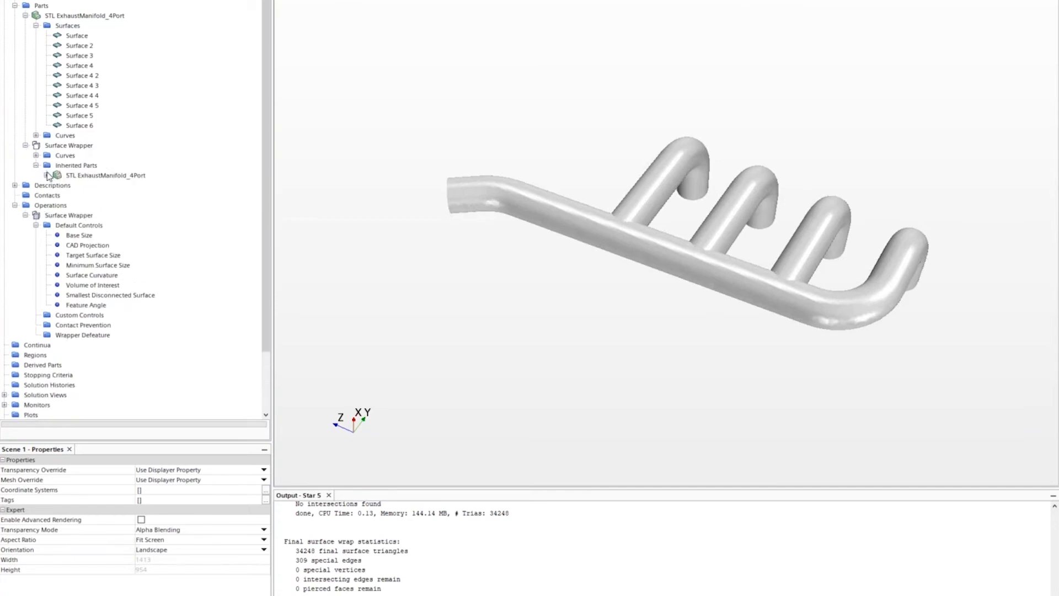
left_click(47, 175)
left_click(77, 185)
key("Down")
key("Down")
key("Down")
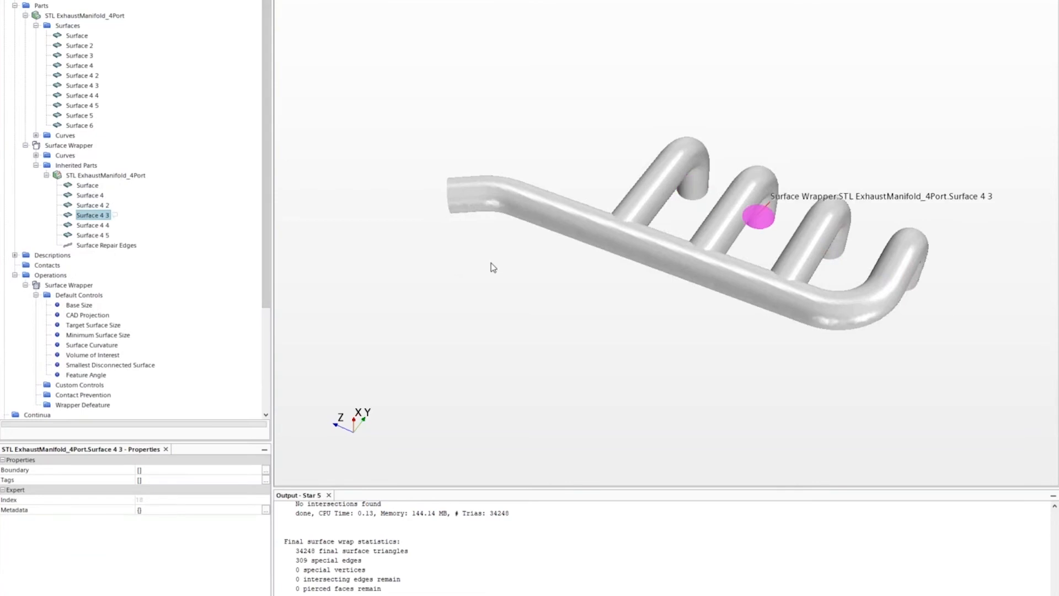
key("Down")
key("Down")
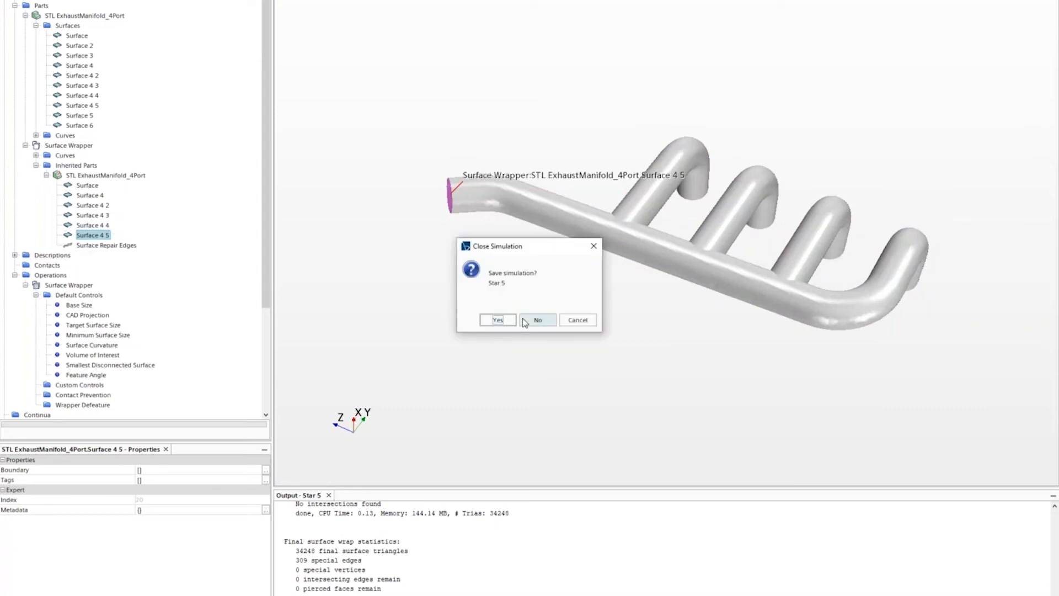
left_click(526, 320)
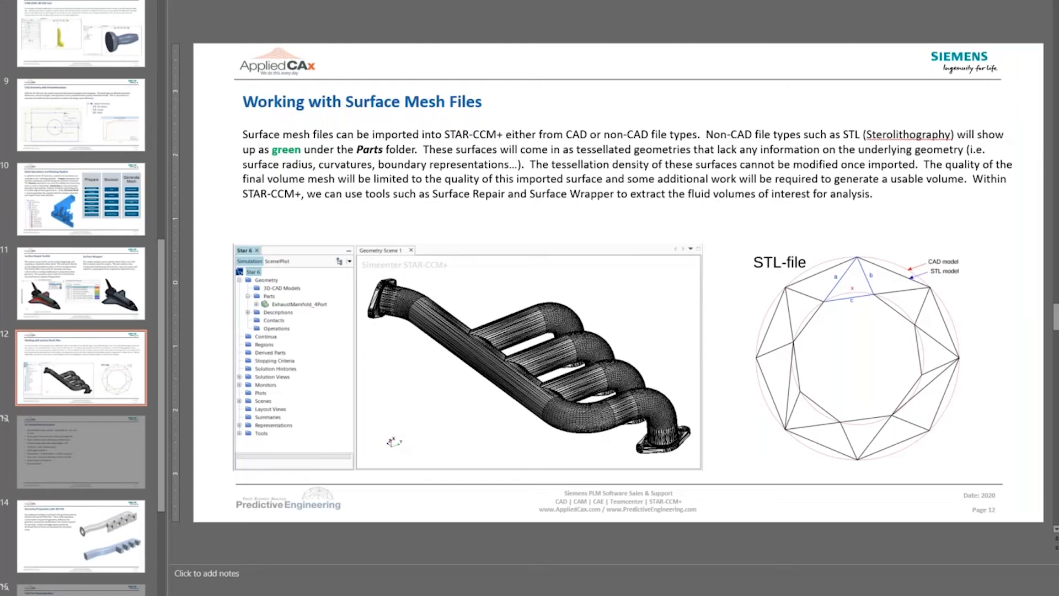
- Scroll the slide pane down past slide 13 to slide 14
scroll(618, 120, "down", 1)
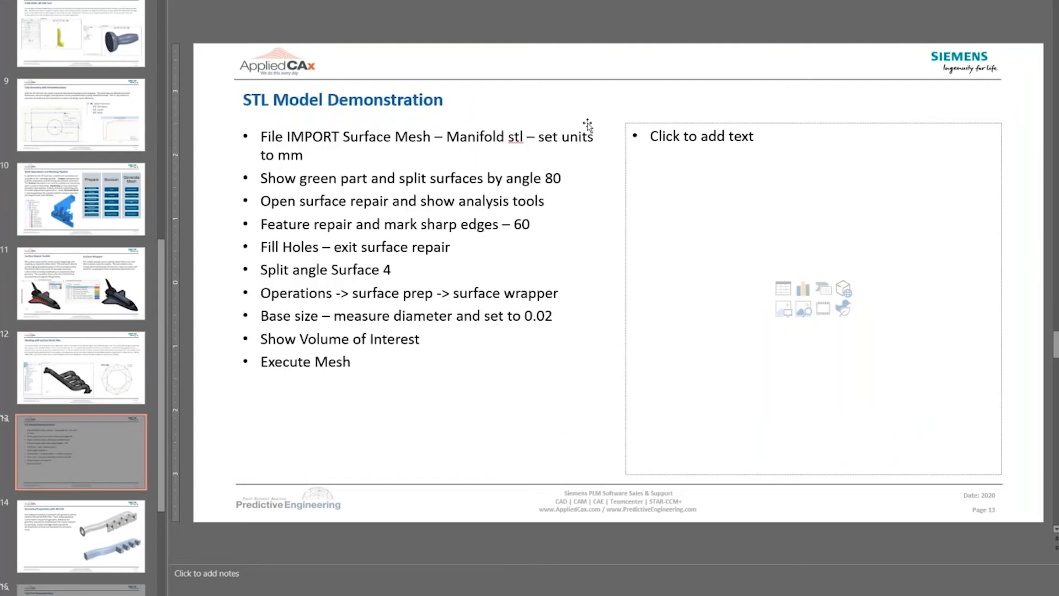
scroll(551, 132, "down", 1)
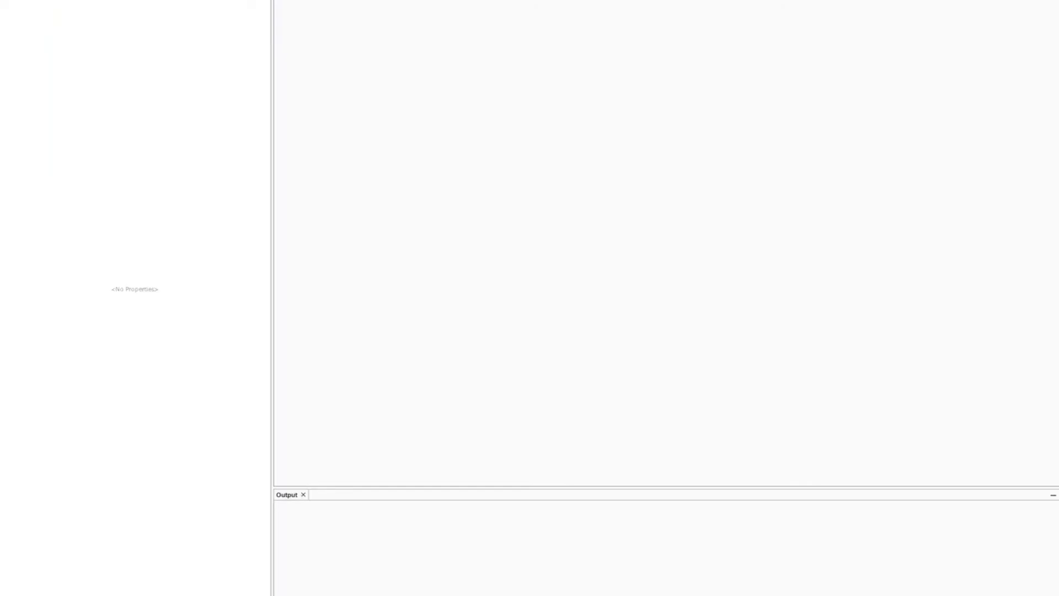
- Start a new serial simulation from the File menu
key("alt+f")
key("Right")
key("Left")
key("Return")
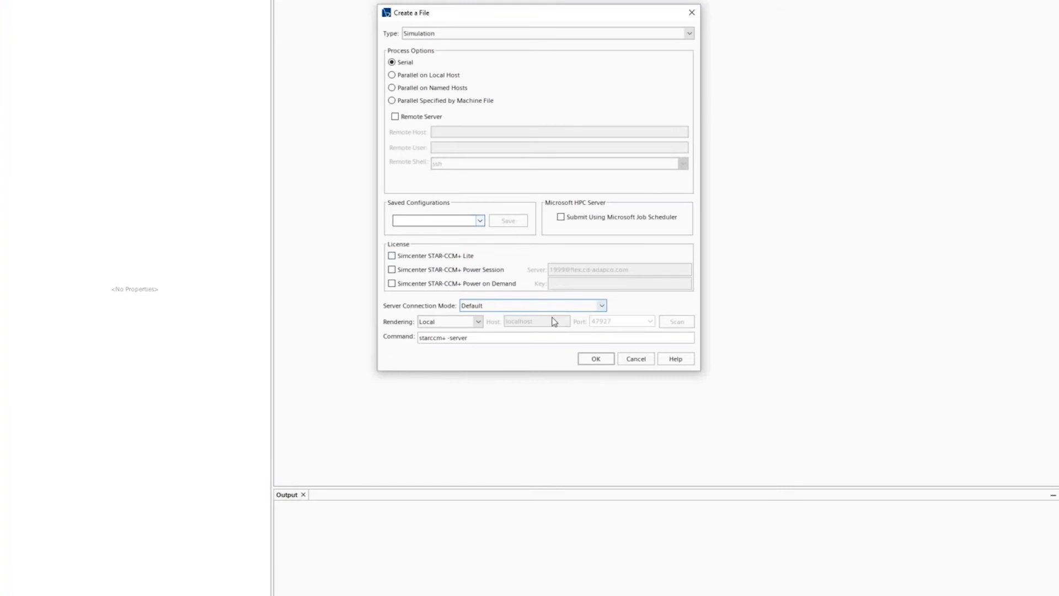
left_click(588, 360)
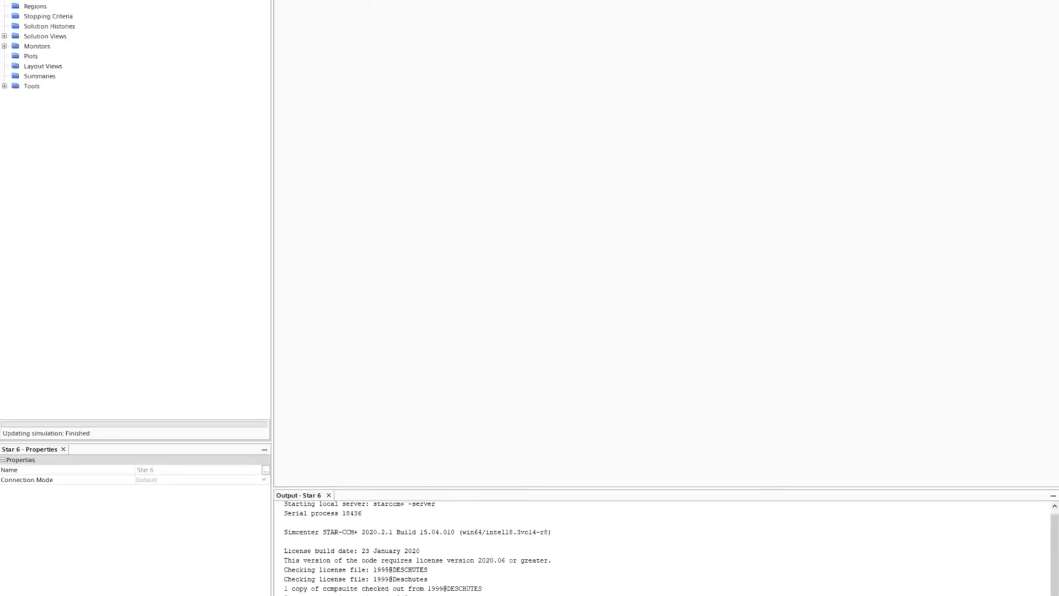
scroll(135, 209, "up", 1)
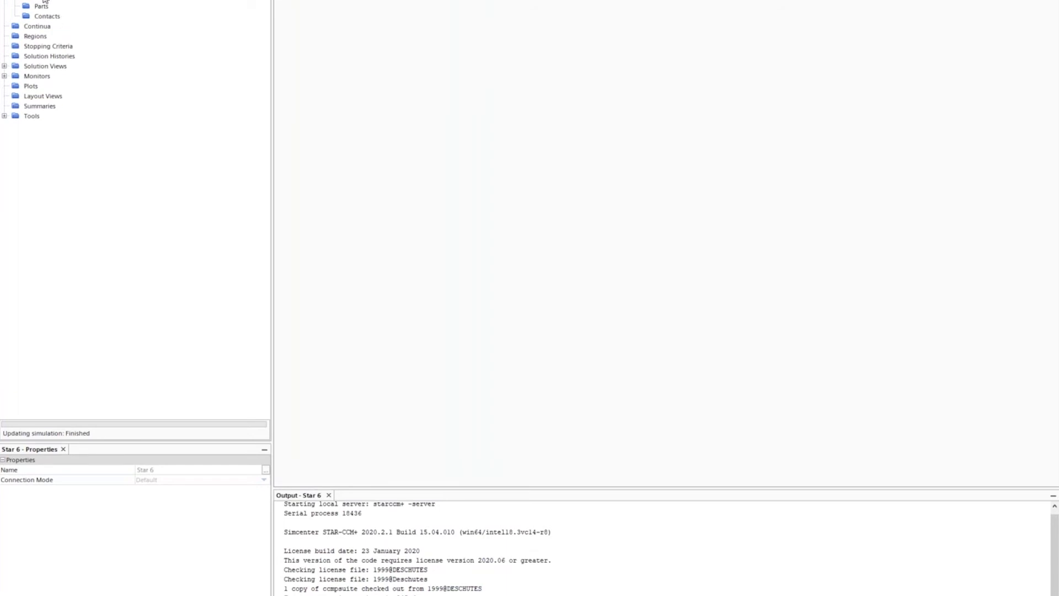
- Create a new 3D-CAD model and rotate to inspect its XY, YZ and ZX planes
right_click(71, 2)
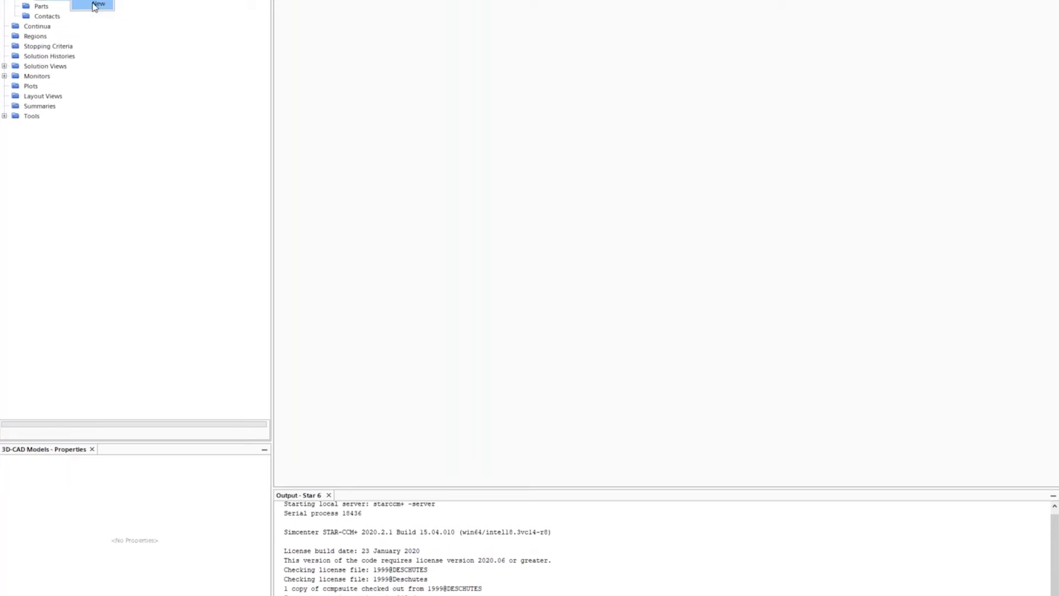
left_click(96, 5)
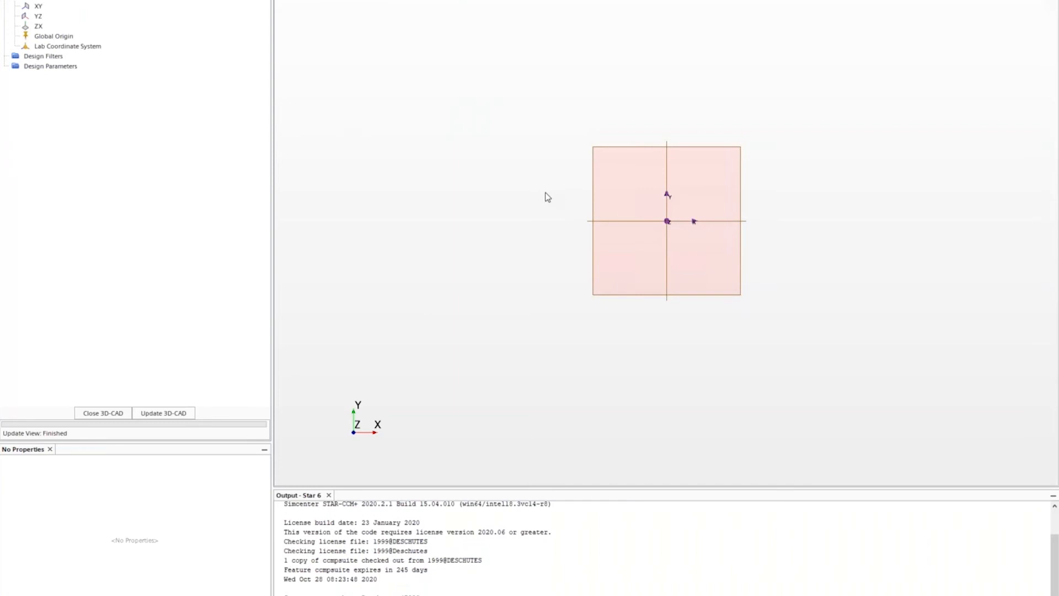
mouse_move(738, 255)
left_mouse_down()
mouse_move(669, 253)
mouse_move(633, 296)
mouse_move(771, 291)
mouse_move(792, 314)
left_mouse_up()
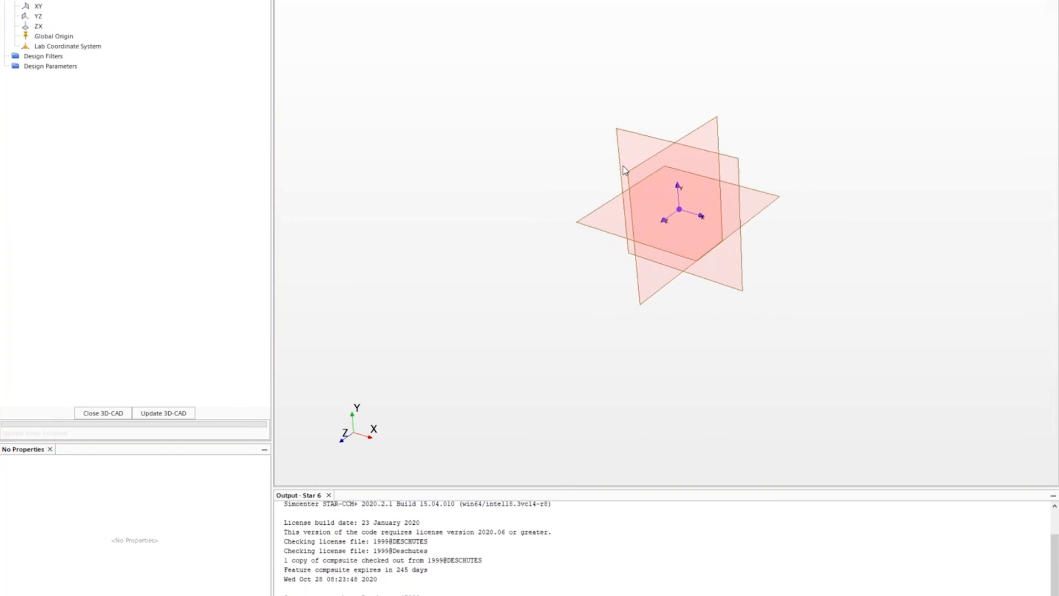
left_click(38, 16)
left_click(39, 26)
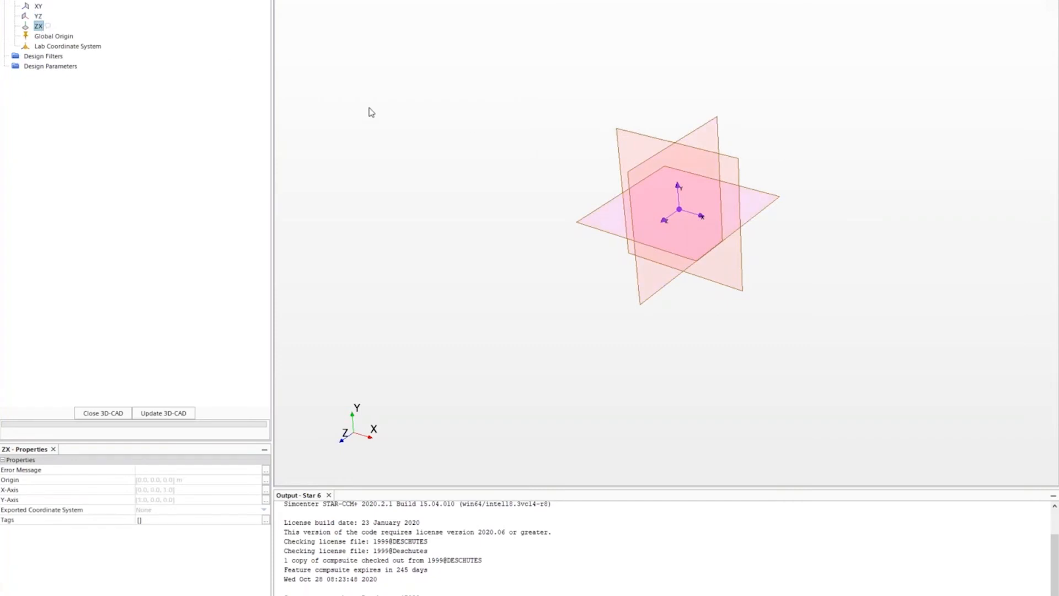
left_click(637, 87)
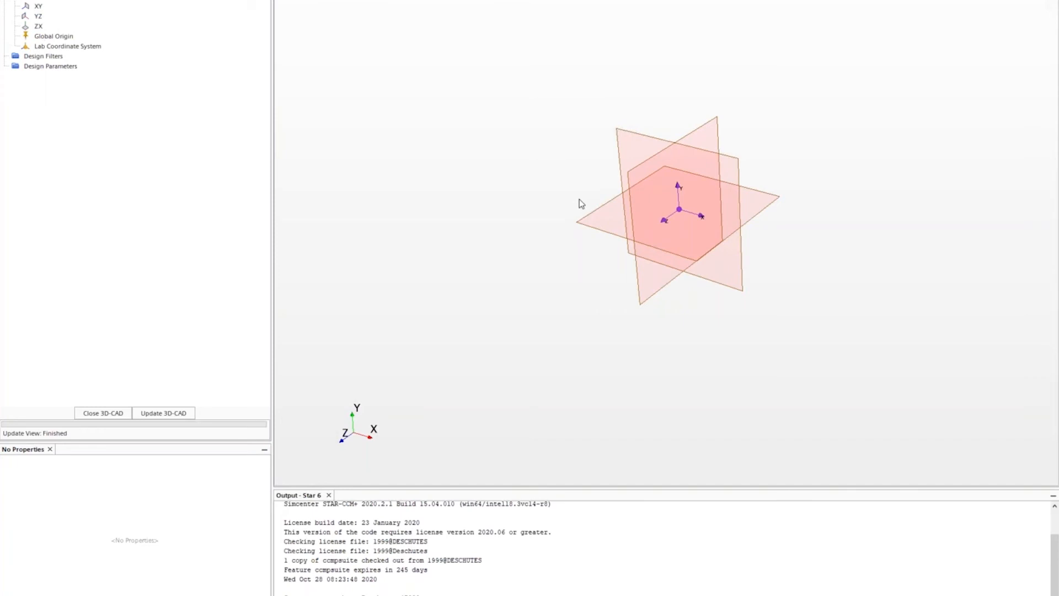
scroll(694, 200, "up", 1)
scroll(693, 196, "up", 1)
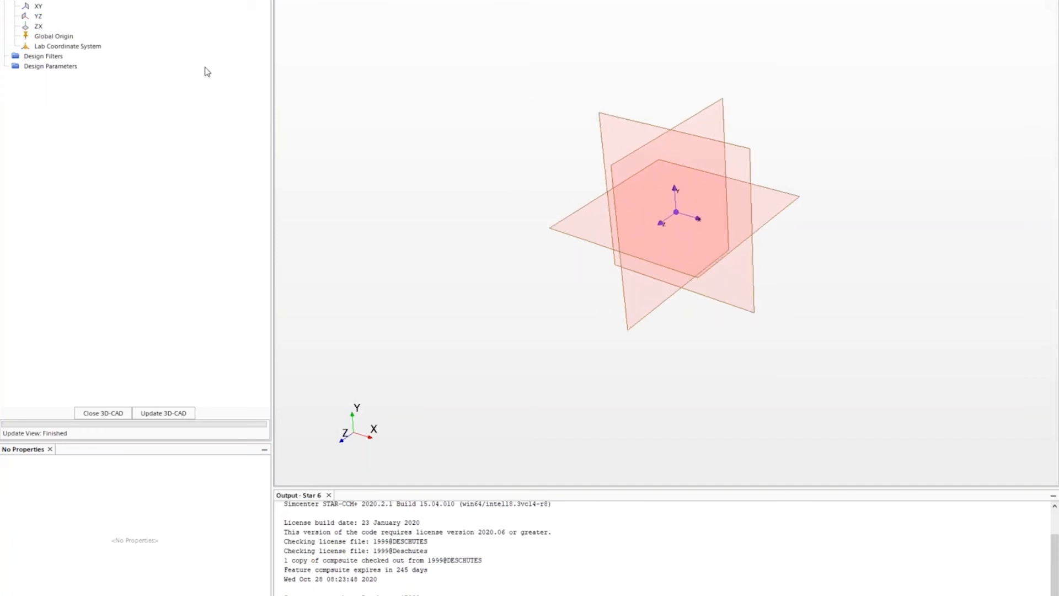
- Sketch a circle centred at the origin on the XY plane
right_click(39, 7)
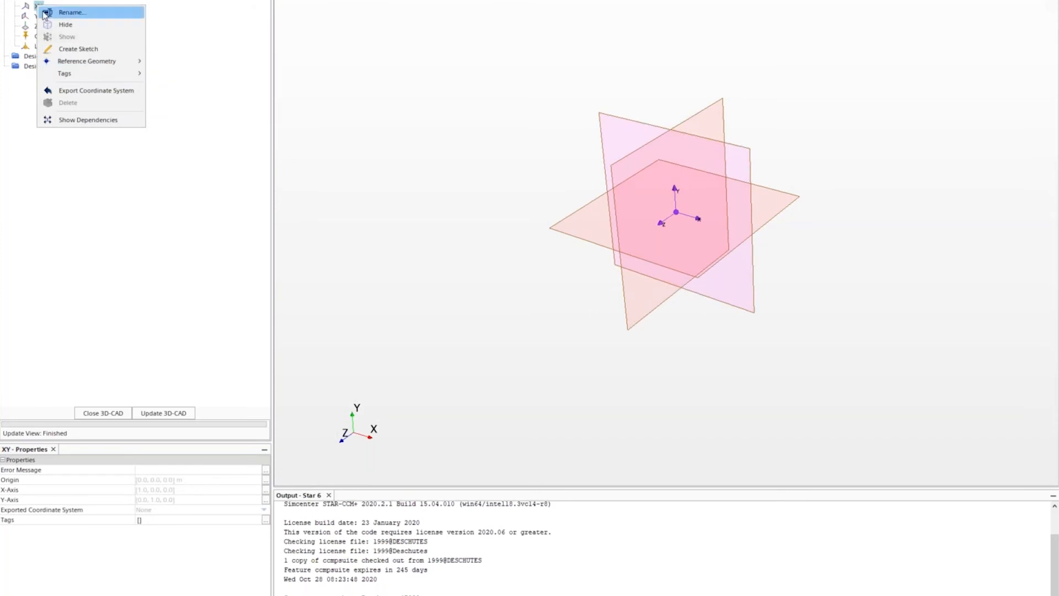
left_click(87, 50)
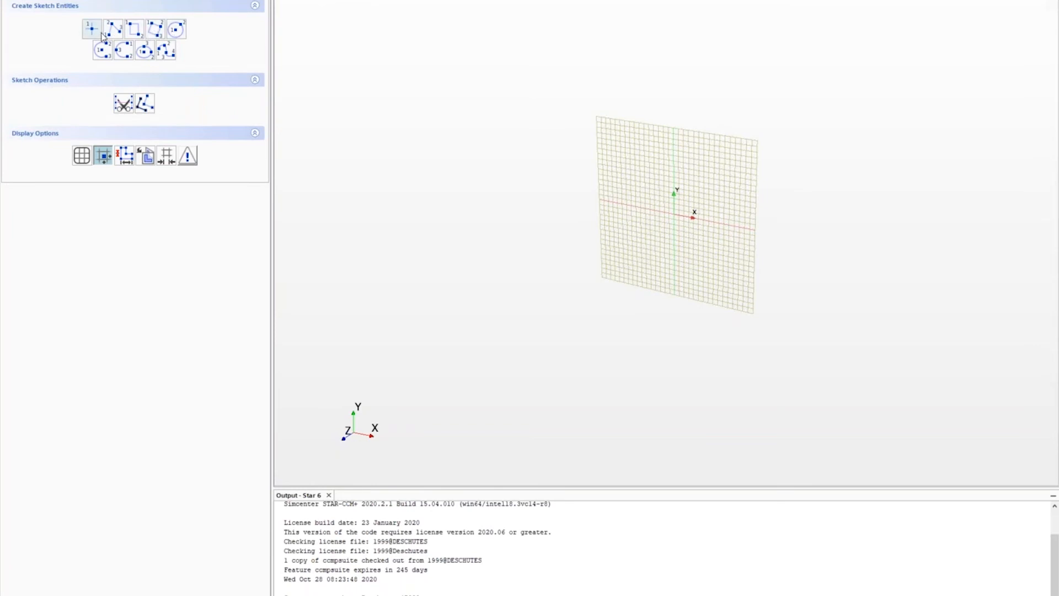
left_click(177, 30)
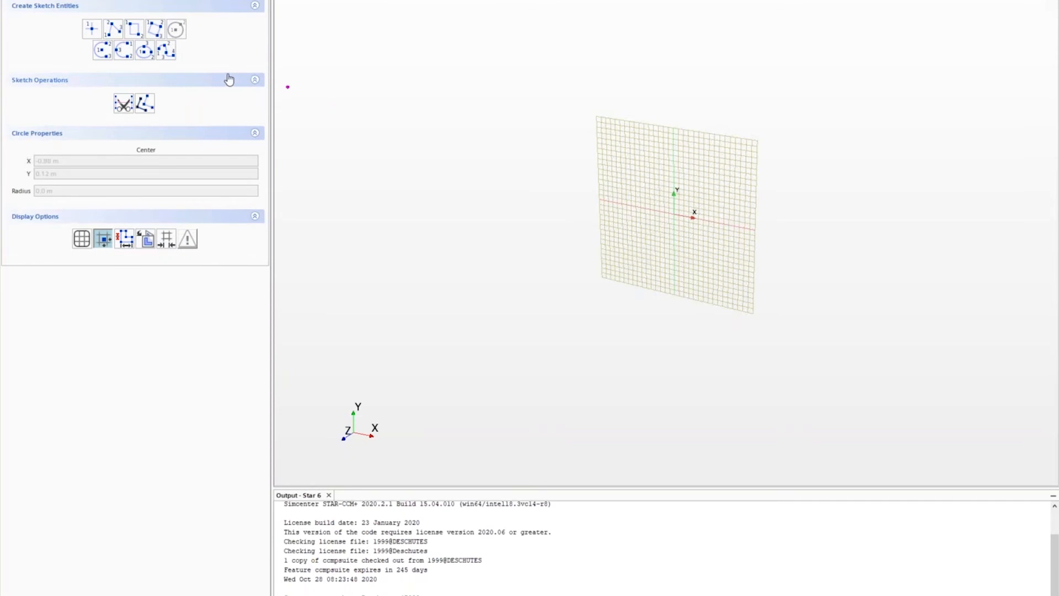
left_click(675, 215)
left_click(718, 181)
left_click(754, 158)
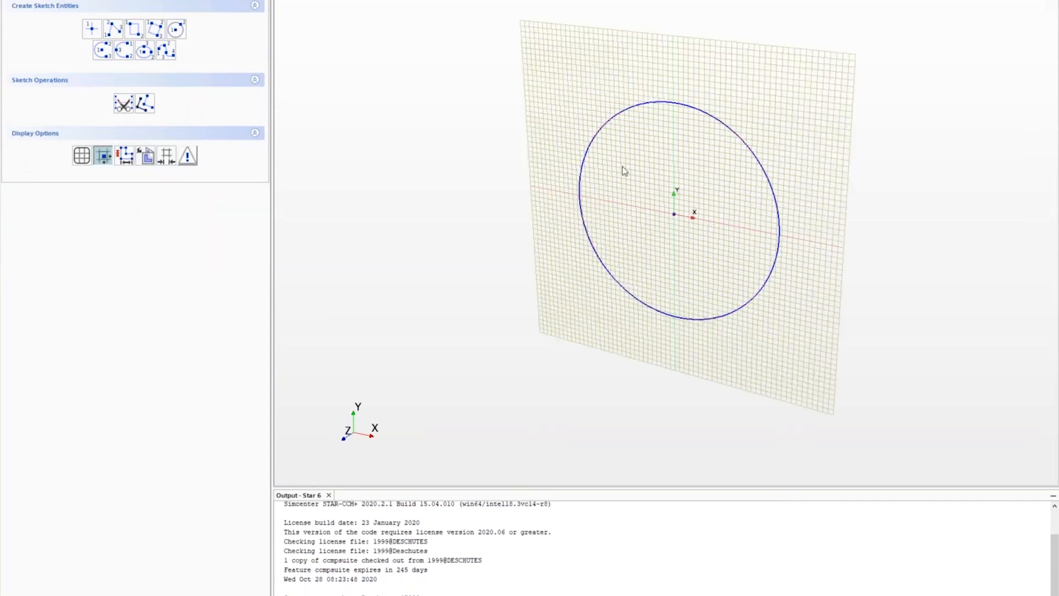
- Dimension the circle's radius to 6.0 in, exposed as a parameter, and finish the sketch
left_click(759, 161)
right_click(758, 161)
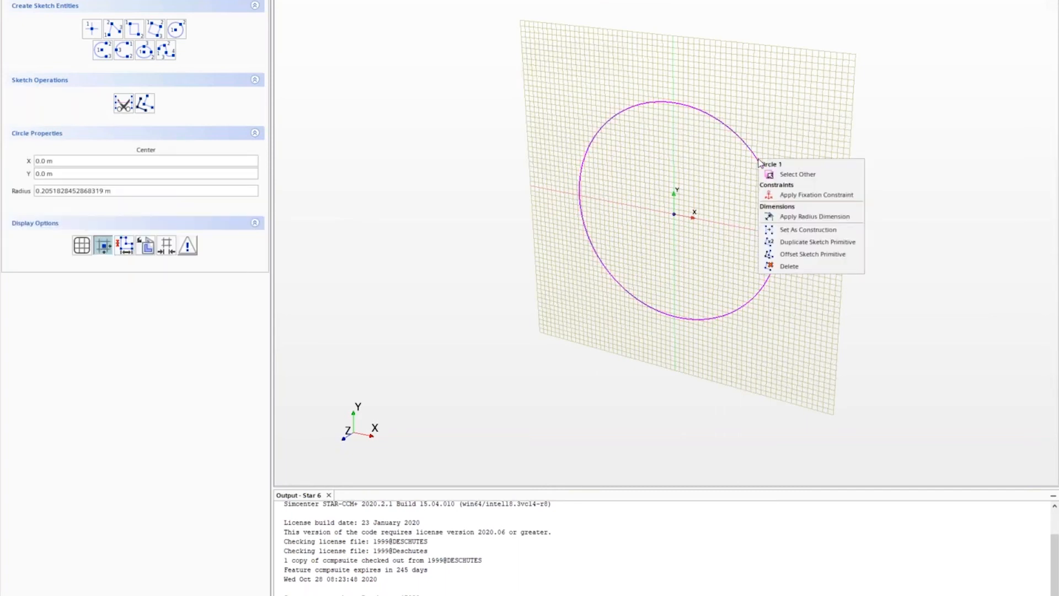
left_click(790, 217)
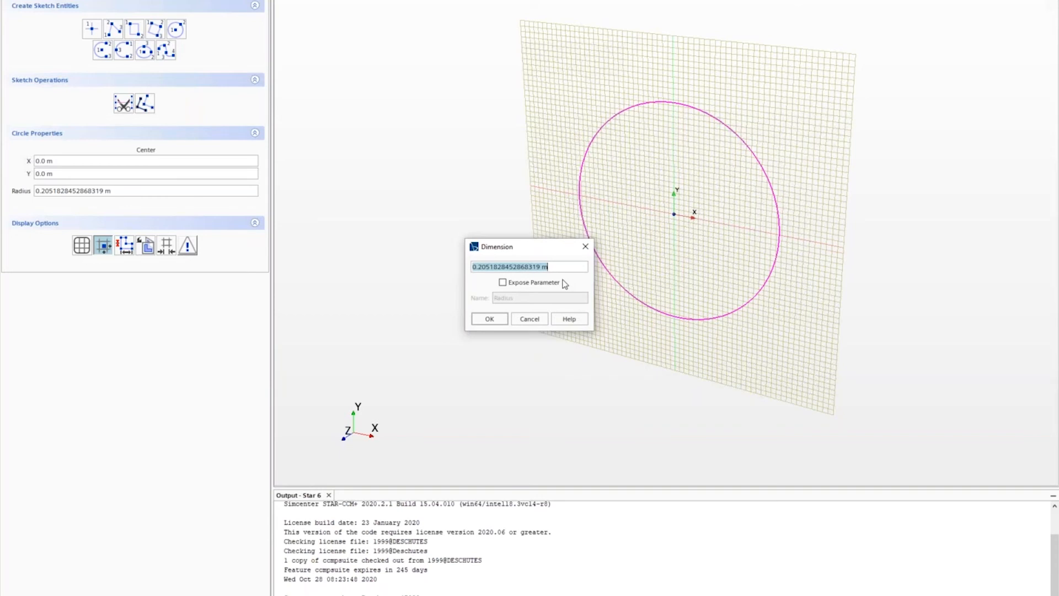
type("6")
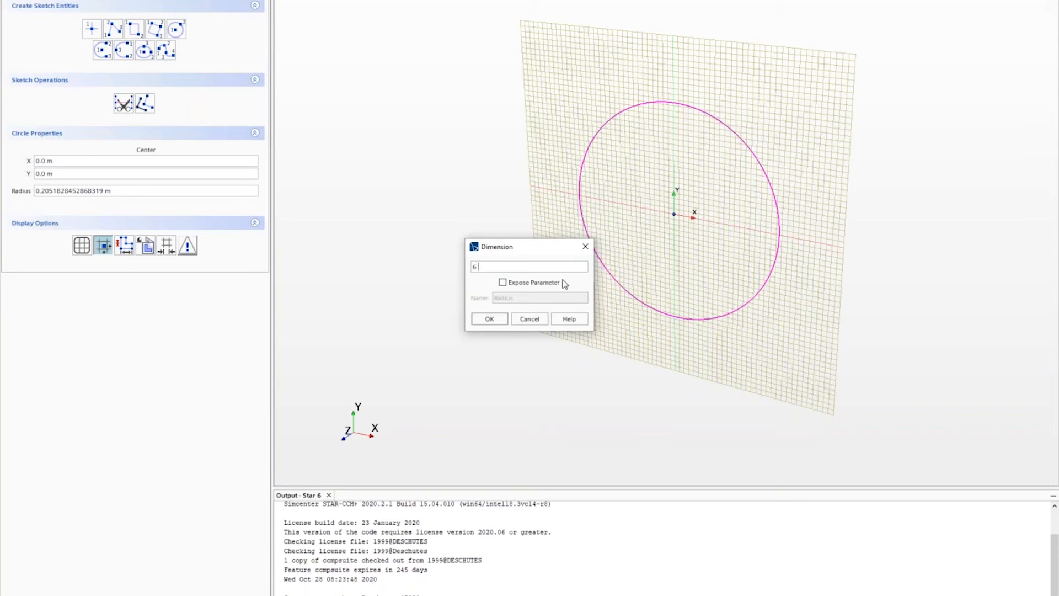
type(".0 in")
left_click(528, 283)
left_click(489, 320)
left_click_drag(742, 216, 775, 200)
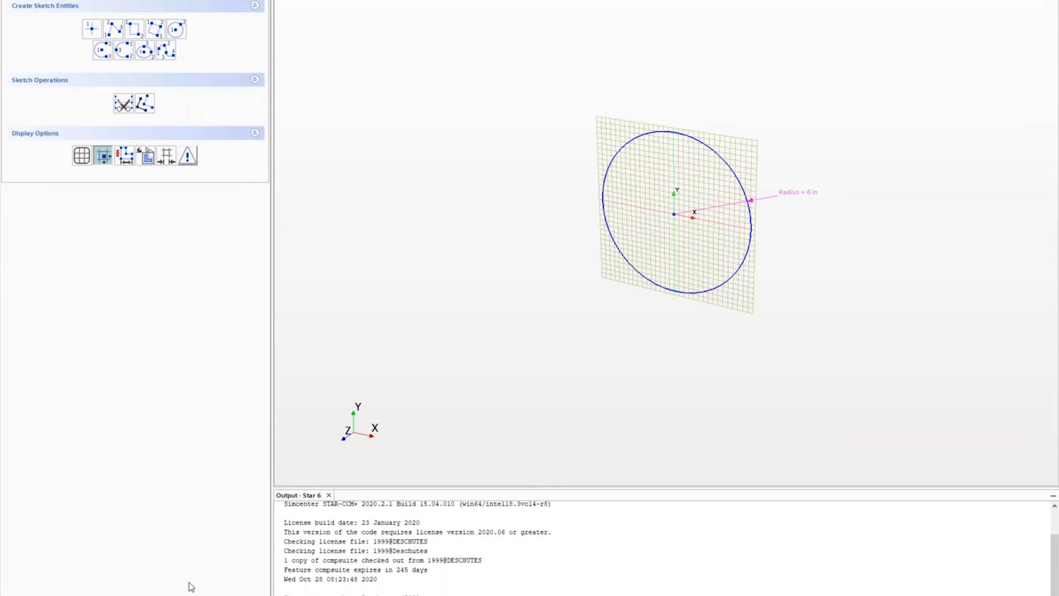
left_click(114, 594)
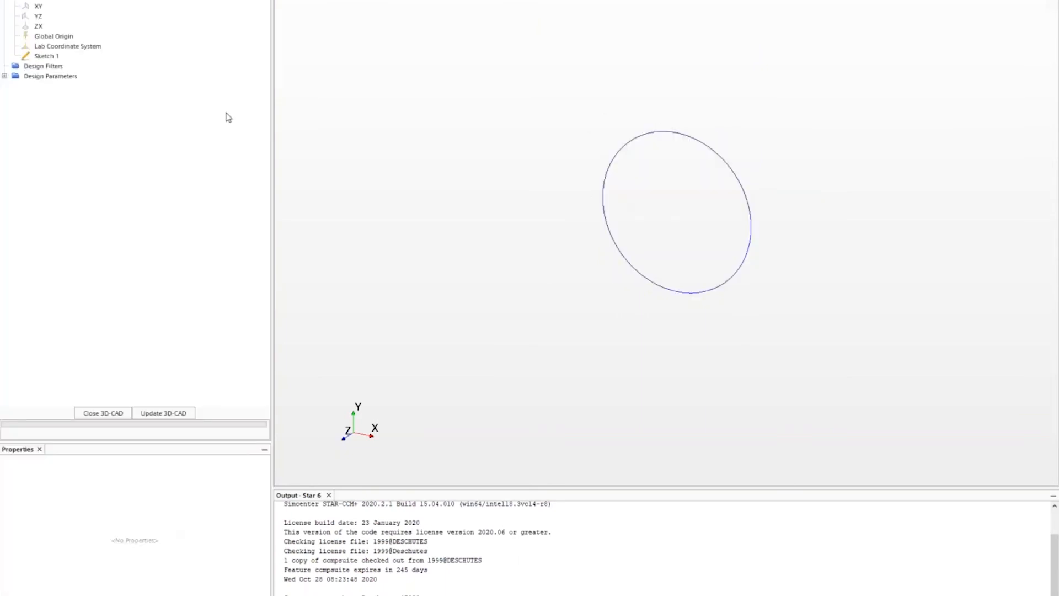
- Extrude Sketch 1 one way by 0.5 m, without a design parameter, to create Extrude 1
left_click(47, 56)
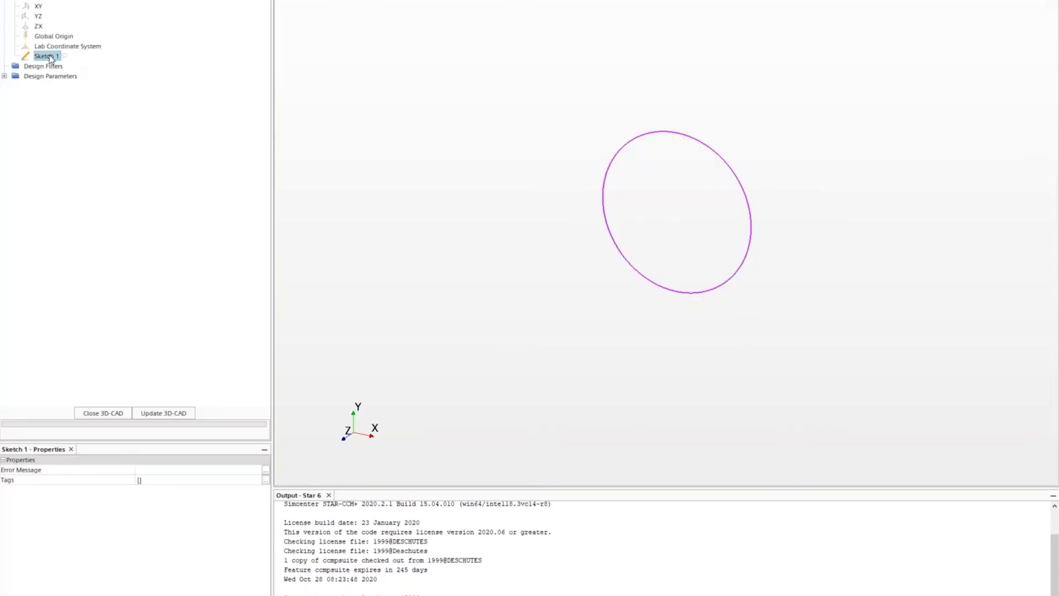
right_click(49, 57)
left_click(98, 154)
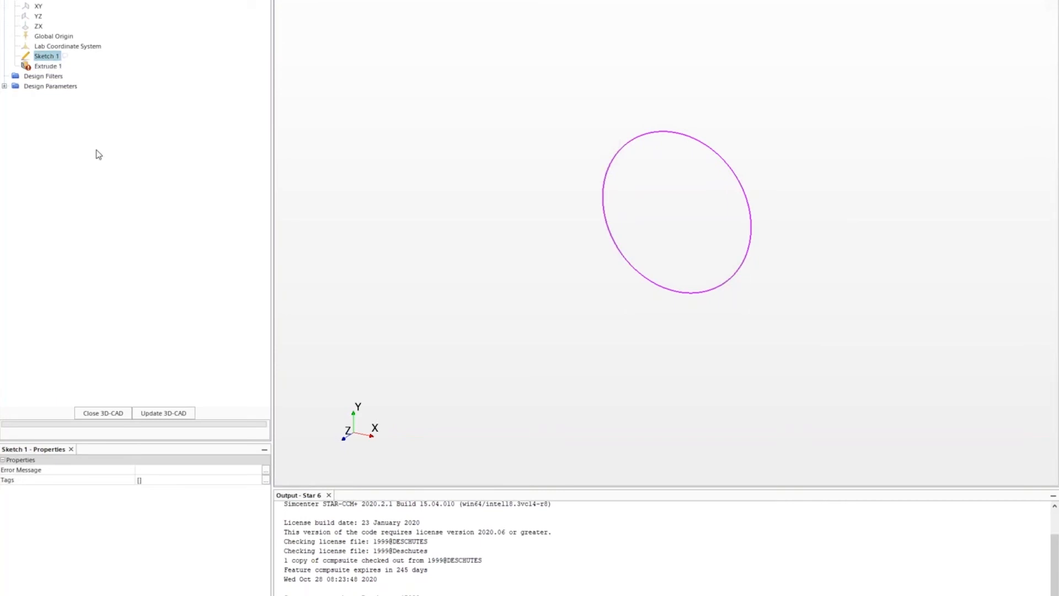
double_click(125, 100)
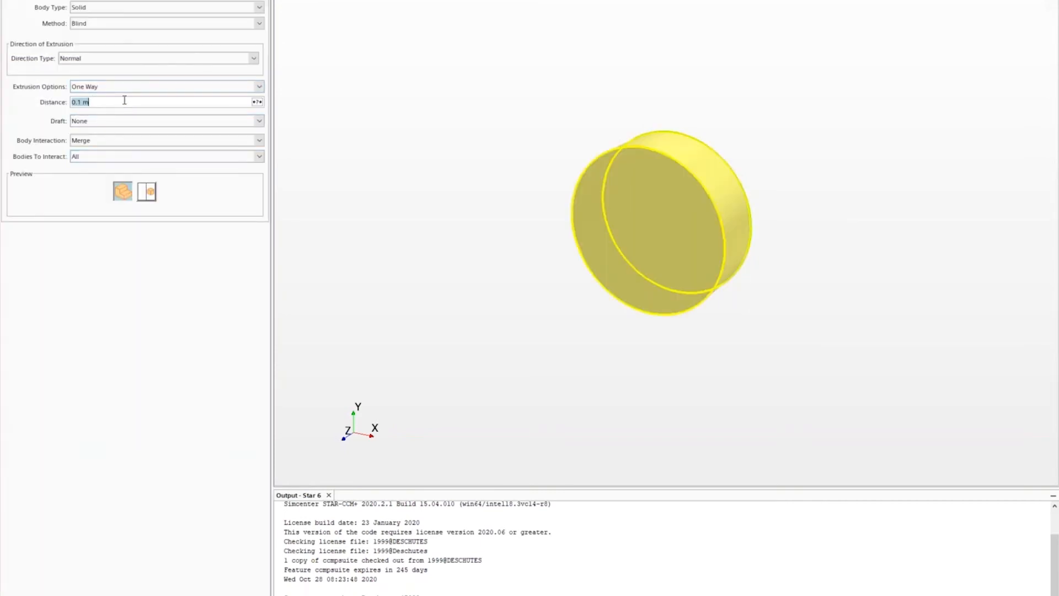
type("0.5 m")
key("Return")
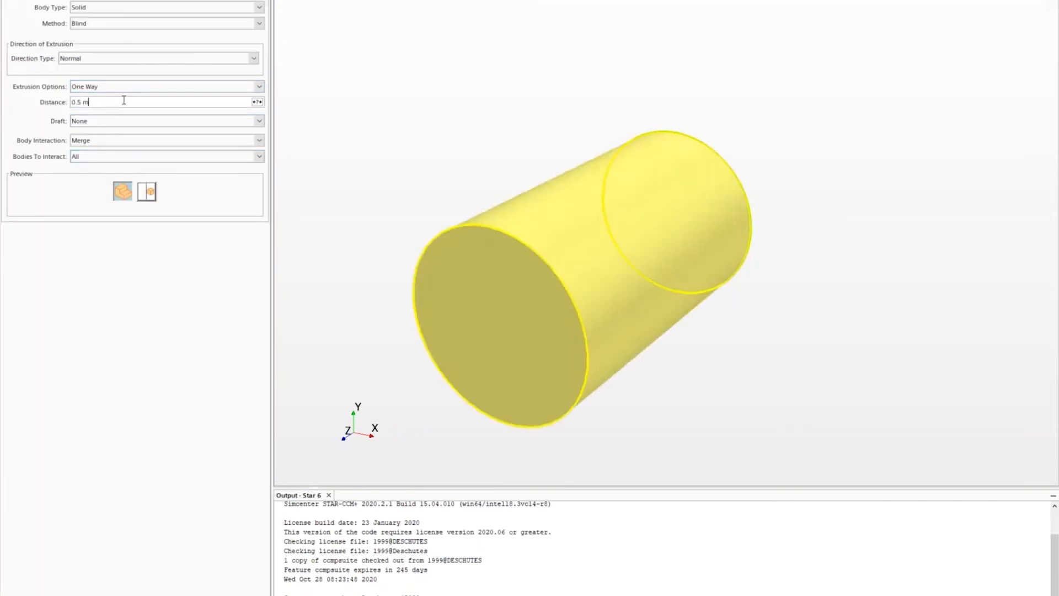
left_click(256, 102)
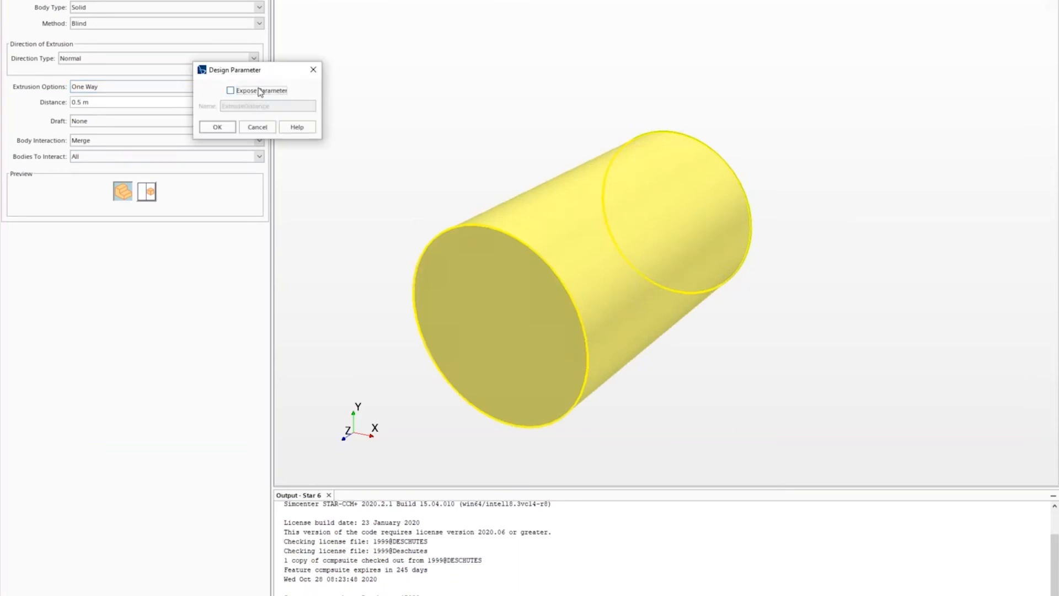
left_click(258, 128)
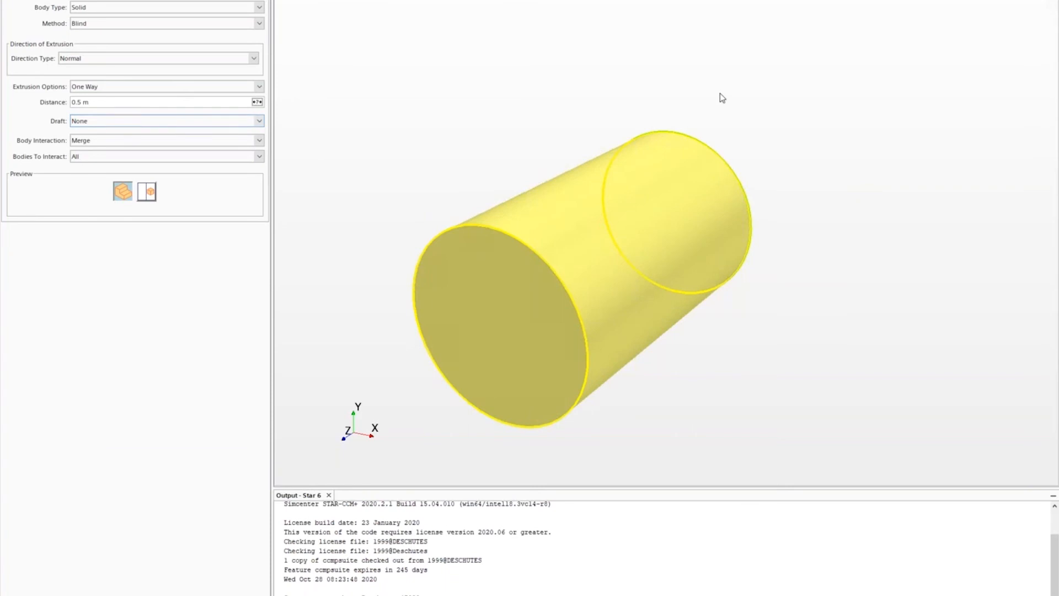
scroll(719, 94, "down", 1)
left_click_drag(716, 92, 692, 103)
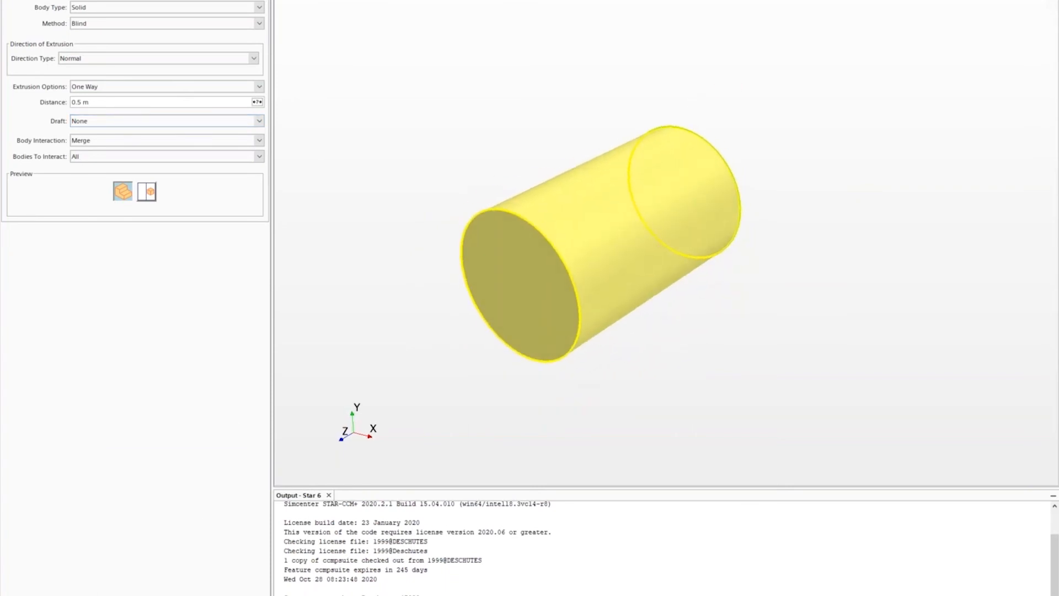
key("Return")
scroll(603, 383, "down", 1)
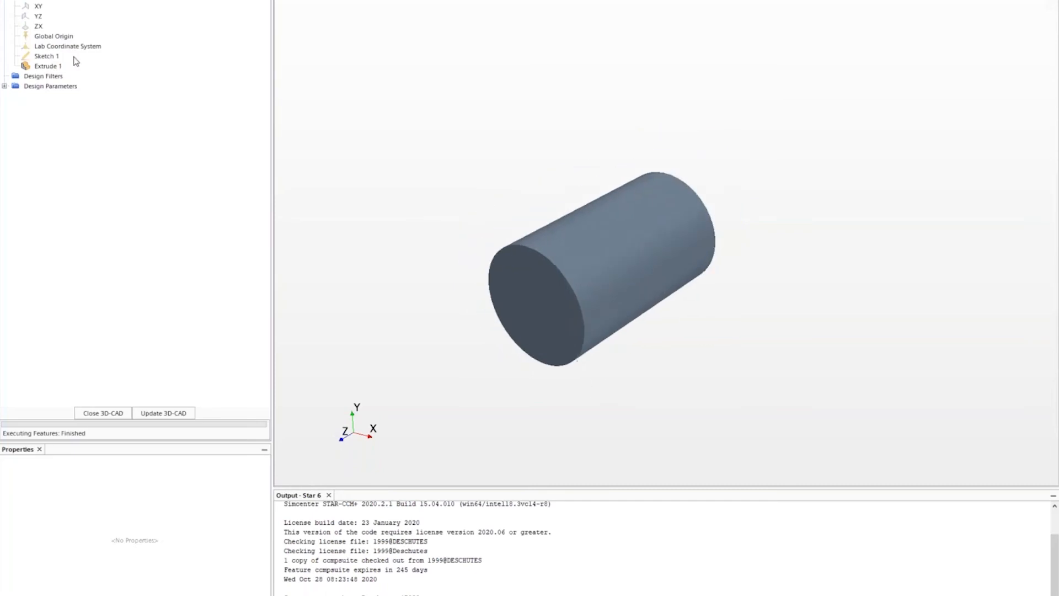
- Check the cylinder body, then delete Sketch 1 and Extrude 1, confirming with Yes
left_click(5, 0)
left_click(40, 0)
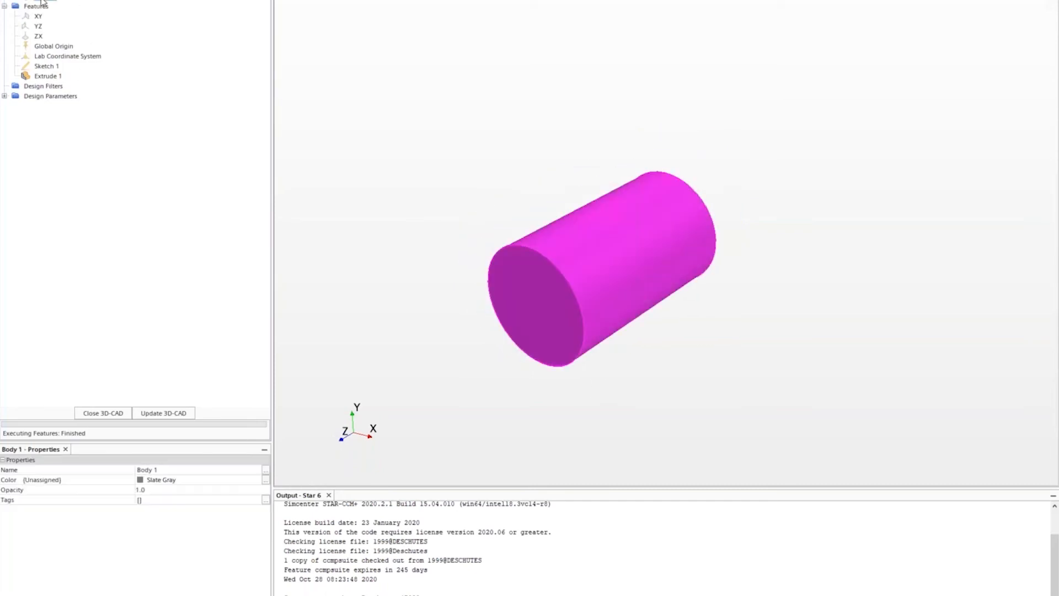
left_click(481, 101)
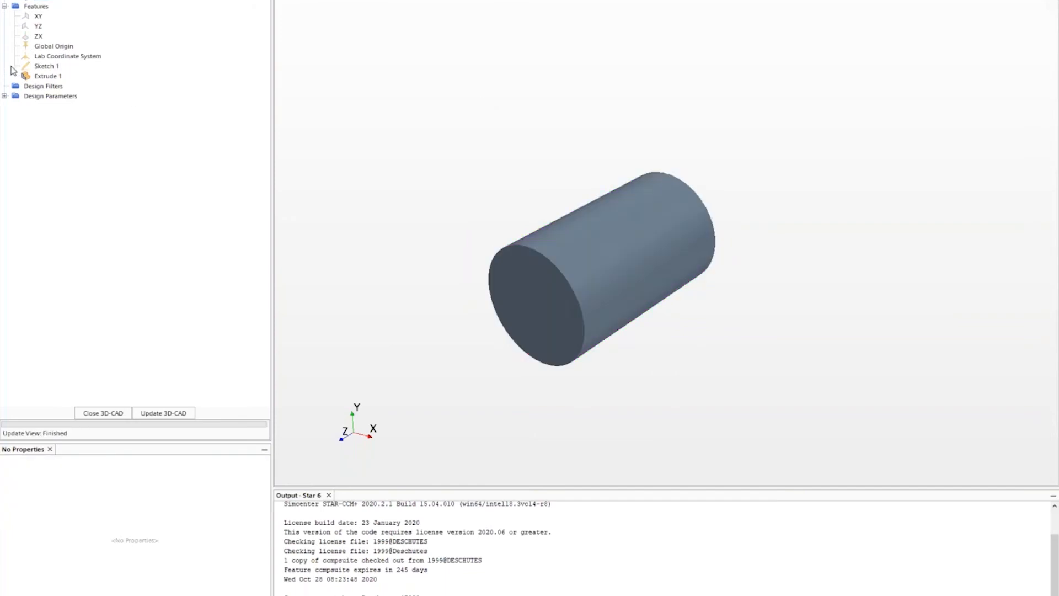
left_click(45, 66)
left_click(44, 76, "ctrl")
right_click(45, 76)
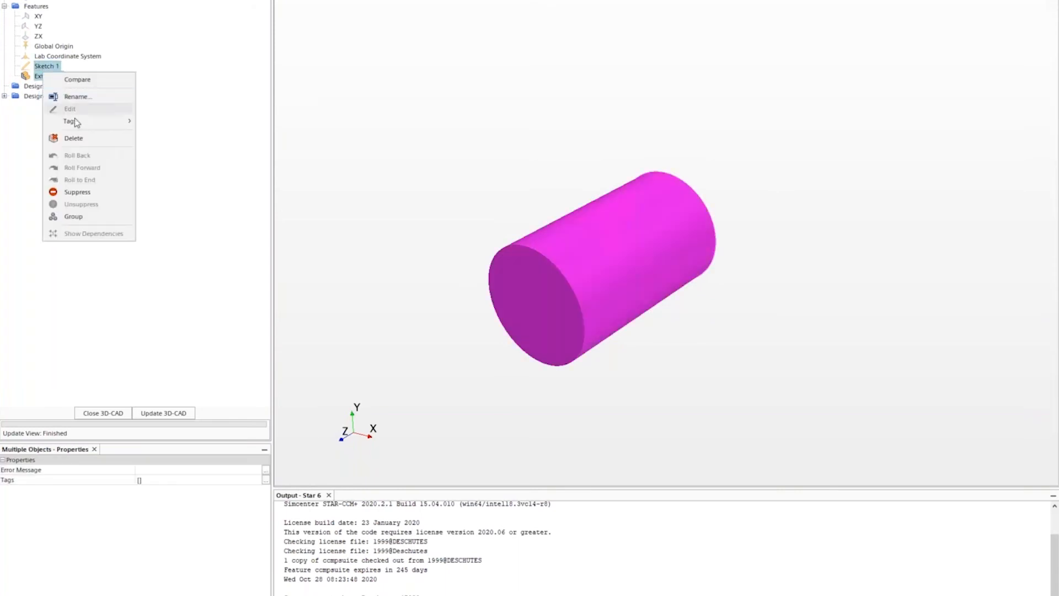
left_click(93, 142)
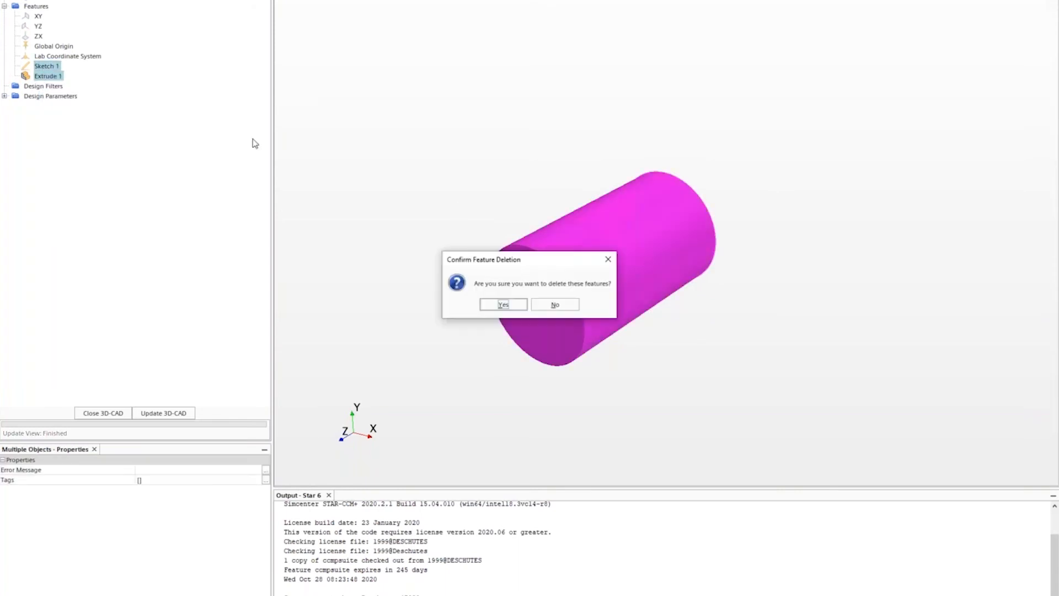
left_click(500, 305)
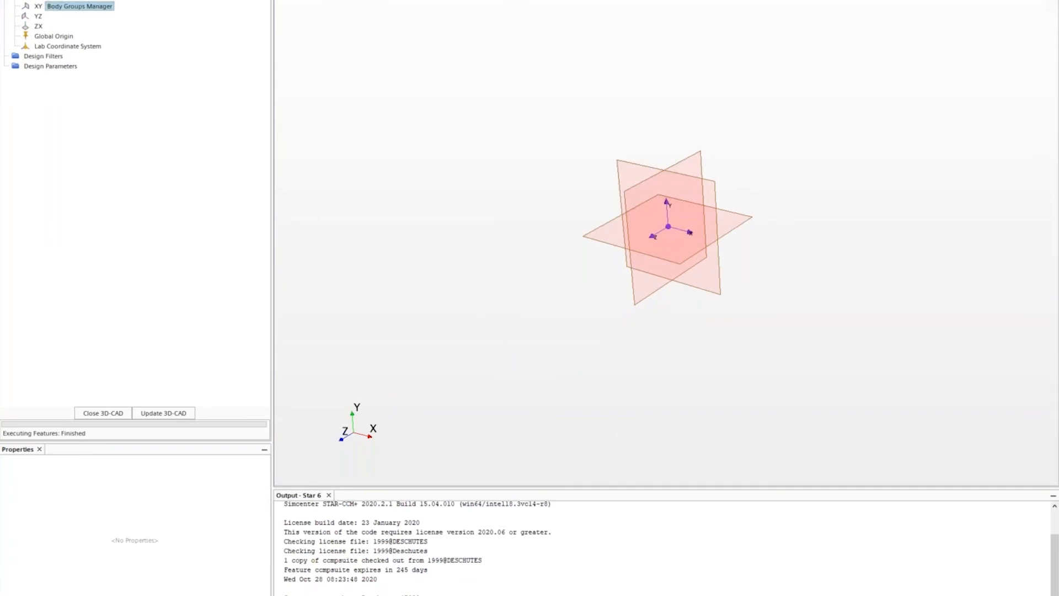
- Import CAD Exhaust Manifold.STEP into 3D-CAD Model 1 and orbit to show the outlet flange
right_click(47, 1)
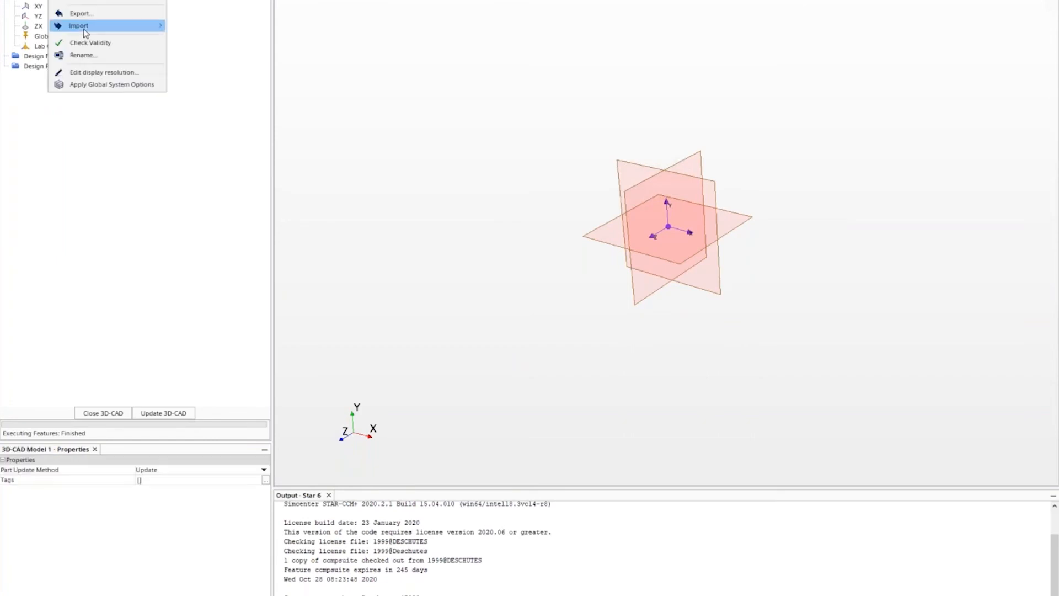
mouse_move(83, 28)
left_click(174, 33)
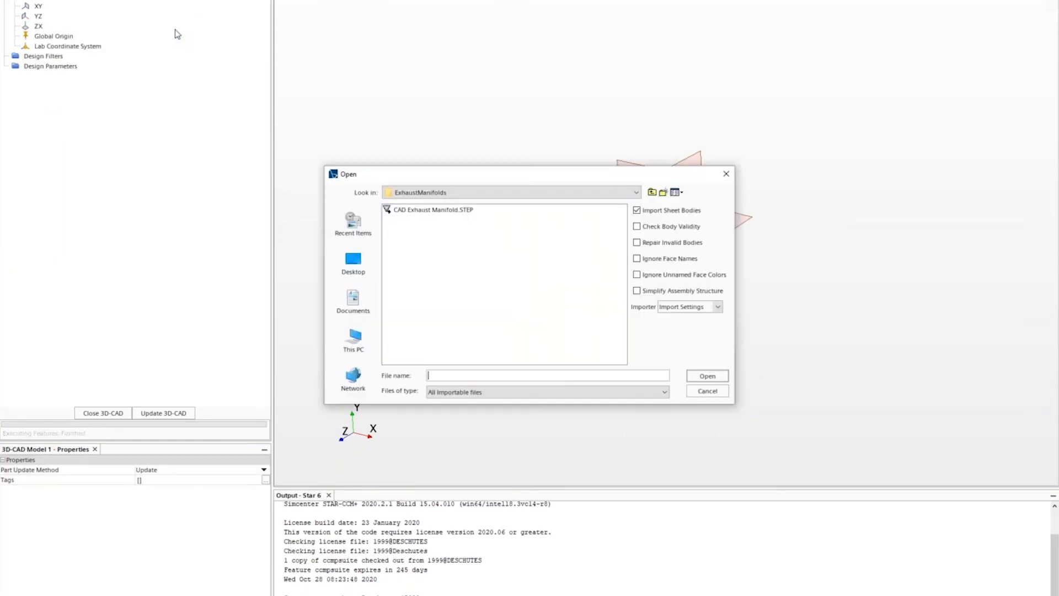
left_click(459, 211)
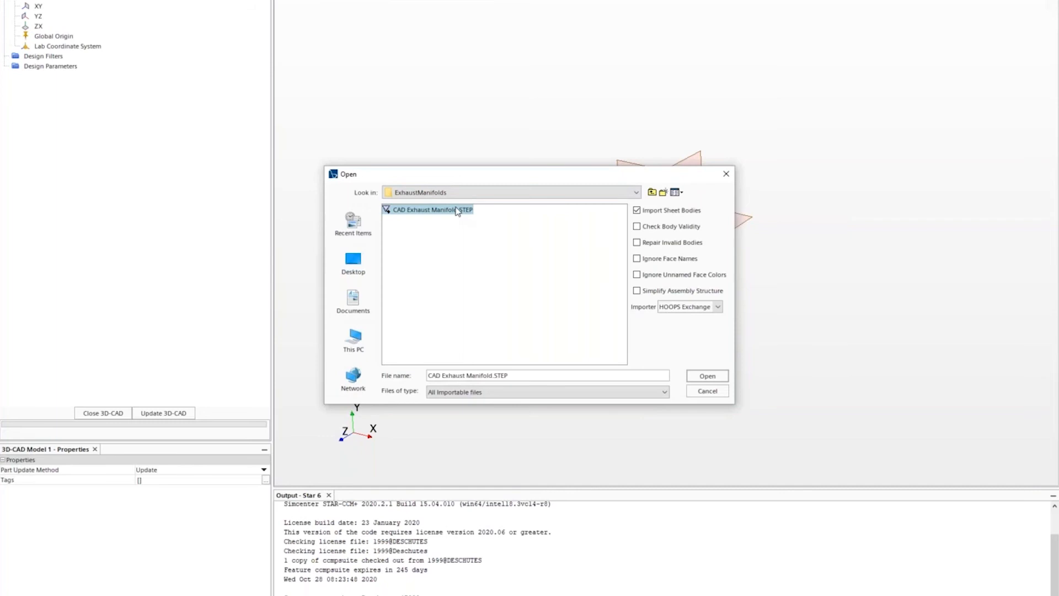
left_click(702, 376)
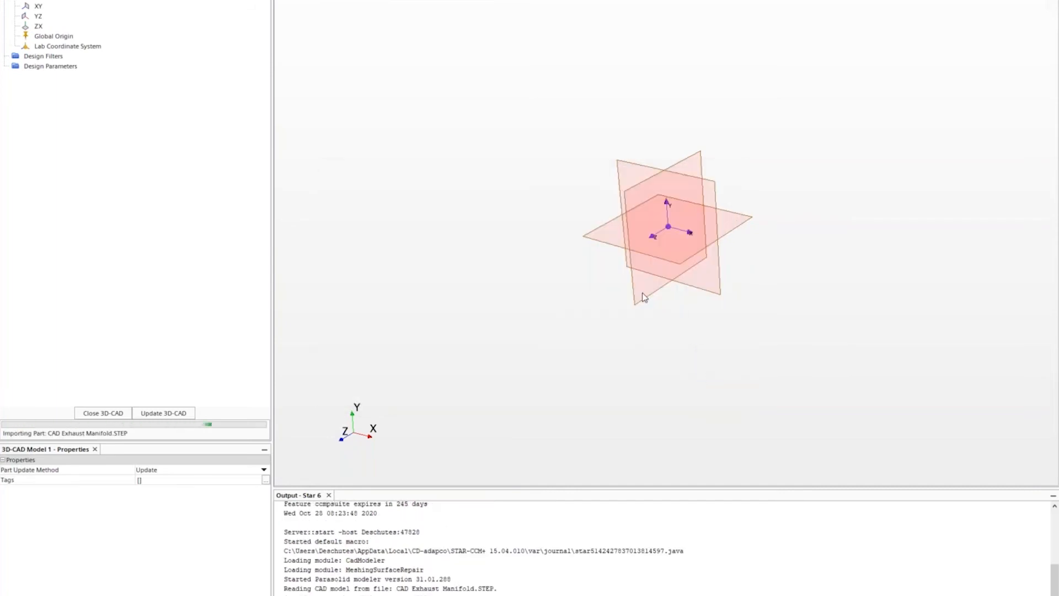
left_click_drag(816, 319, 912, 335)
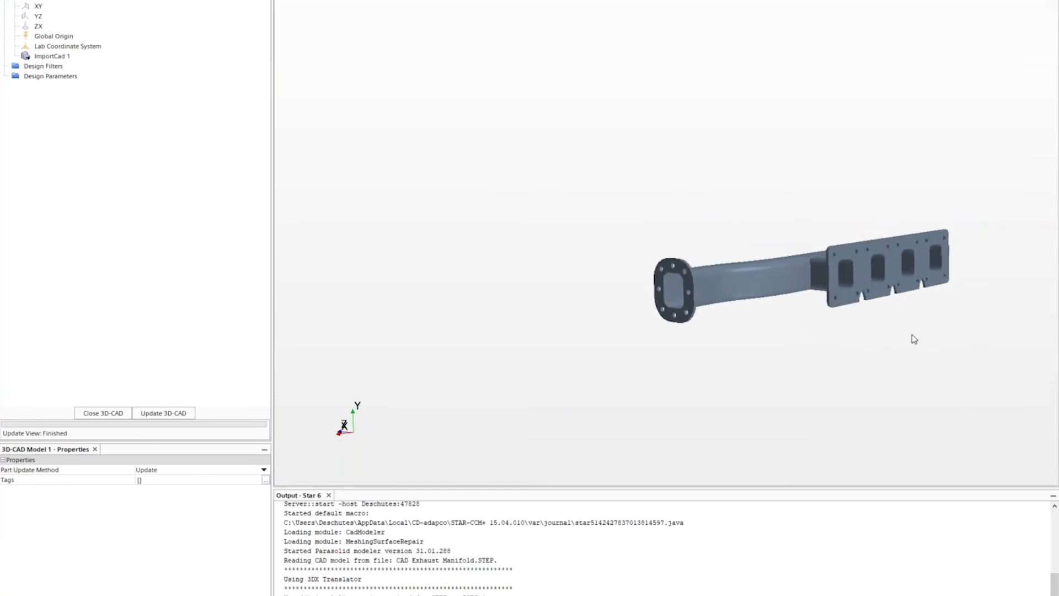
scroll(911, 334, "up", 3)
scroll(135, 204, "up", 1)
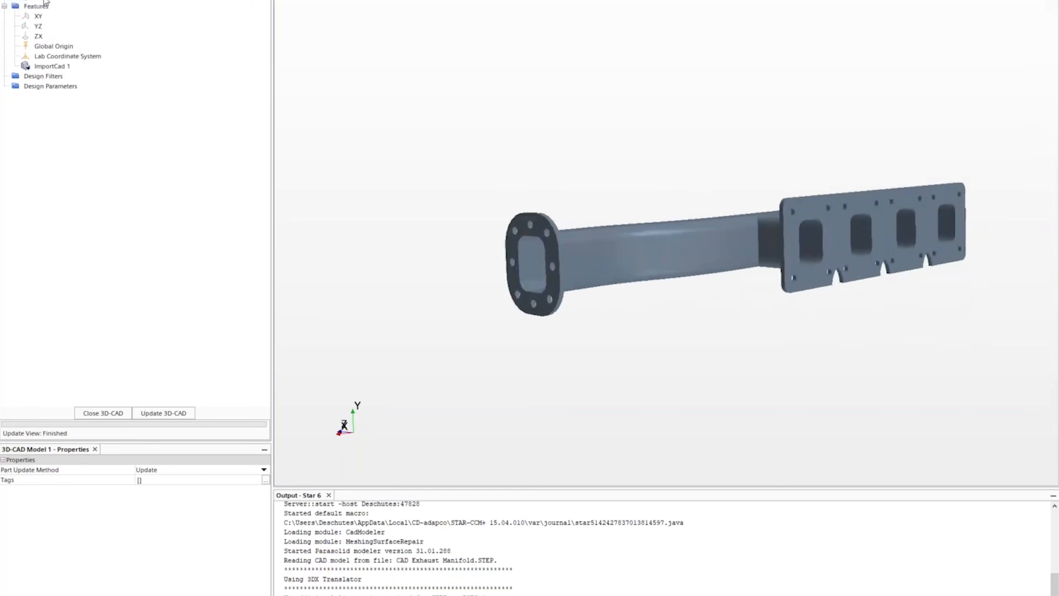
right_click(46, 3)
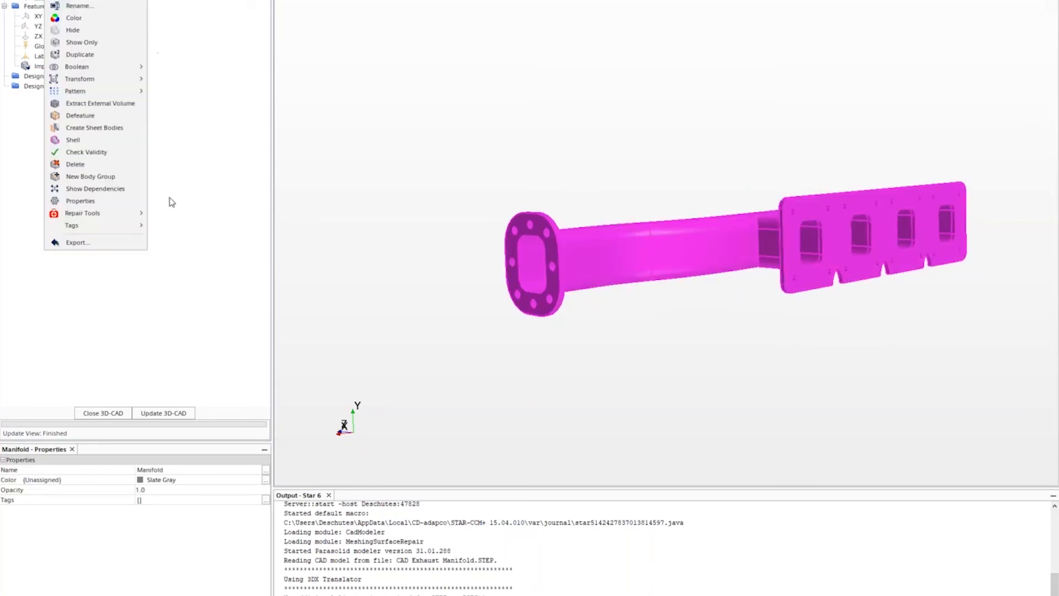
left_click(103, 116)
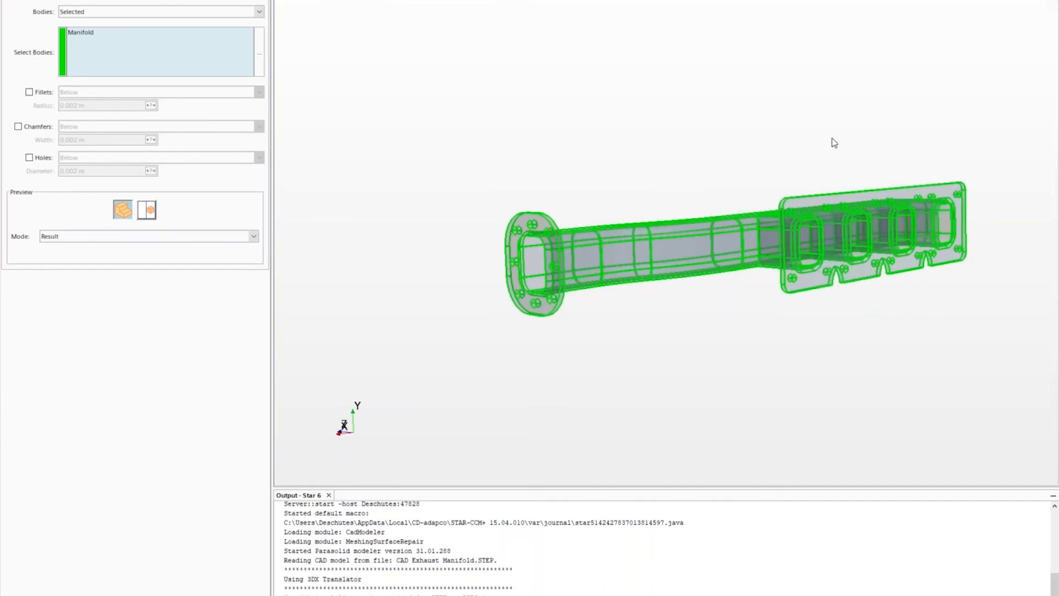
left_click(29, 157)
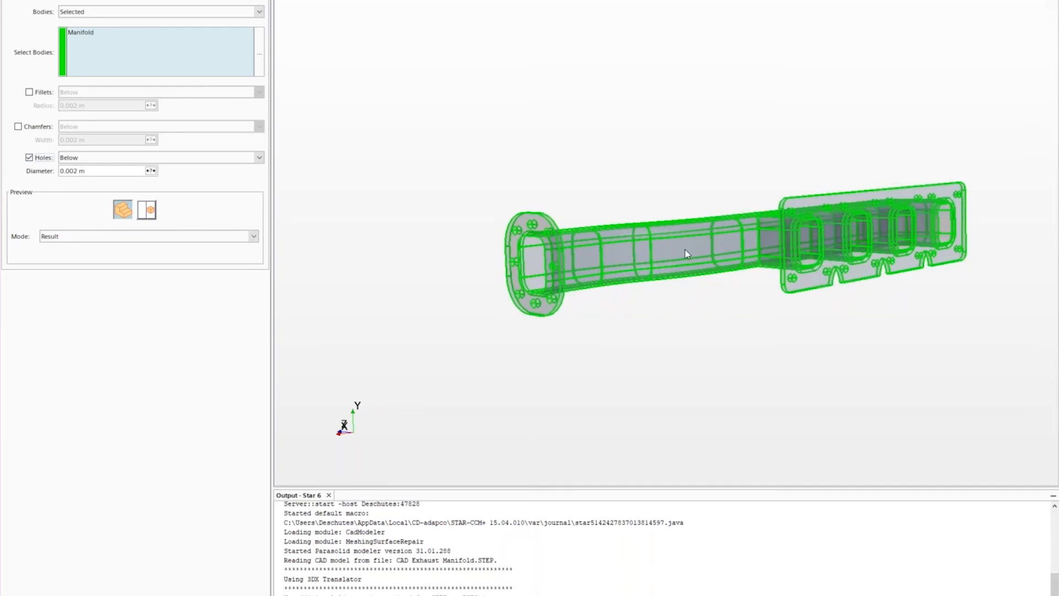
left_click(97, 171)
type(".02")
key("Return")
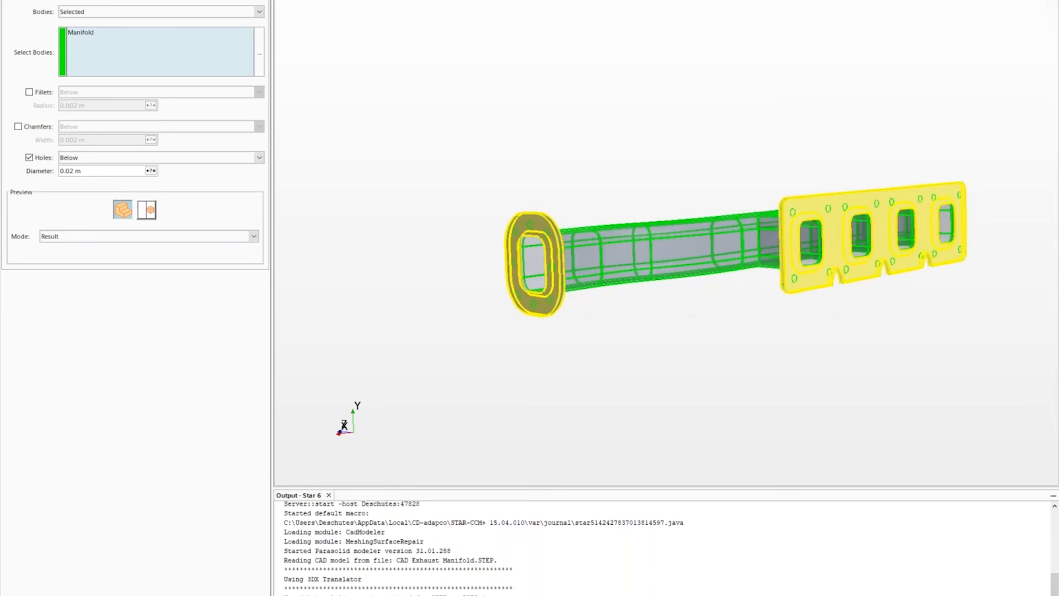
left_click_drag(442, 179, 636, 307)
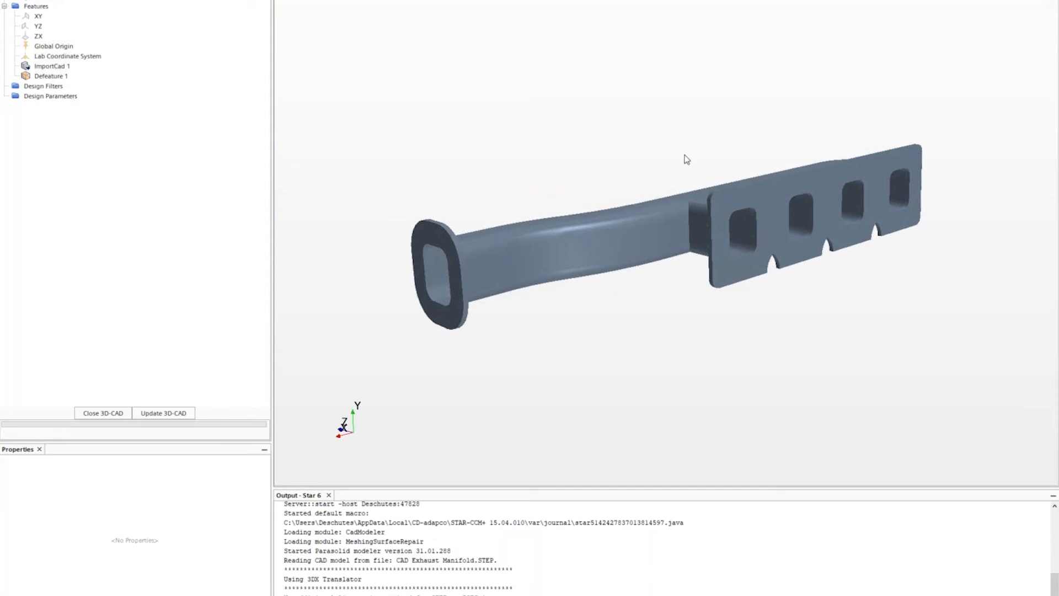
mouse_move(683, 163)
left_mouse_down()
mouse_move(643, 158)
mouse_move(701, 157)
mouse_move(709, 177)
mouse_move(738, 182)
mouse_move(726, 164)
mouse_move(634, 162)
mouse_move(646, 162)
mouse_move(681, 234)
left_mouse_up()
mouse_move(565, 166)
left_mouse_down()
mouse_move(736, 302)
mouse_move(771, 306)
left_mouse_up()
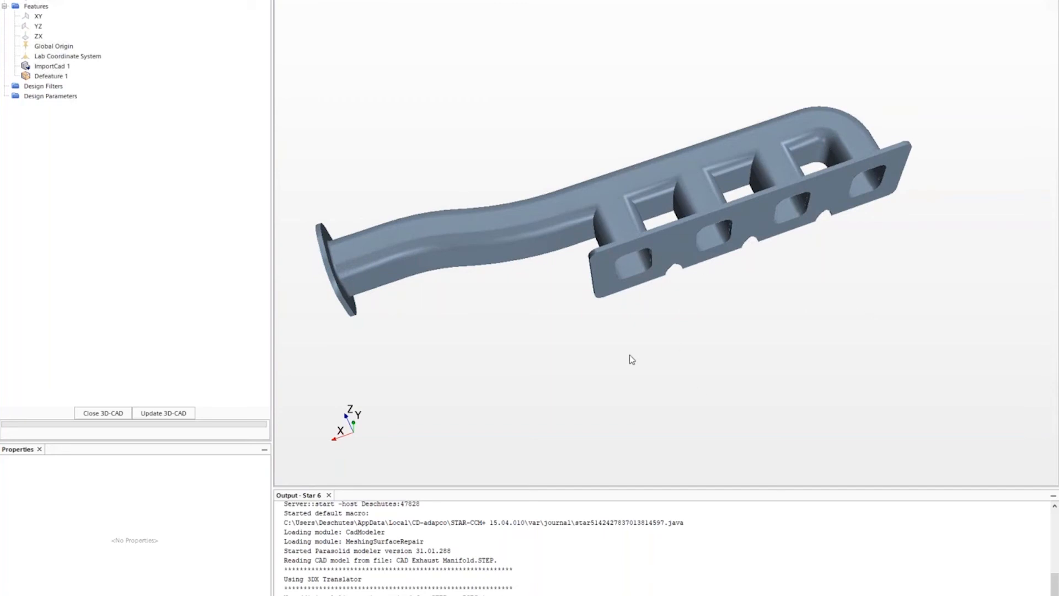
left_click_drag(621, 352, 519, 268)
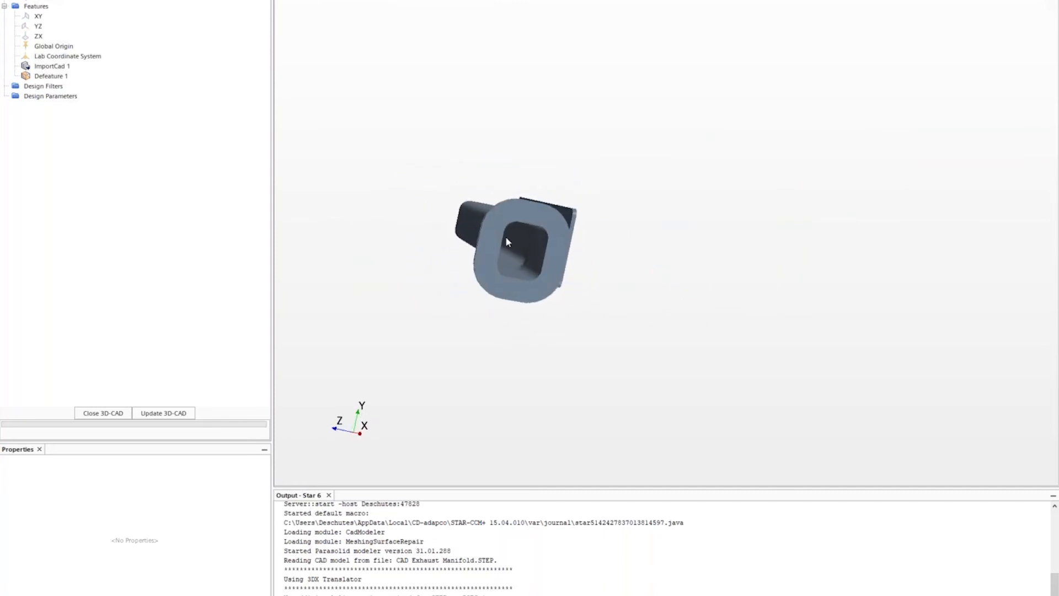
left_click(514, 236)
left_click(519, 237)
left_click_drag(685, 297, 702, 340)
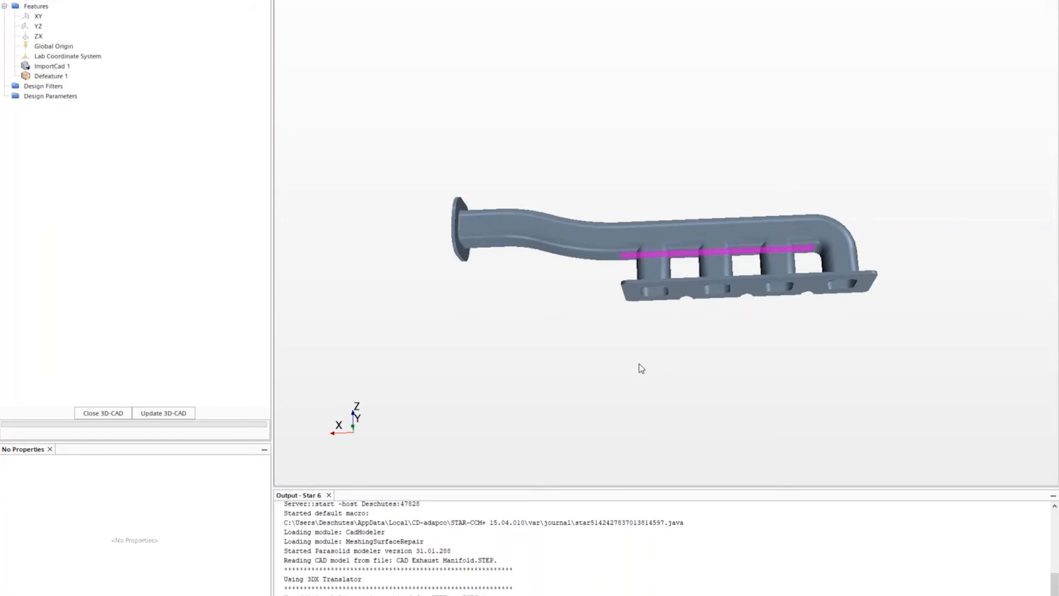
left_click_drag(638, 364, 696, 387)
scroll(695, 387, "up", 3)
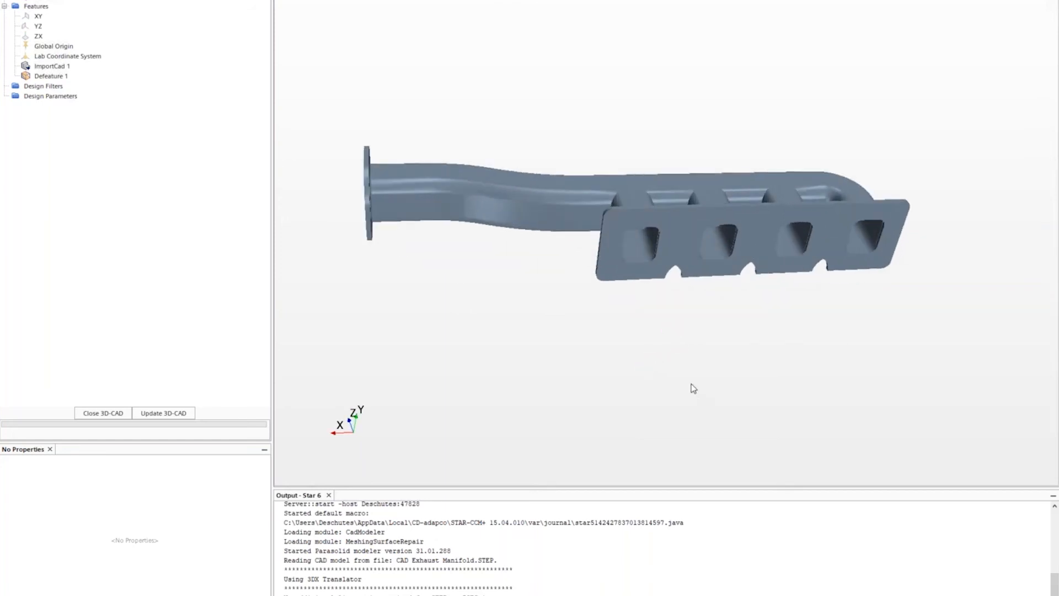
mouse_move(706, 352)
left_mouse_down()
mouse_move(702, 313)
mouse_move(710, 345)
mouse_move(735, 348)
mouse_move(713, 336)
mouse_move(726, 352)
left_mouse_up()
scroll(733, 348, "up", 3)
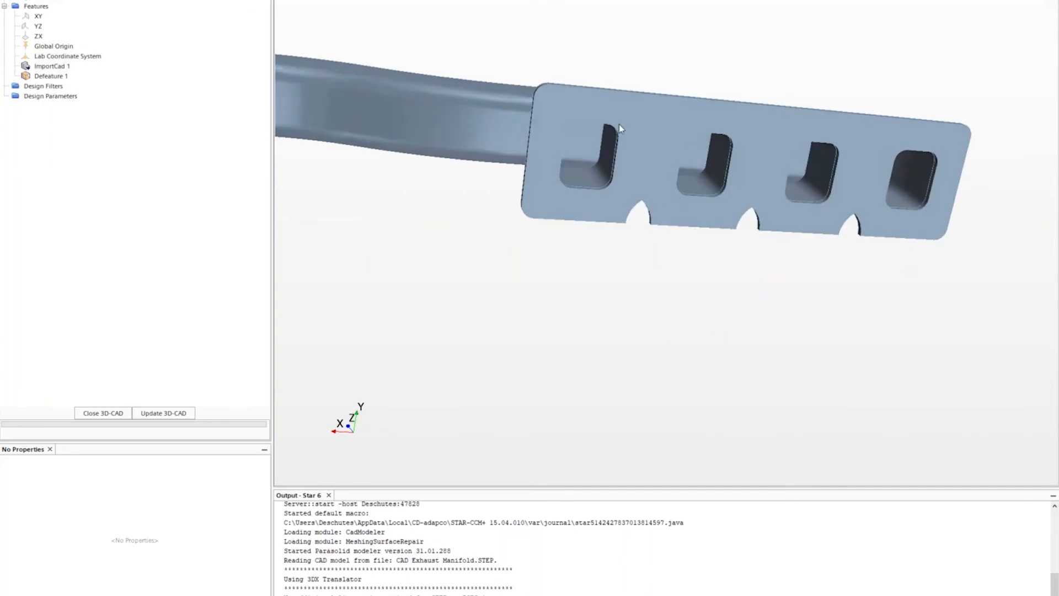
scroll(530, 41, "up", 2)
- Create a new sketch on the selected flange port face
scroll(501, 52, "down", 1)
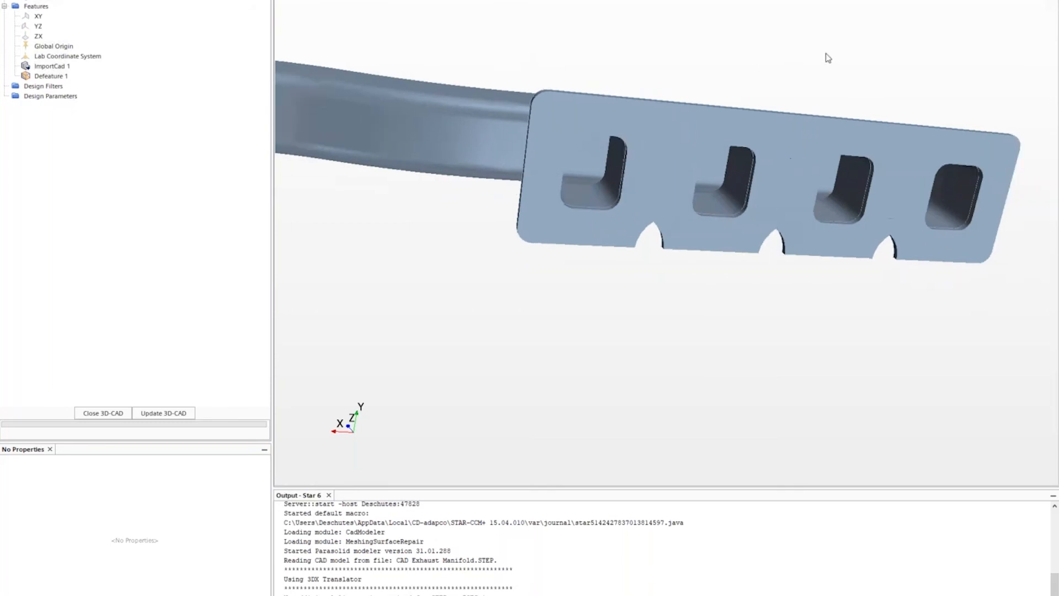
scroll(833, 61, "up", 1)
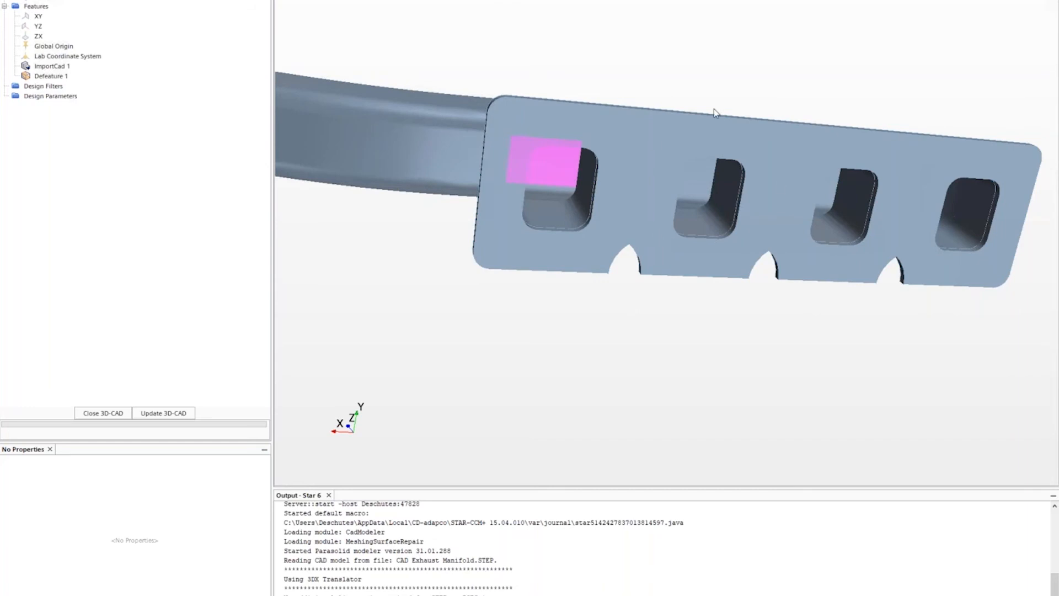
right_click(552, 170)
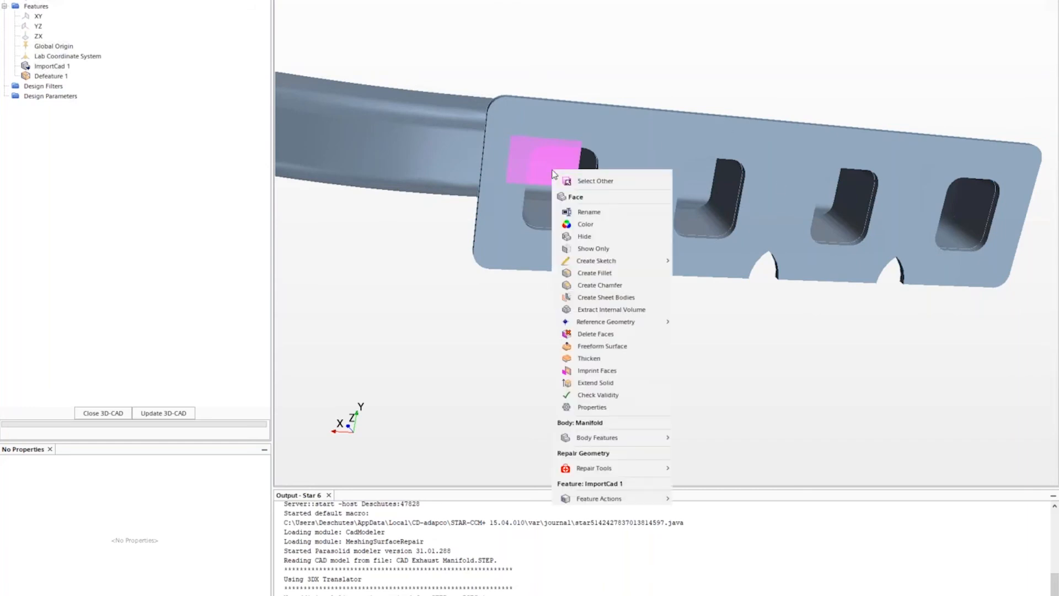
mouse_move(598, 260)
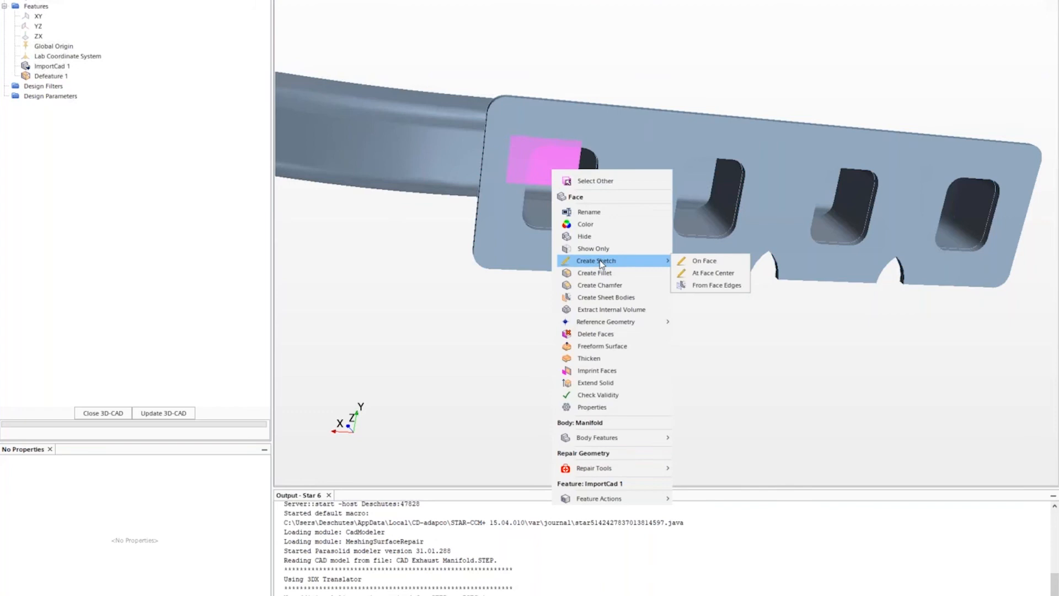
left_click(718, 260)
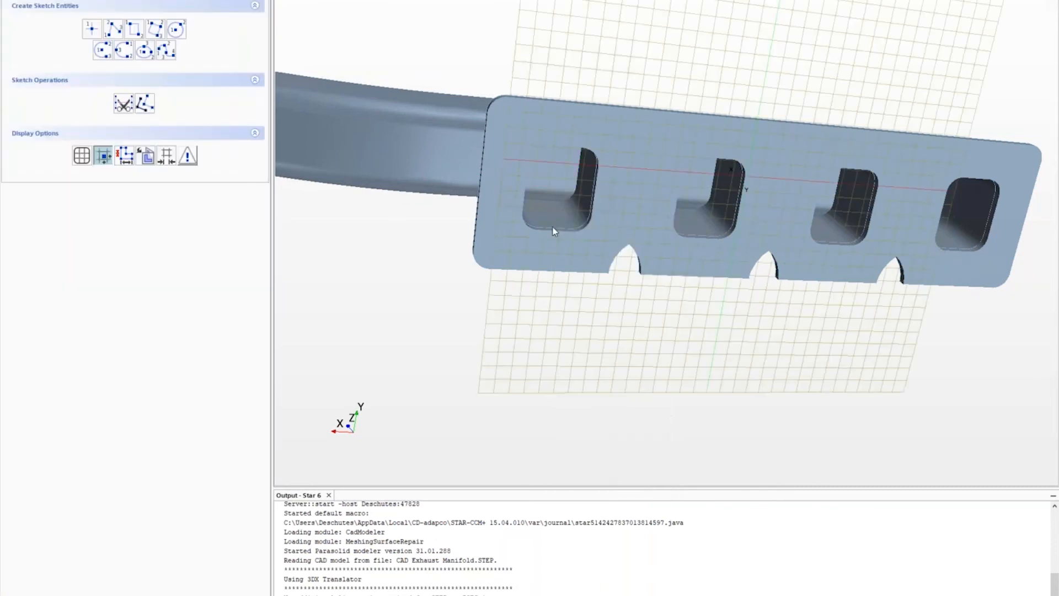
- Select the top, inner and lower faces of the first two ports
left_click_drag(567, 211, 564, 237)
left_click(559, 108)
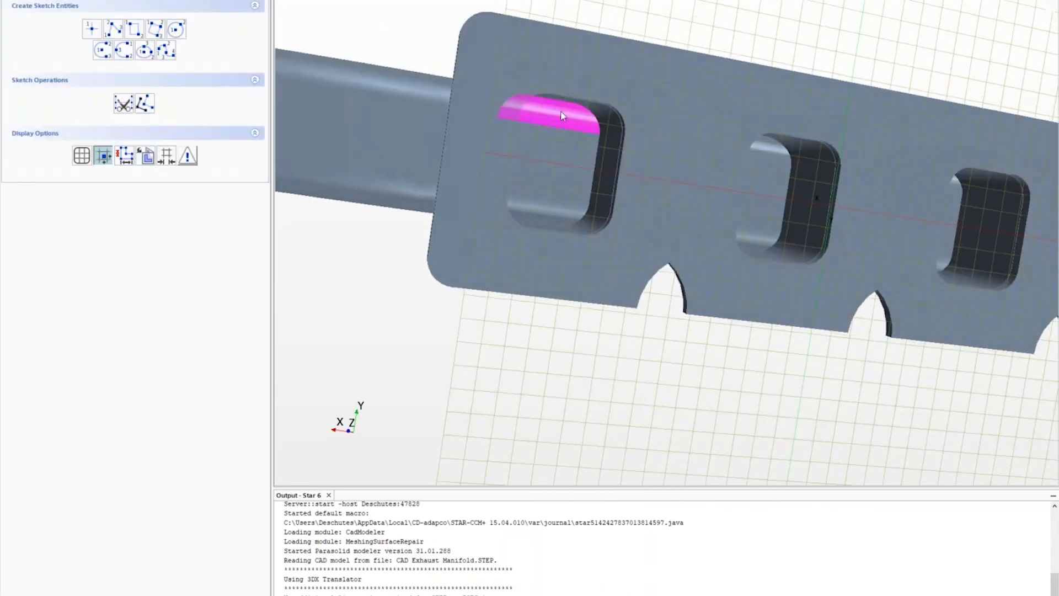
left_click(566, 143, "ctrl")
left_click(561, 215, "ctrl")
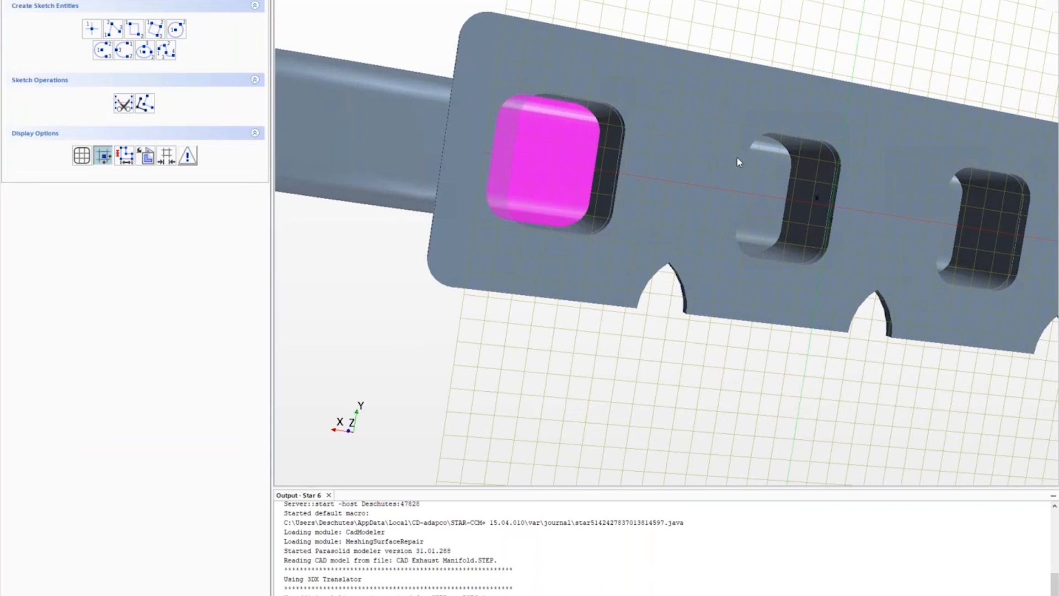
left_click(771, 146, "ctrl")
left_click(764, 183, "ctrl")
left_click(756, 244, "ctrl")
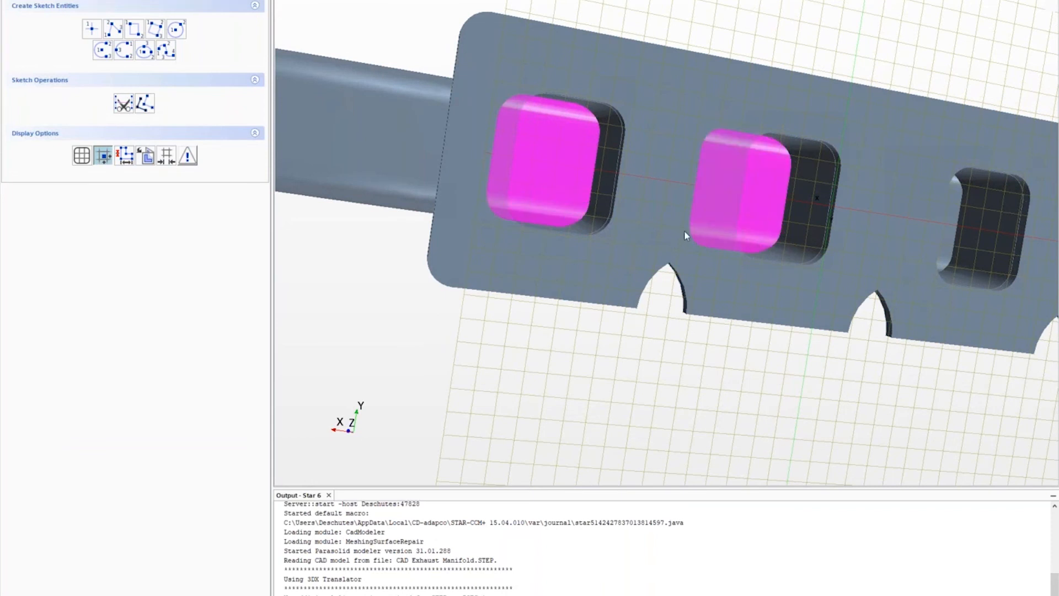
- Add the third port's three faces and project all selected faces into the sketch
scroll(864, 276, "down", 3)
right_click_drag(934, 253, 739, 265)
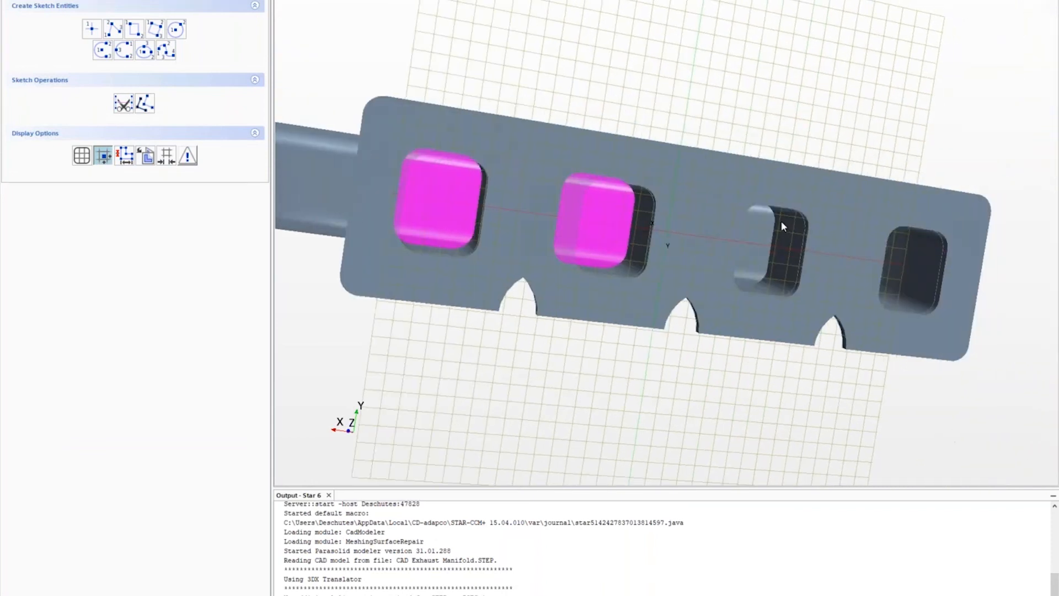
left_click(762, 214, "ctrl")
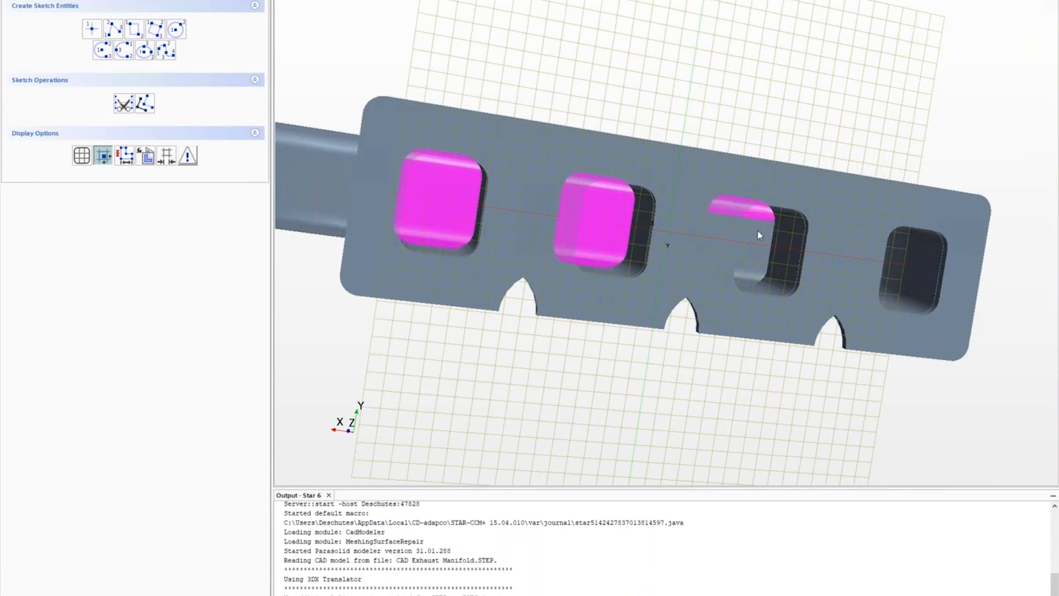
left_click(740, 279, "ctrl")
left_click(750, 261, "ctrl")
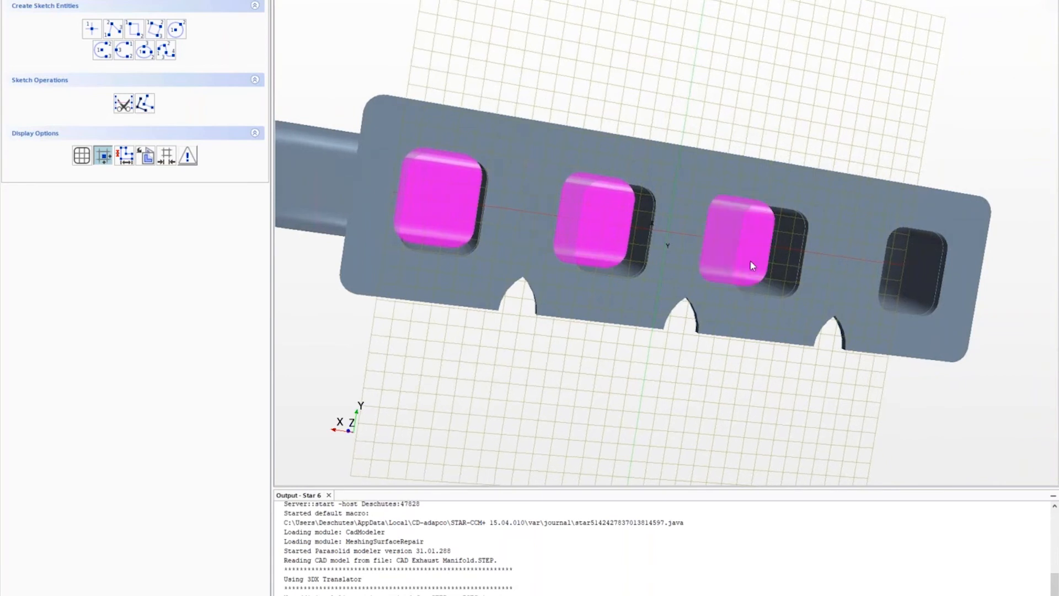
right_click(749, 260)
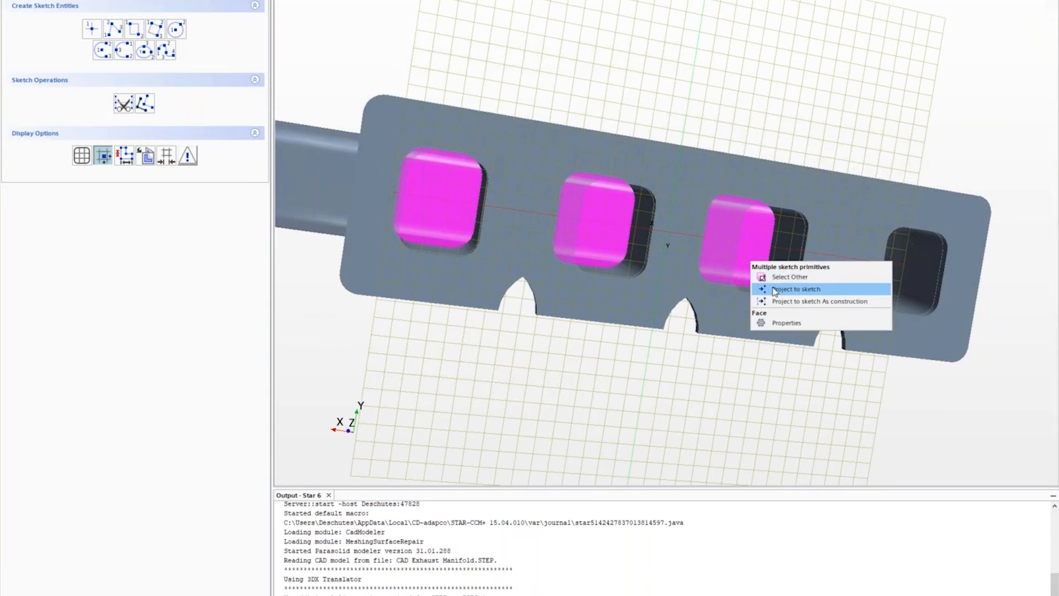
left_click(775, 289)
- Pick the projected upper and lower port lines, then exit the sketch
left_click(444, 172)
left_click(448, 224, "ctrl")
left_click(578, 244, "ctrl")
left_click(610, 196, "ctrl")
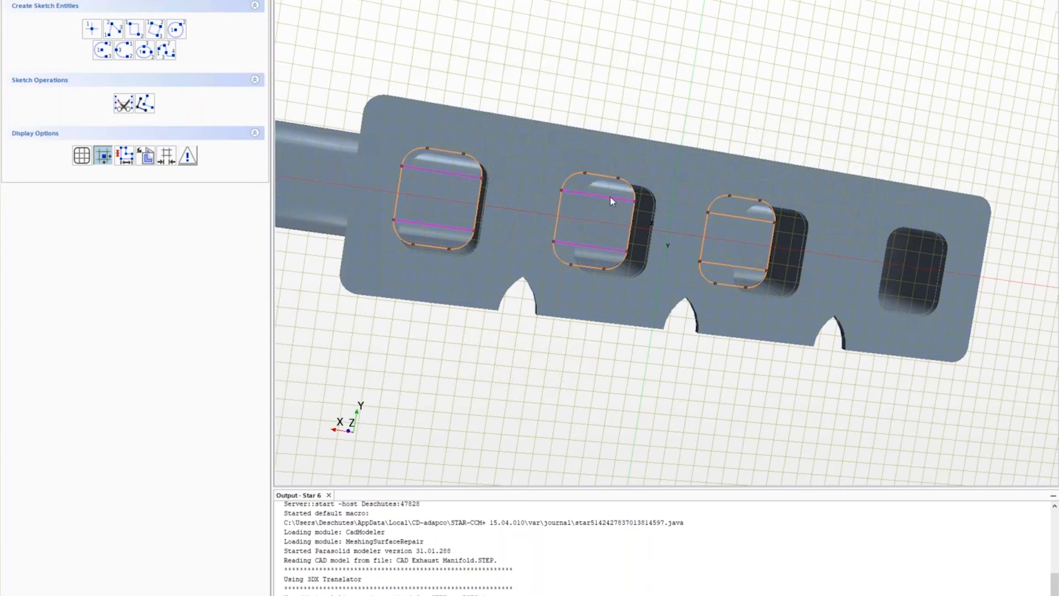
left_click(754, 220, "ctrl")
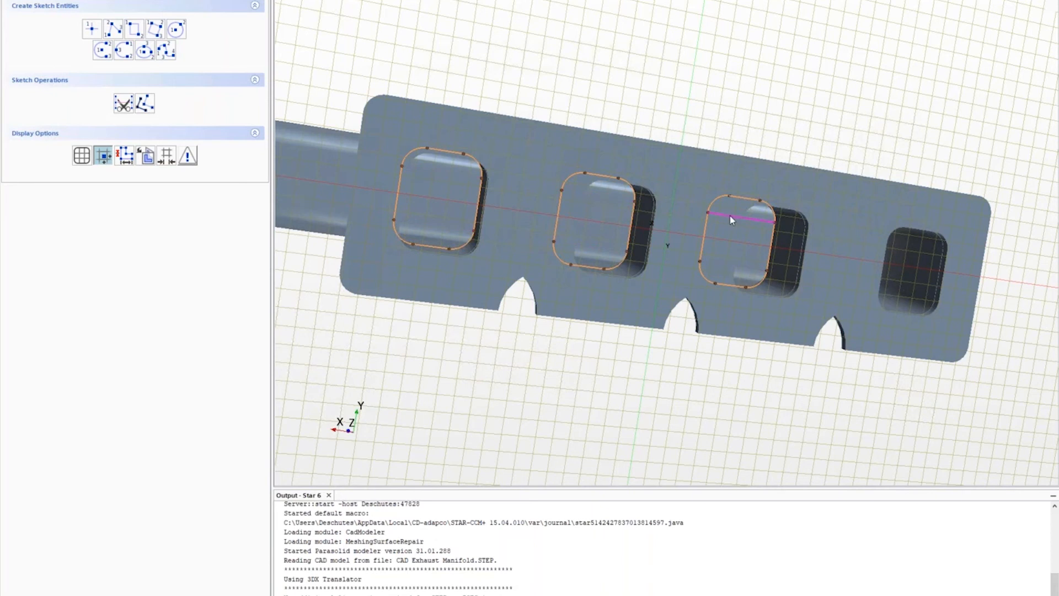
scroll(762, 161, "down", 2)
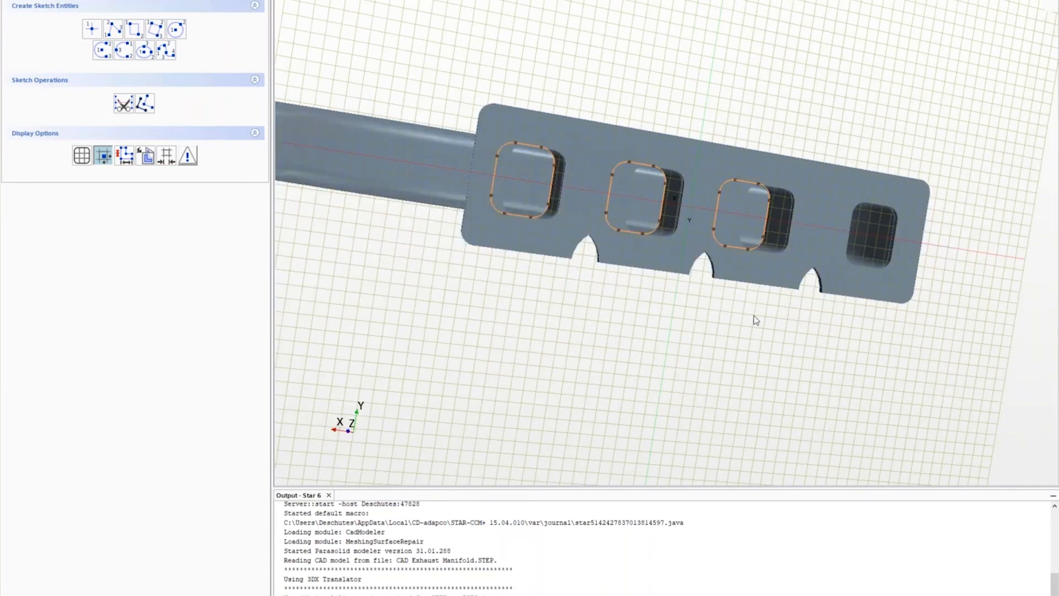
mouse_move(749, 348)
left_mouse_down()
mouse_move(737, 366)
mouse_move(764, 267)
left_mouse_up()
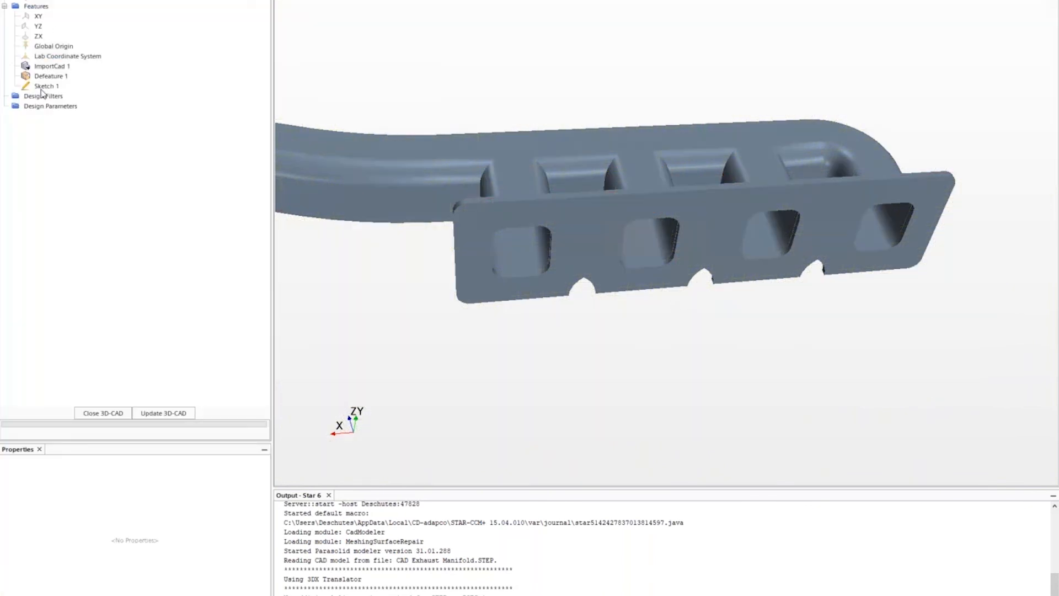
left_click(43, 87)
- Extrude-cut Sketch 1 in Reverse direction as a Blind cut 1.0 in deep
right_click(42, 87)
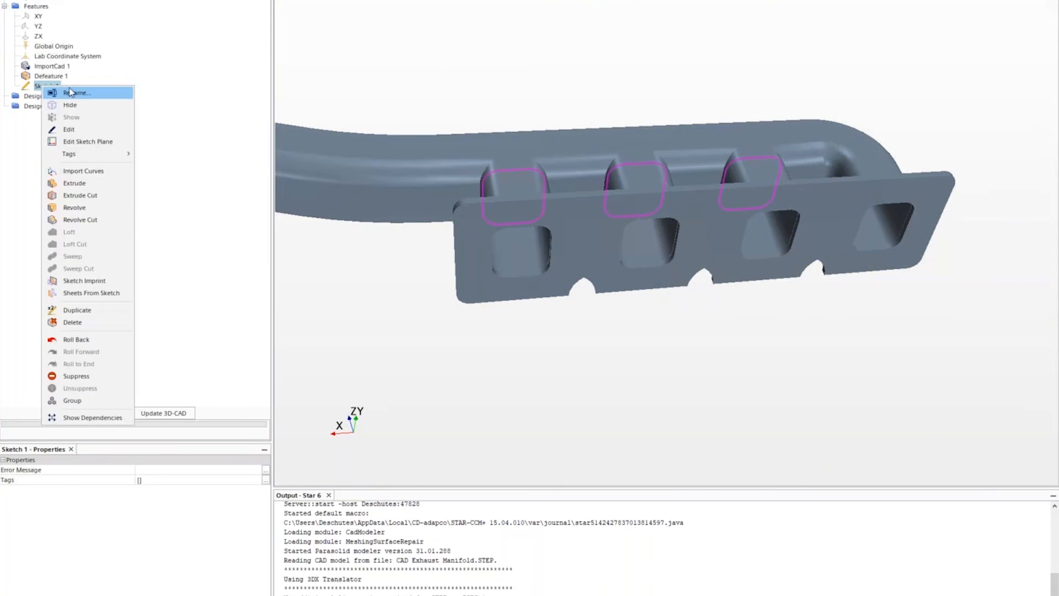
left_click(81, 196)
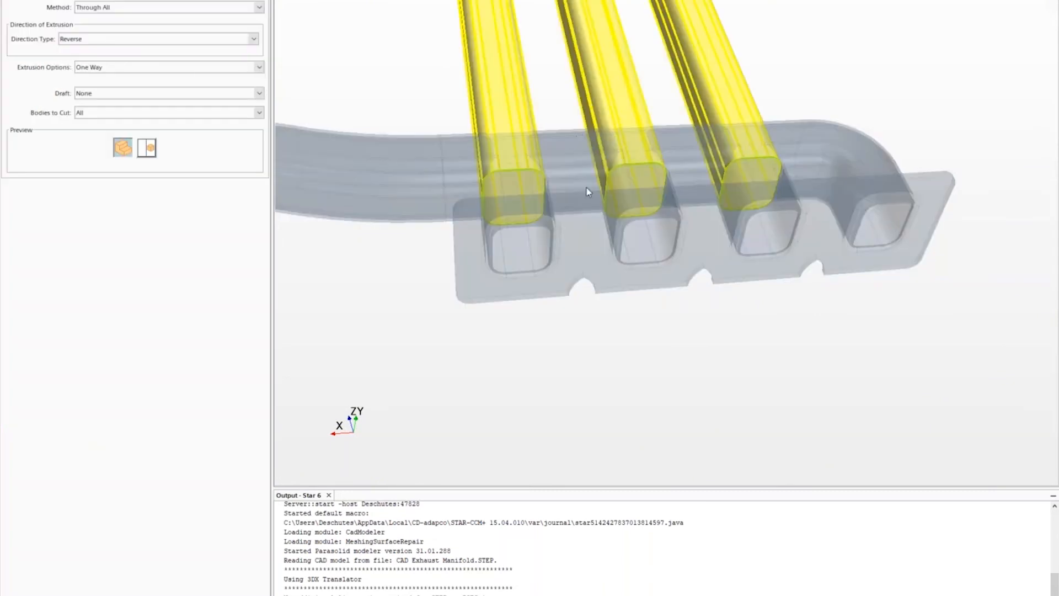
left_click_drag(663, 367, 811, 359)
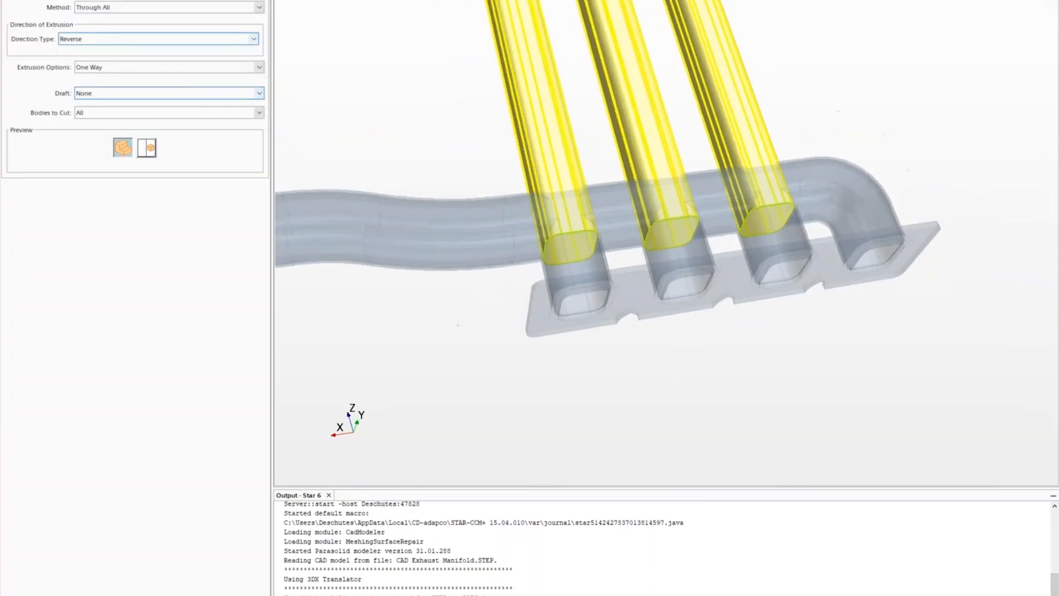
left_click(144, 10)
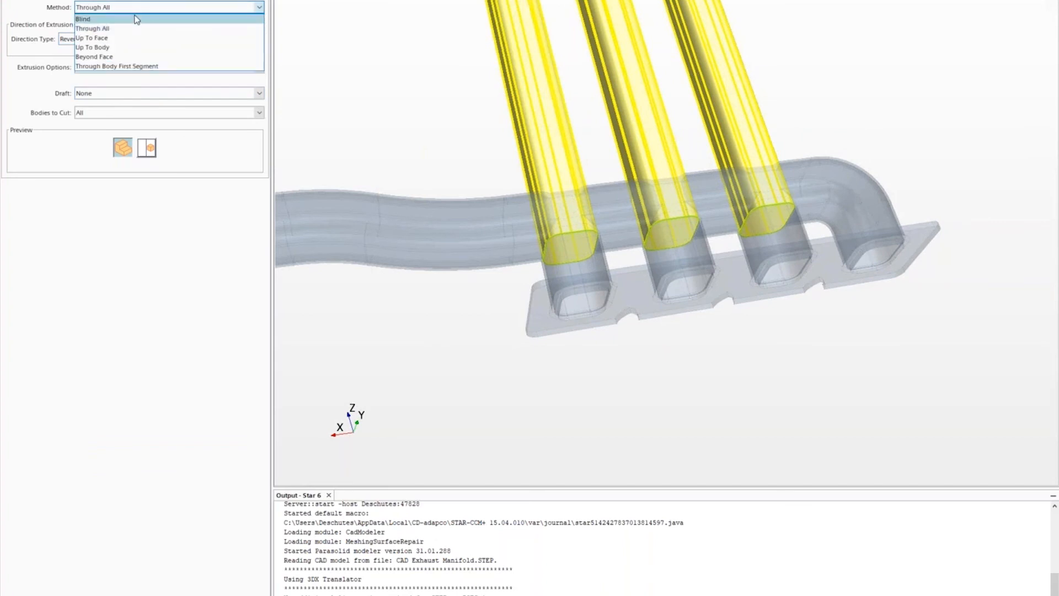
left_click(133, 18)
triple_click(163, 81)
type("1.0 in")
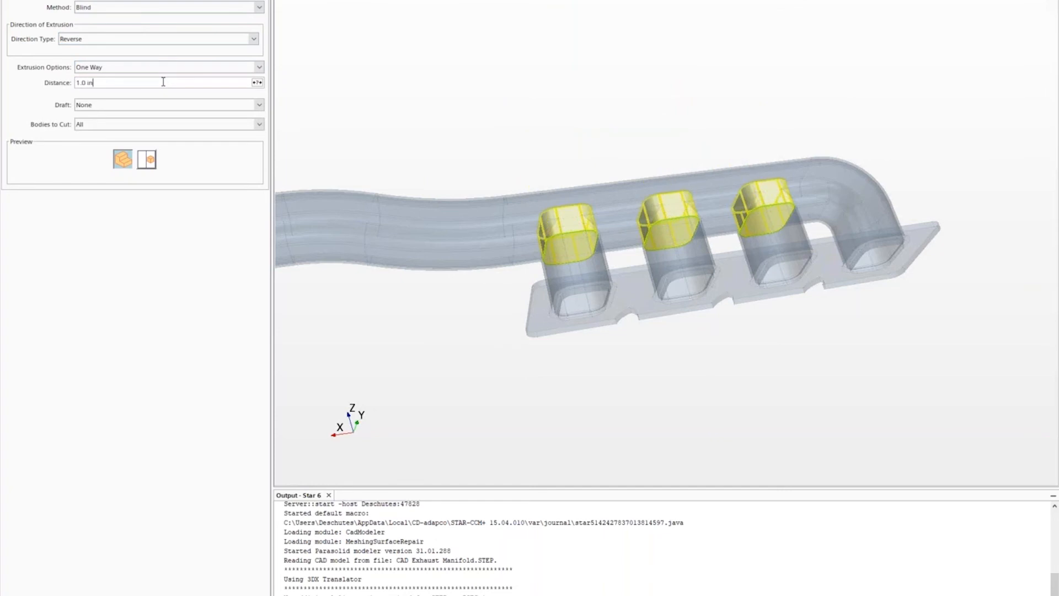
left_click_drag(597, 114, 606, 160)
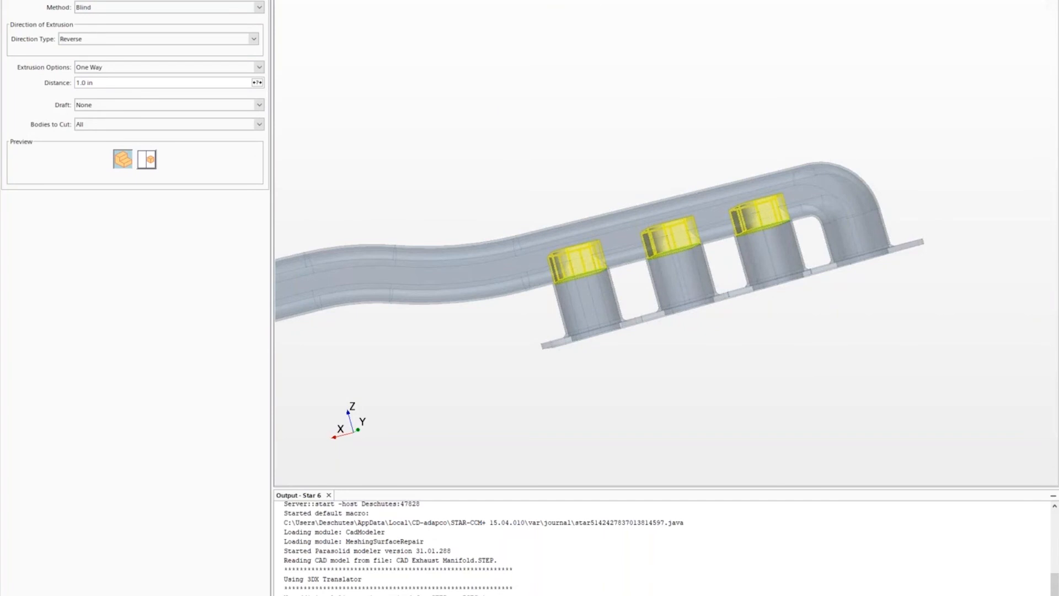
mouse_move(724, 351)
left_mouse_down()
mouse_move(671, 274)
mouse_move(664, 237)
mouse_move(669, 260)
mouse_move(699, 273)
mouse_move(723, 347)
left_mouse_up()
scroll(701, 368, "down", 1)
scroll(700, 369, "up", 3)
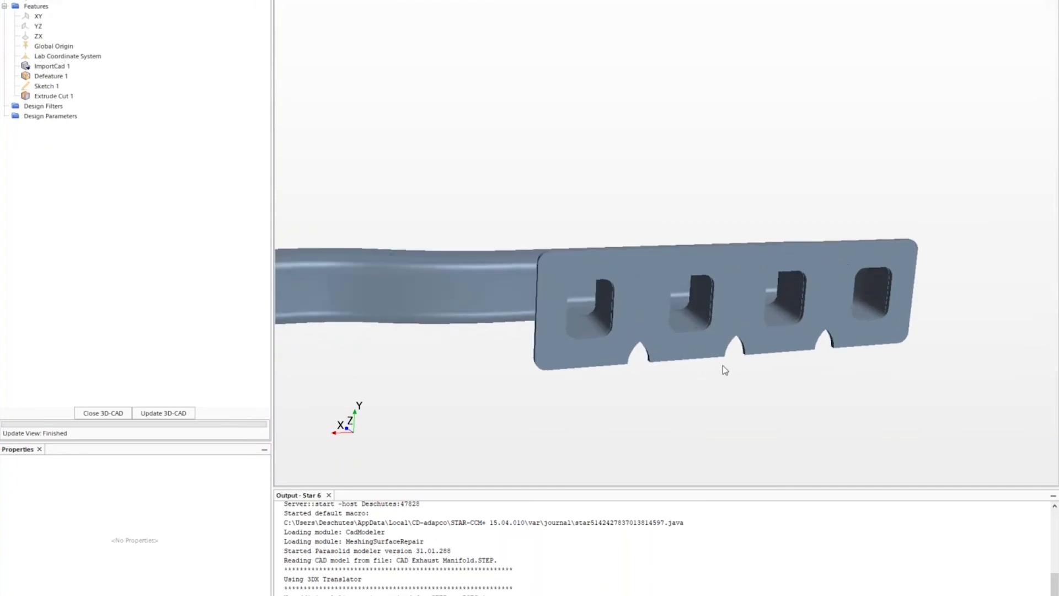
- Expand the part's Named Faces and highlight the Default face group on the manifold
scroll(722, 365, "down", 3)
scroll(625, 403, "up", 1)
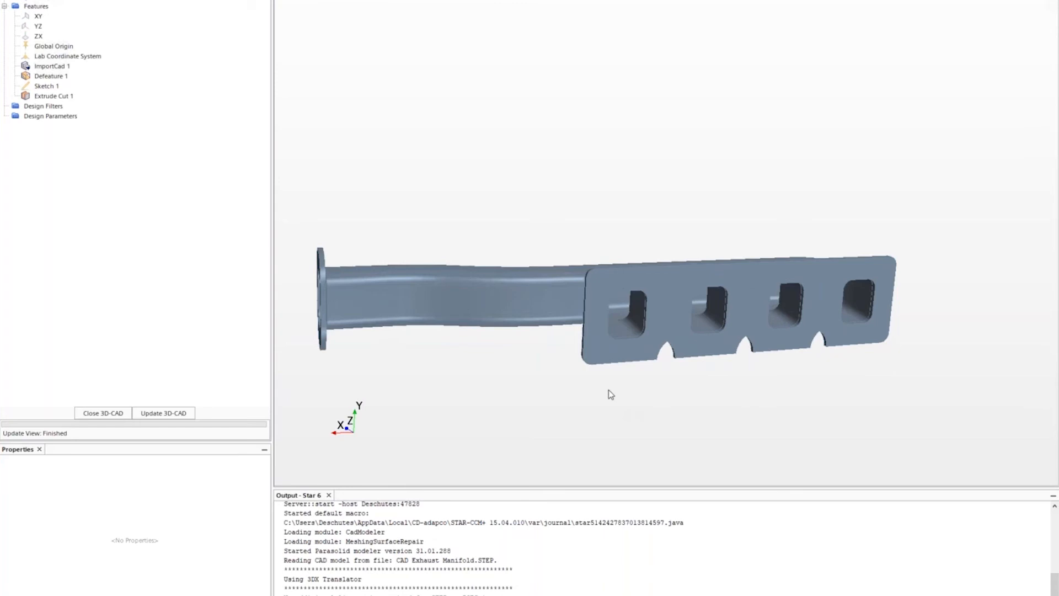
scroll(644, 393, "up", 1)
left_click_drag(635, 412, 650, 411)
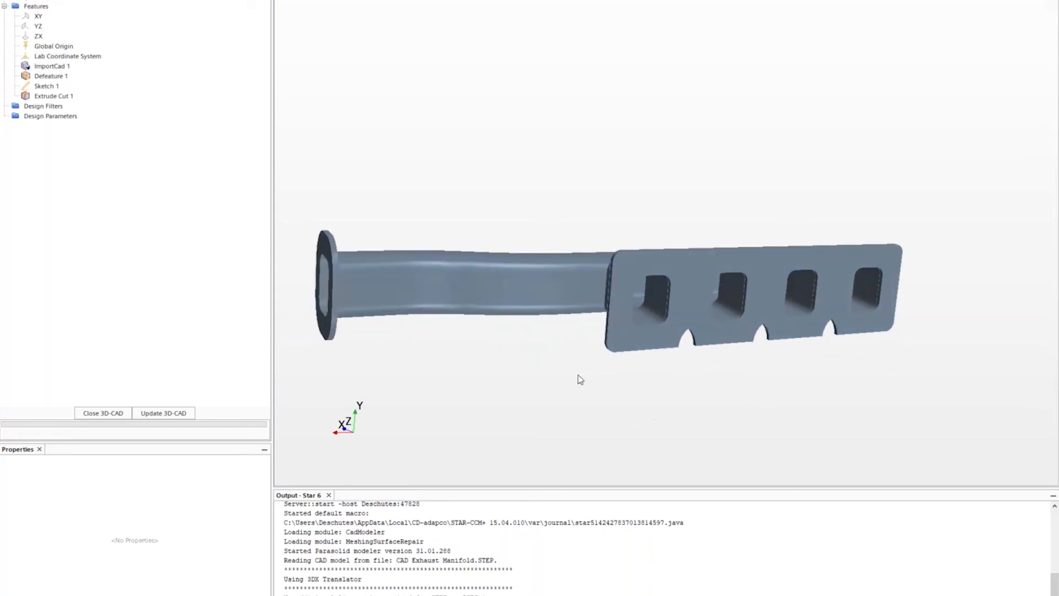
left_click(14, 0)
left_click(25, 7)
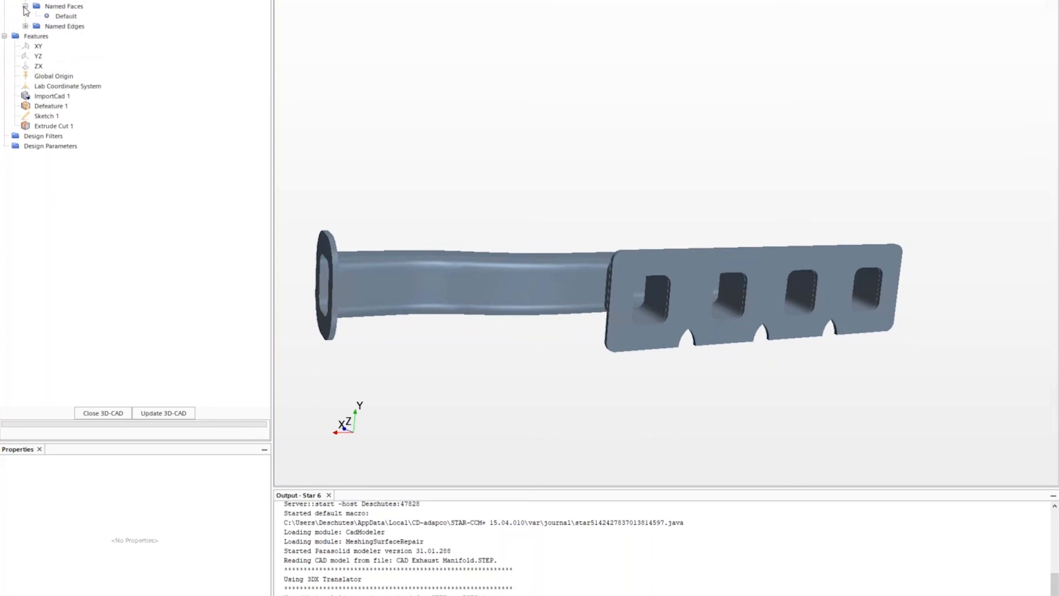
left_click_drag(356, 99, 367, 98)
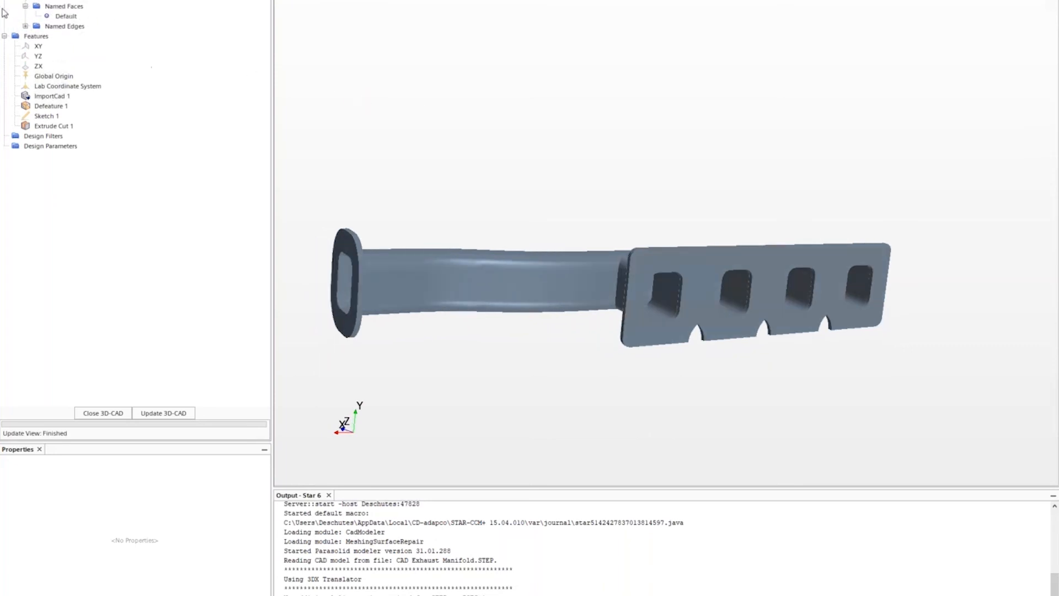
left_click(65, 16)
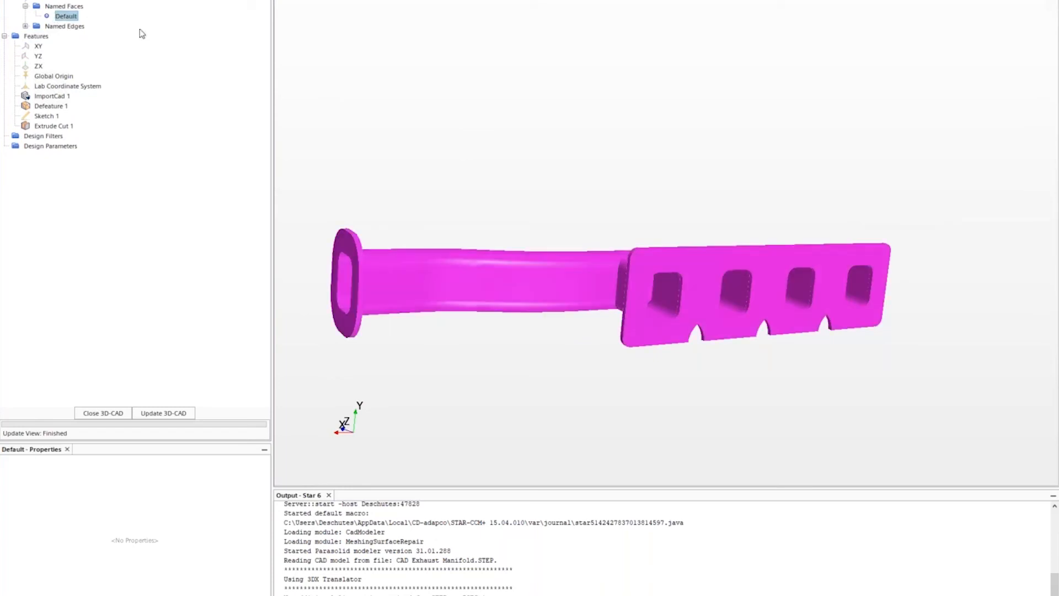
- Highlight the Default Named Edges group, then select the flange face at the single pipe end
left_click(24, 26)
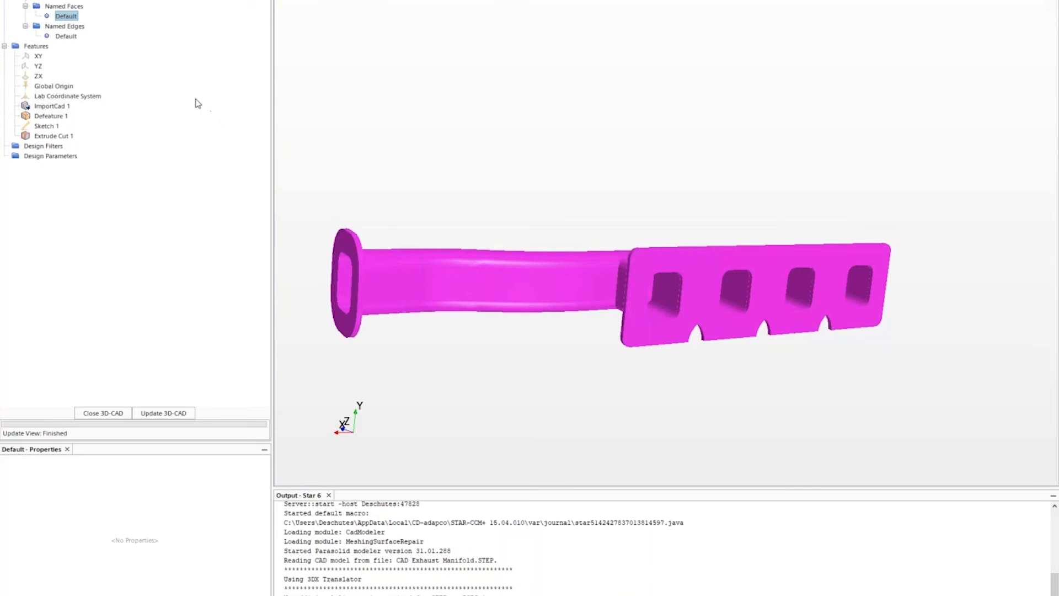
left_click(67, 37)
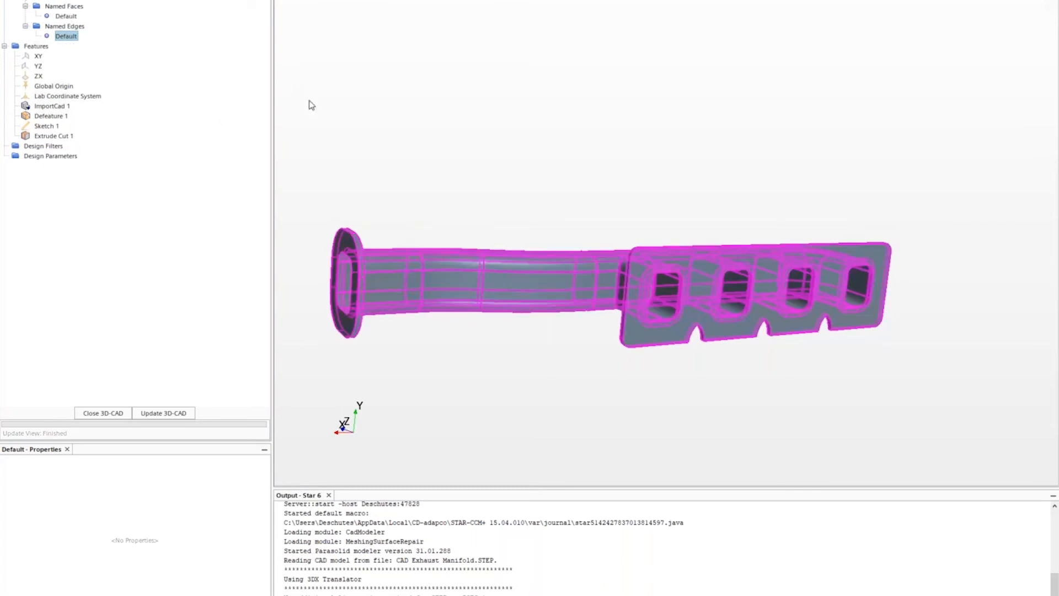
left_click_drag(341, 156, 358, 170)
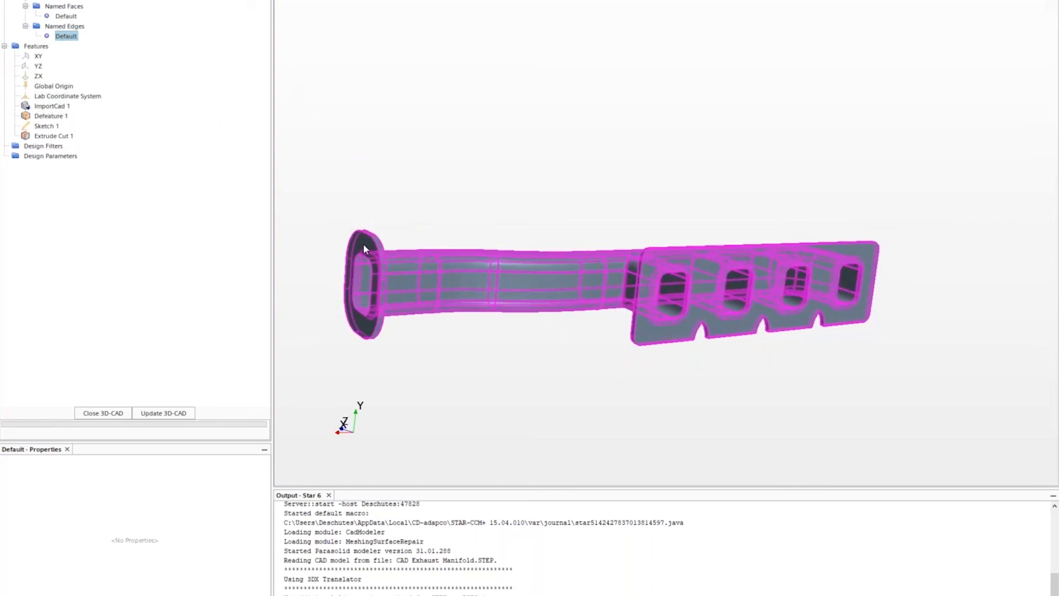
left_click(363, 243)
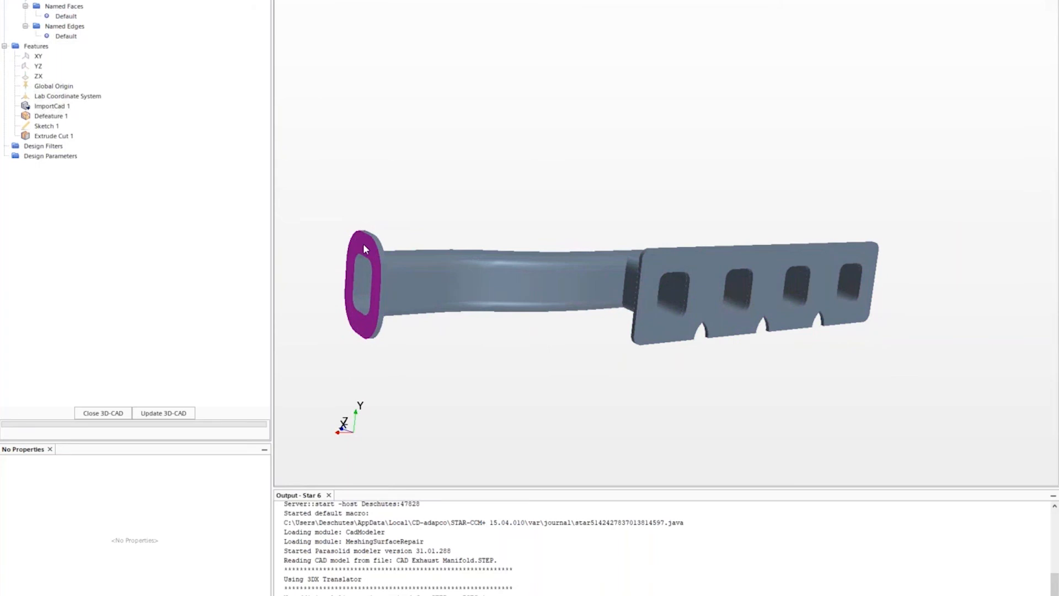
- Rename the single pipe-end flange face to Inlet
right_click(363, 243)
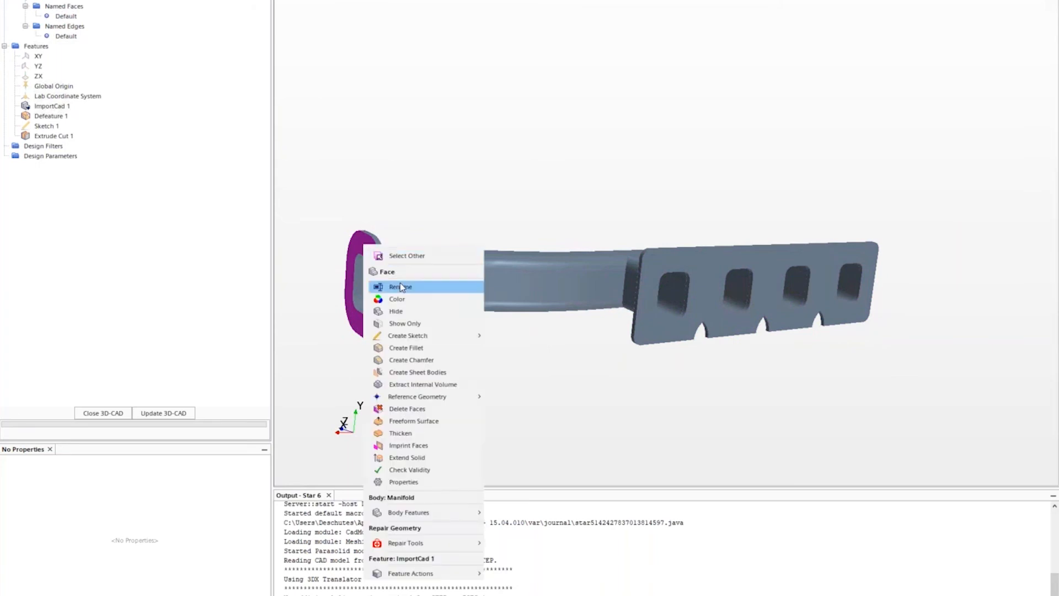
left_click(401, 286)
type("Inlet")
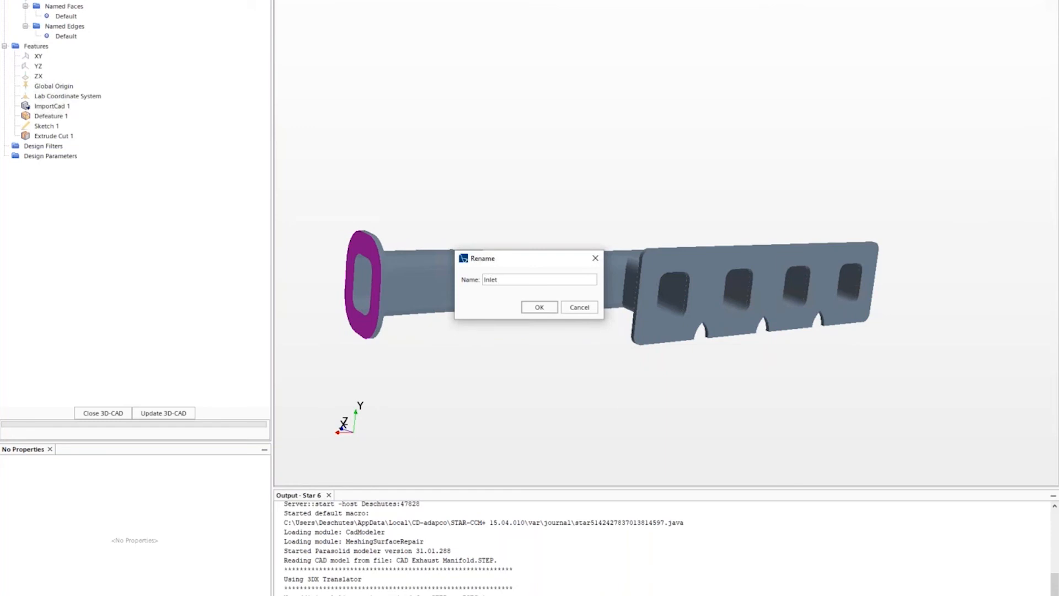
key("Return")
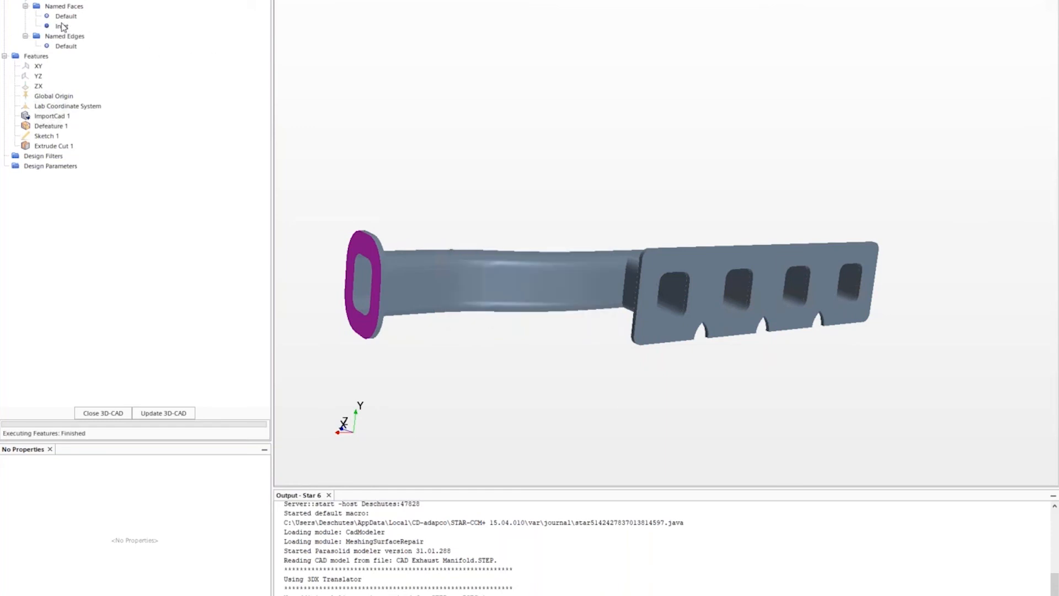
- Rename the four-port plate face to Outlet and clear the selection
left_click(713, 270)
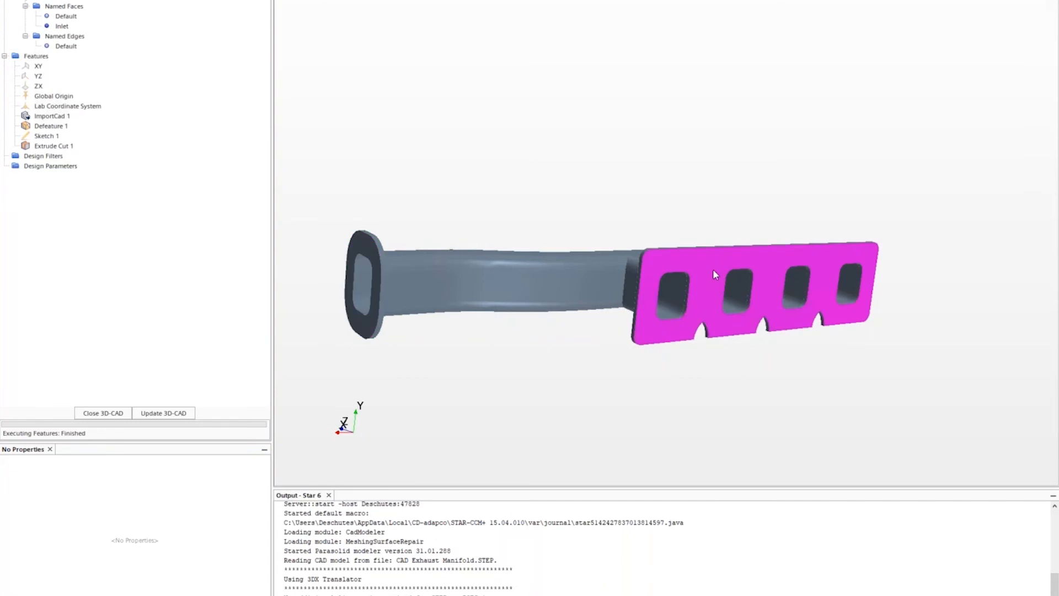
right_click(761, 255)
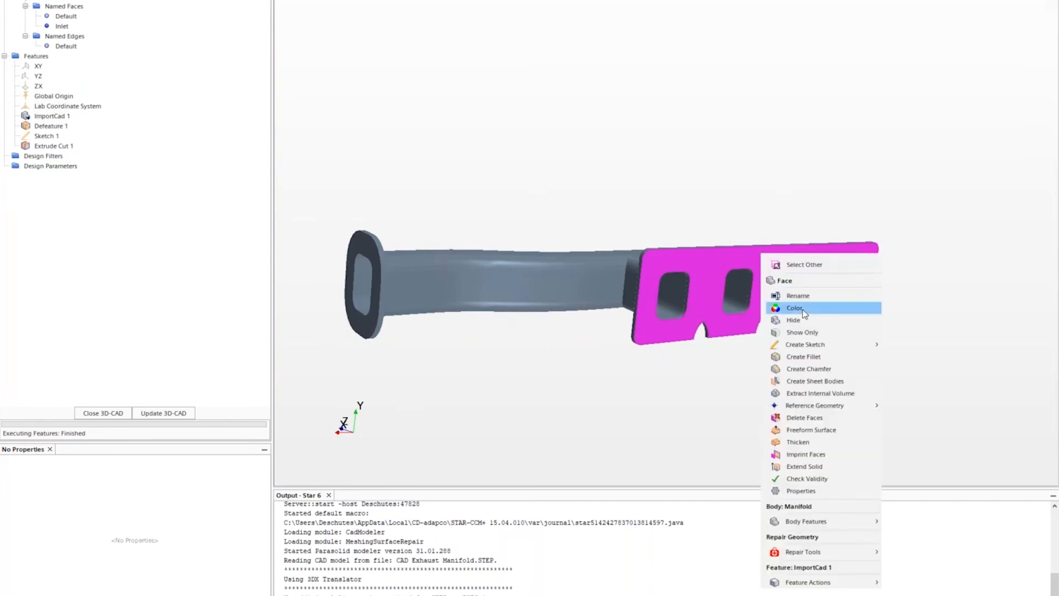
left_click(798, 295)
type("Outlet")
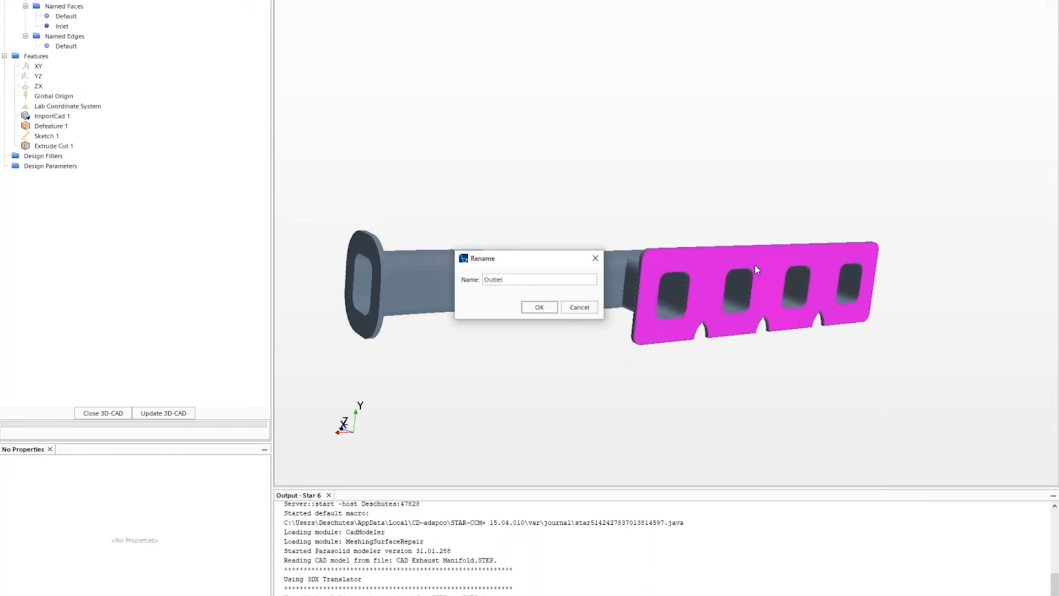
key("Return")
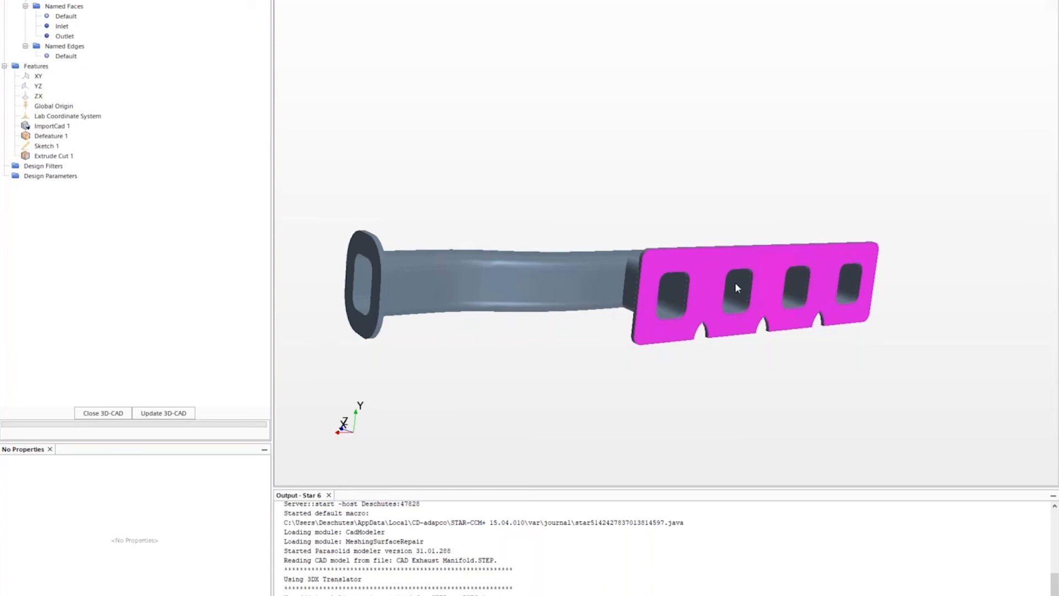
left_click(719, 357)
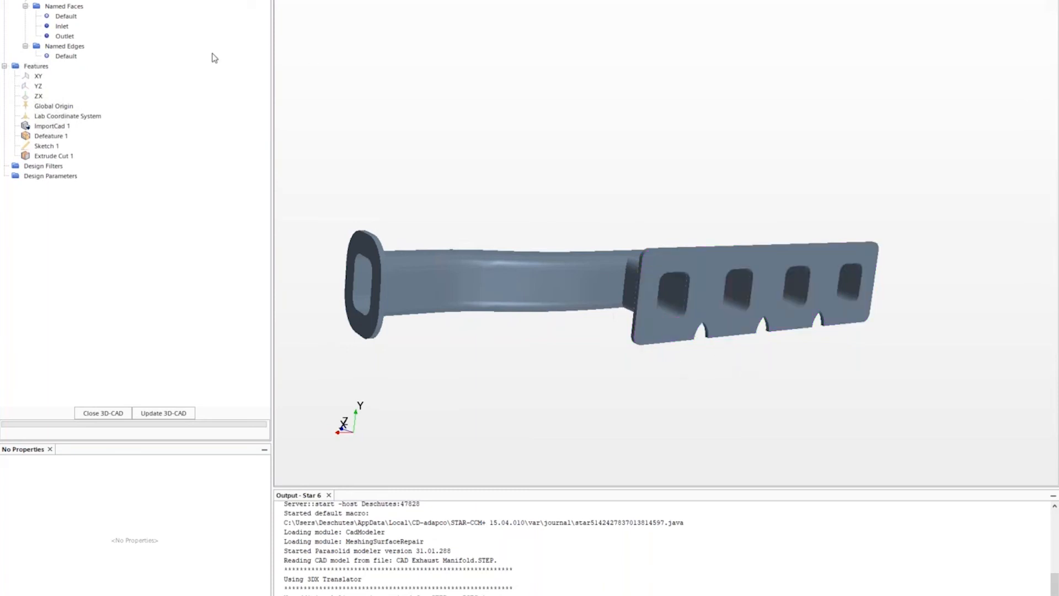
- Zoom to the first port hole and rename its edge loop to port1
left_click_drag(704, 346, 707, 367)
scroll(679, 260, "up", 6)
scroll(646, 212, "up", 2)
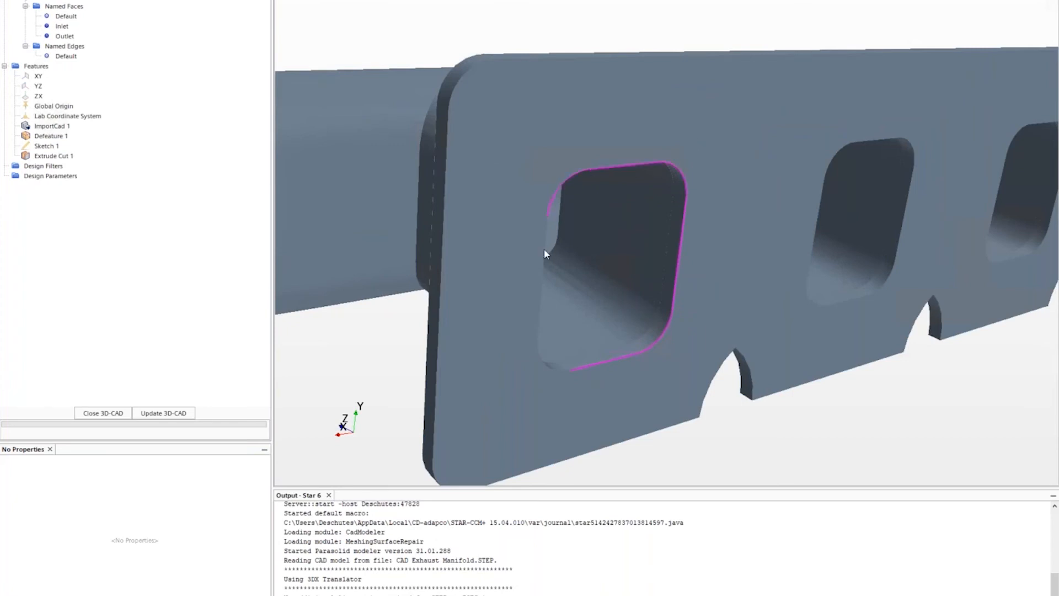
right_click(590, 367)
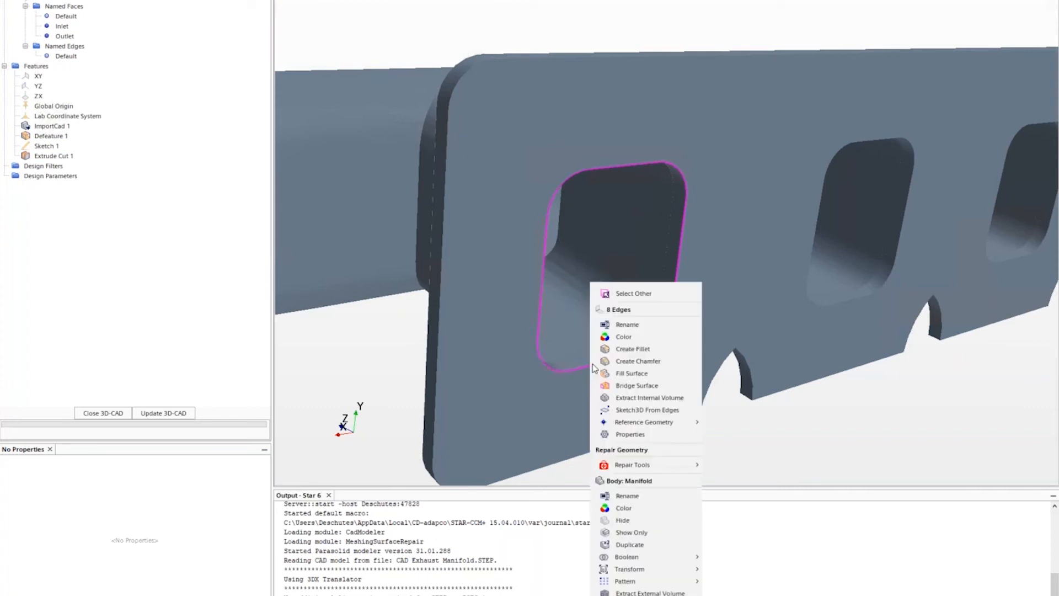
left_click(627, 324)
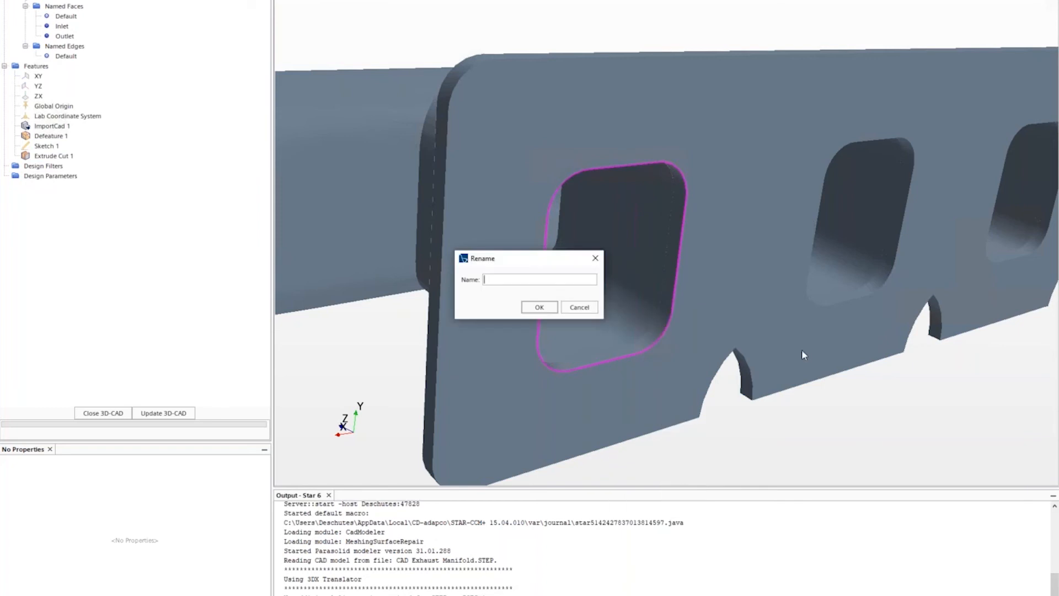
type("port1")
key("Return")
- Check the port1 edge group and Outlet face, then close the 3D-CAD editor
left_click(56, 67)
left_click(366, 9)
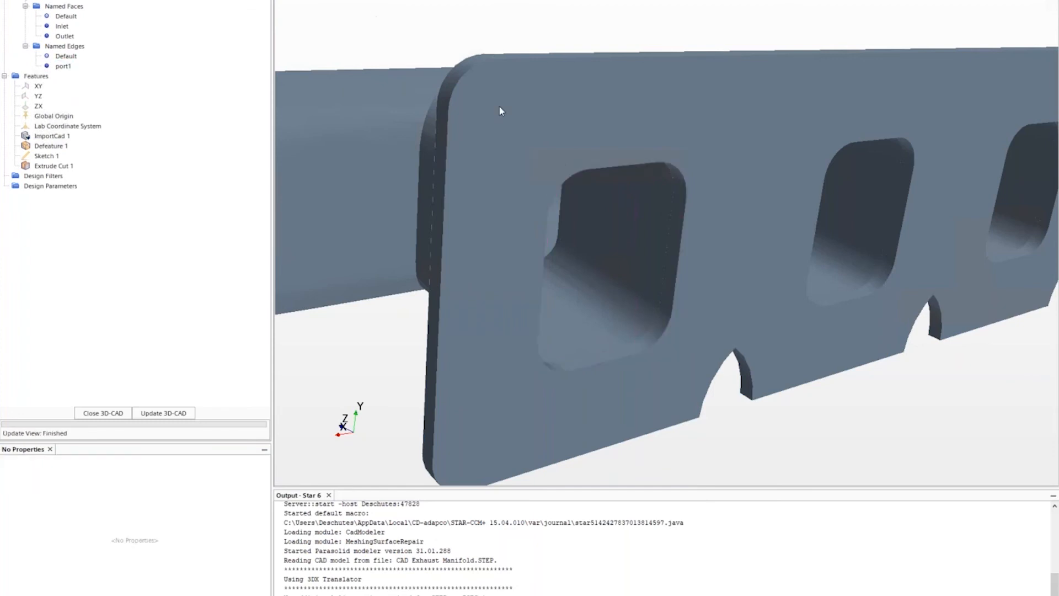
scroll(557, 170, "down", 3)
scroll(549, 276, "down", 5)
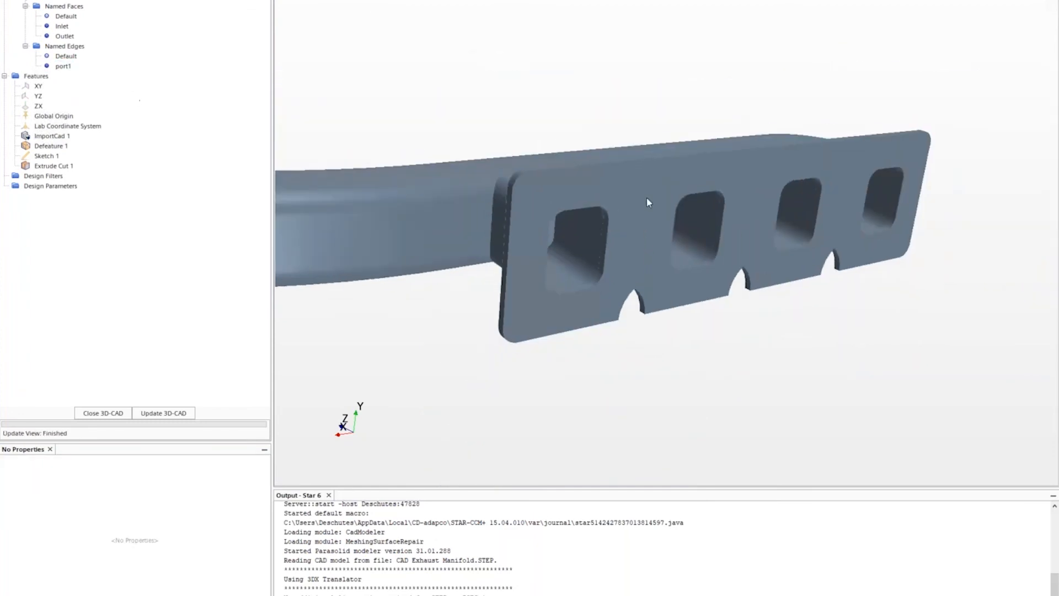
left_click(73, 36)
left_click(540, 90)
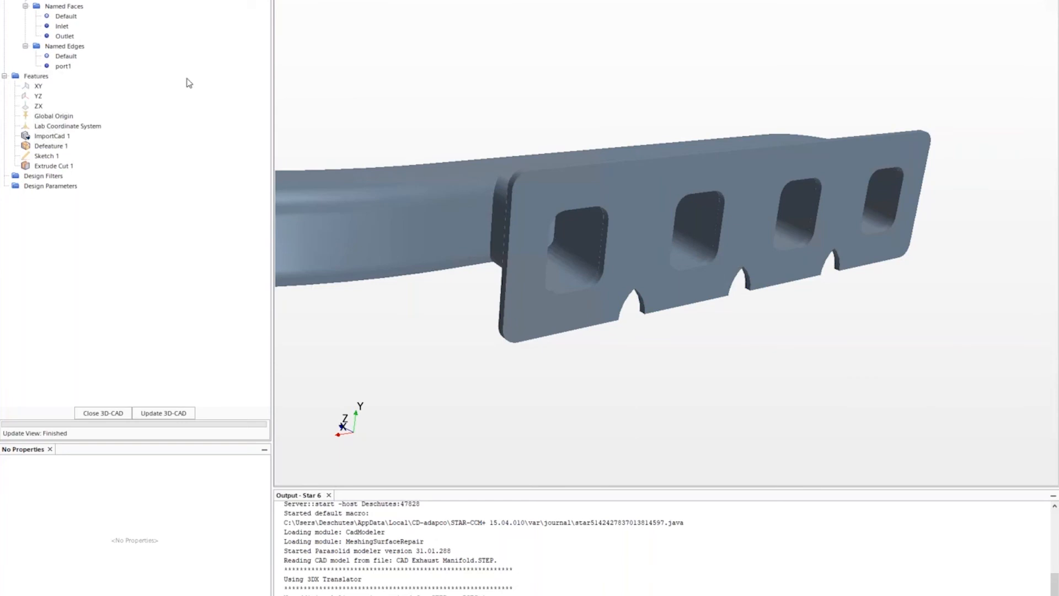
left_click(102, 413)
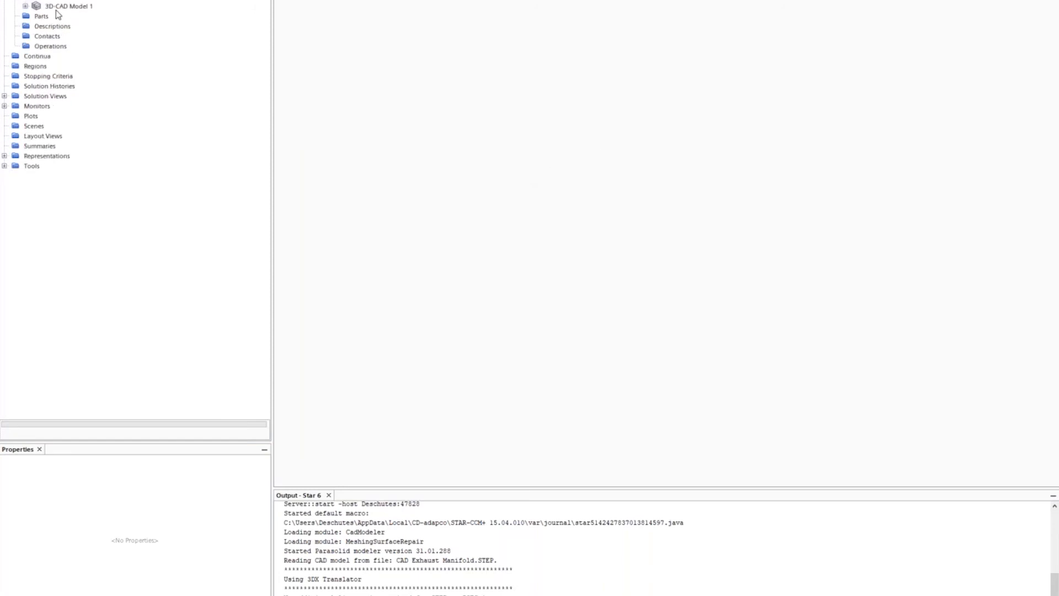
- Create a new geometry part from 3D-CAD Model 1 with default options
right_click(63, 10)
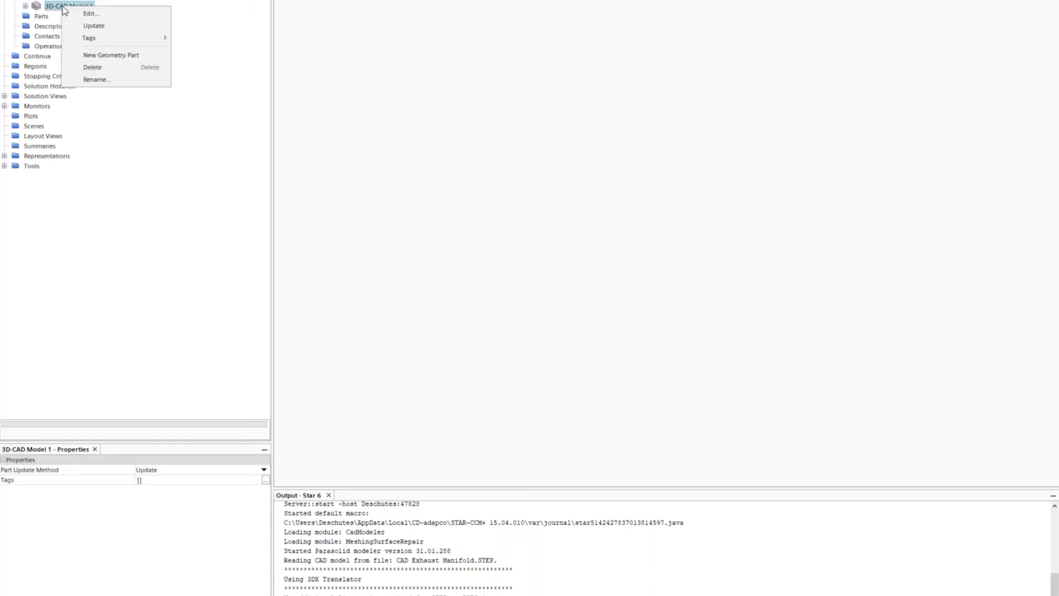
left_click(97, 56)
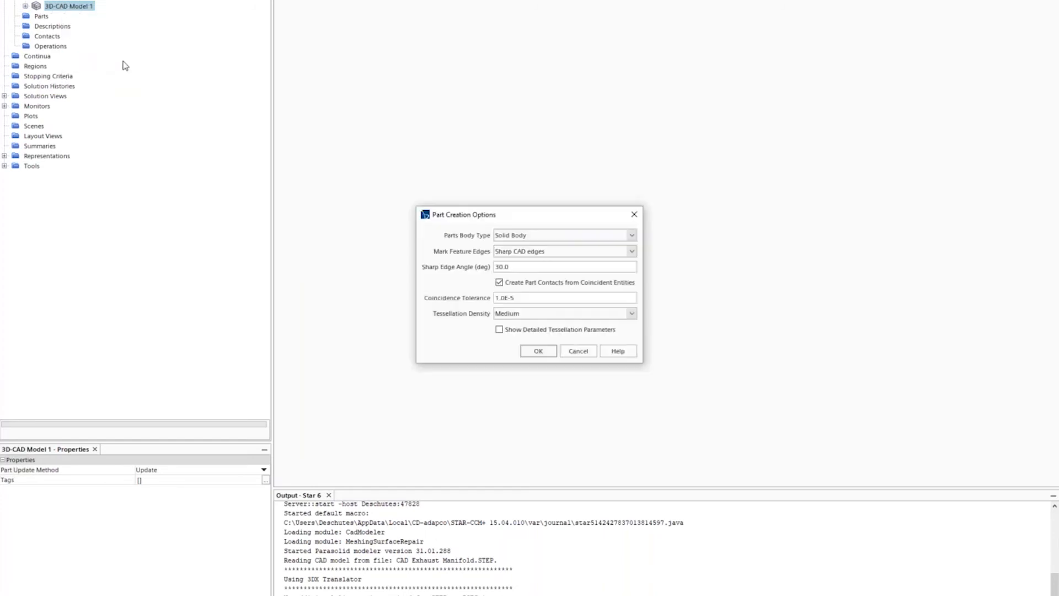
left_click(538, 351)
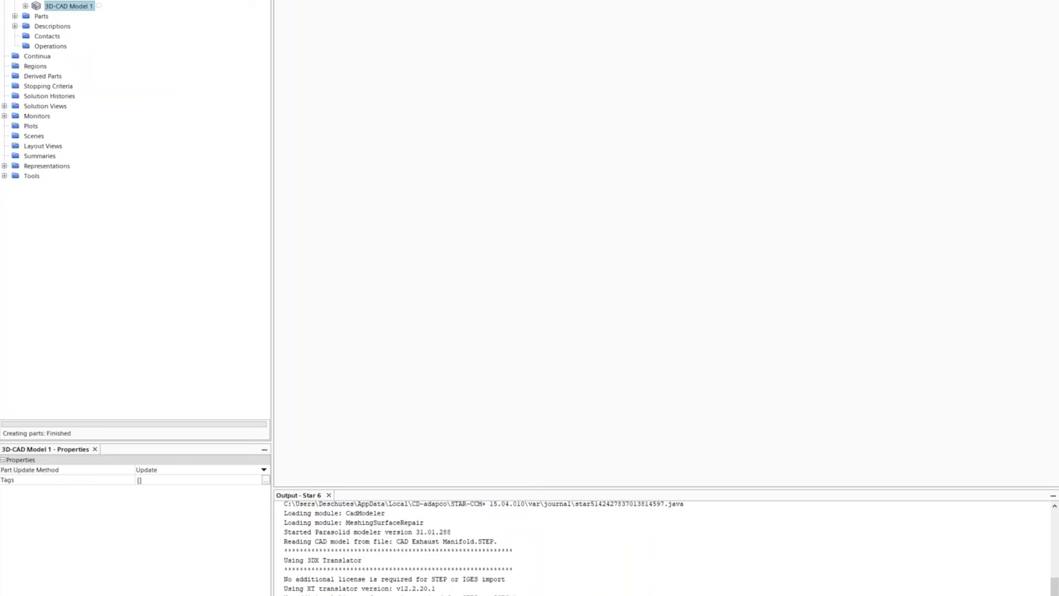
- Open a geometry scene and orient the manifold to an isometric view
left_click(297, 0)
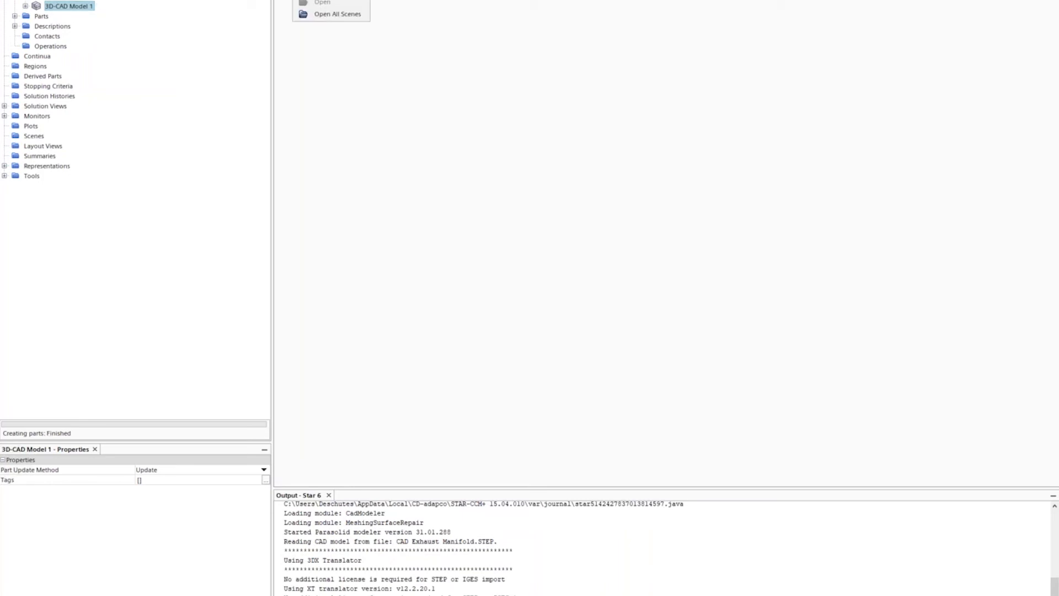
left_click(328, 0)
left_click_drag(585, 181, 380, 180)
left_click_drag(507, 184, 510, 324)
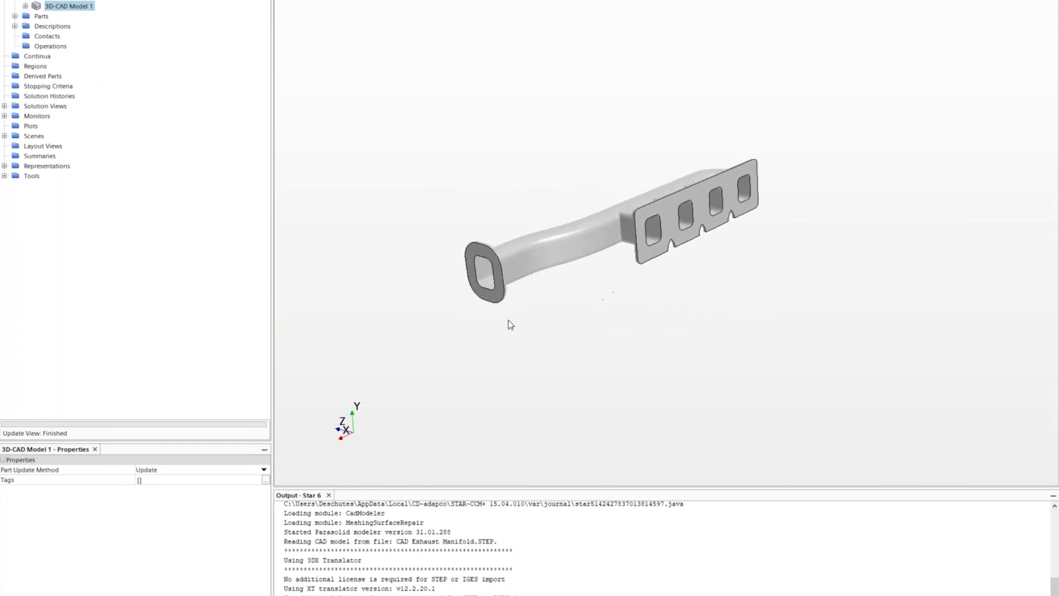
scroll(711, 80, "up", 1)
scroll(709, 83, "up", 1)
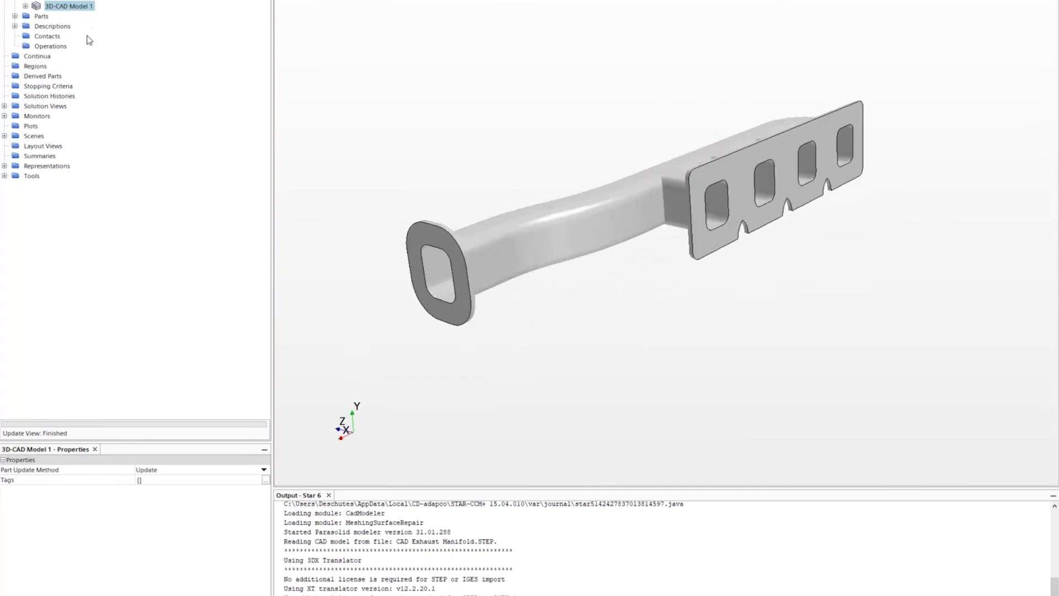
- List the Manifold surfaces Default, Inlet, Outlet and curves Default, port1
left_click(15, 17)
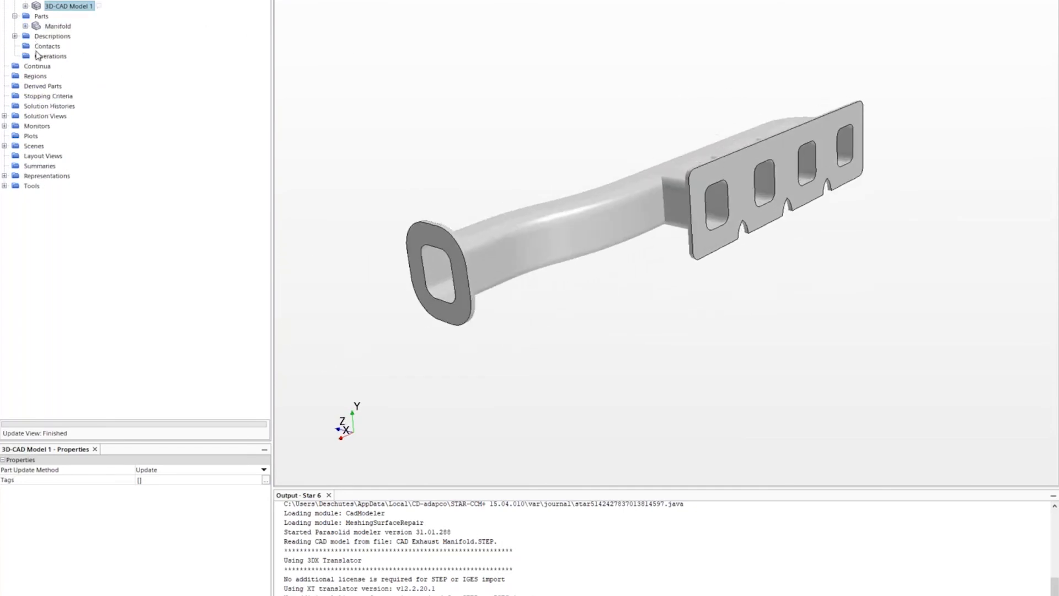
left_click(25, 26)
left_click(36, 35)
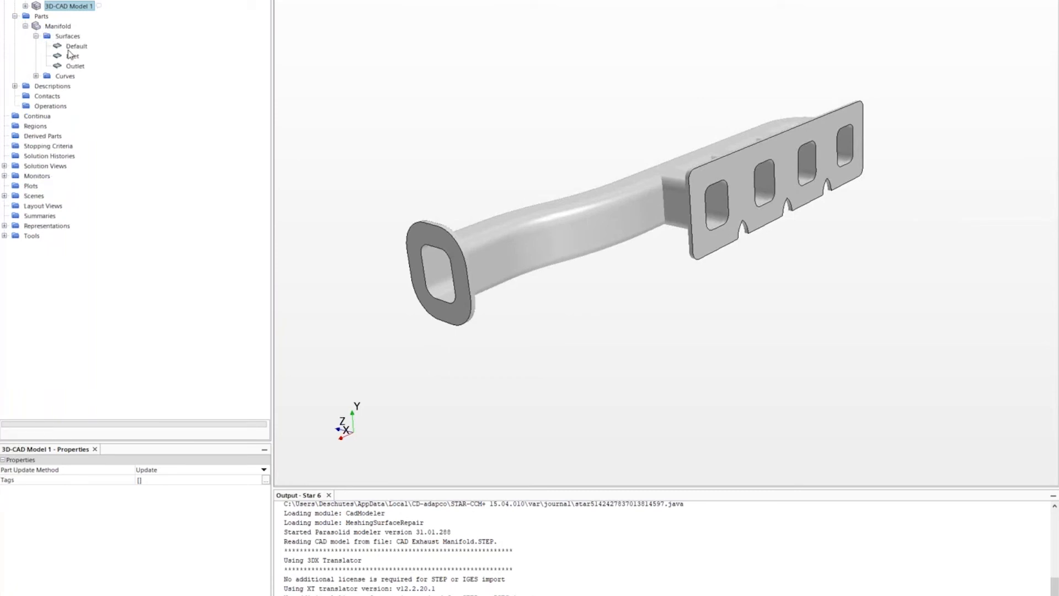
left_click(37, 77)
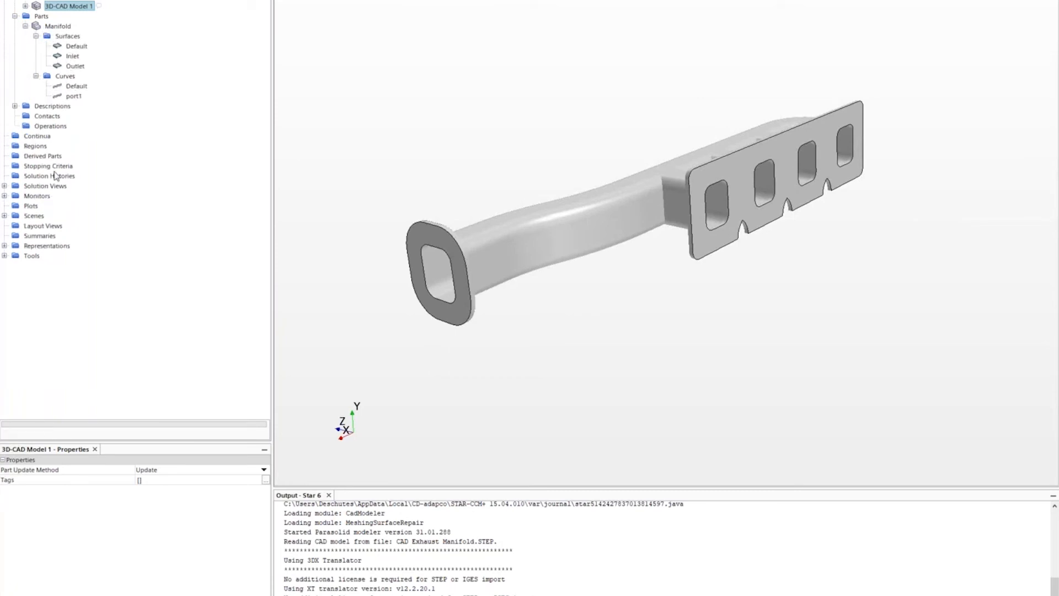
- Start a Fill Holes surface-preparation operation with Manifold as the input part
right_click(50, 129)
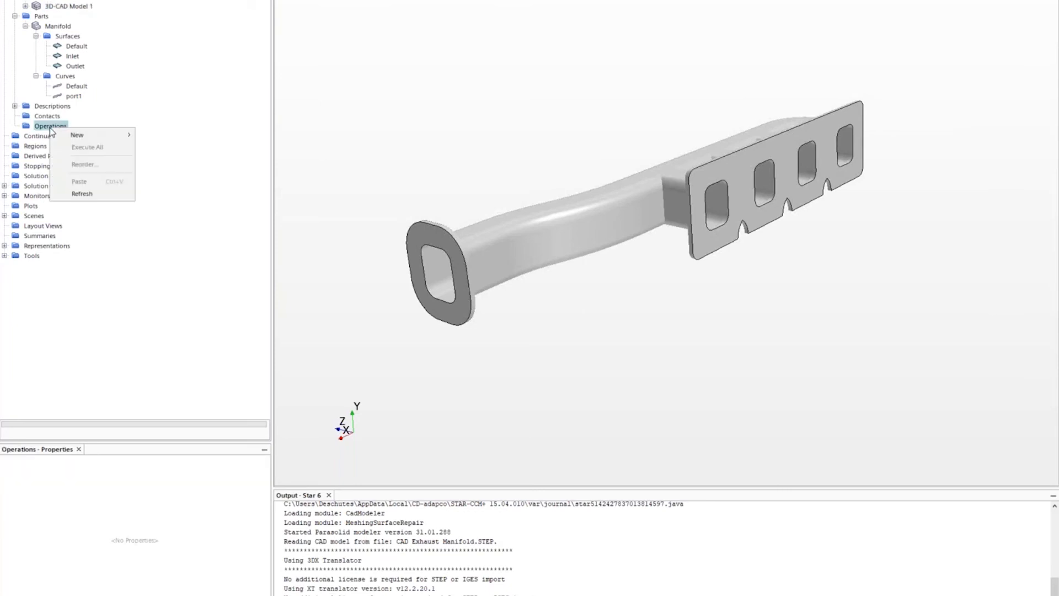
mouse_move(92, 136)
mouse_move(149, 136)
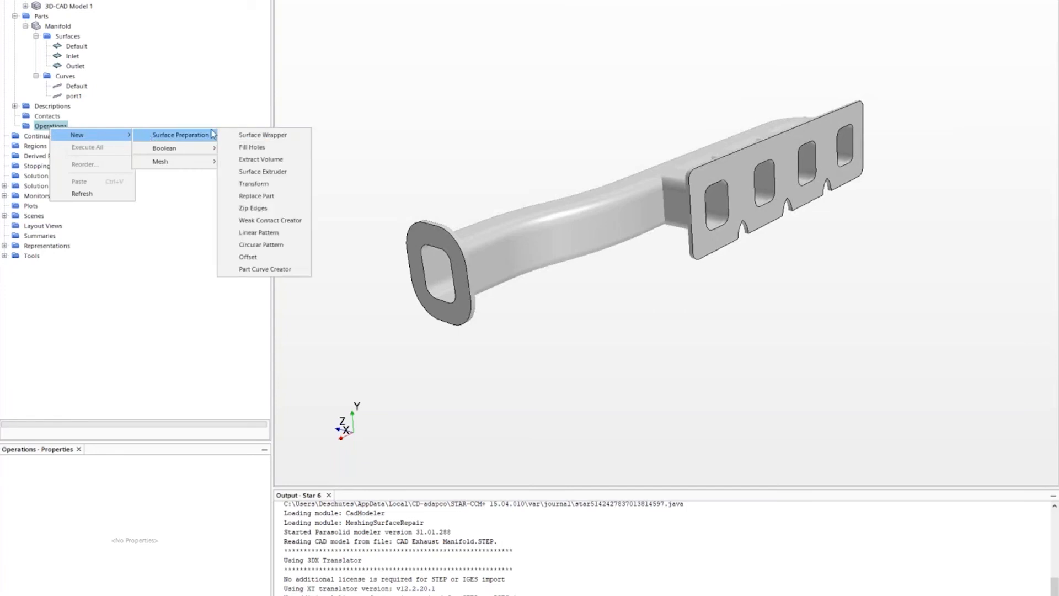
left_click(241, 147)
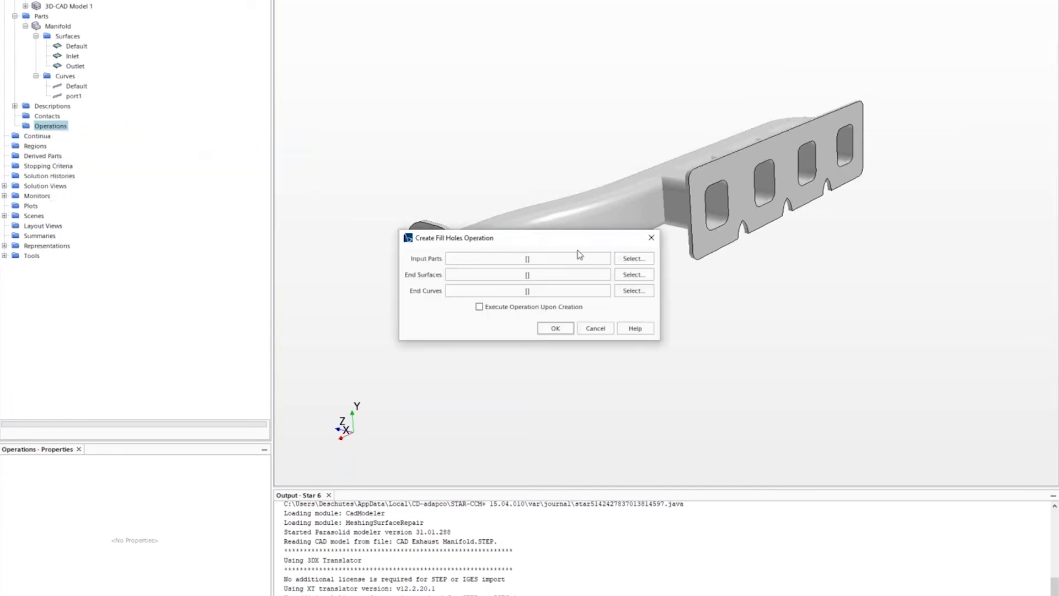
left_click(634, 259)
left_click(476, 213)
left_click(590, 406)
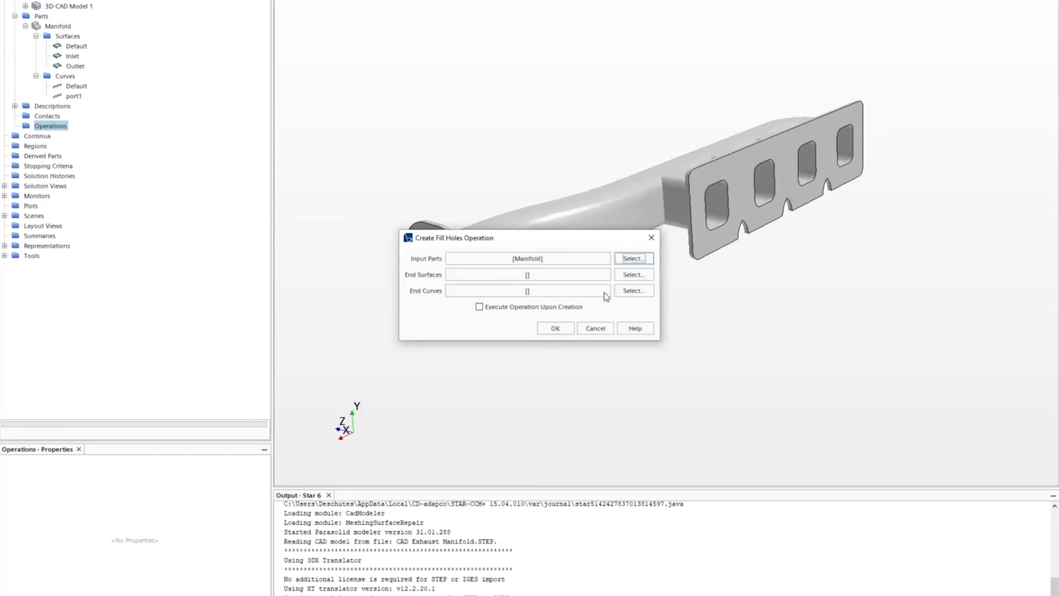
- Set the Fill Holes end surfaces to Inlet and Outlet and the end curve to port1
left_click(633, 275)
left_click(457, 221)
left_click(457, 230, "ctrl")
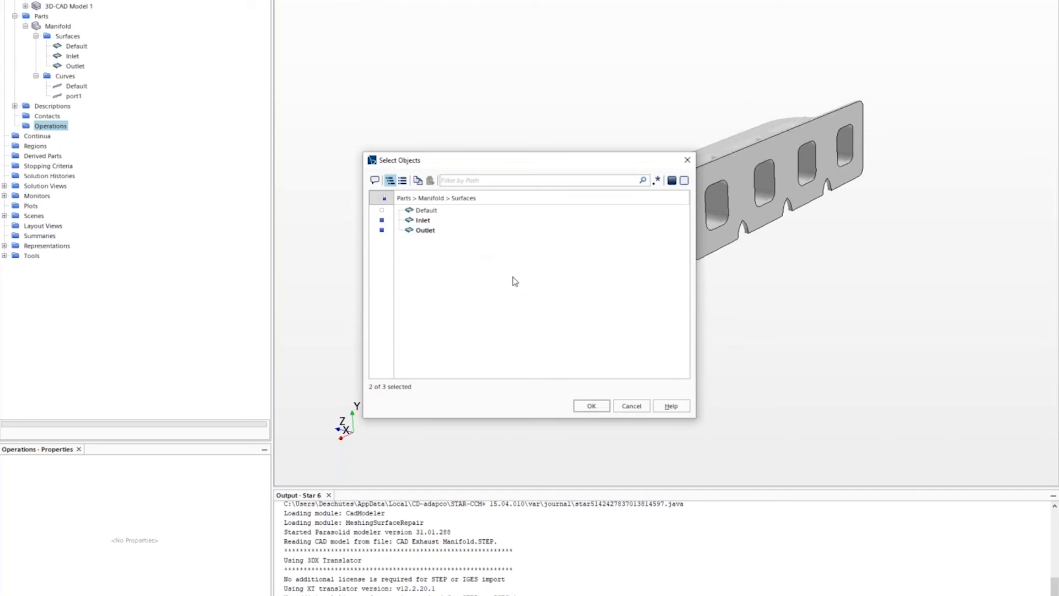
left_click(592, 407)
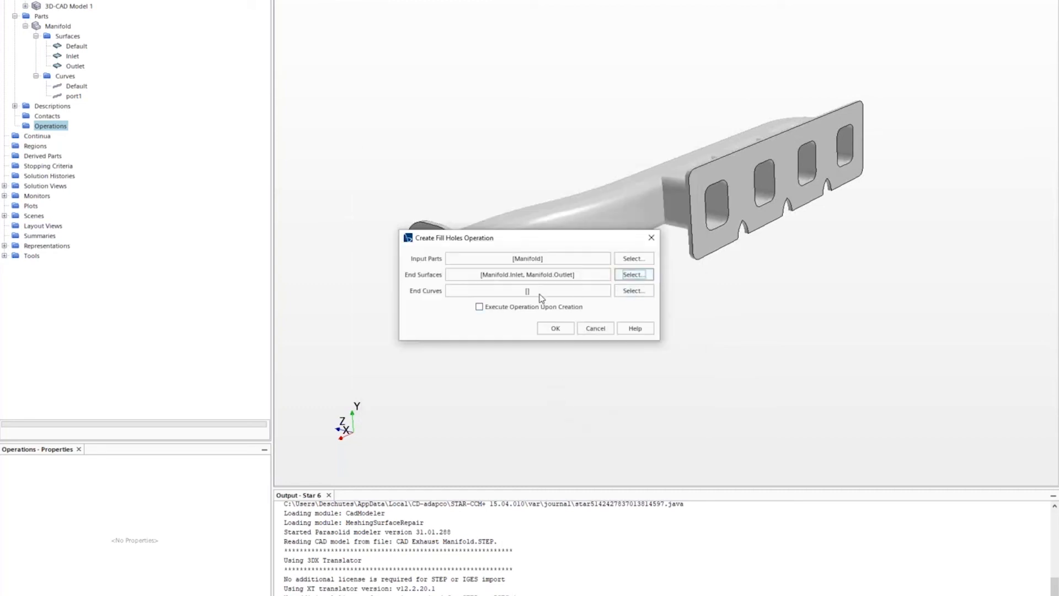
left_click(629, 292)
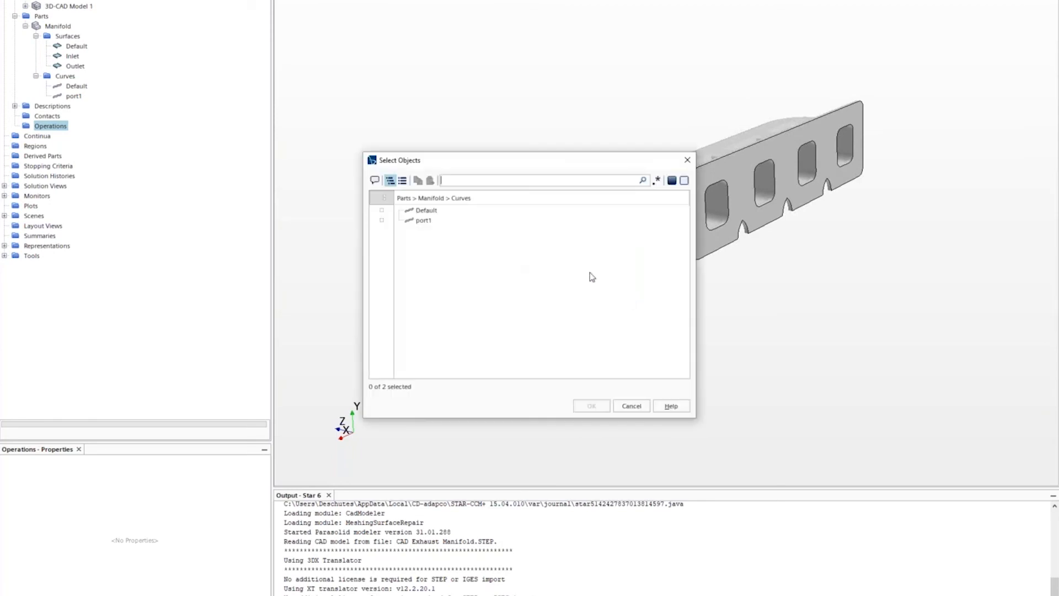
left_click(433, 220)
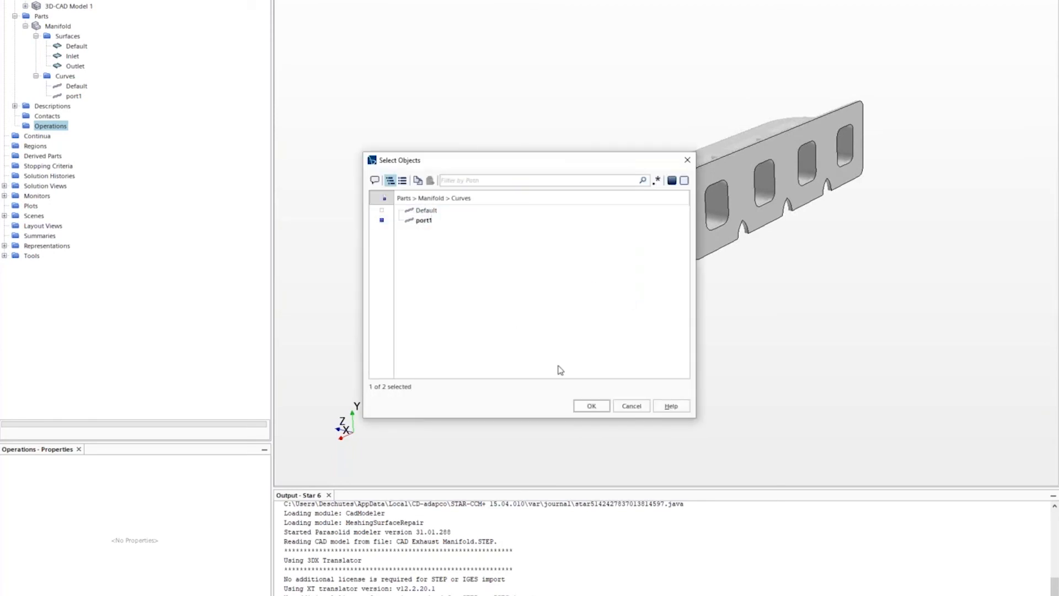
left_click(591, 405)
- Enable Execute, create the Fill Holes operation, and inspect the capped openings
left_click(499, 307)
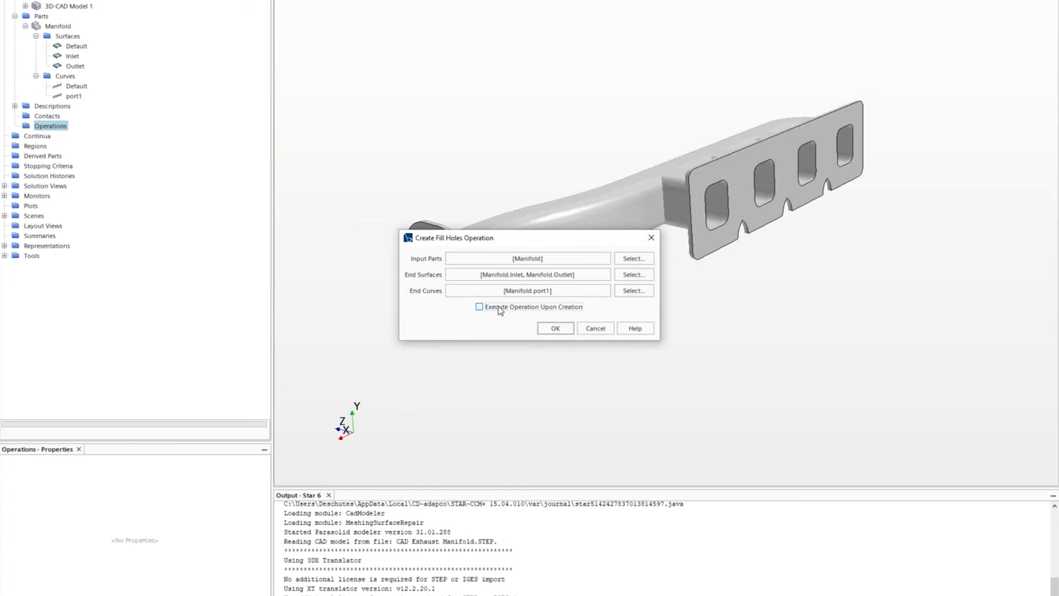
left_click(557, 330)
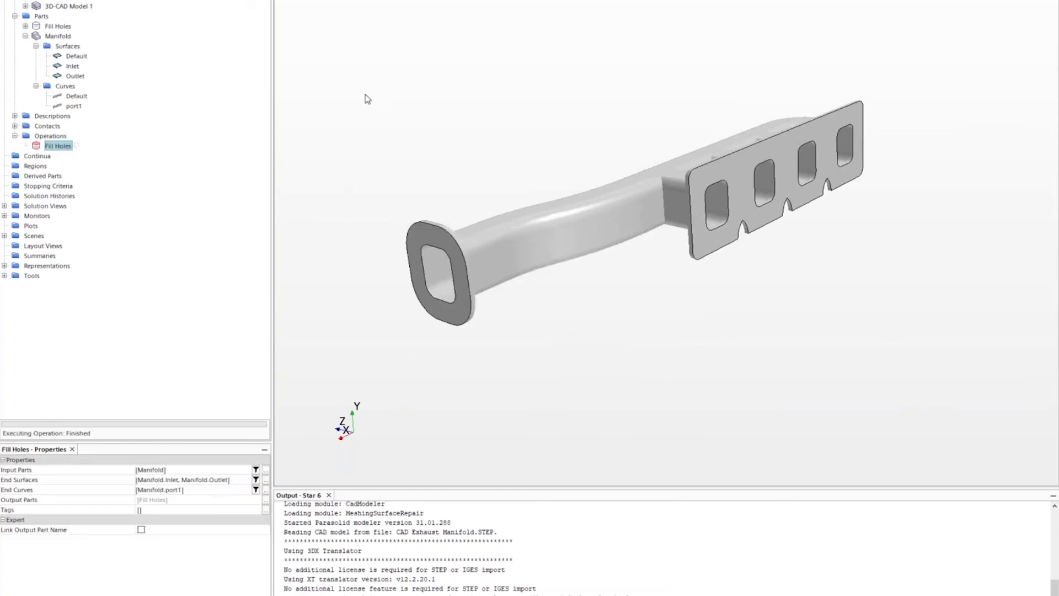
left_click(58, 27)
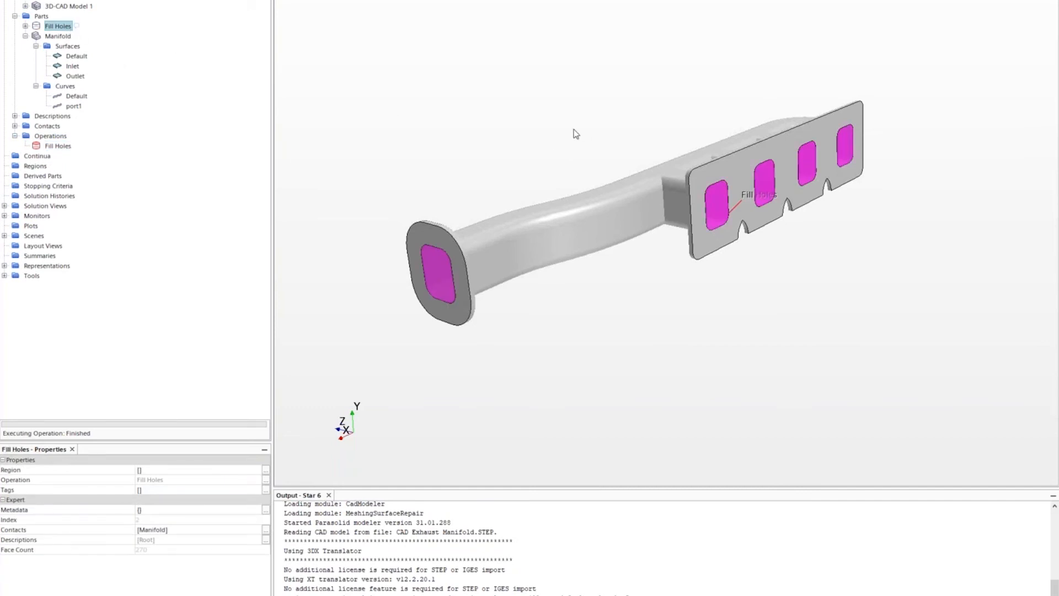
left_click_drag(574, 132, 665, 185)
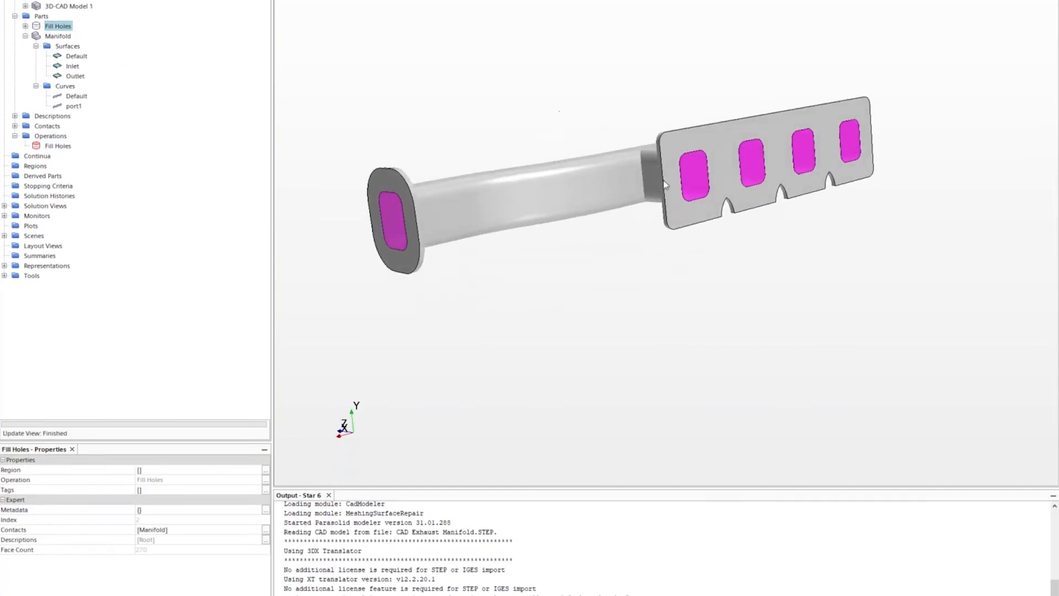
- Create an Extract Volume operation on Fill Holes and Manifold, then select the resulting part
right_click(57, 136)
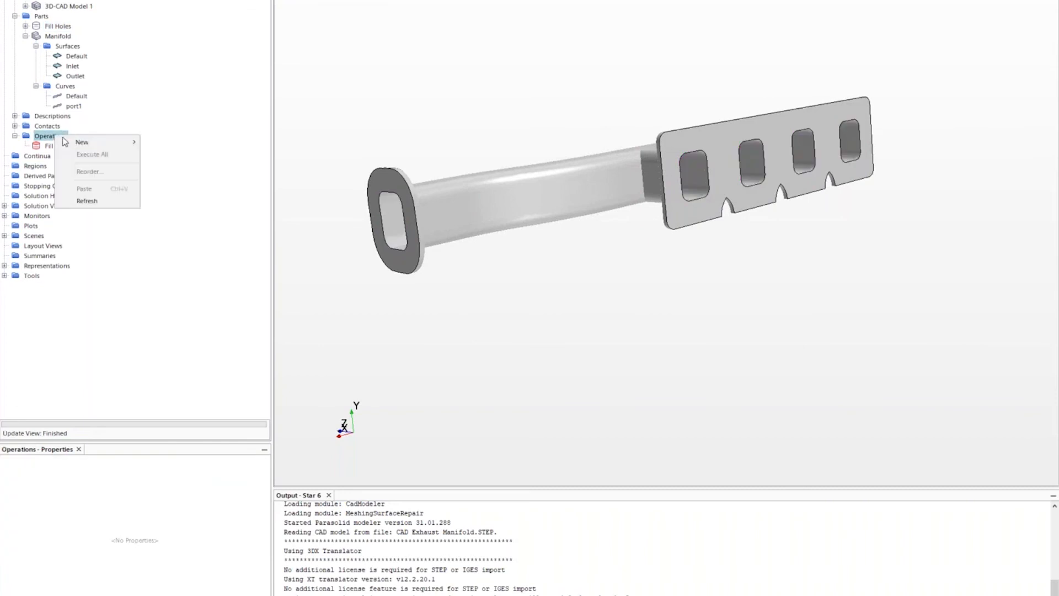
mouse_move(64, 142)
mouse_move(173, 142)
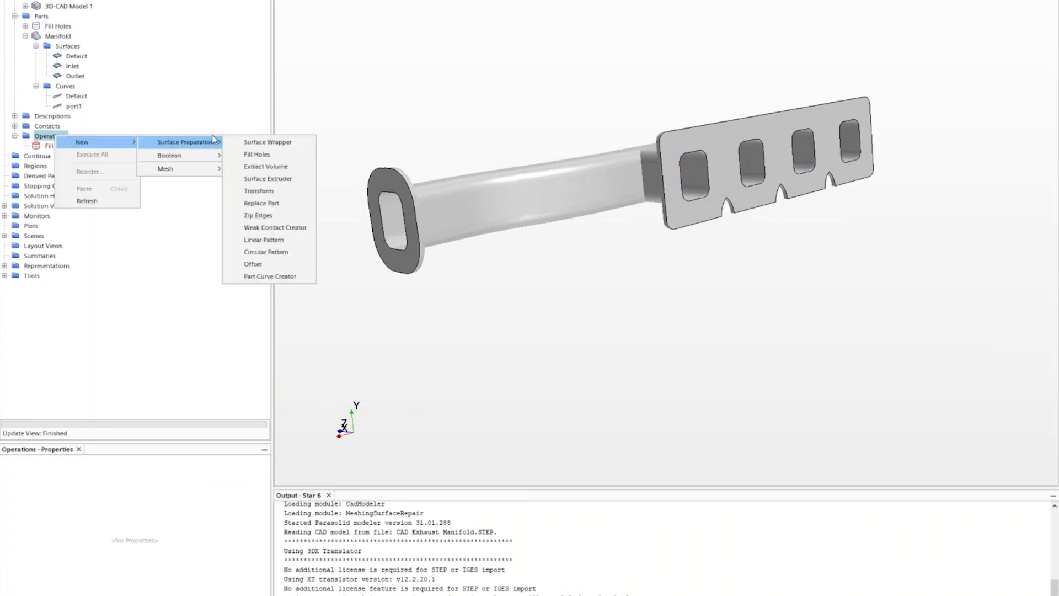
left_click(269, 167)
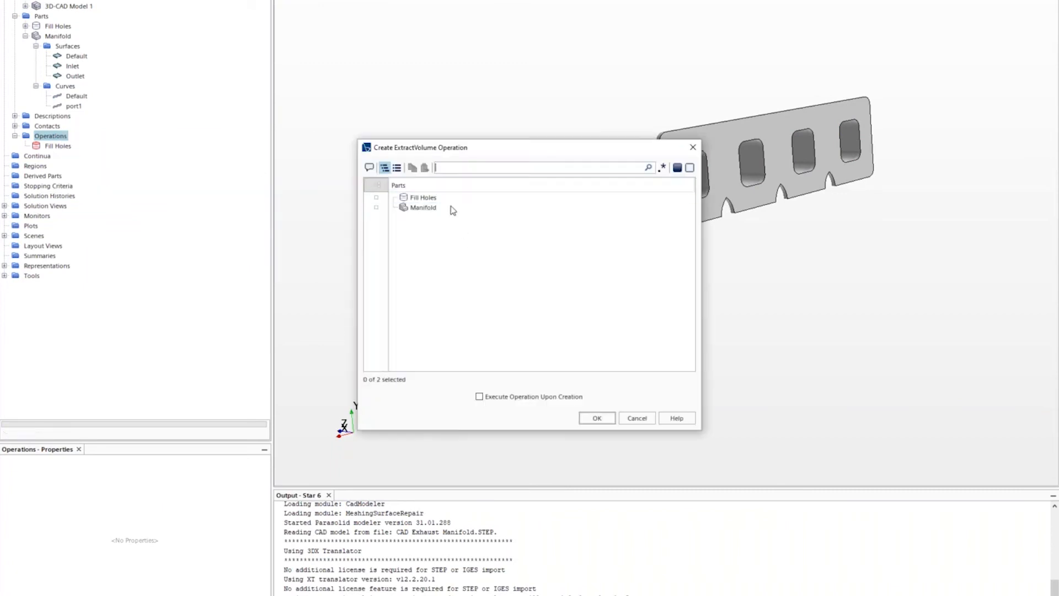
left_click(450, 198)
left_click(443, 208, "ctrl")
left_click(596, 418)
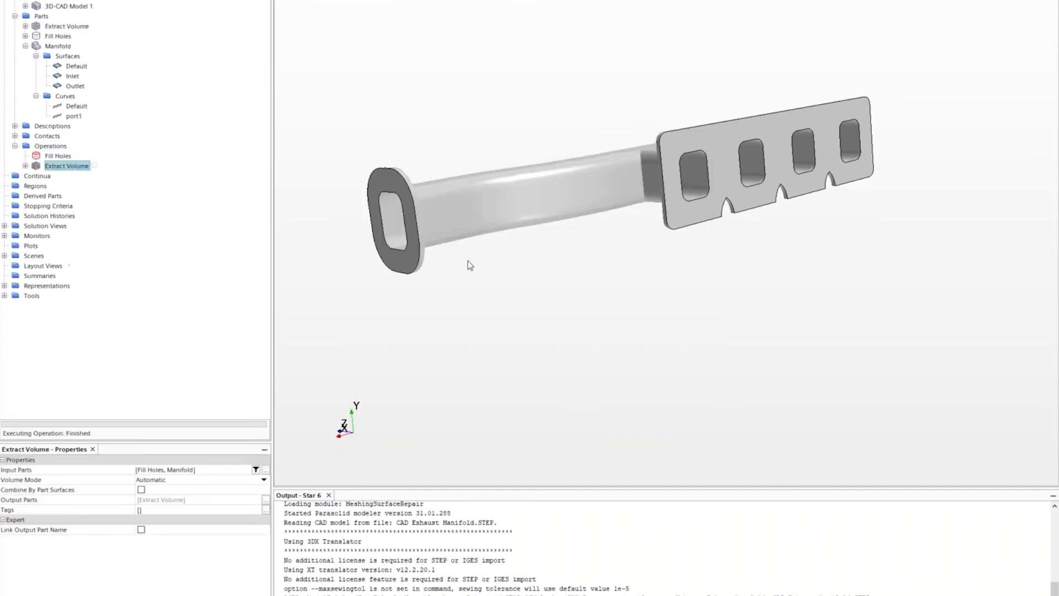
left_click(80, 27)
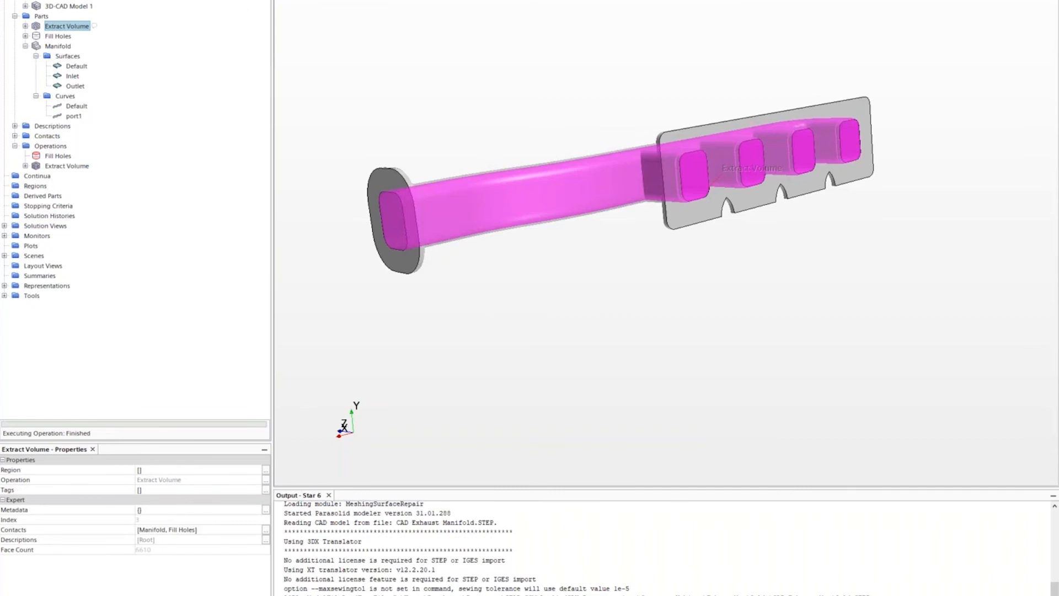
- Show the Extract Volume part as a surface in a new empty scene
left_click(299, 0)
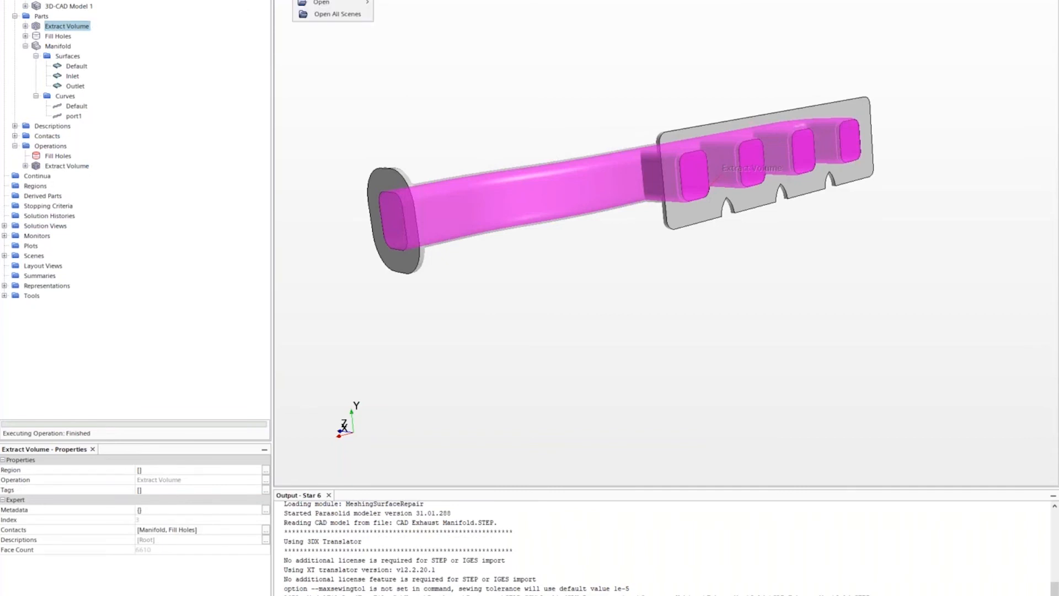
left_click(317, 2)
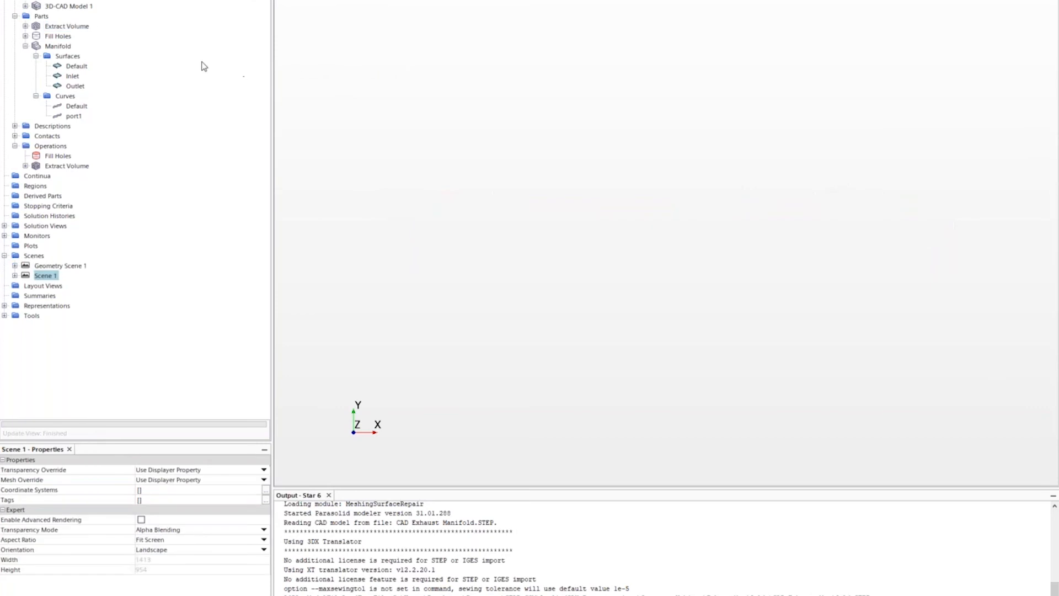
left_click_drag(50, 28, 413, 57)
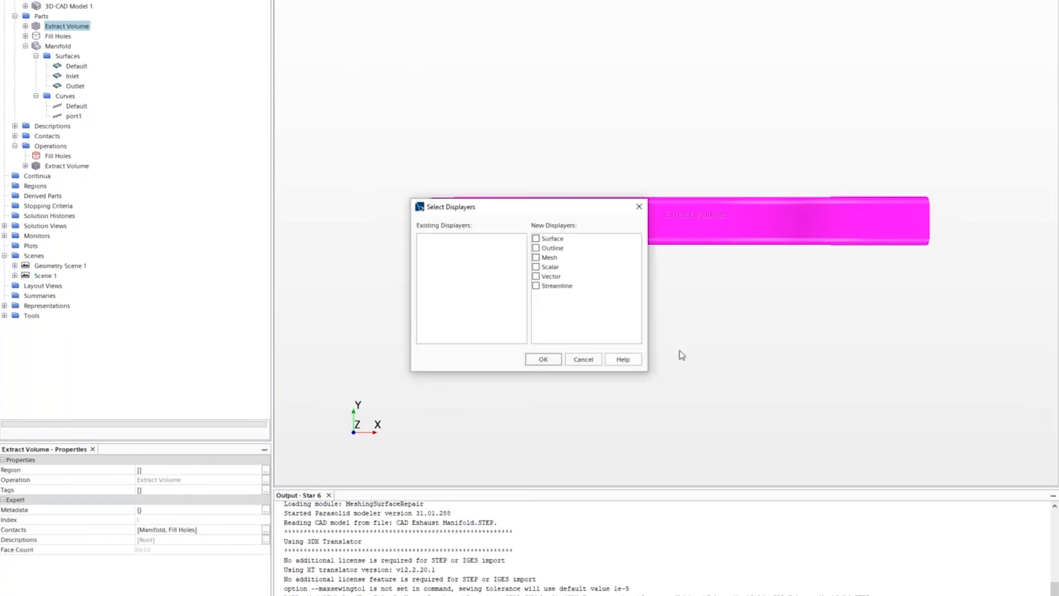
left_click(536, 239)
left_click(548, 359)
left_click_drag(700, 357, 629, 367)
left_click(633, 380)
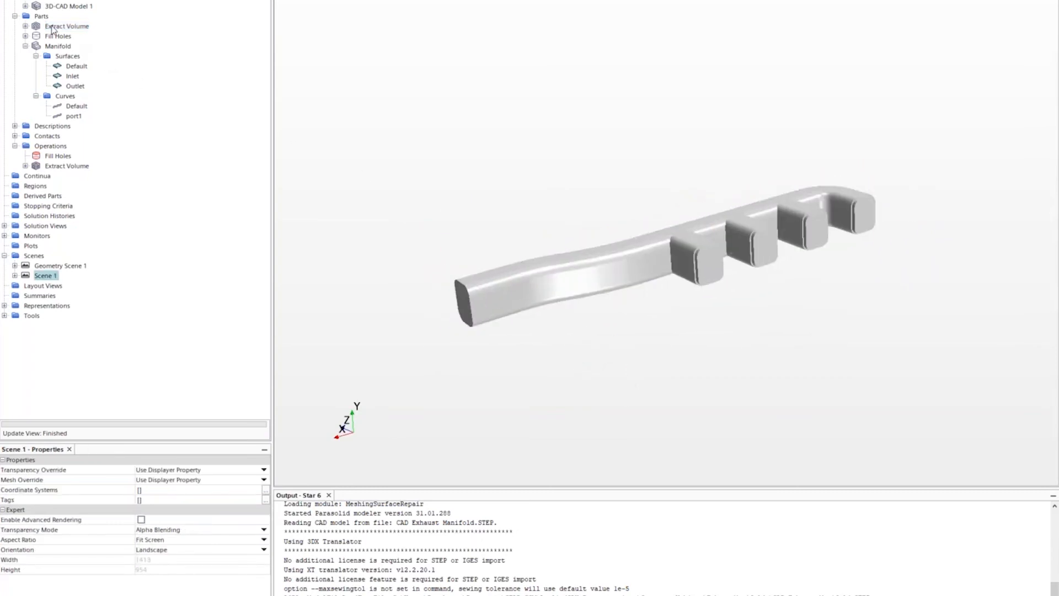
- Highlight inherited Fill Holes surfaces Manifold.Inlet, Manifold.Outlet and Manifold.port1, dismissing the save prompt
left_click(25, 26)
left_click(35, 36)
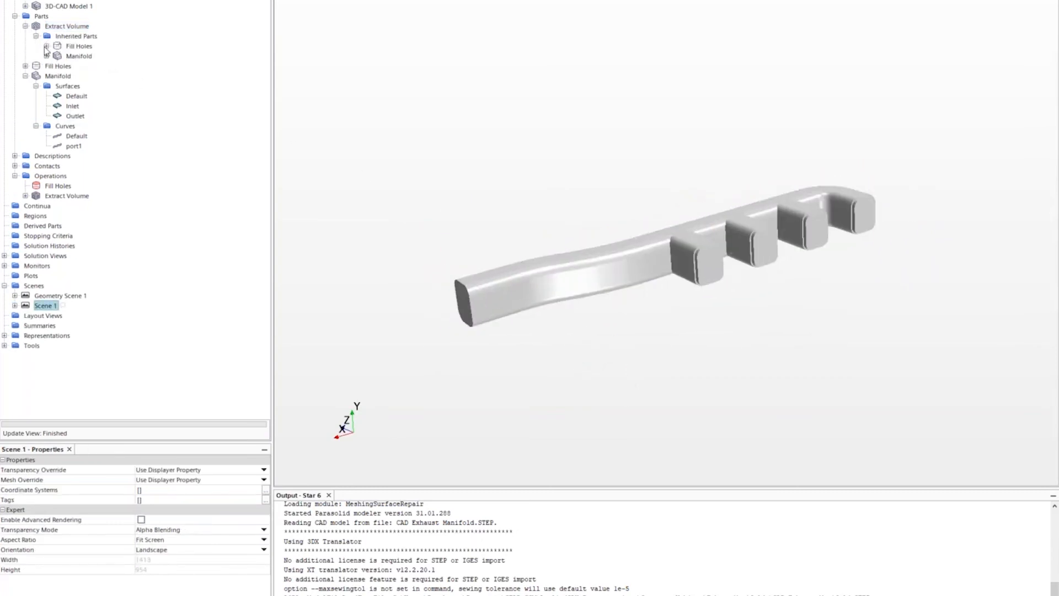
left_click(47, 56)
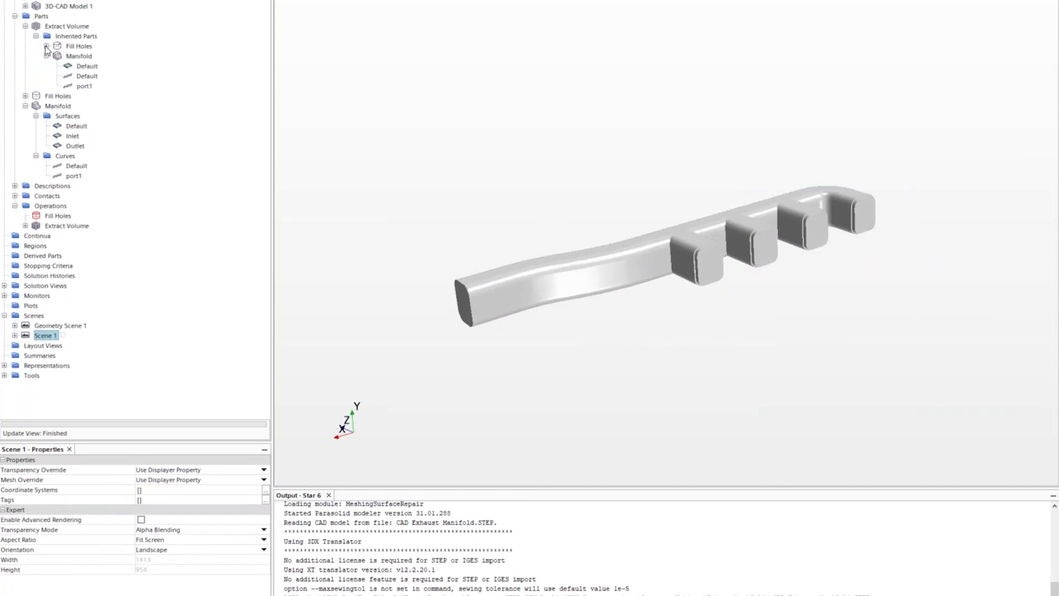
left_click(47, 46)
left_click(80, 57)
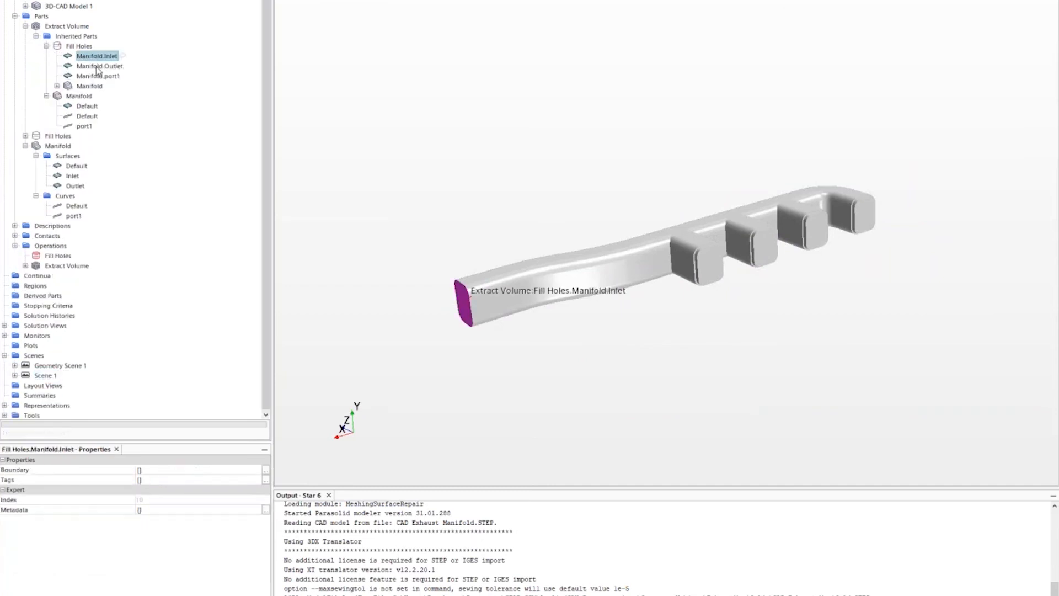
left_click(98, 66)
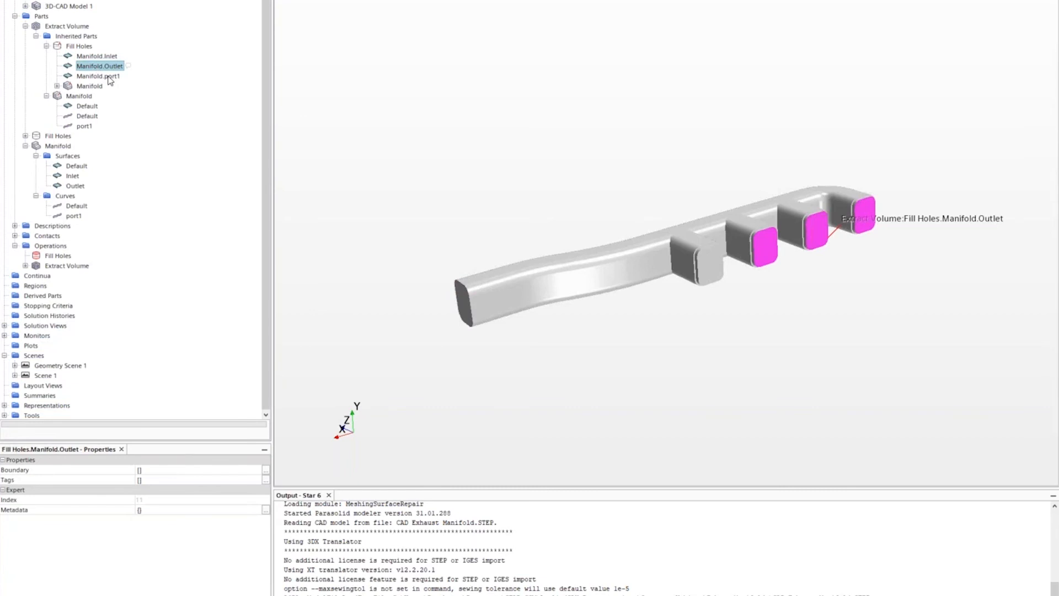
left_click(106, 78)
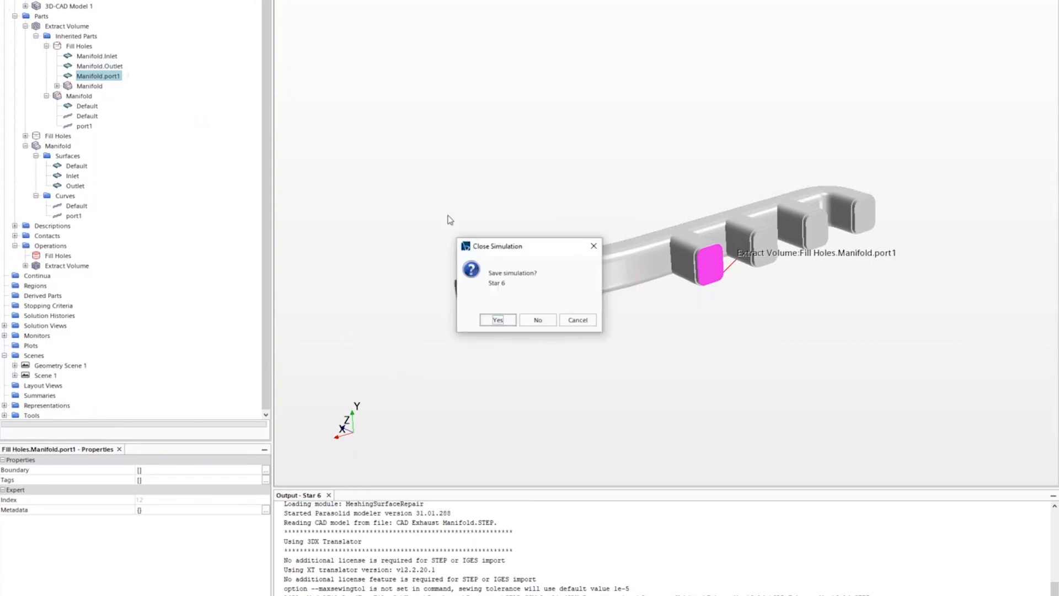
left_click(547, 318)
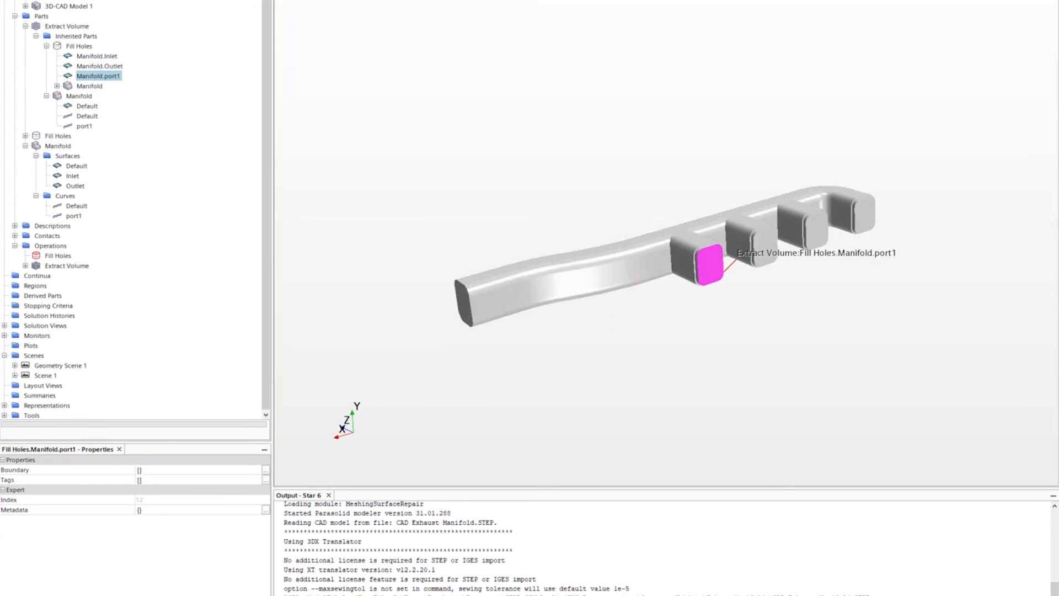
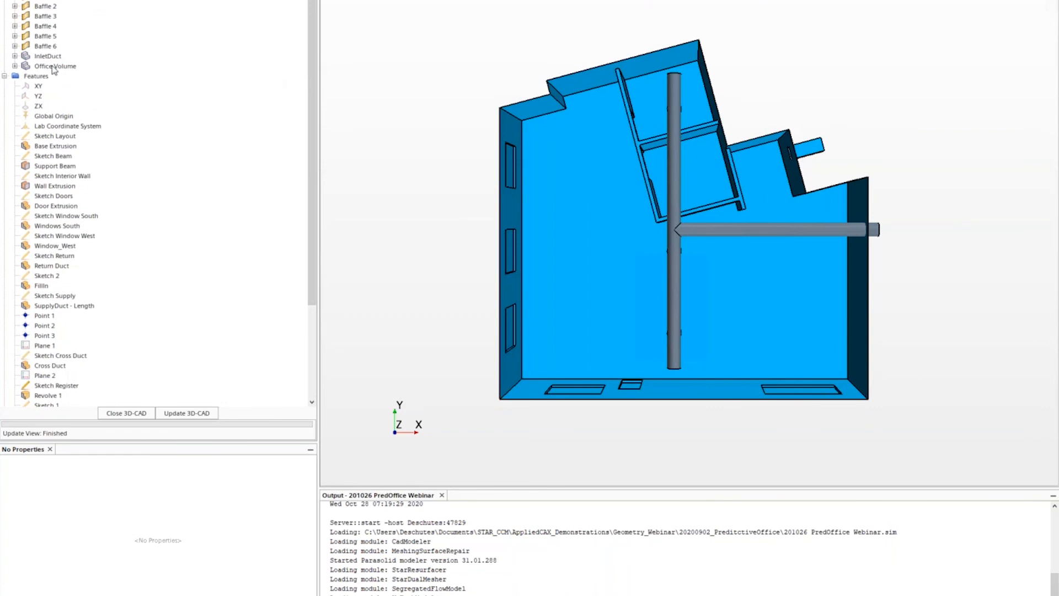
- Highlight the Office Volume, Sketch Layout, Base Extrusion and InletDuct features in the model
left_click(54, 67)
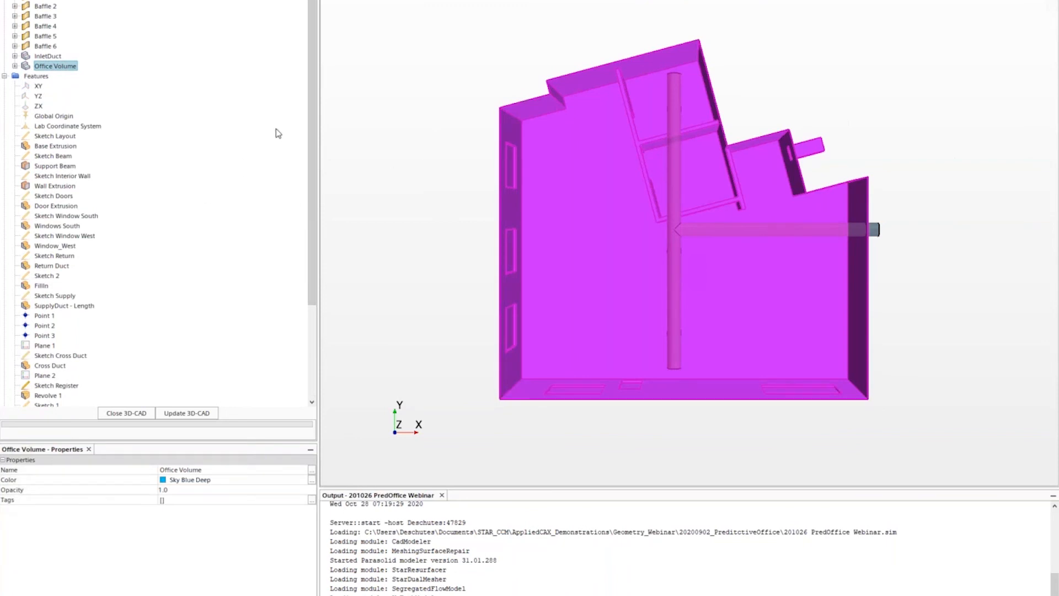
left_click(61, 136)
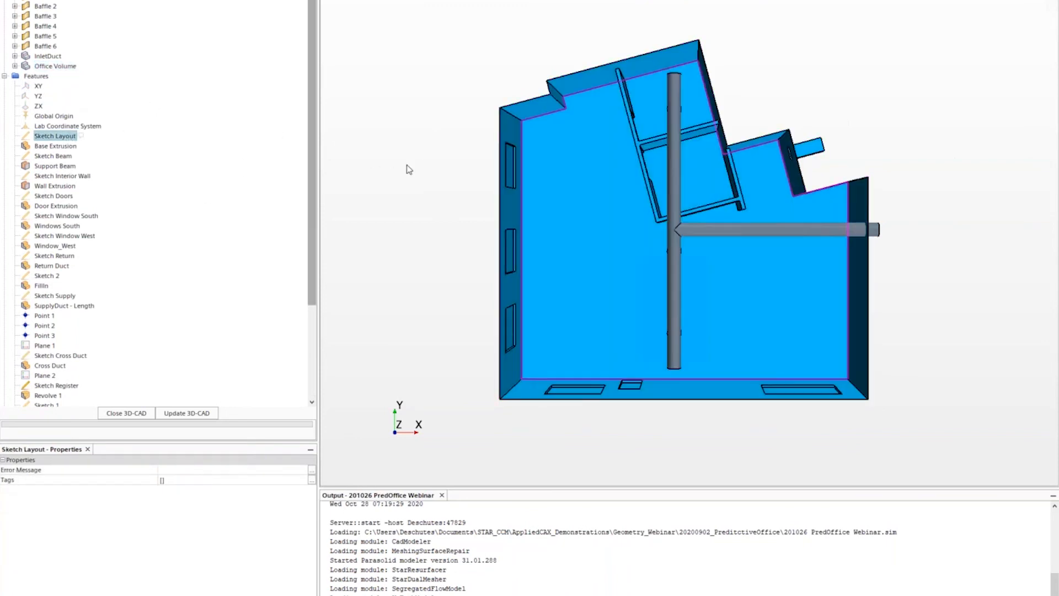
left_click(51, 148)
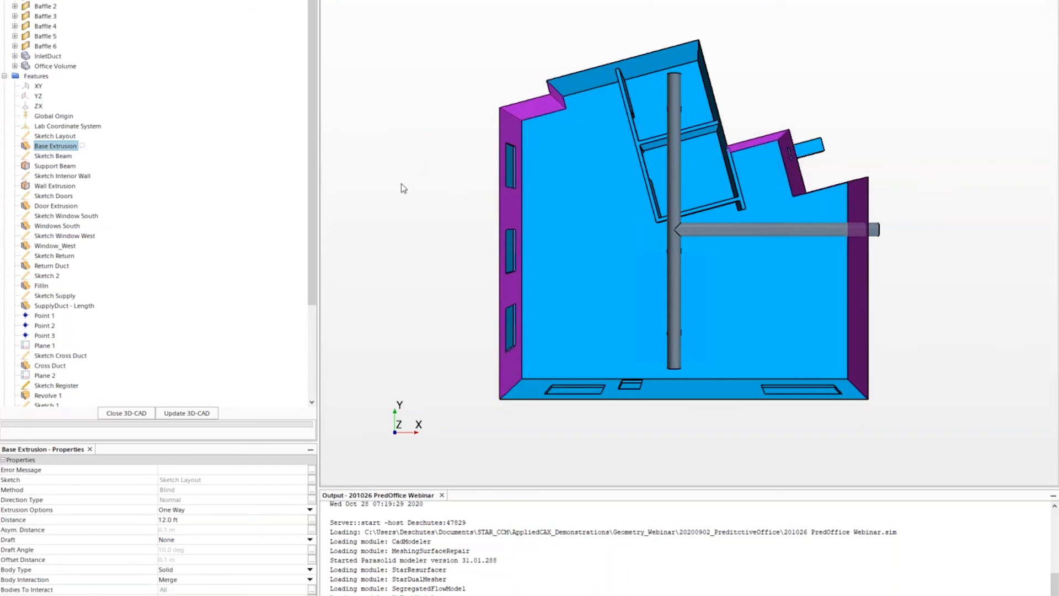
left_click(49, 56)
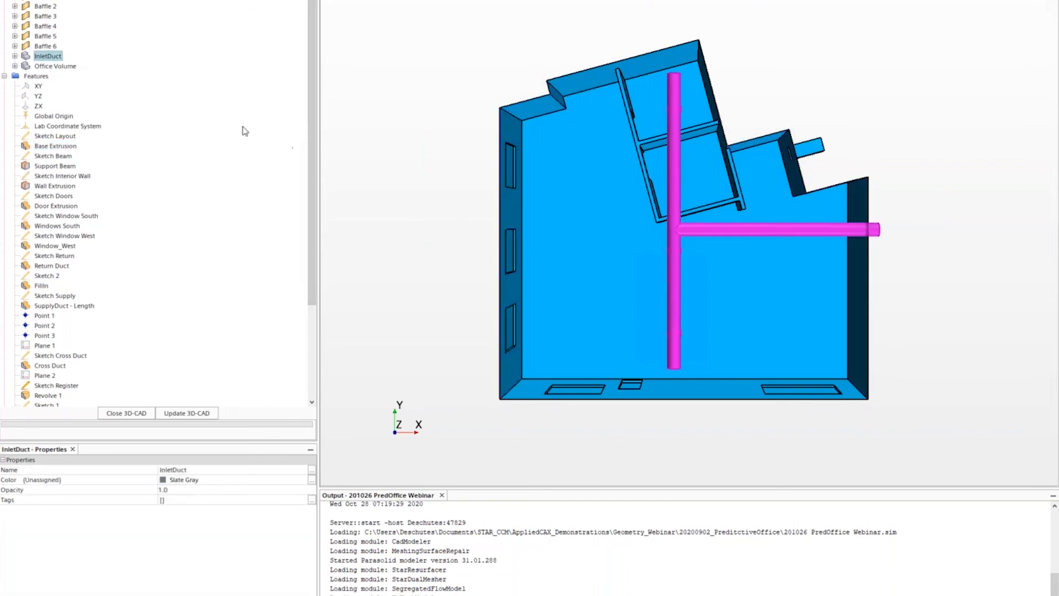
- Select Baffle 2 through Baffle 6 together and orbit to an oblique building view
left_click(47, 5)
left_click(46, 16, "ctrl")
left_click(46, 26, "ctrl")
left_click(46, 36, "ctrl")
left_click(46, 46, "ctrl")
left_click(49, 56, "ctrl")
left_click(54, 46)
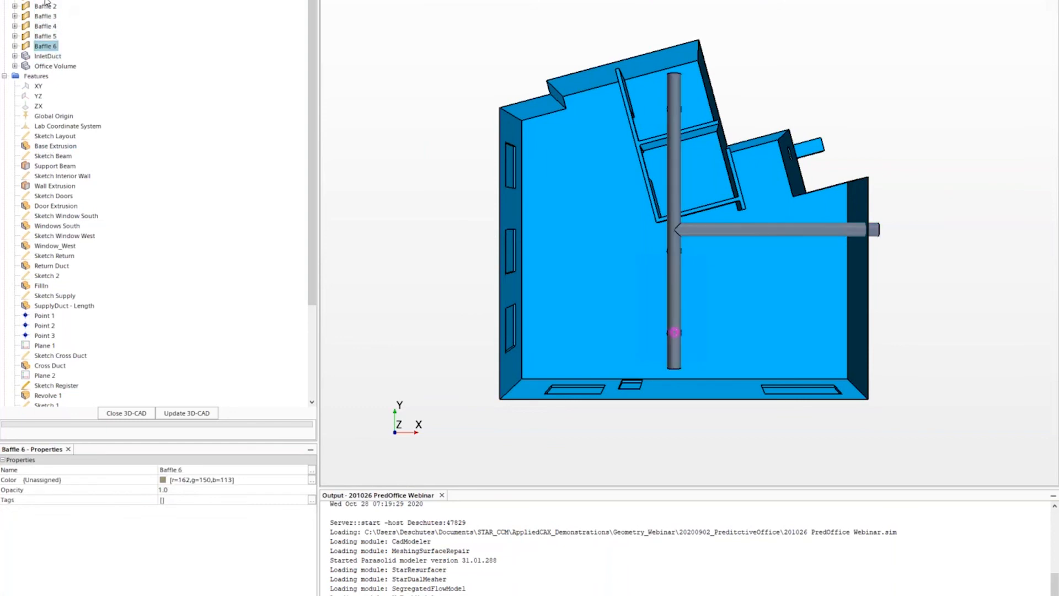
left_click(47, 6, "shift")
left_click_drag(426, 279, 537, 180)
scroll(187, 252, "down", 4)
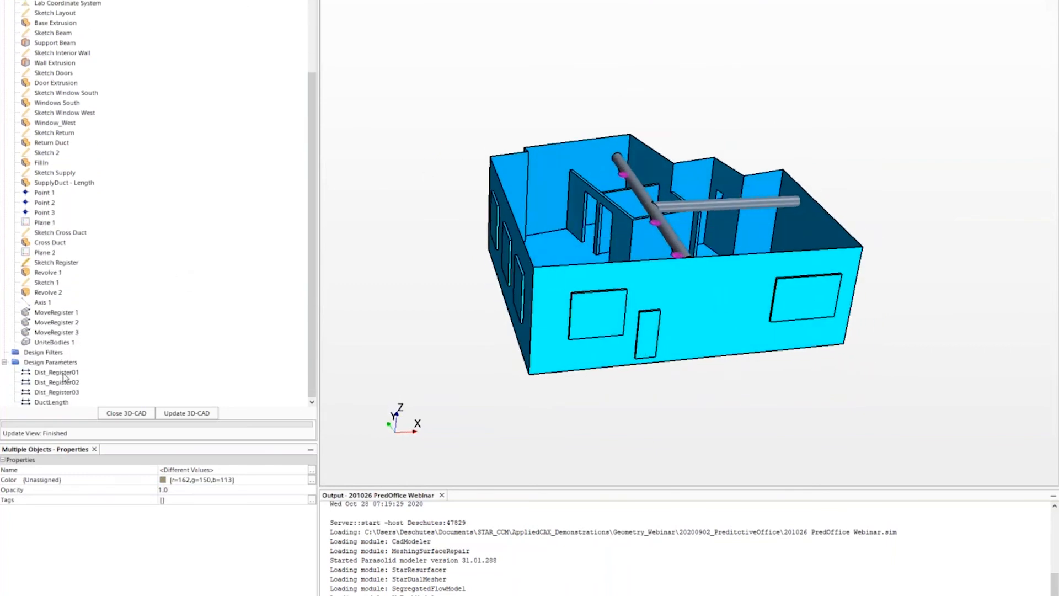
- Review parameters Dist_Register01–03 and DuctLength (220.0 in), rotating to show the west wall
left_click(67, 372)
left_click(69, 382)
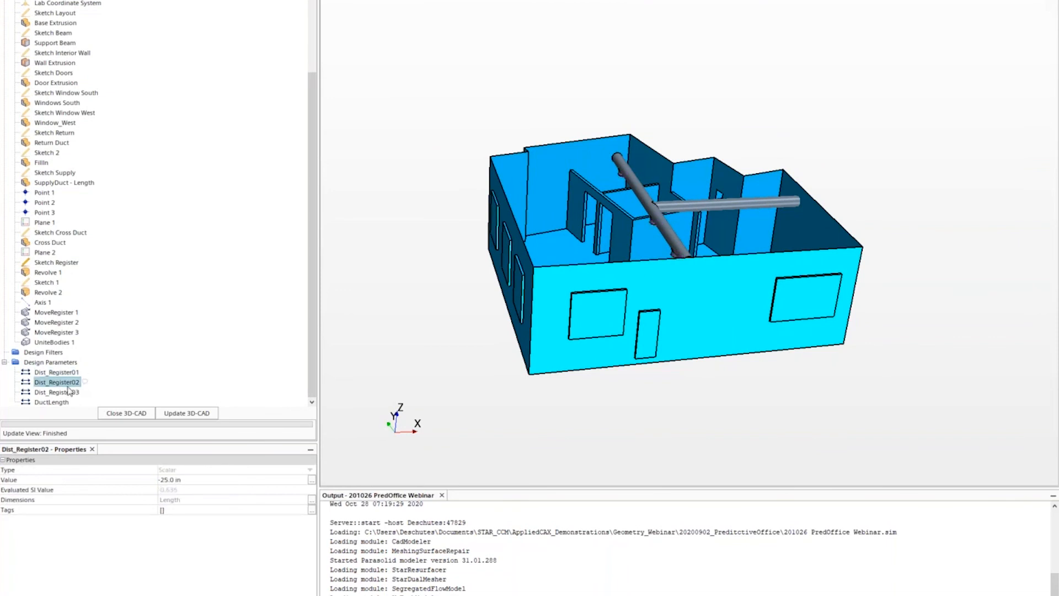
left_click(65, 392)
left_click(56, 402)
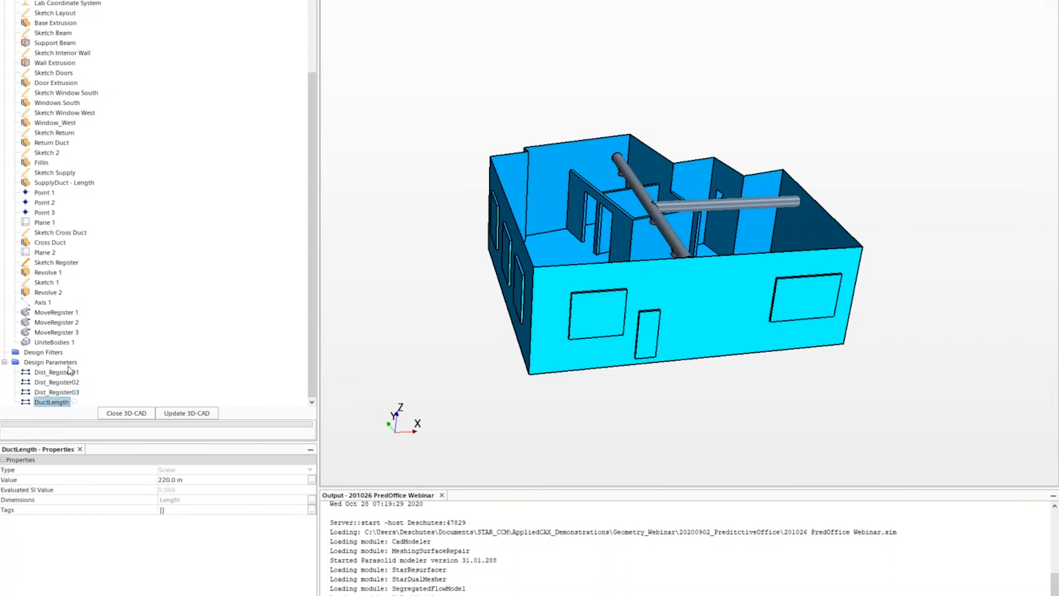
left_click_drag(723, 289, 774, 330)
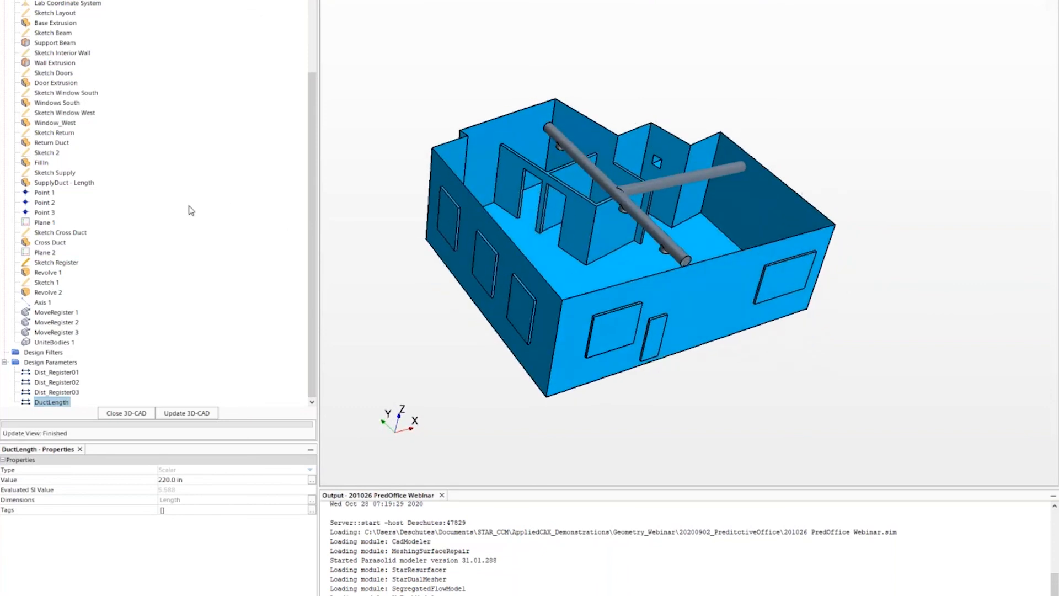
- Select Sketch Supply and the SupplyDuct - Length extrusion for editing
left_click(54, 172)
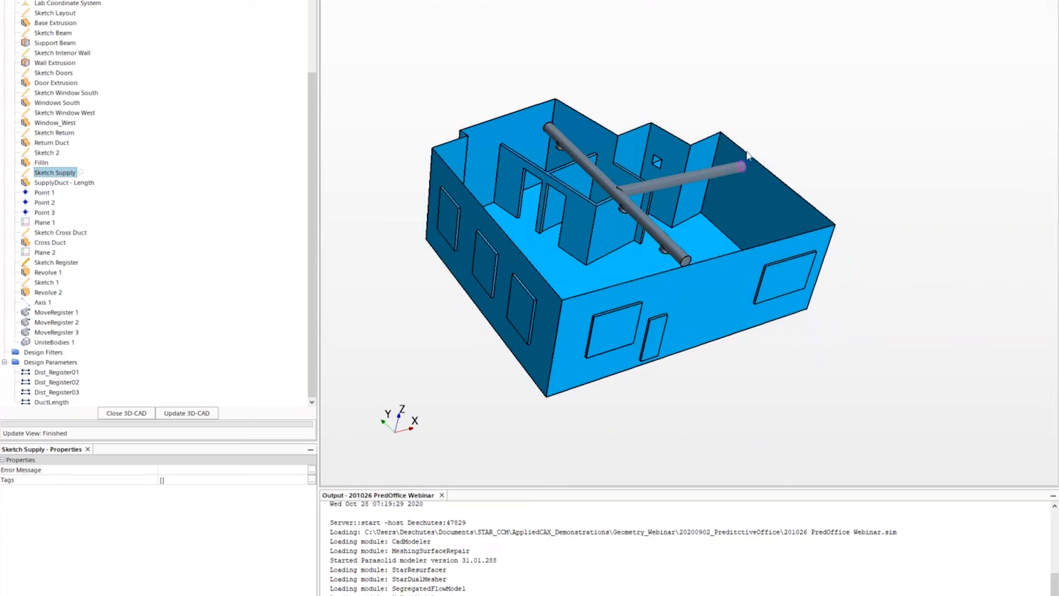
left_click(64, 183)
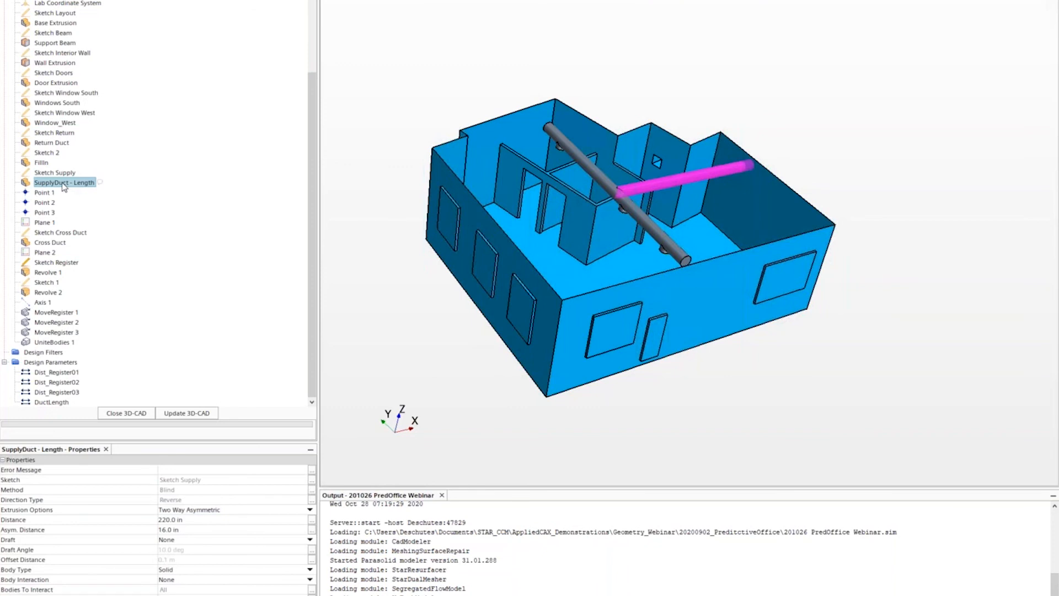
right_click(66, 186)
left_click(90, 202)
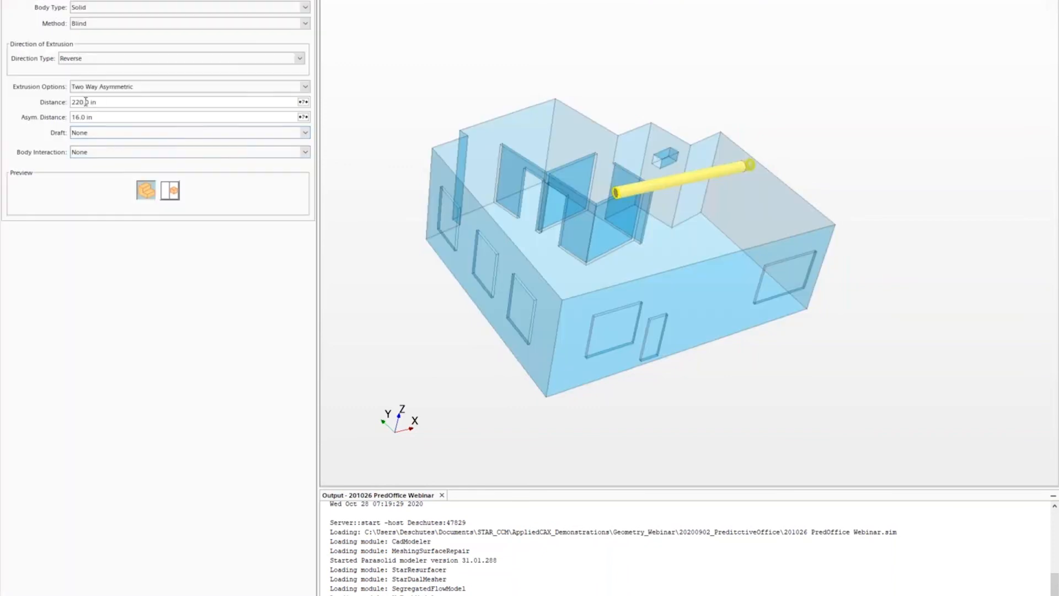
left_click(302, 103)
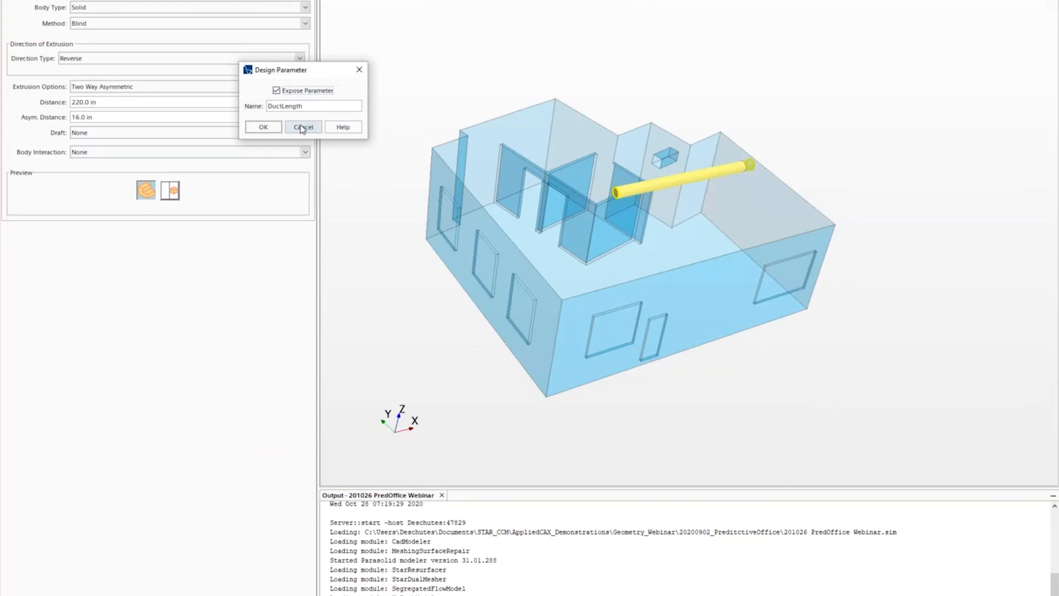
left_click(303, 127)
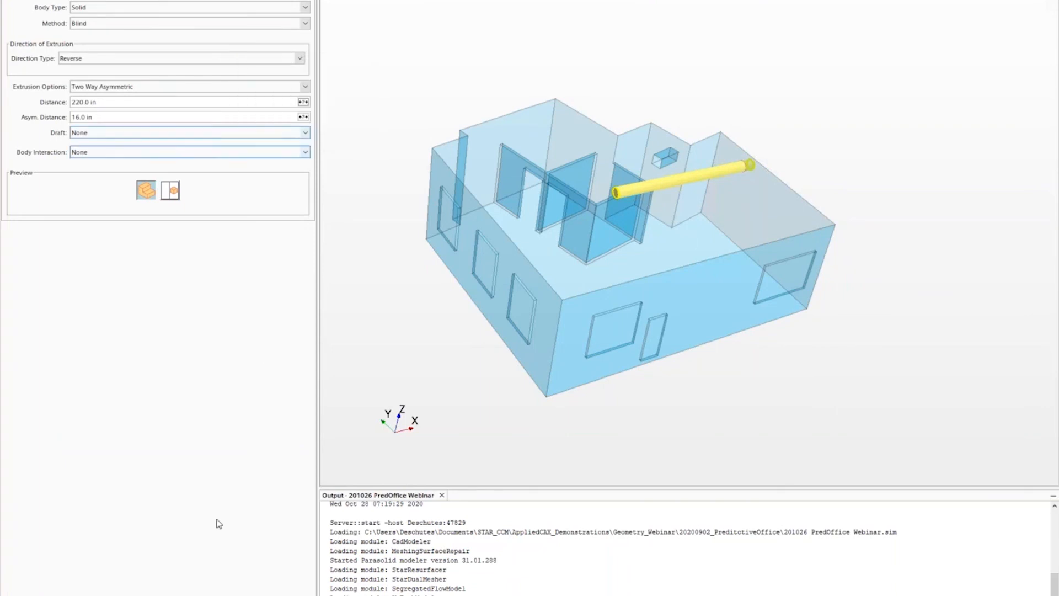
left_click(171, 593)
scroll(199, 277, "down", 5)
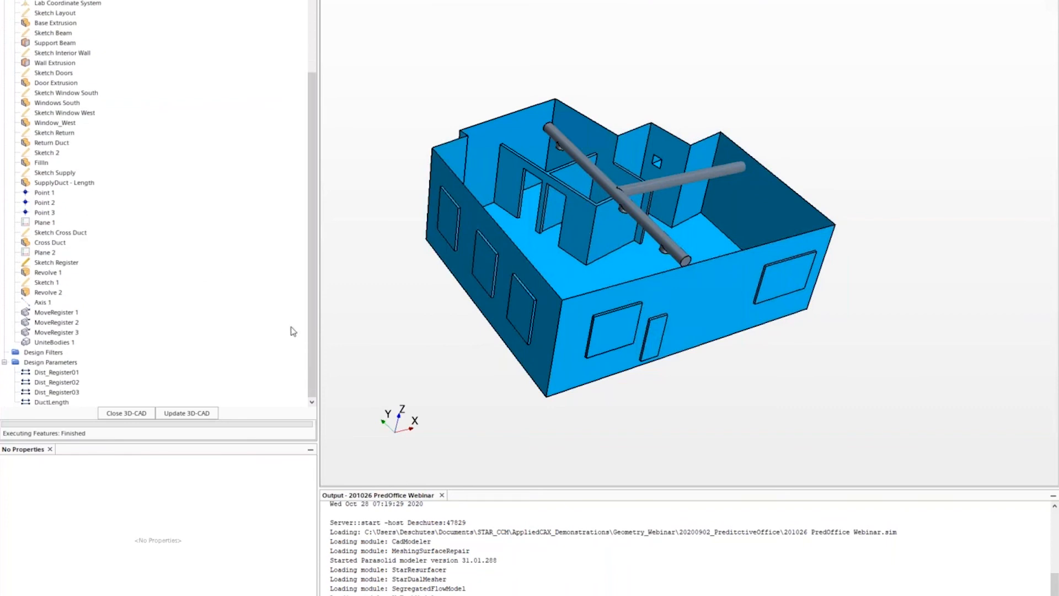
- Inspect Revolve 1 and Sketch Register on the duct, then open MoveRegister 1's 140.0 in copy
left_click(44, 273)
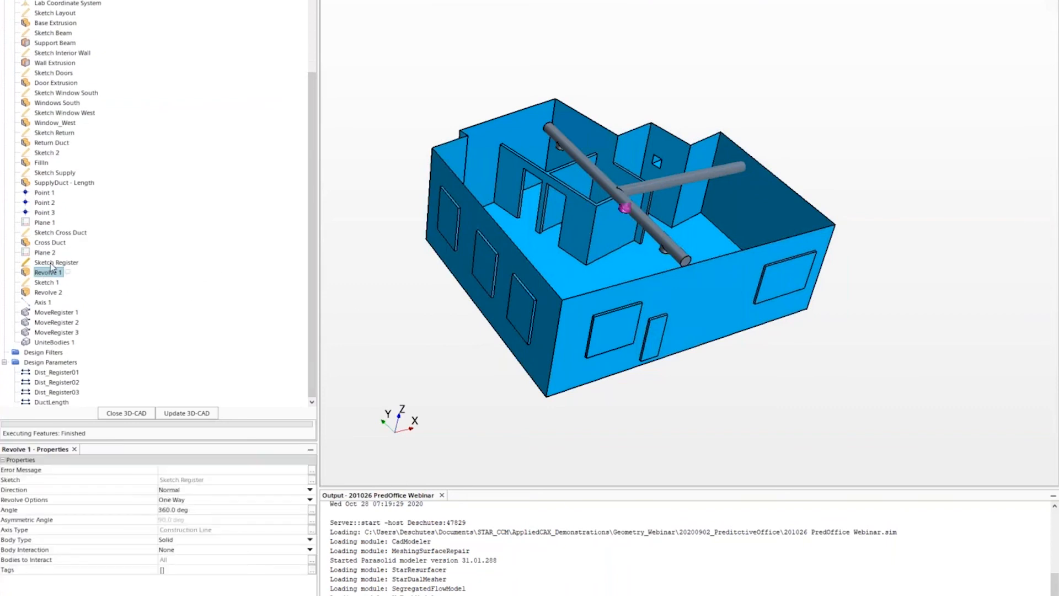
left_click(55, 262)
scroll(623, 203, "up", 2)
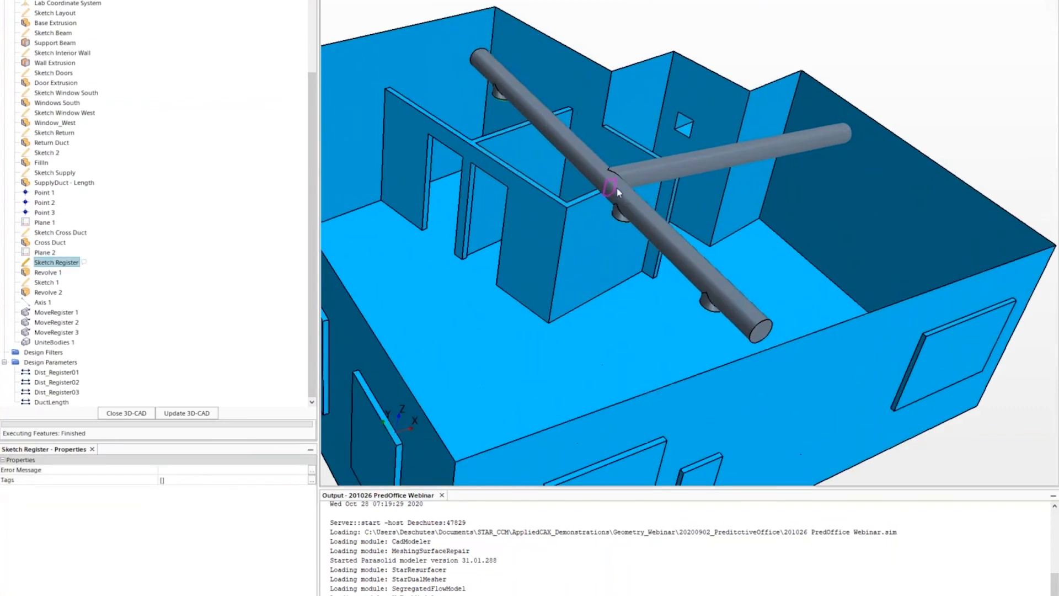
scroll(624, 198, "up", 1)
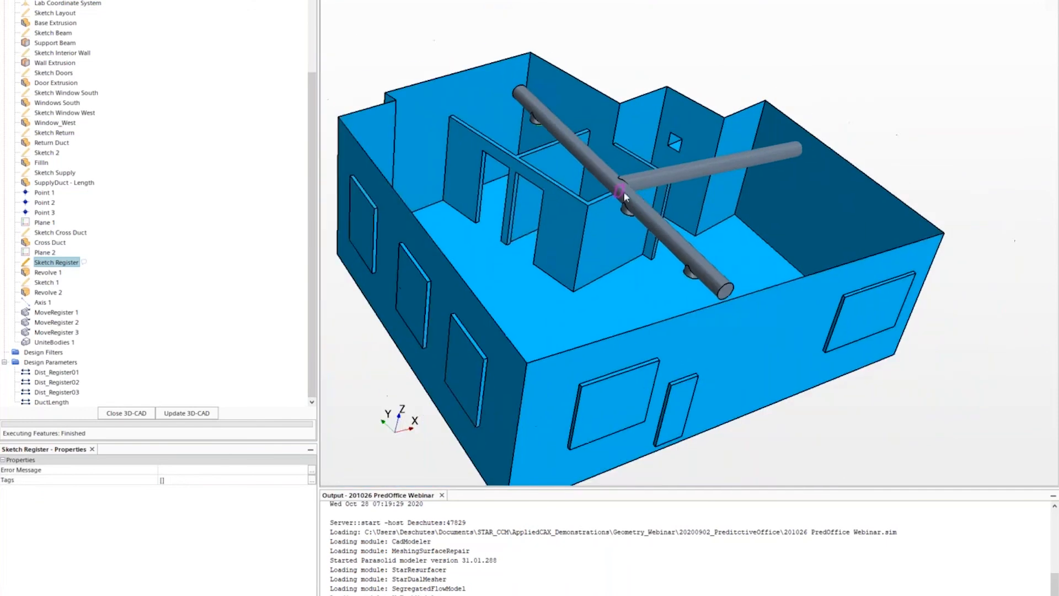
left_click(50, 274)
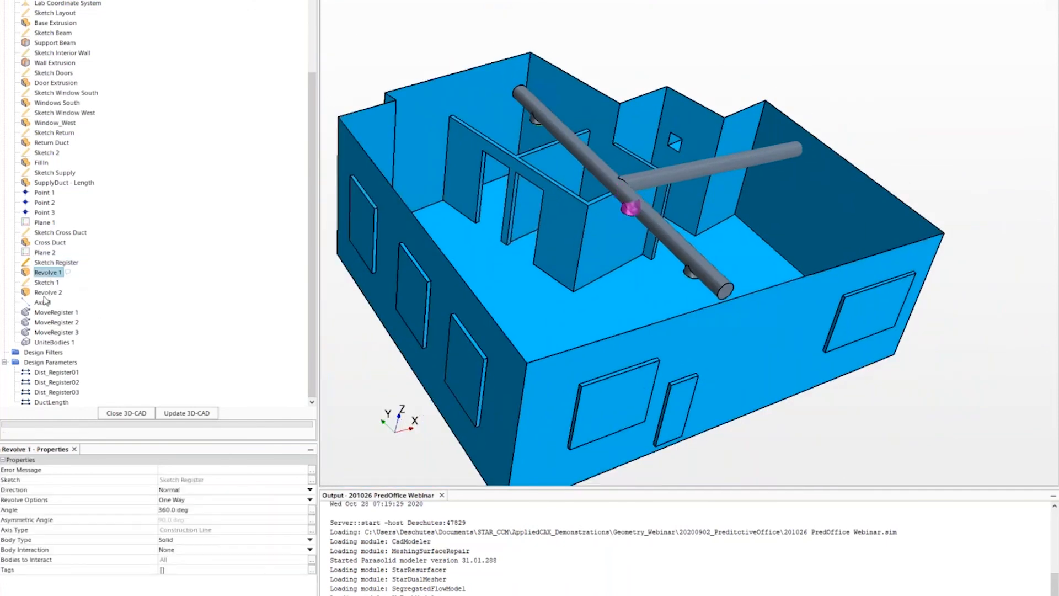
scroll(124, 15, "up", 3)
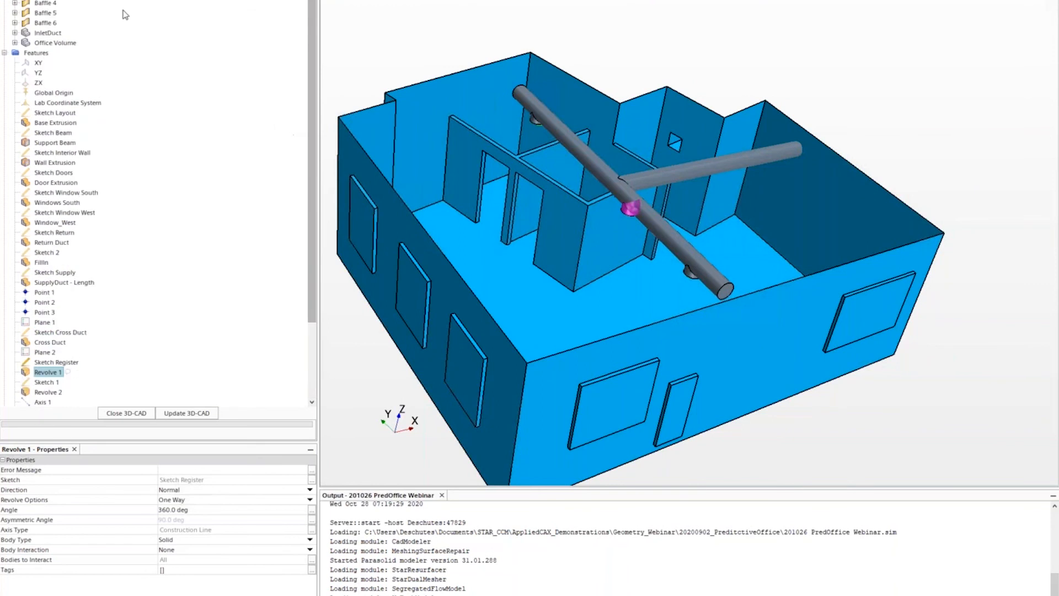
scroll(124, 111, "down", 3)
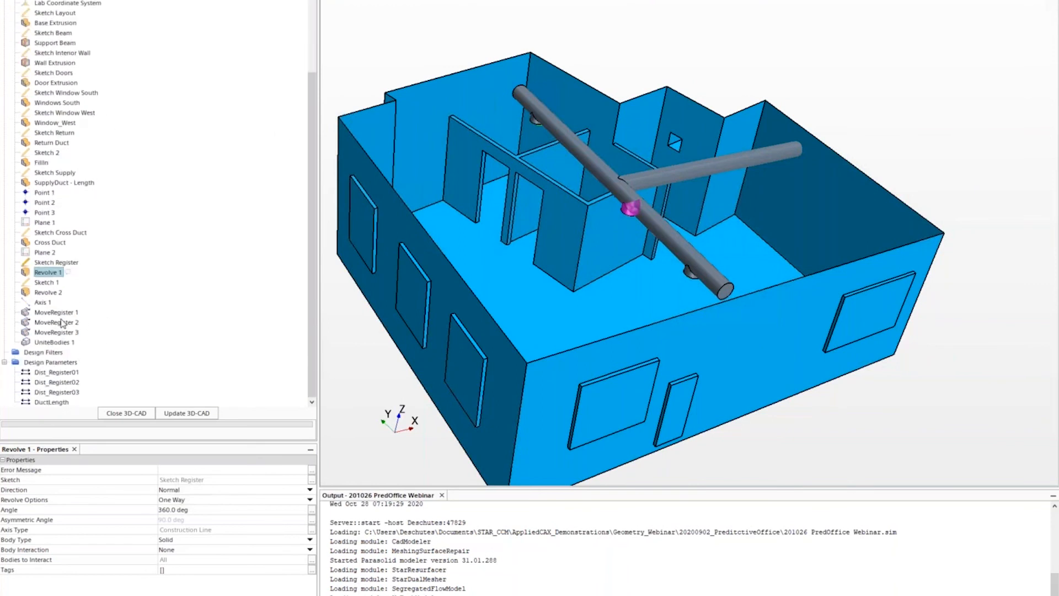
left_click(59, 312)
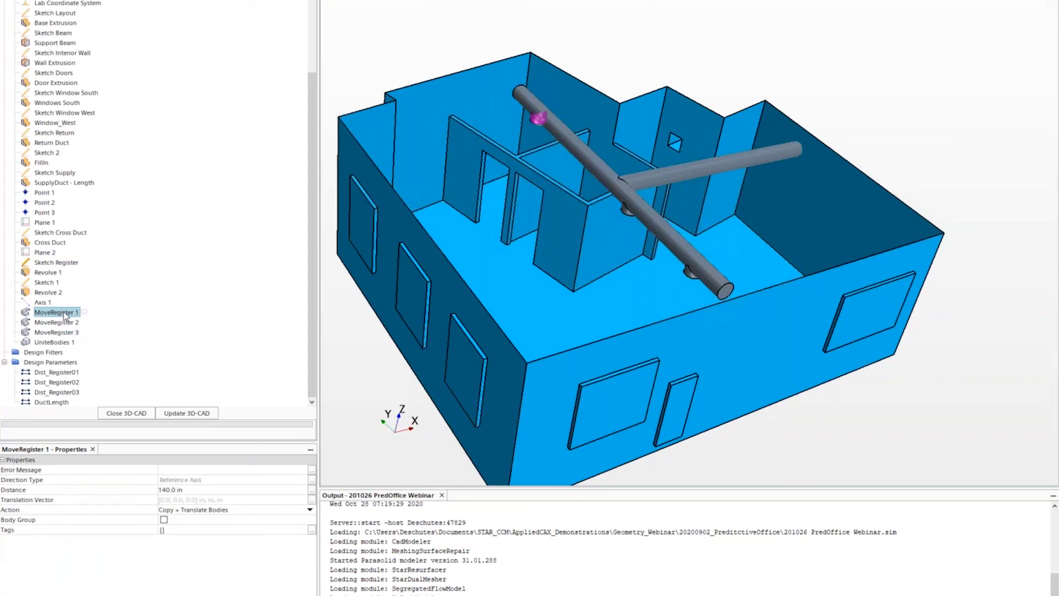
right_click(64, 313)
left_click(91, 331)
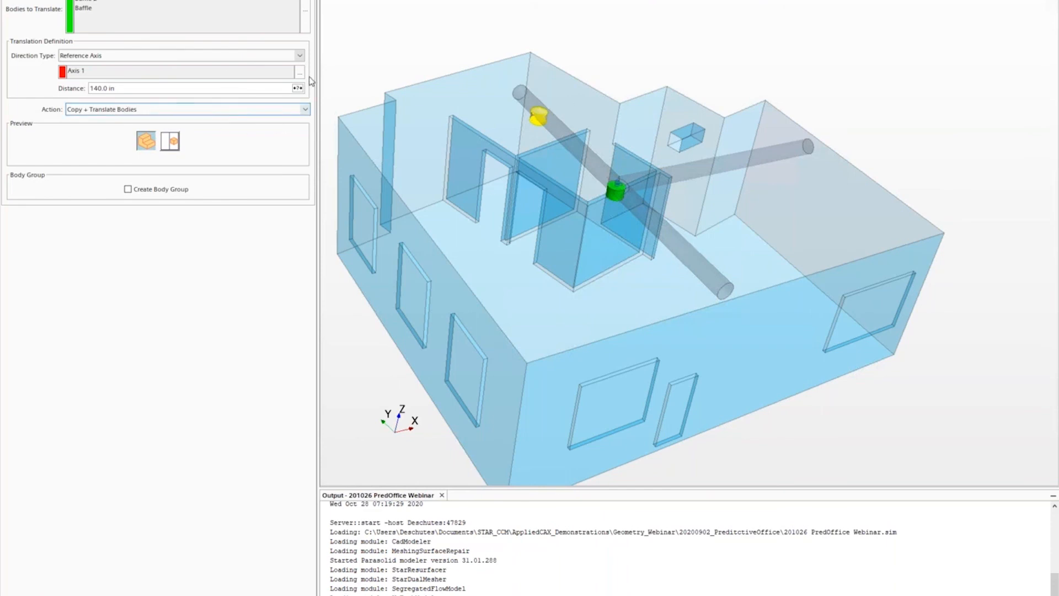
left_click(298, 88)
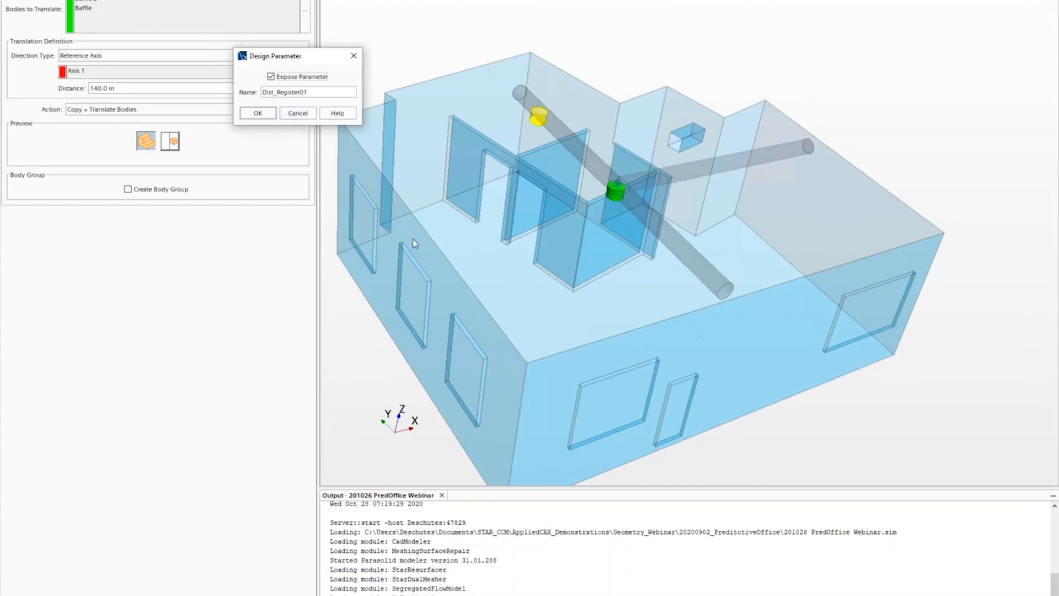
left_click(296, 113)
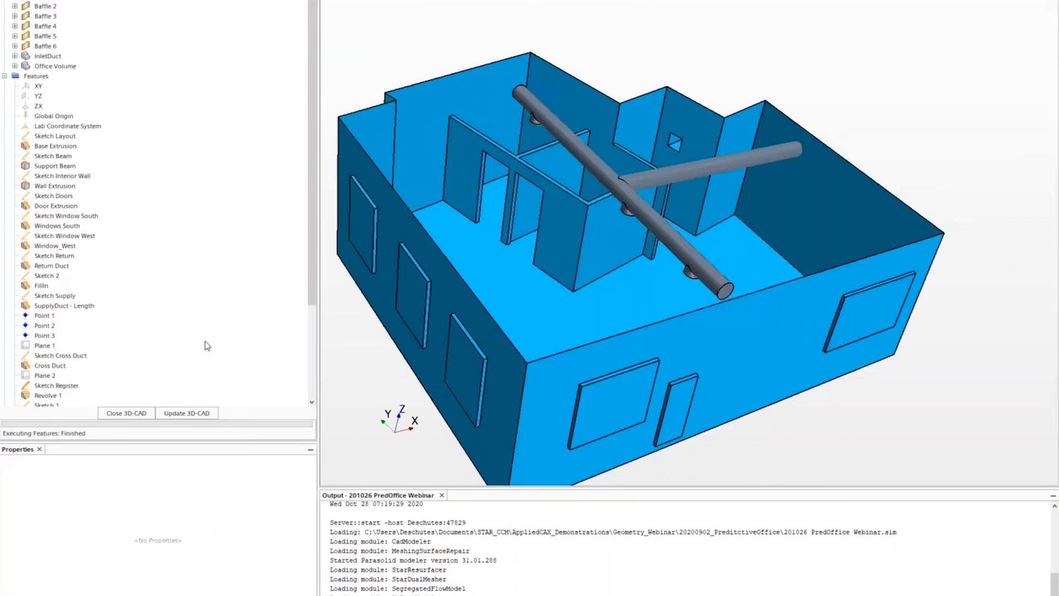
scroll(206, 345, "down", 5)
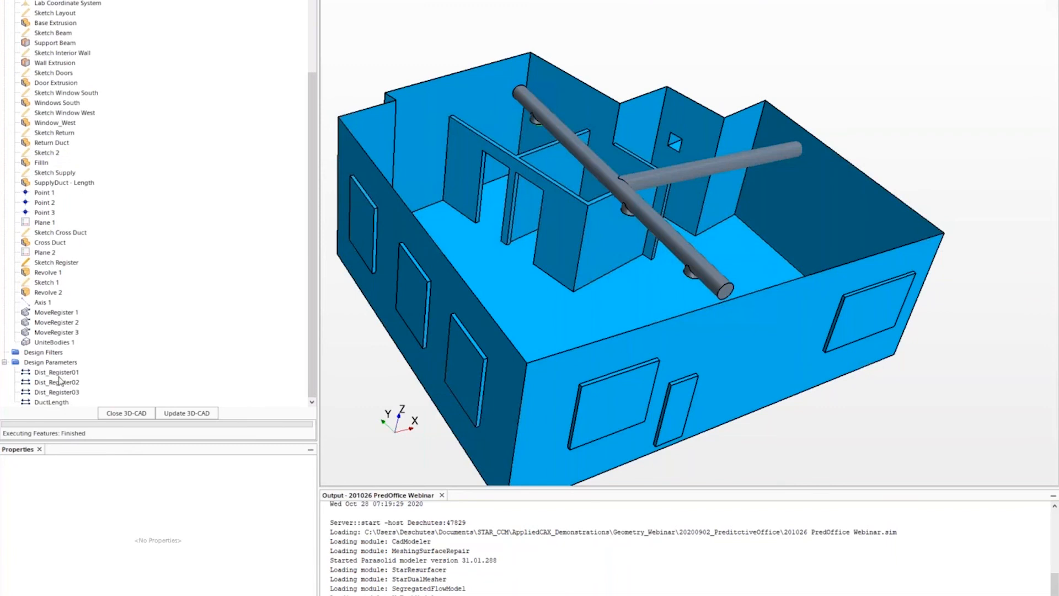
- Set the DuctLength parameter to 260 in, correcting an initial 240 in entry
left_click(53, 402)
left_click(211, 479)
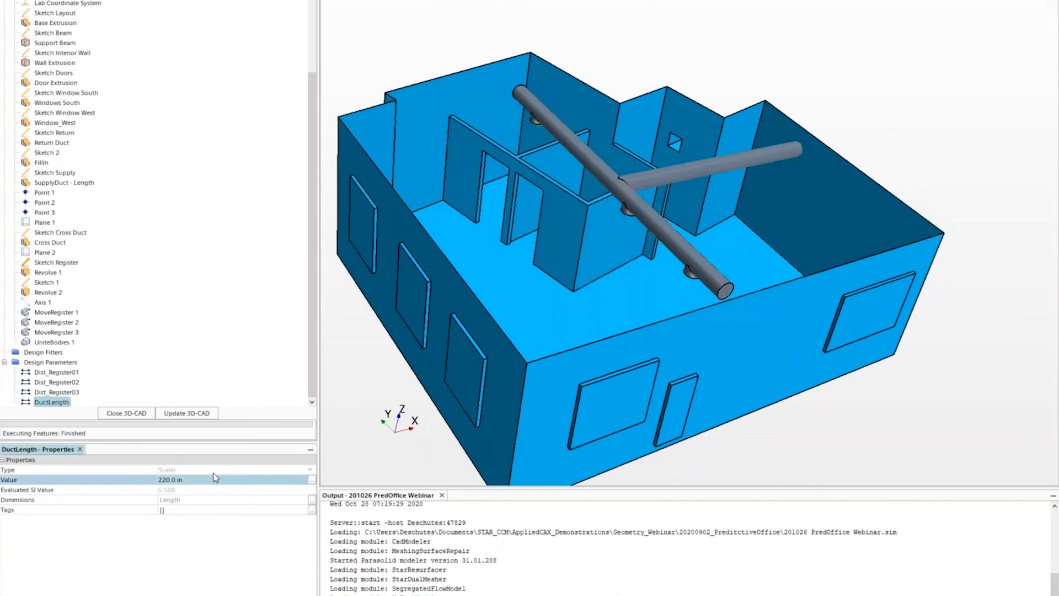
left_click(218, 481)
type("240")
key("Return")
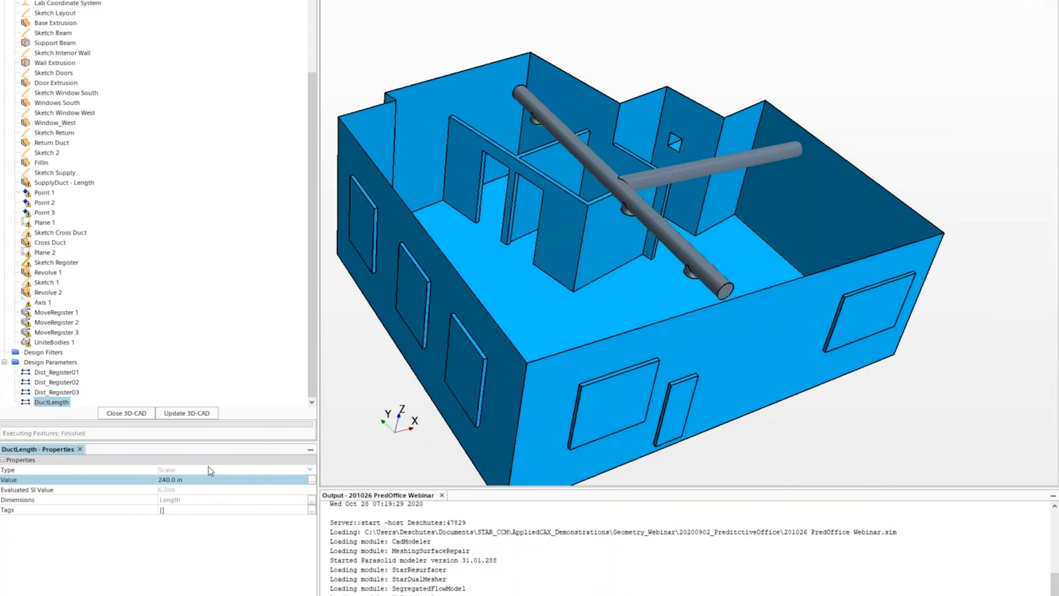
left_click(203, 484)
type("260")
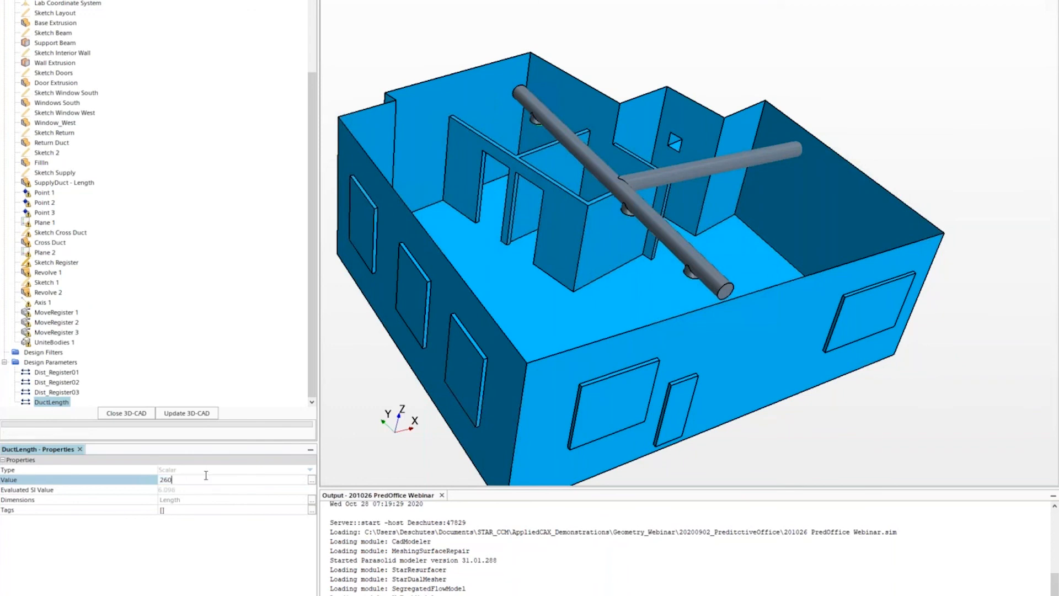
key("Return")
- Set Dist_Register02 to 0 in and rebuild the 3D-CAD model
left_click(50, 383)
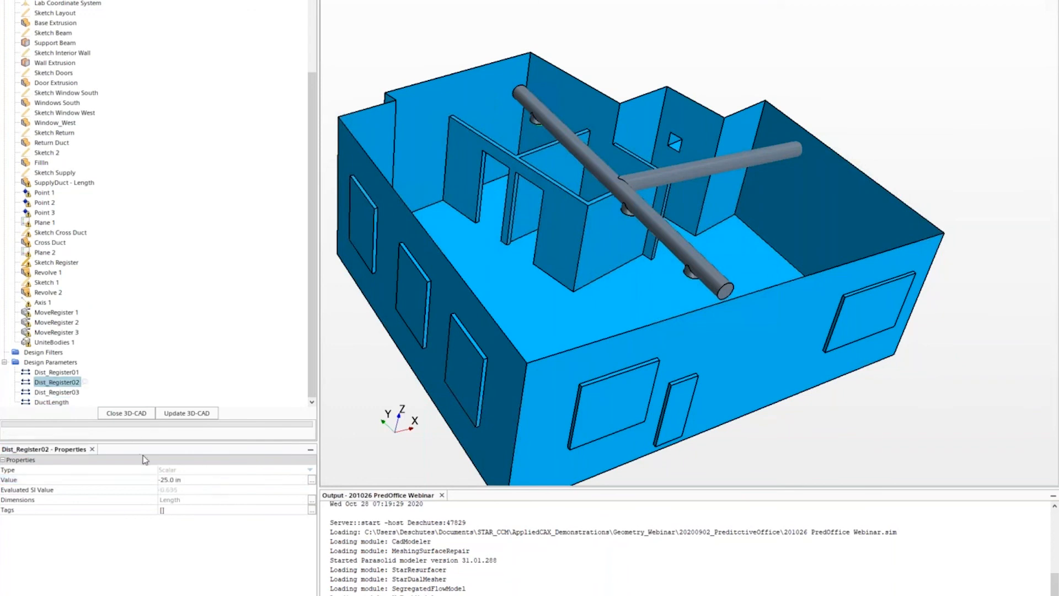
left_click(187, 480)
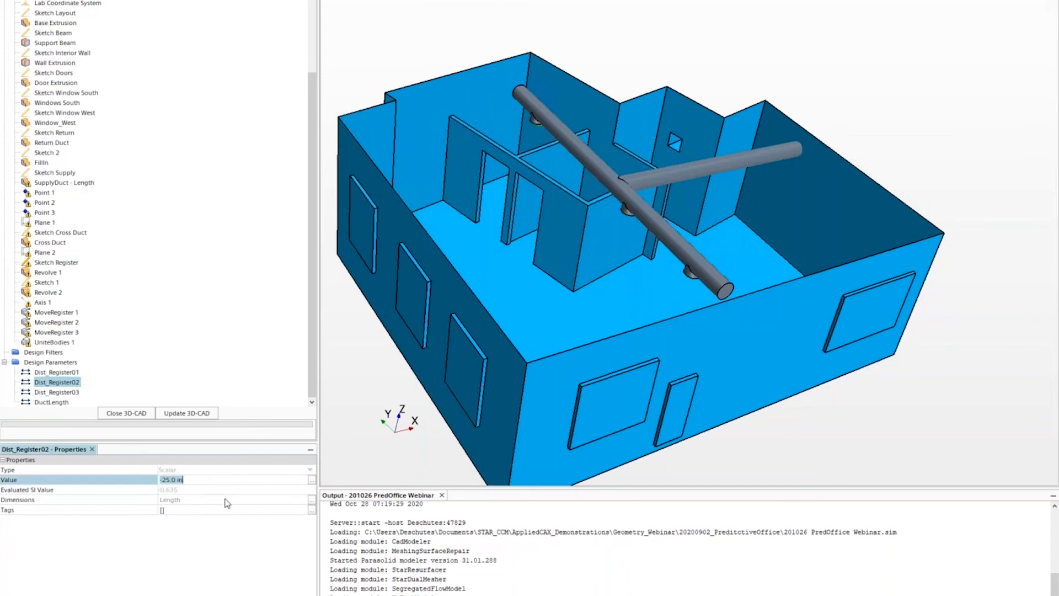
type("0")
key("Return")
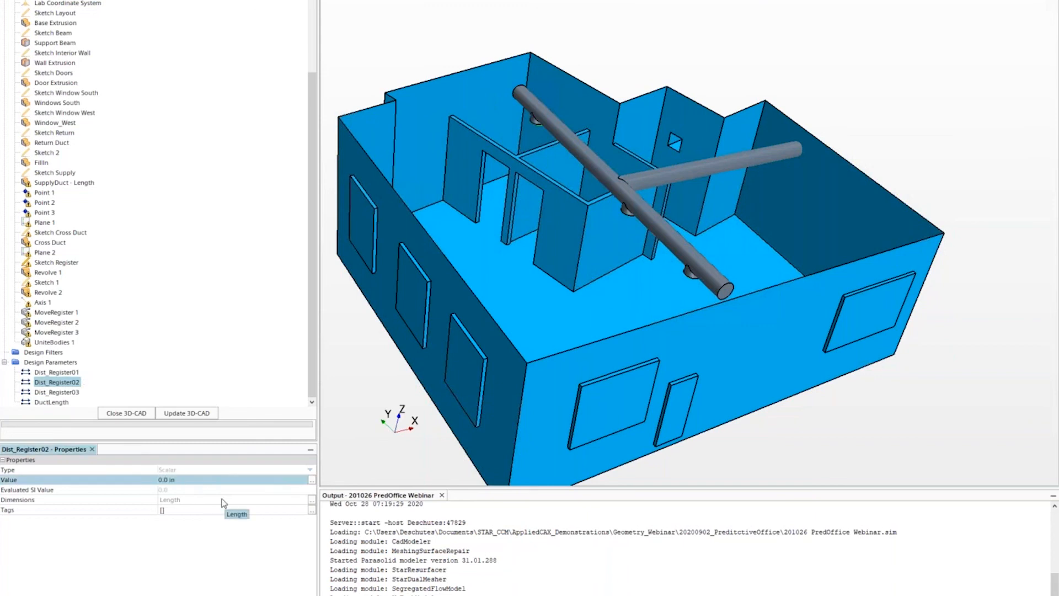
left_click(189, 414)
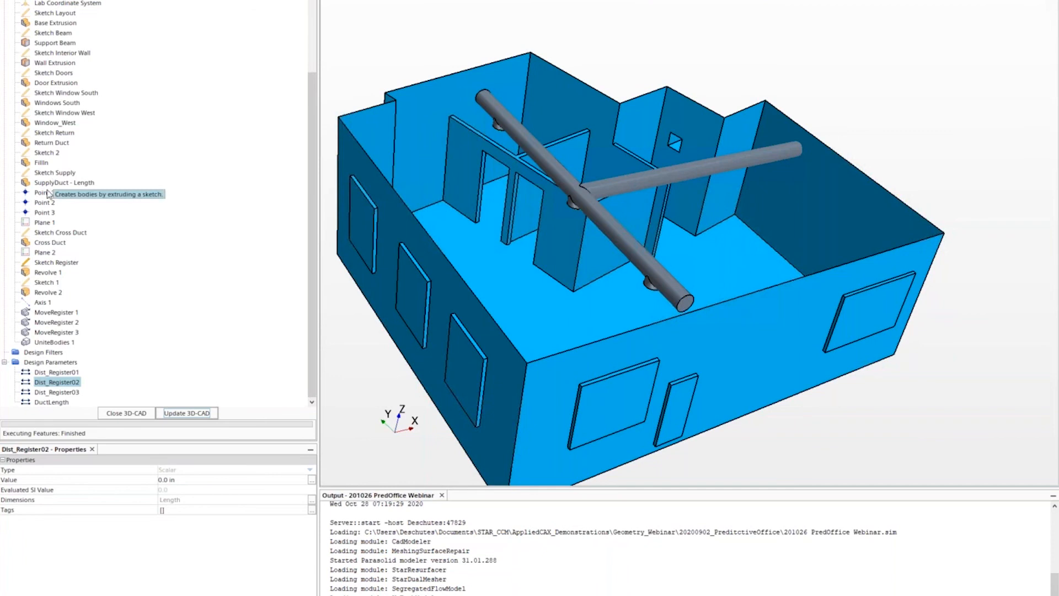
scroll(685, 211, "down", 3)
left_click_drag(727, 232, 739, 295)
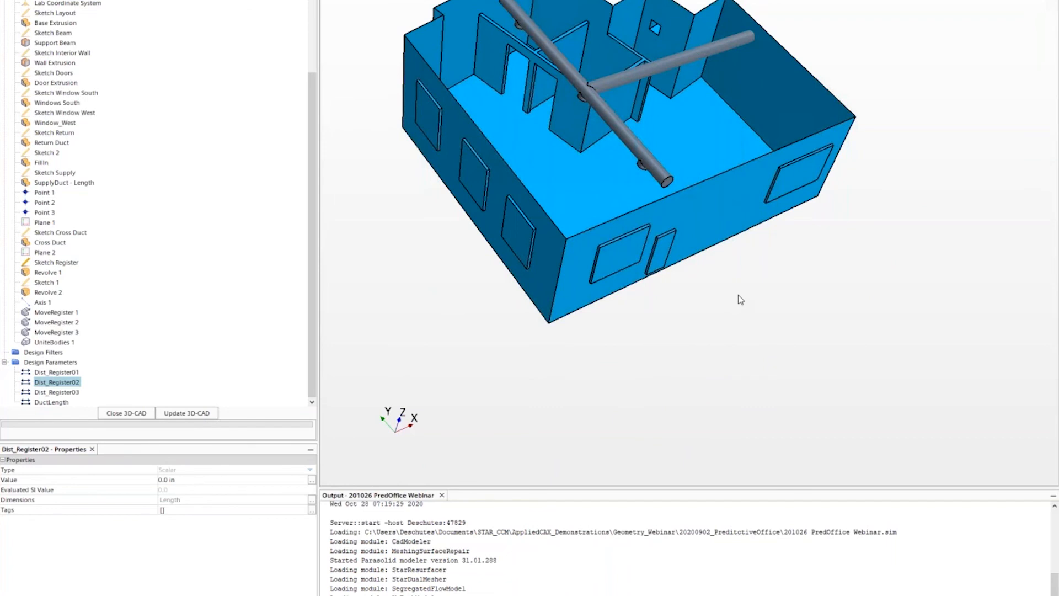
- Close 3D-CAD and create new geometry parts from 3D-CAD Model 1 with default options
left_click(125, 412)
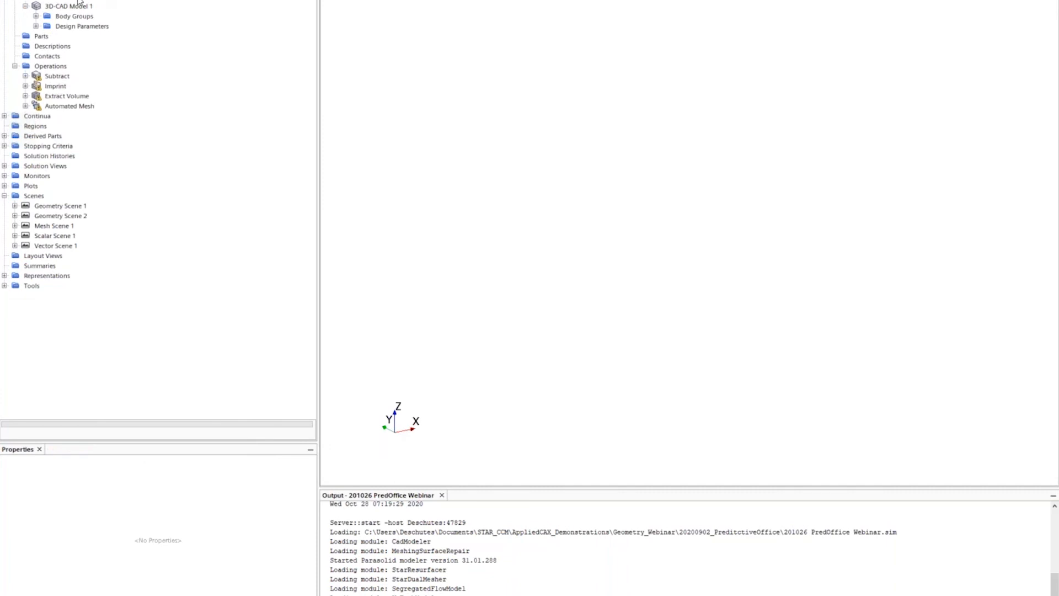
right_click(64, 7)
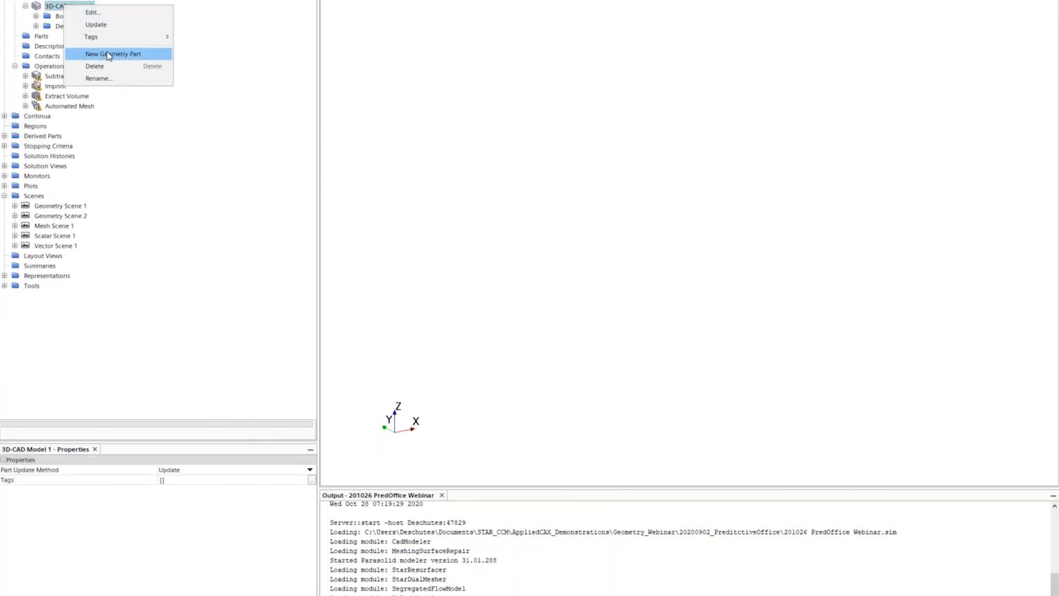
left_click(109, 55)
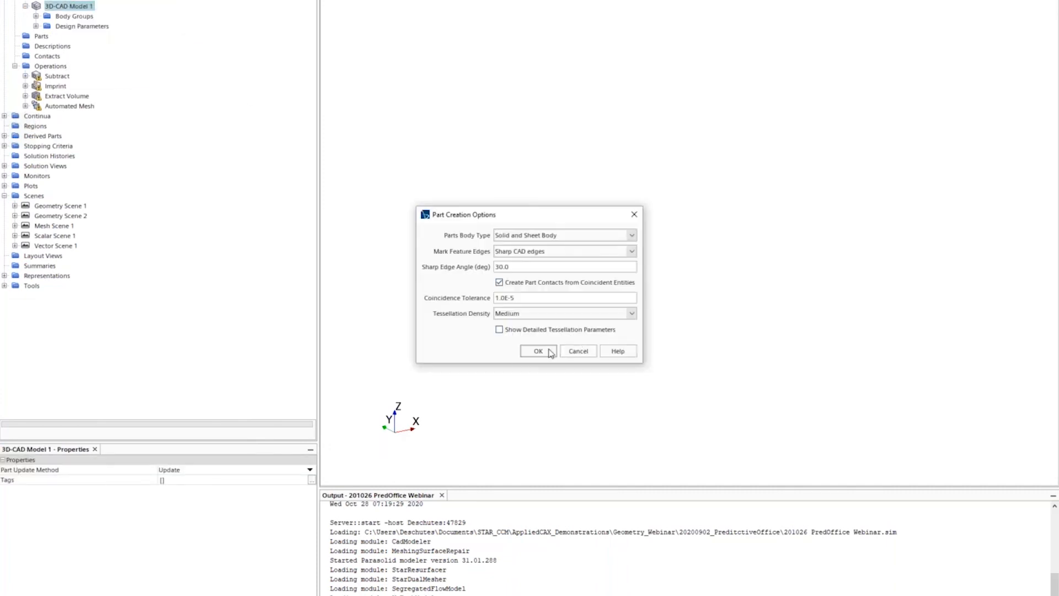
left_click(538, 351)
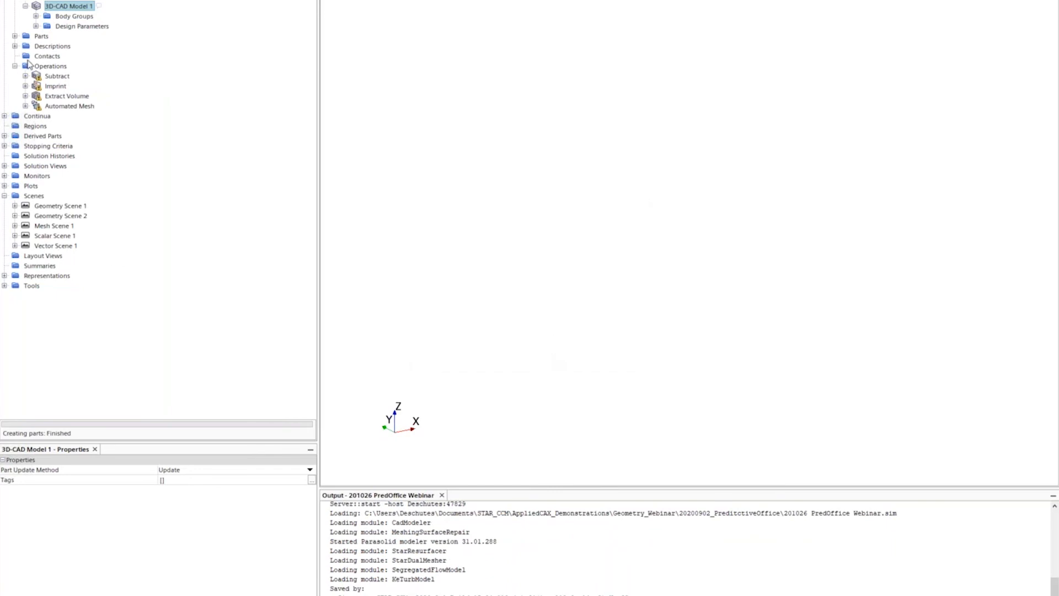
- Show the parts Baffle through Office Volume as a Surface displayer in the scene
left_click(15, 36)
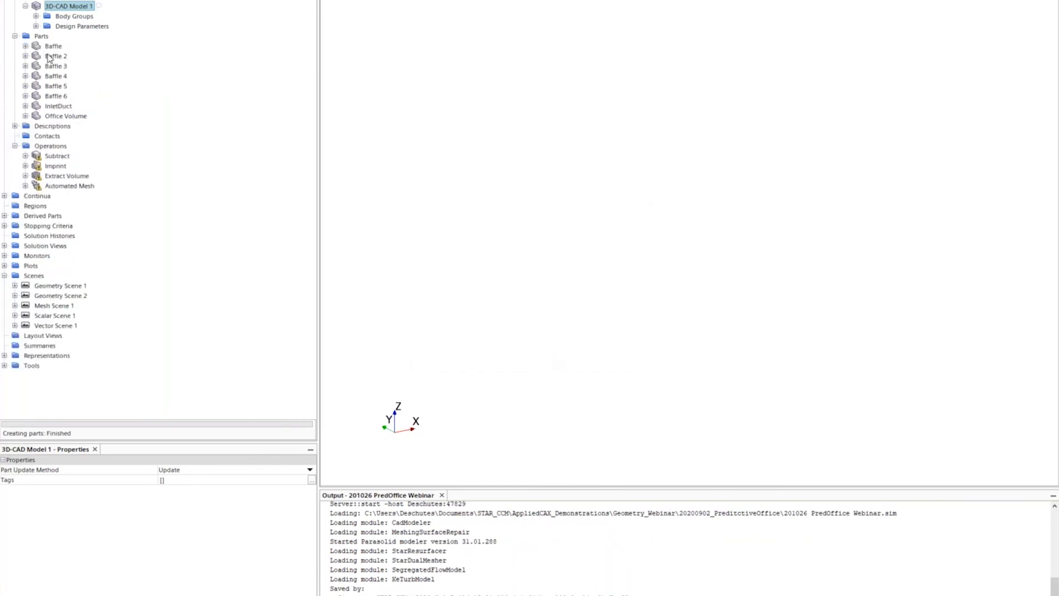
left_click(50, 46)
left_click(62, 114, "shift")
left_click_drag(92, 116, 453, 292)
left_click(546, 239)
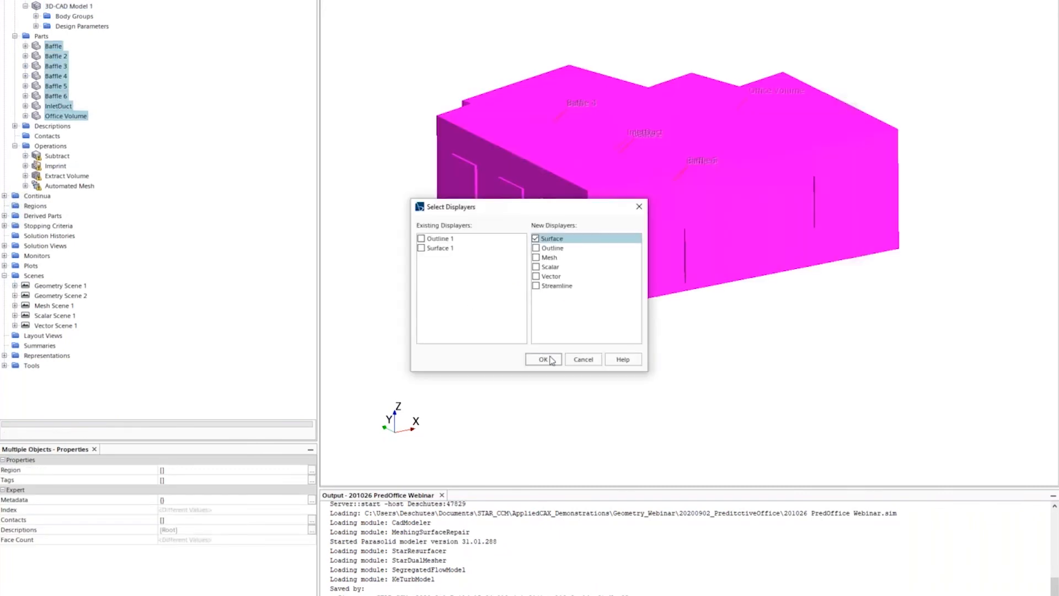
left_click(549, 360)
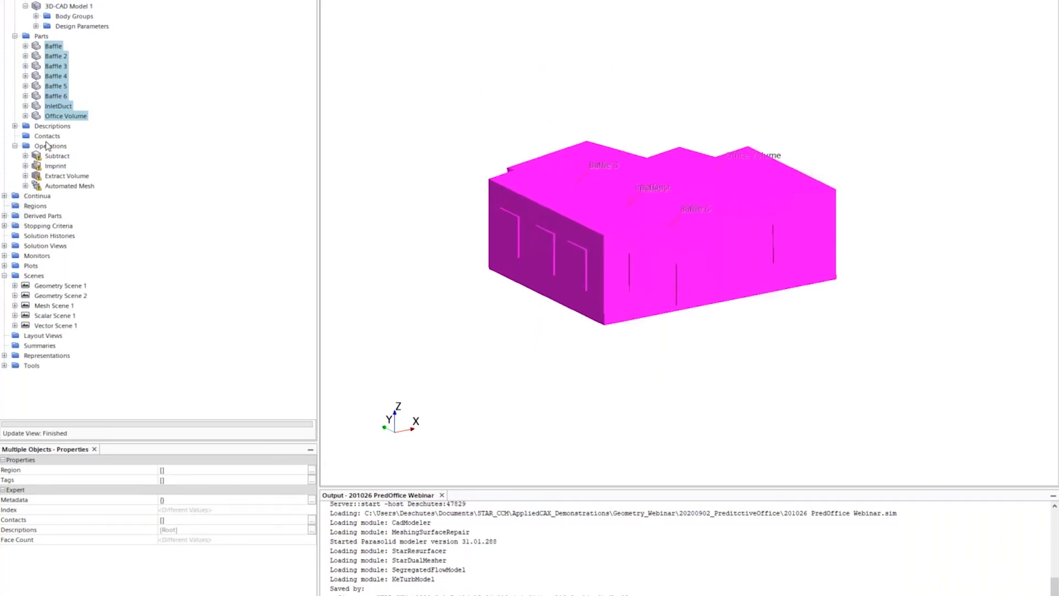
- Review the Geometry Scene 1 and 2 settings and the Surface 1 and 2 displayers
left_click(402, 99)
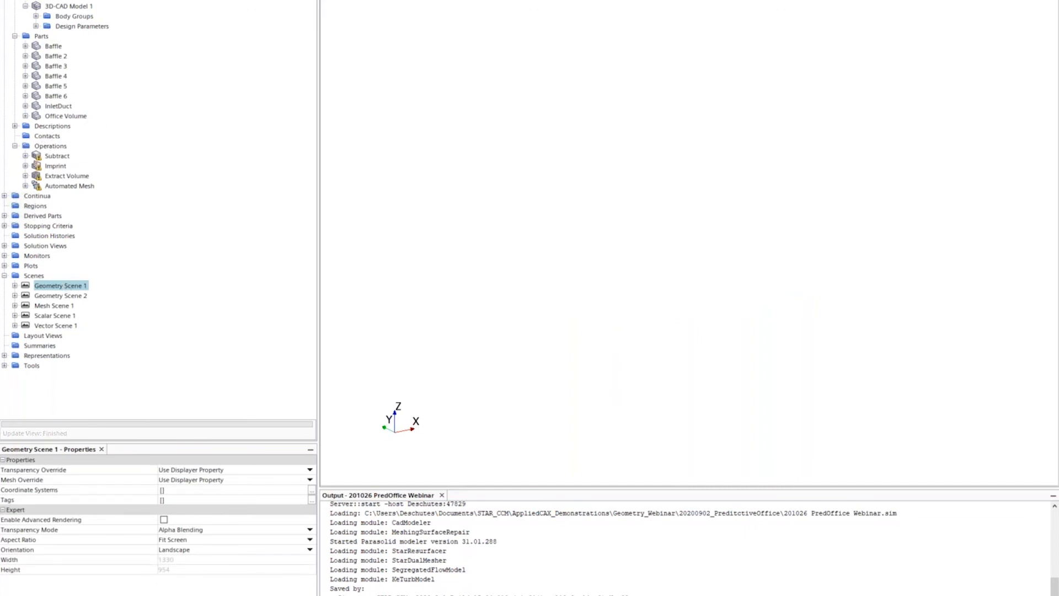
left_click(39, 295)
left_click(14, 285)
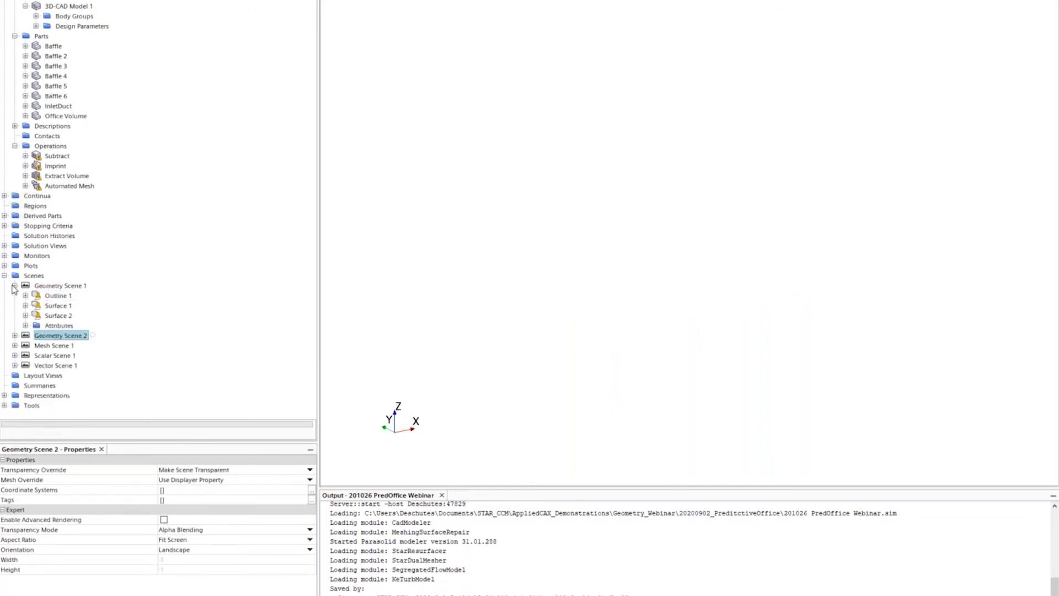
left_click(55, 306)
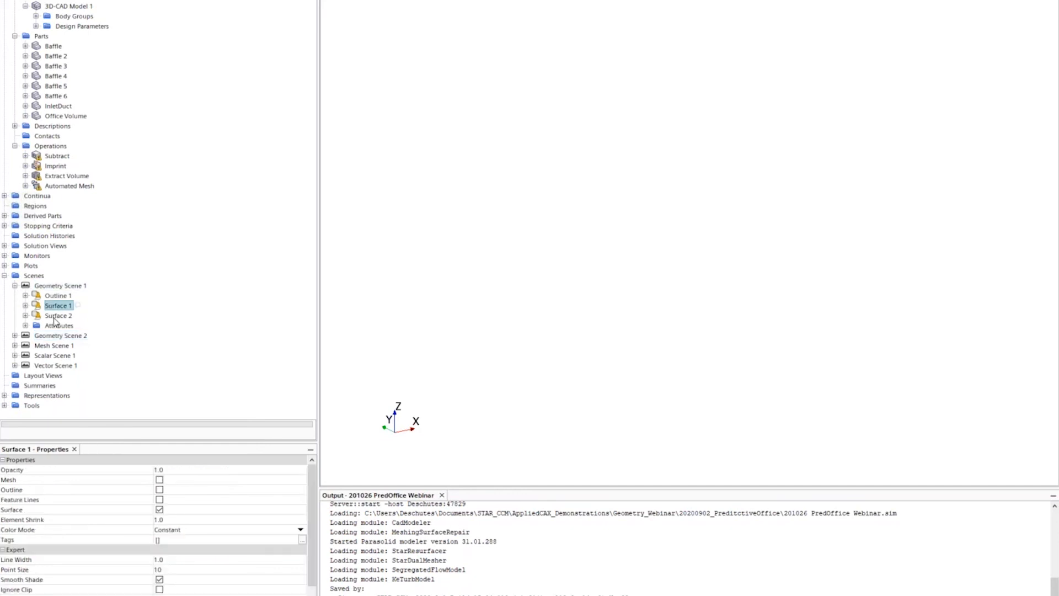
scroll(154, 524, "down", 2)
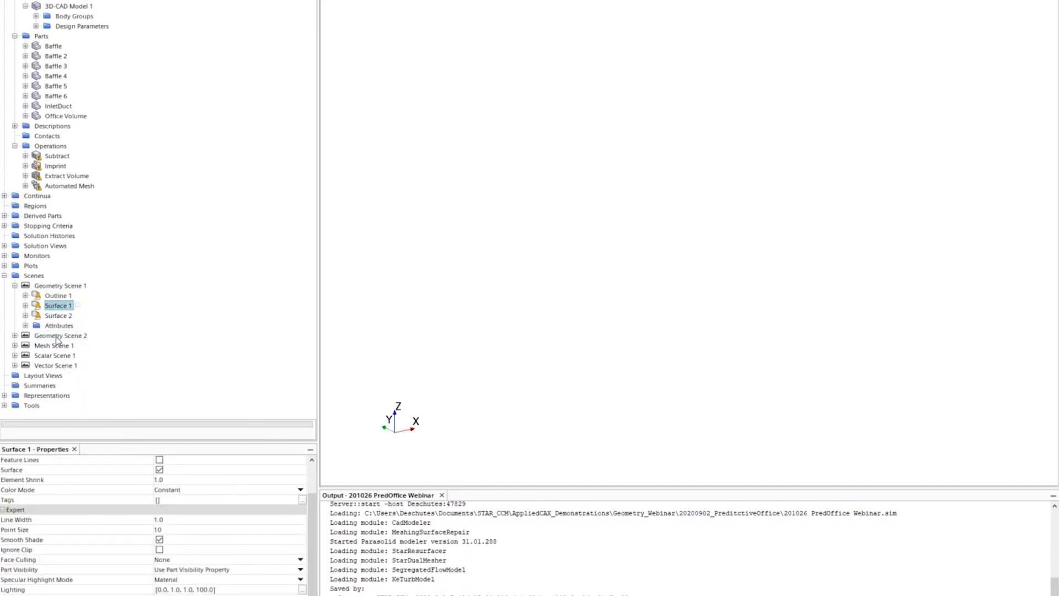
left_click(57, 315)
scroll(208, 580, "down", 2)
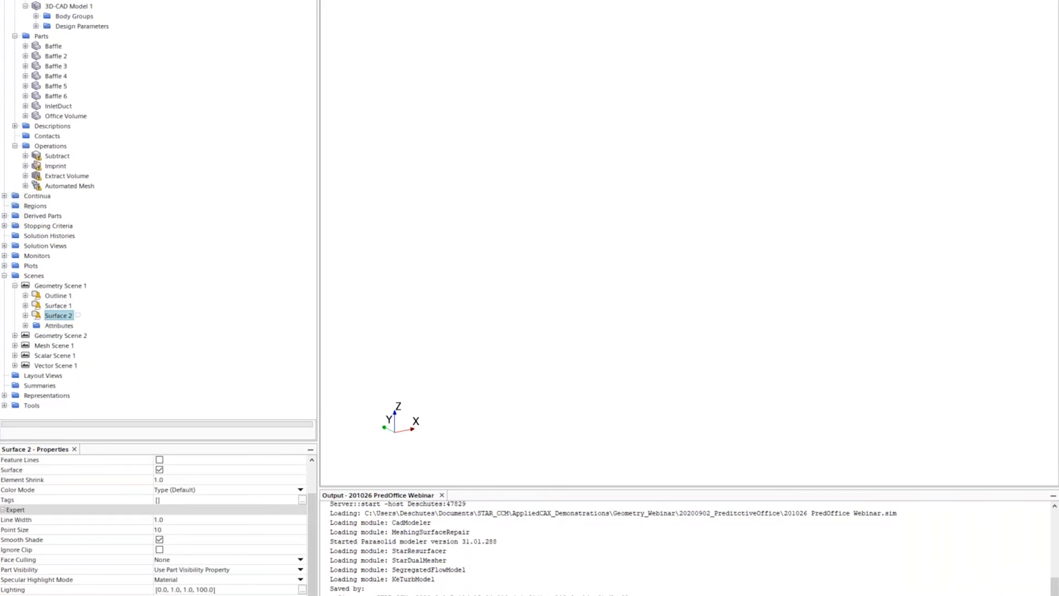
left_click(208, 579)
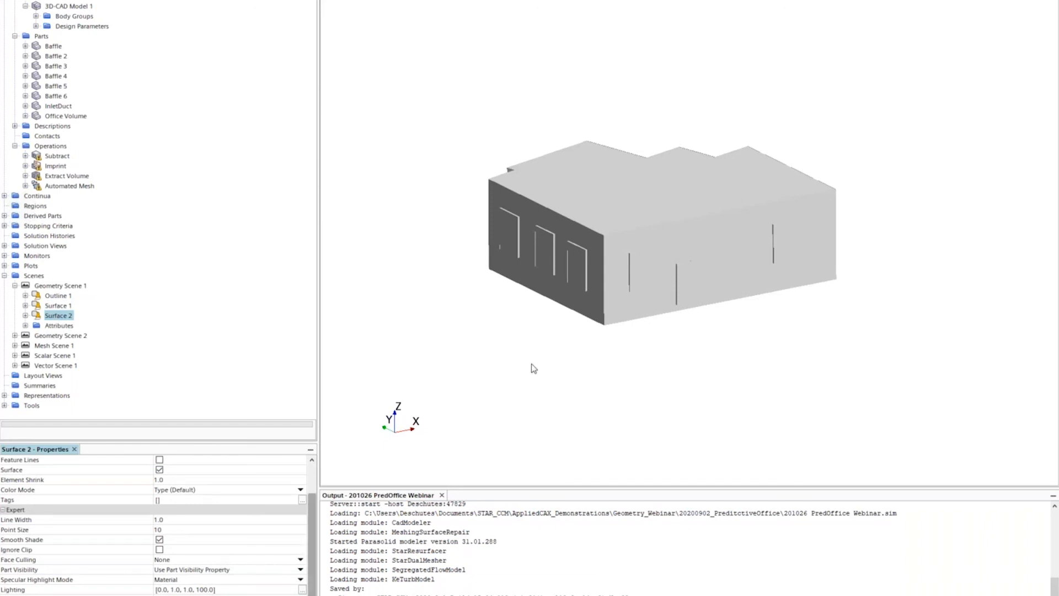
left_click(62, 156)
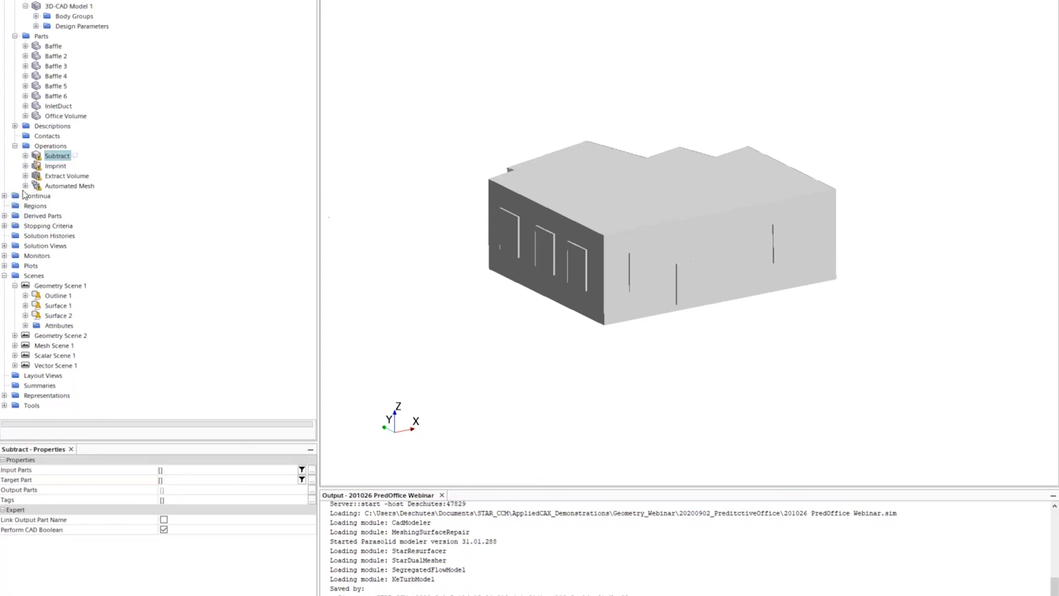
- Set the Subtract operation's input parts to InletDuct and Office Volume
left_click(312, 471)
left_click(255, 120)
left_click(229, 110, "ctrl")
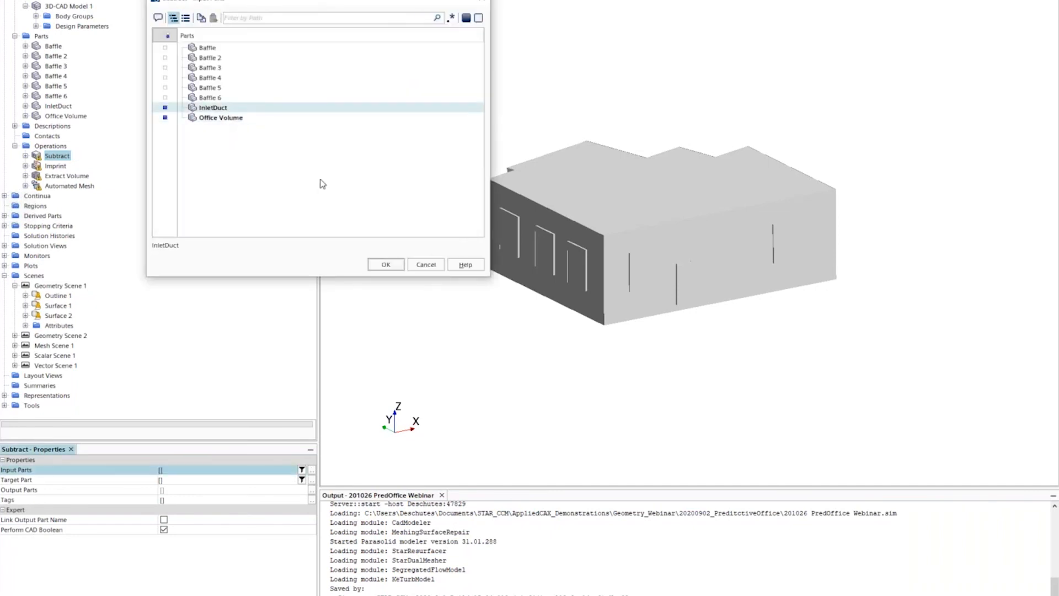
left_click(387, 266)
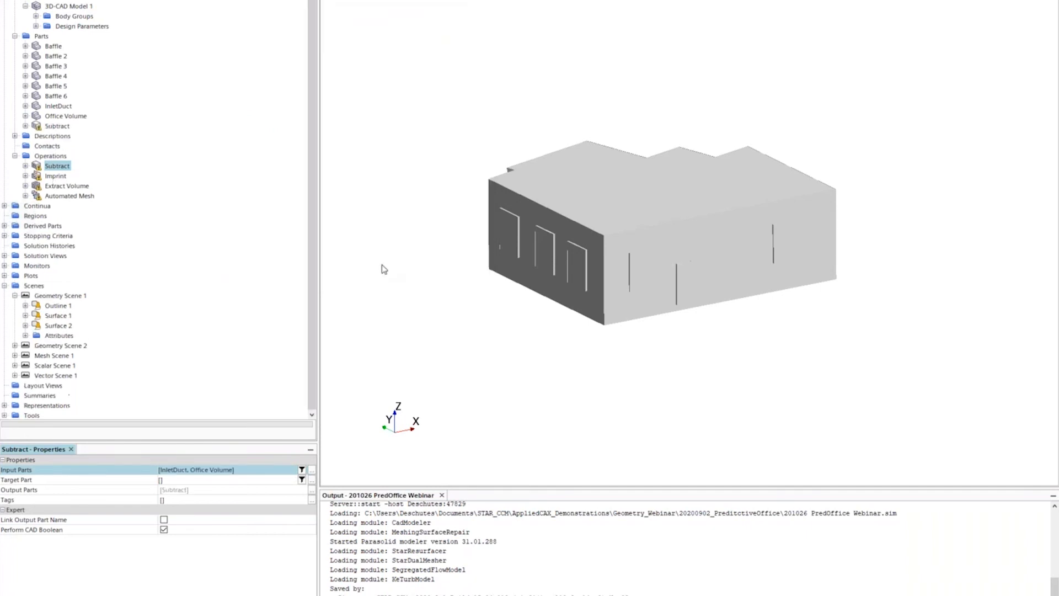
right_click(58, 166)
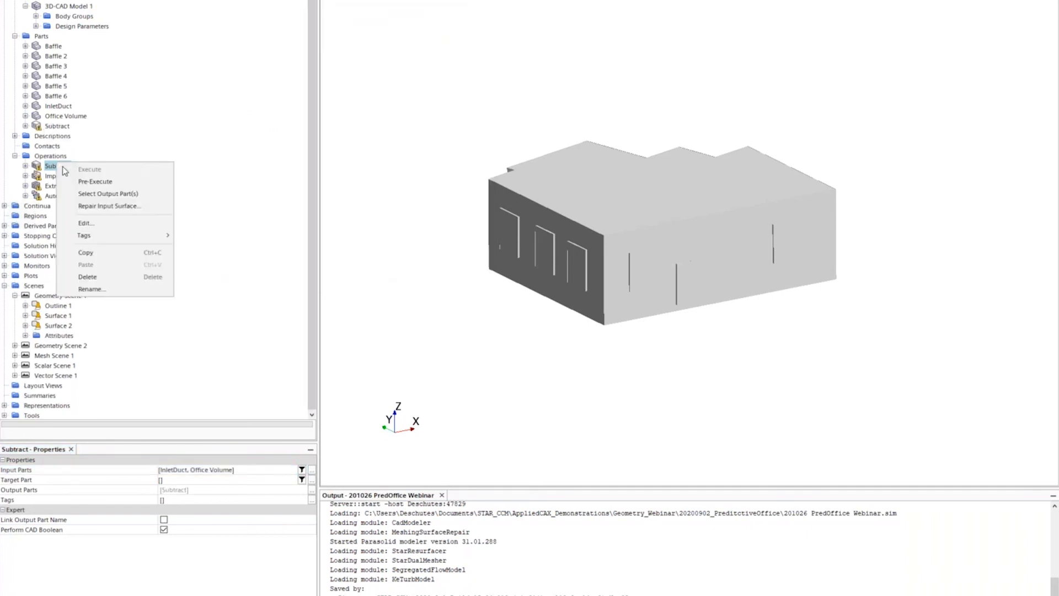
key("Escape")
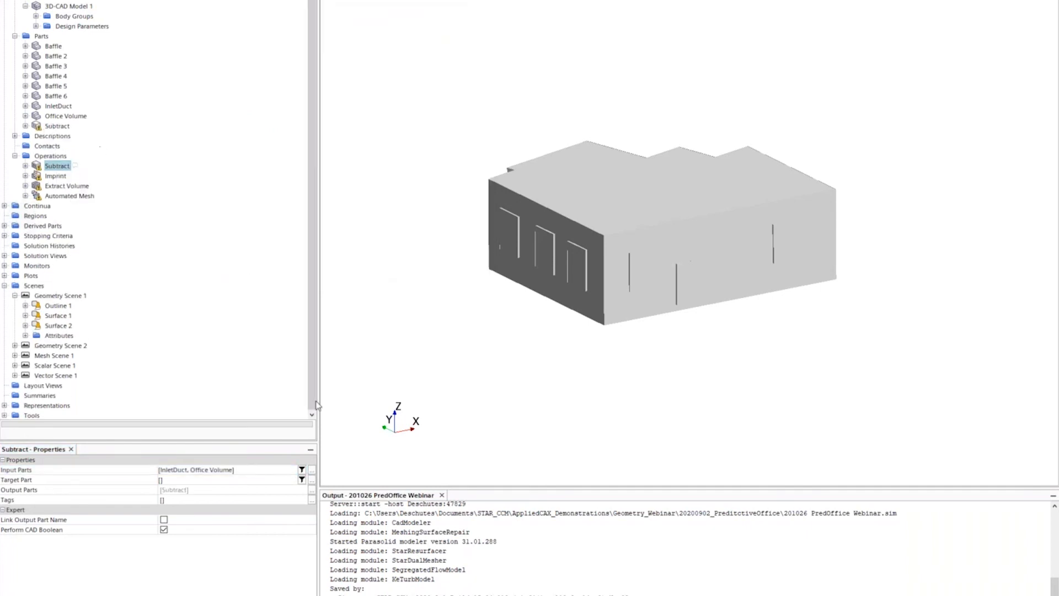
- Make Office Volume the target part, execute Subtract, and orbit the new Subtract part
left_click(312, 479)
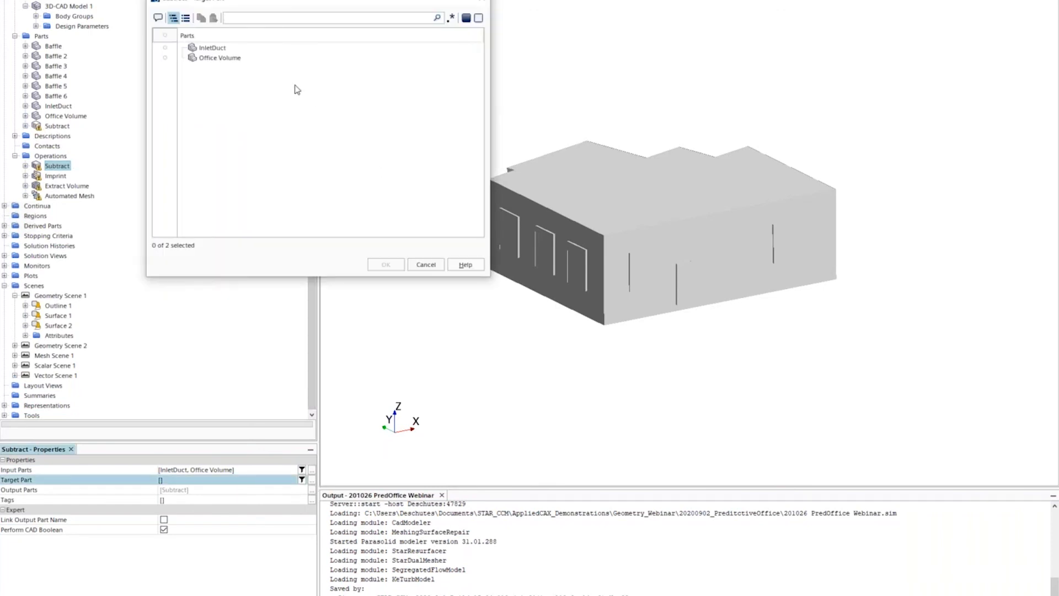
left_click(259, 62)
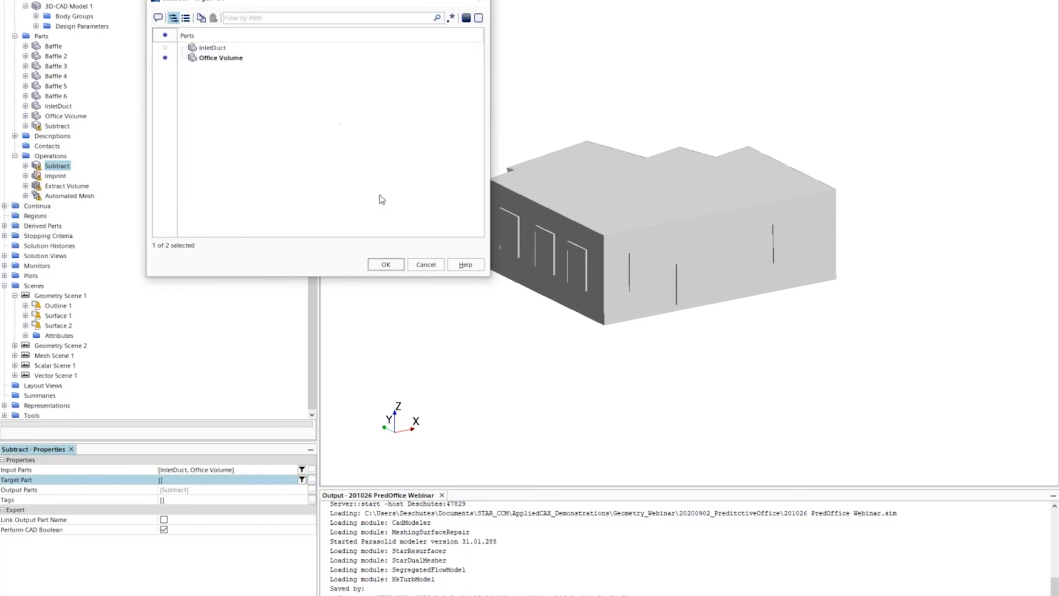
left_click(388, 264)
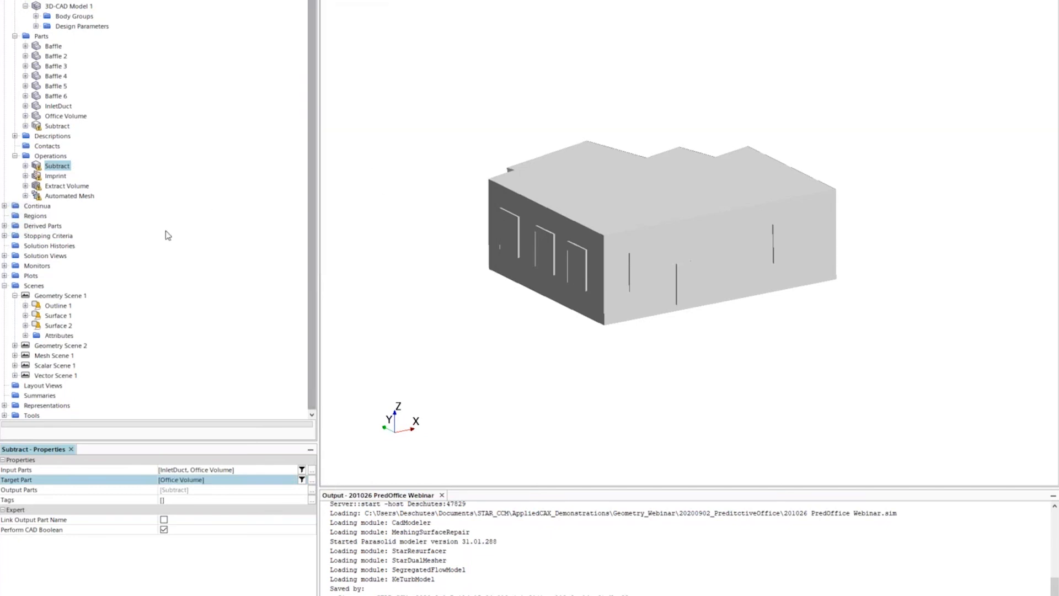
right_click(65, 166)
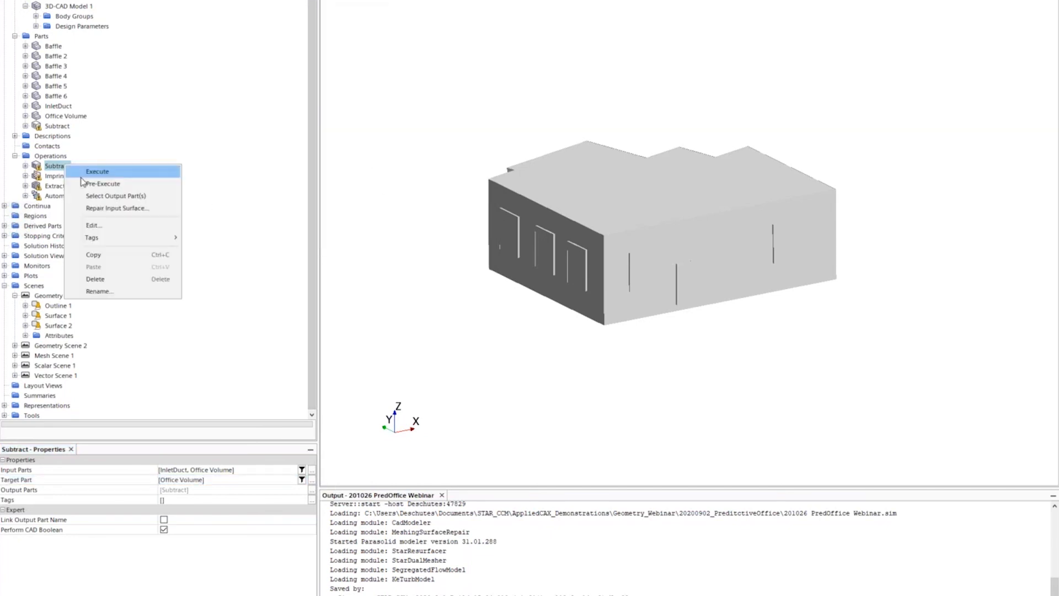
left_click(82, 175)
left_click_drag(674, 405, 541, 388)
left_click_drag(457, 85, 397, 114)
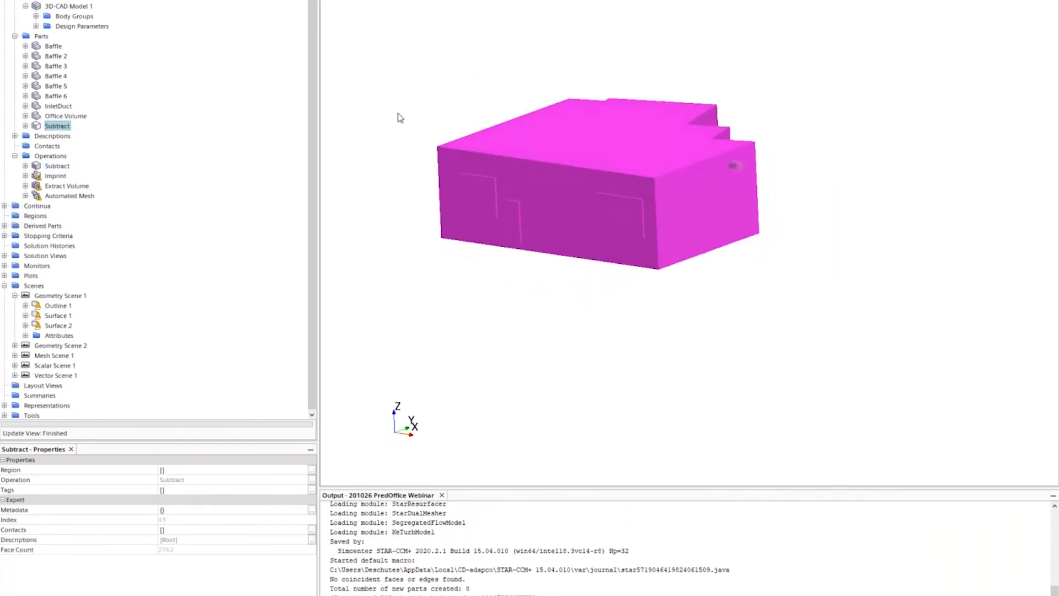
- Select the Imprint operation and browse the view orientation and scene creation options
left_click(56, 176)
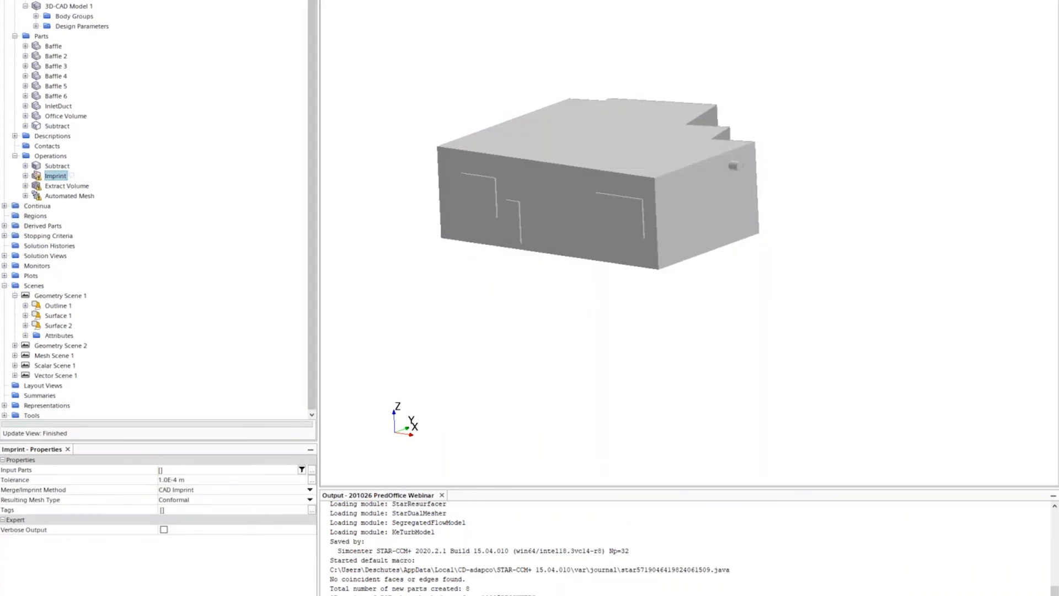
left_click(351, 0)
mouse_move(381, 1)
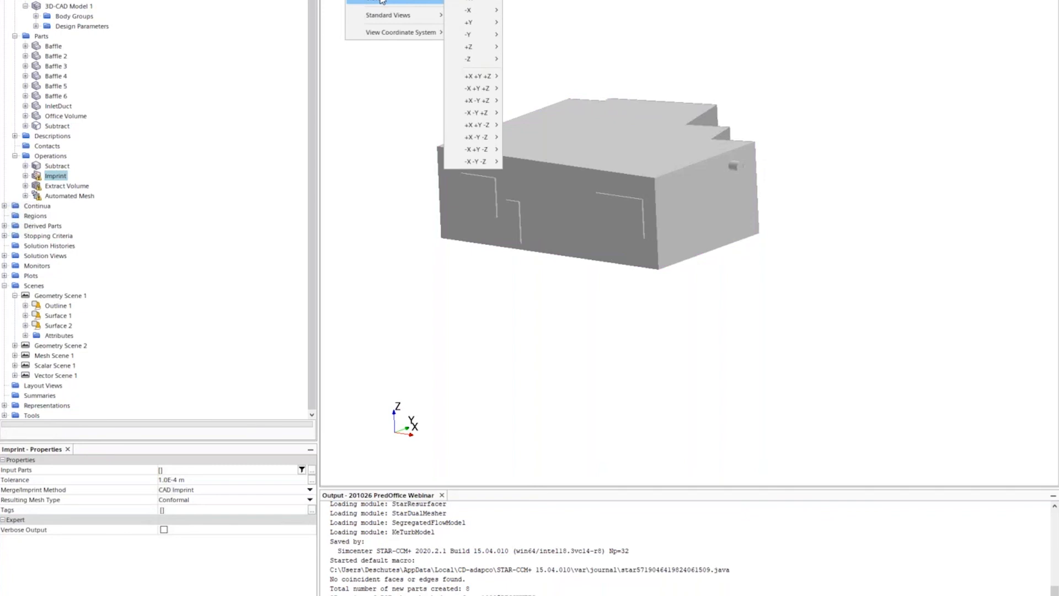
left_click(70, 174)
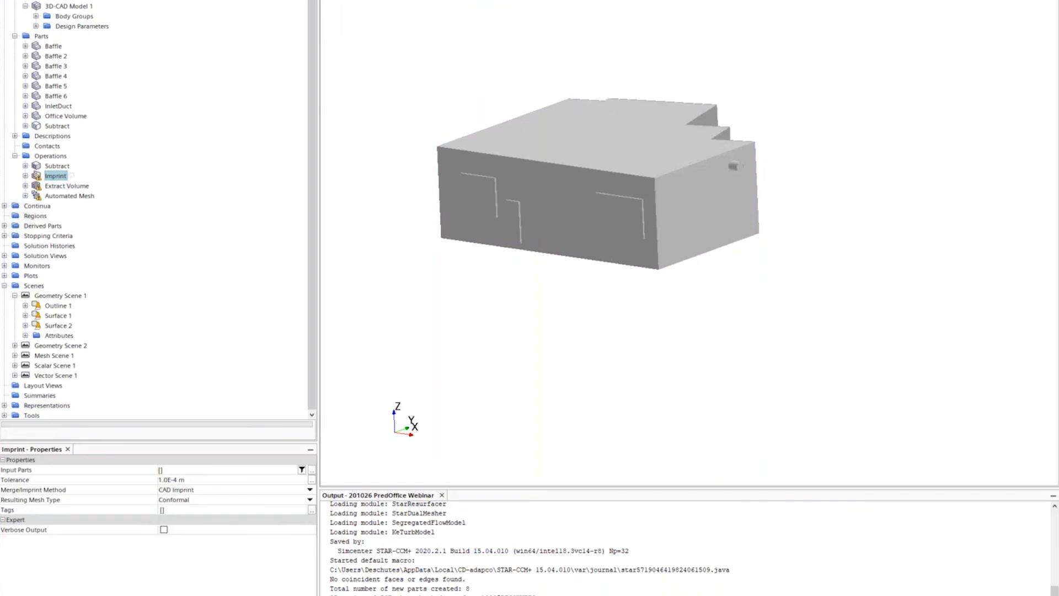
left_click(298, 0)
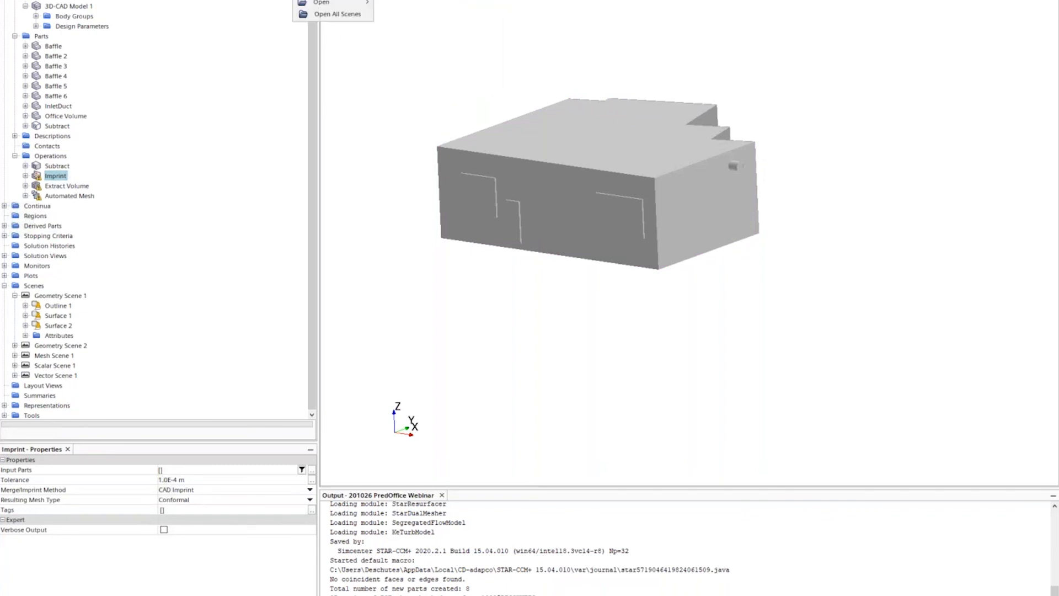
- Create a new scene showing the Baffle through InletDuct parts as a Surface displayer
left_click(326, 0)
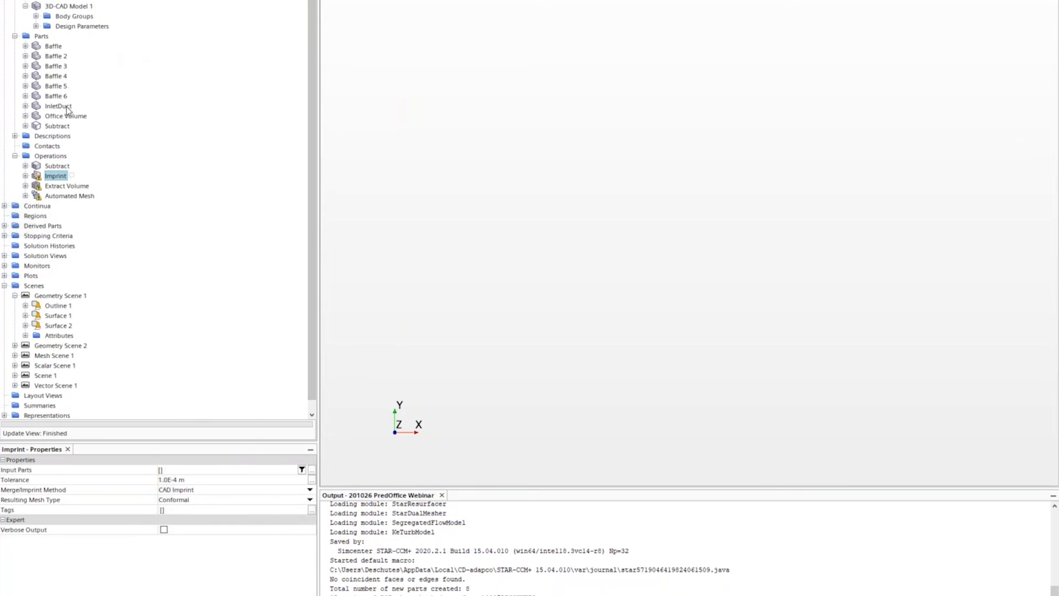
left_click(65, 106)
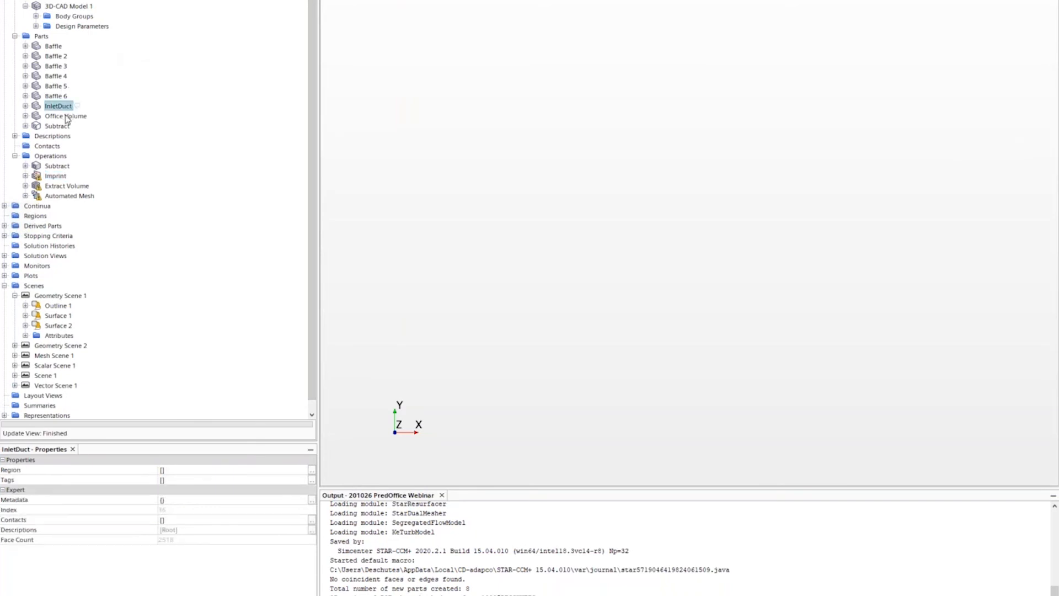
left_click(53, 47, "shift")
left_click_drag(61, 80, 529, 159)
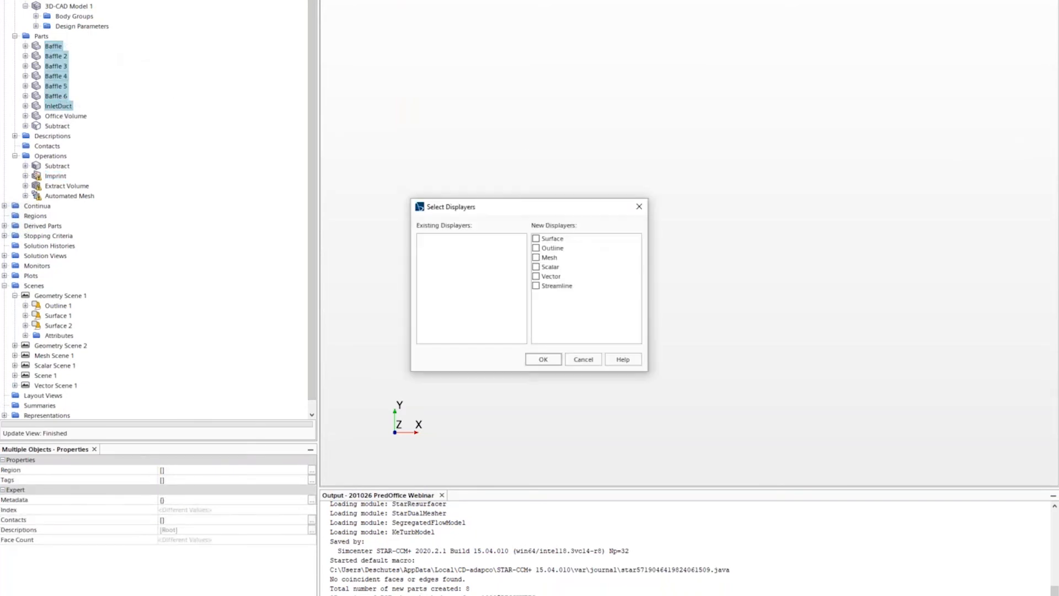
left_click(548, 239)
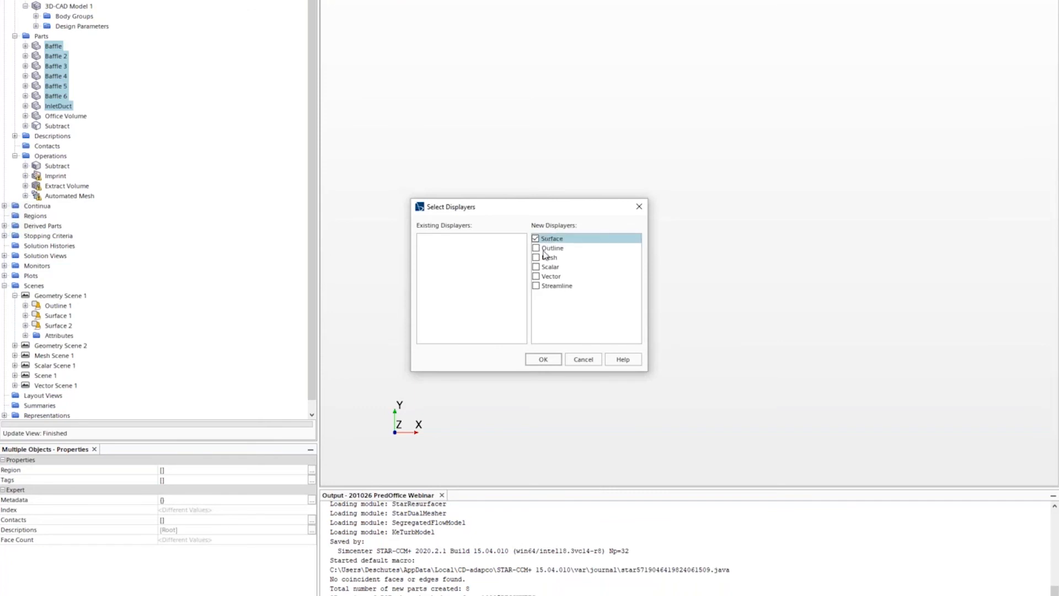
left_click(543, 359)
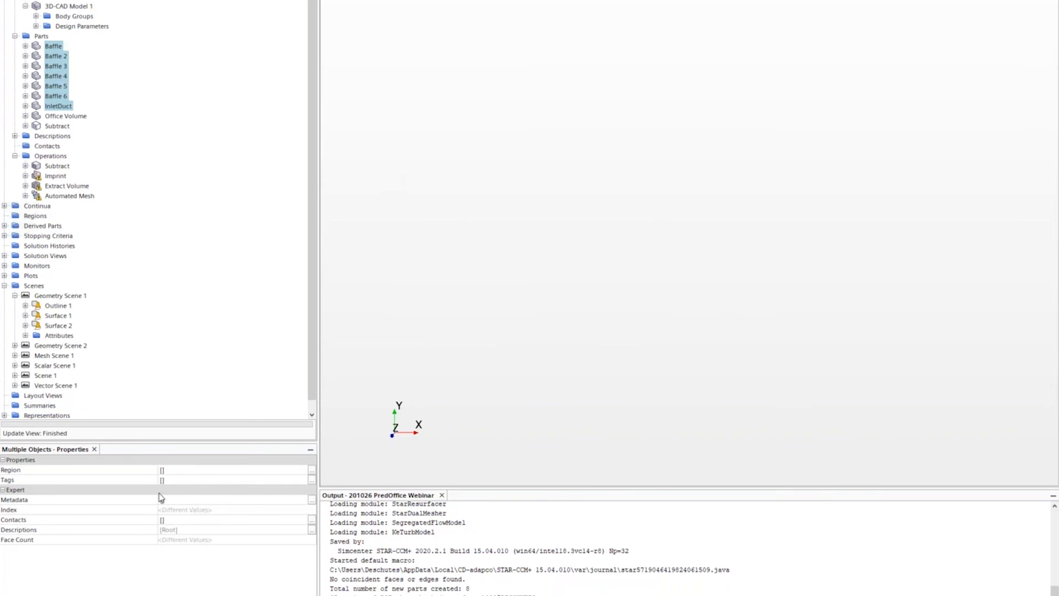
- Check the surface displayer's properties and listed parts, fitting the duct geometry into view
left_click(56, 0)
left_click(47, 0)
scroll(195, 490, "down", 2)
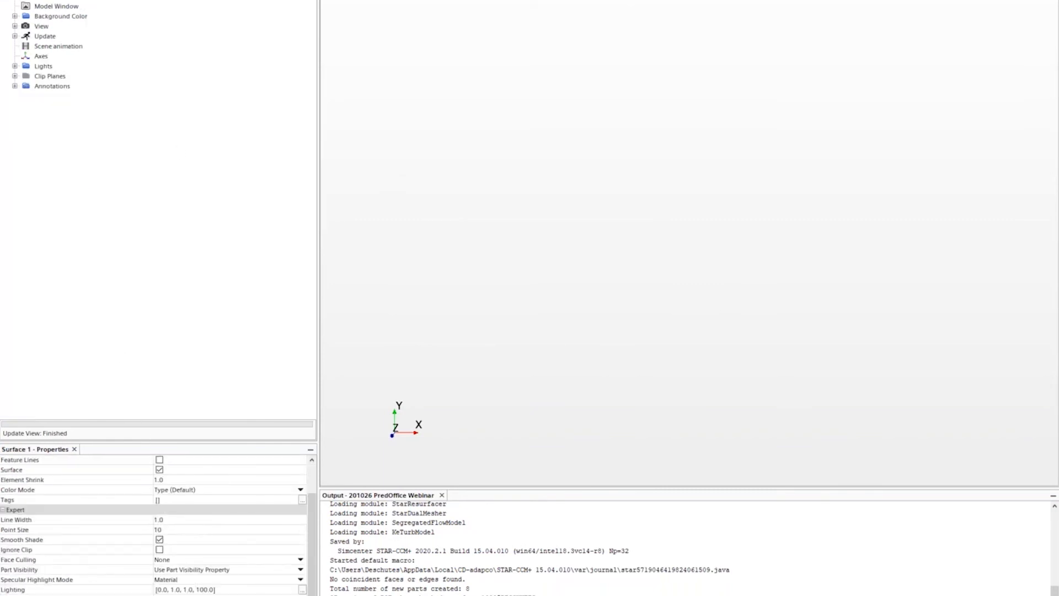
left_click(196, 490)
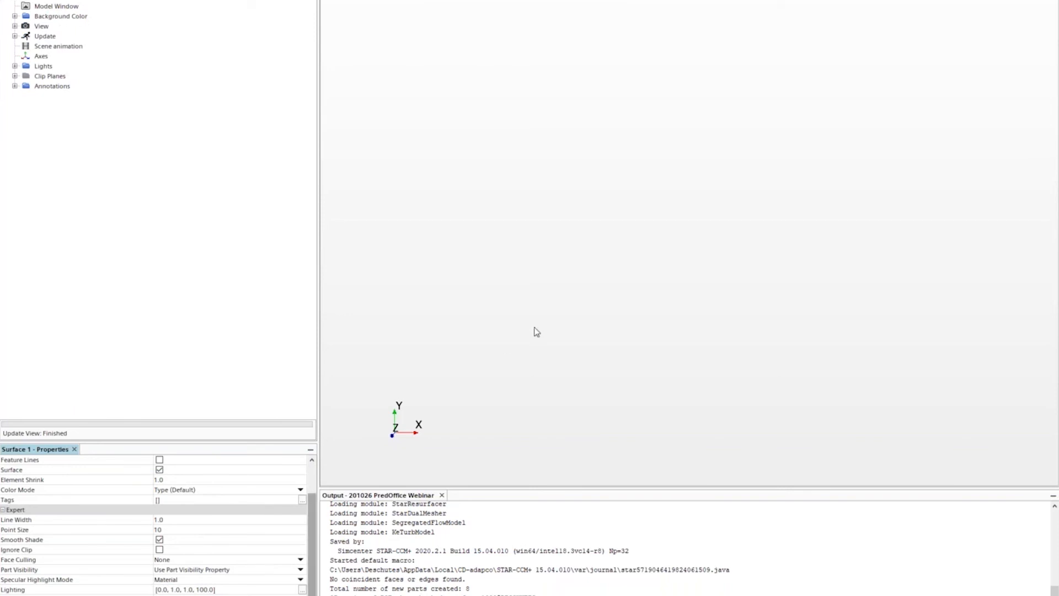
left_click(427, 79)
left_click_drag(426, 79, 553, 200)
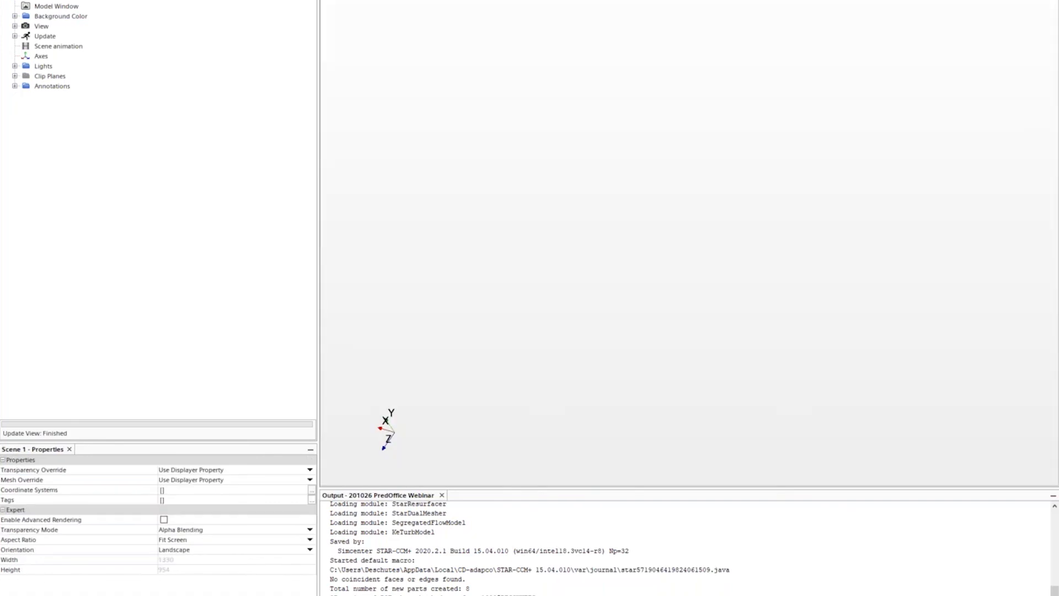
left_click(4, 0)
left_click(45, 0)
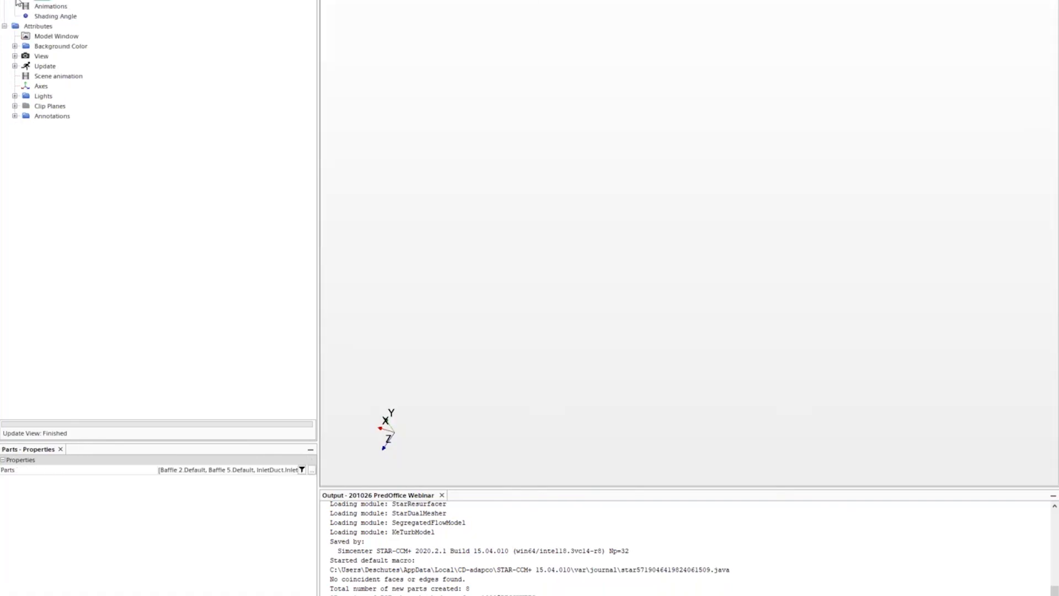
left_click(16, 1)
left_click(41, 2)
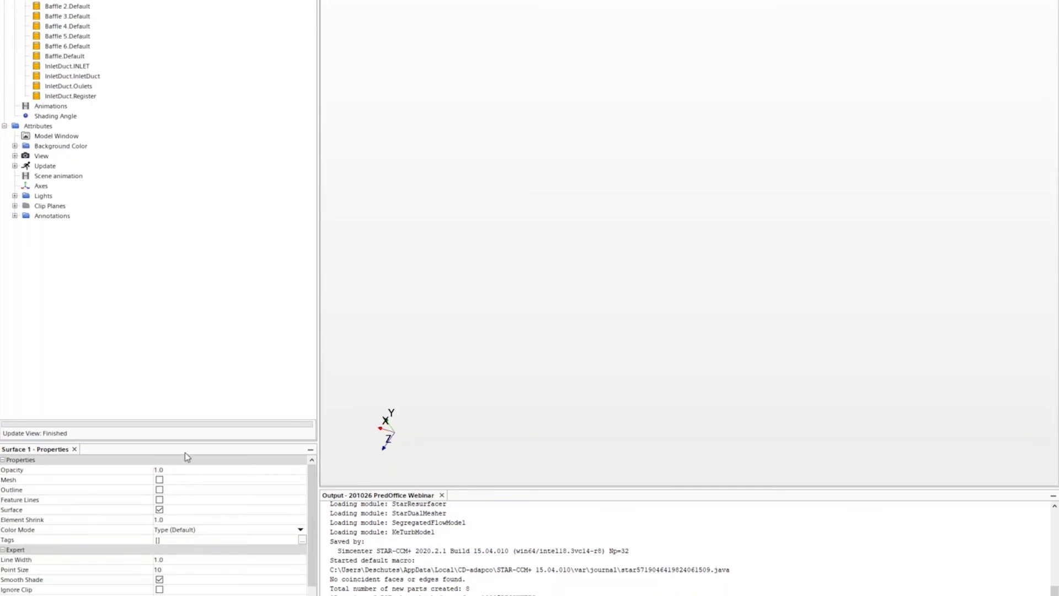
left_click_drag(578, 223, 601, 93)
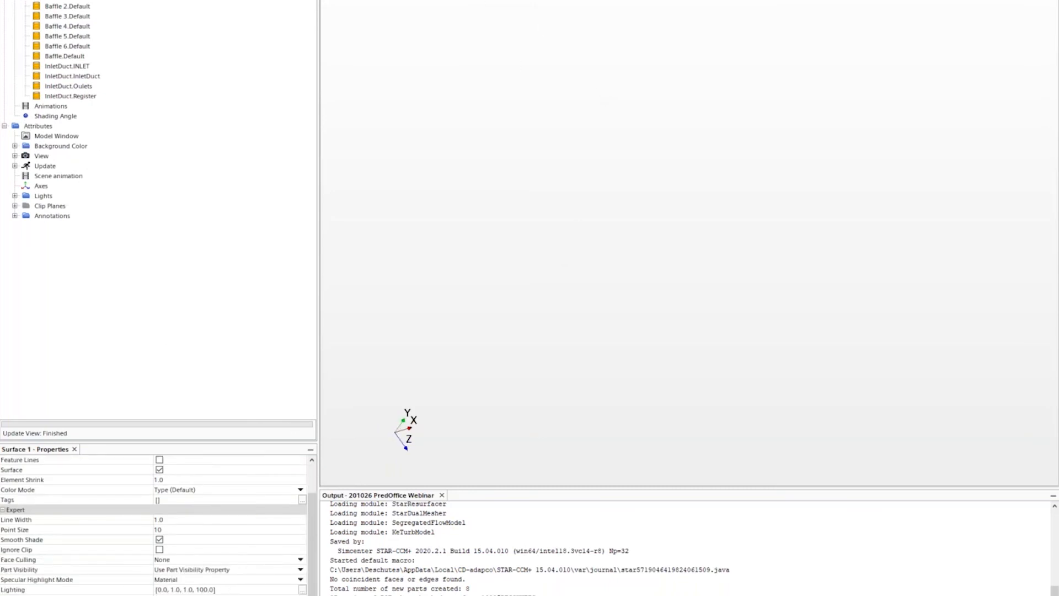
left_click(401, 1)
left_click_drag(654, 152, 739, 302)
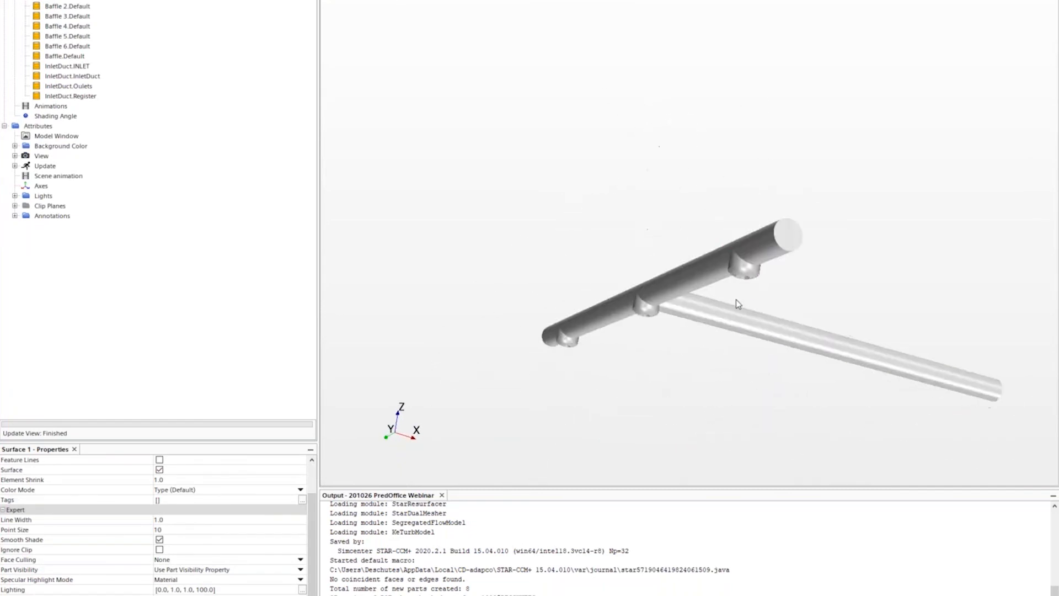
scroll(743, 319, "up", 2)
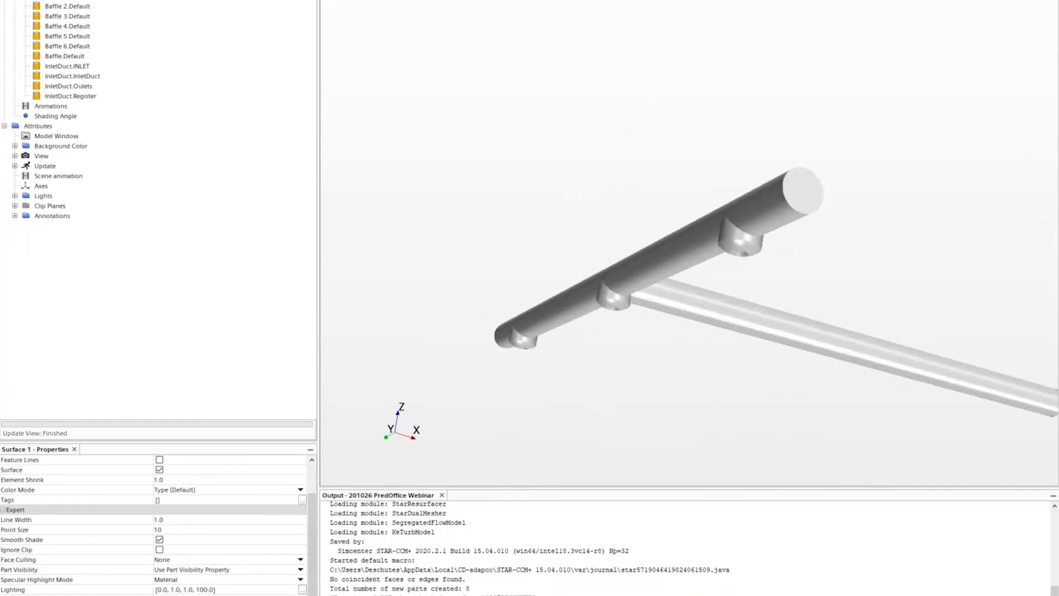
left_click(23, 0)
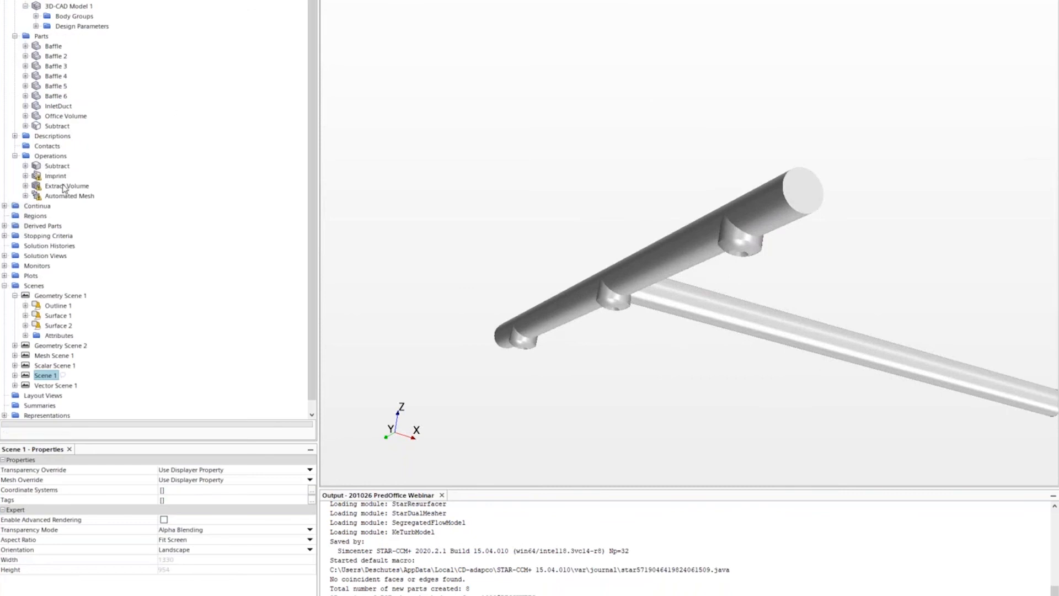
- Set Mesh Override to Show All Meshes and zoom in around the diffuser
left_click_drag(699, 160, 461, 4)
left_click(461, 1)
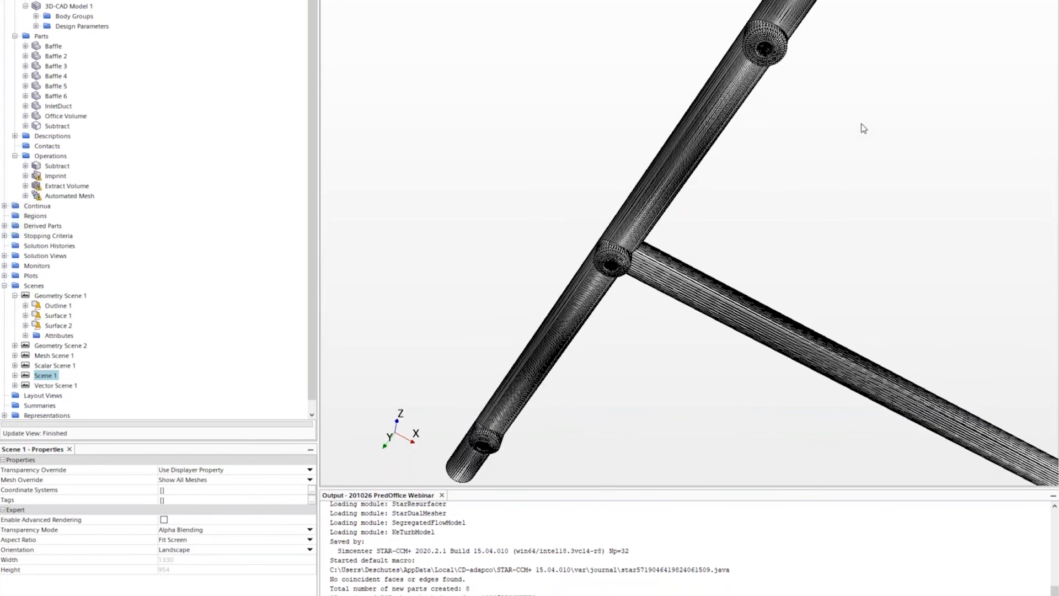
scroll(775, 32, "up", 5)
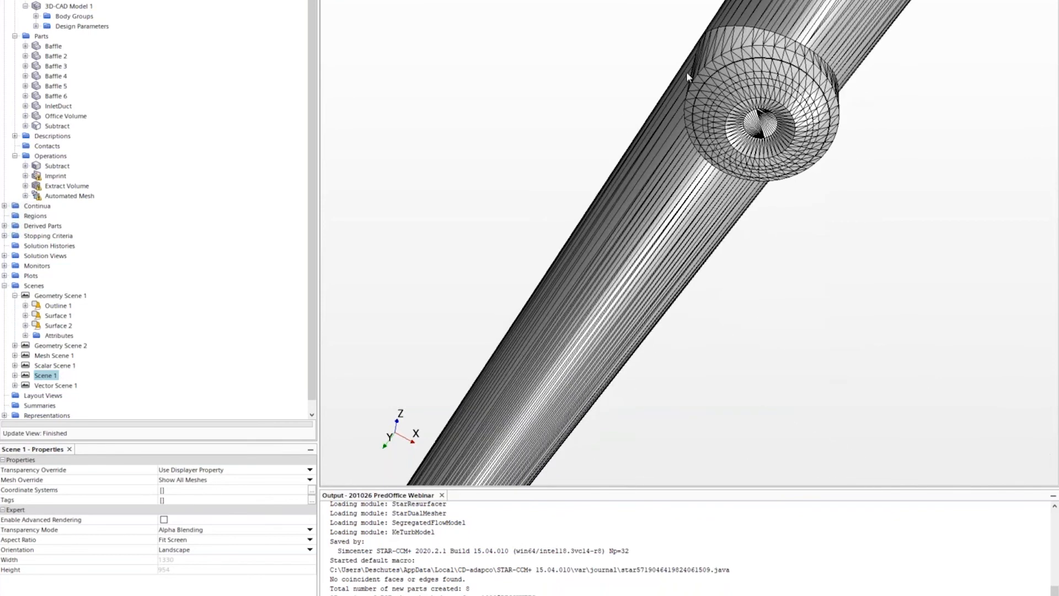
scroll(776, 74, "up", 5)
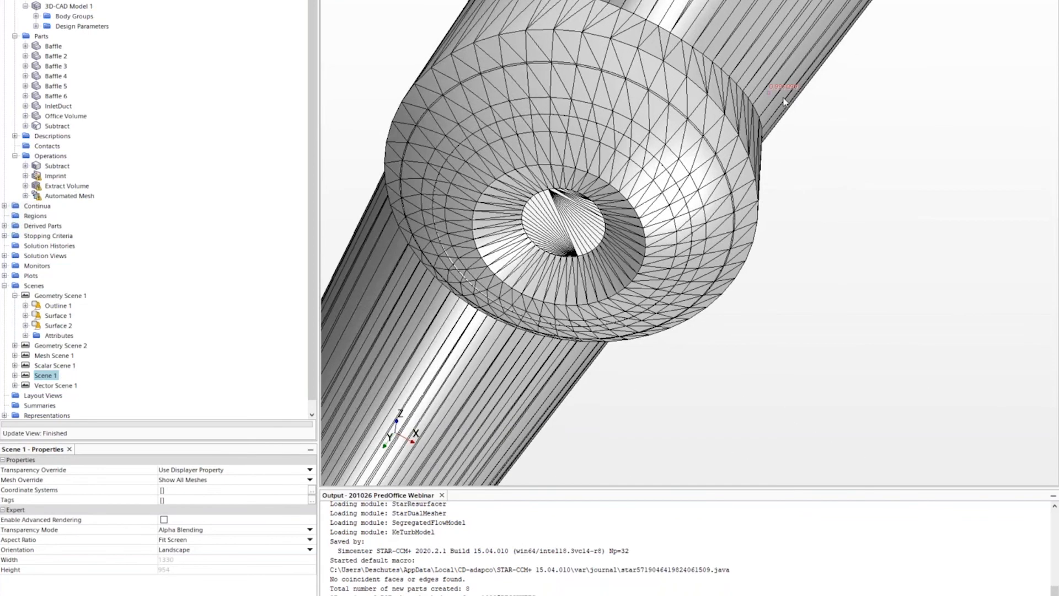
left_click_drag(805, 109, 822, 113)
scroll(816, 185, "down", 5)
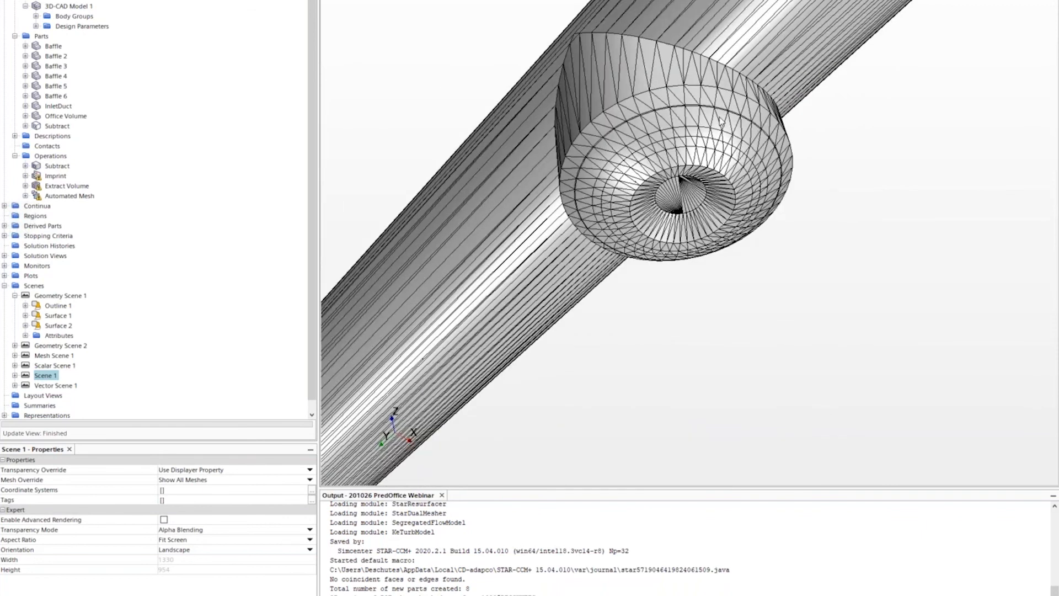
mouse_move(718, 150)
left_mouse_down()
mouse_move(724, 138)
mouse_move(718, 148)
left_mouse_up()
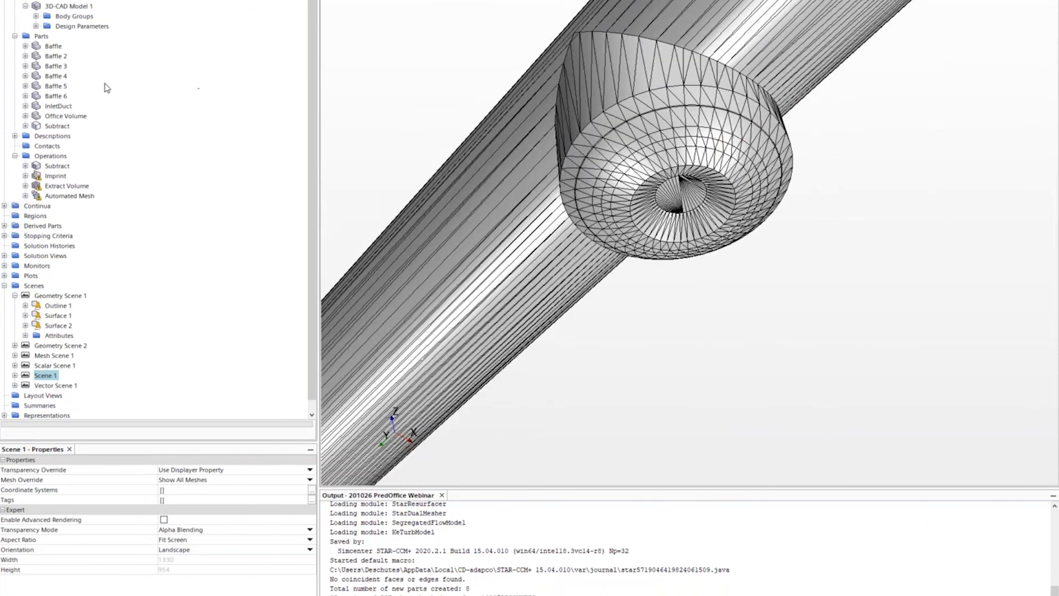
- Set the Imprint input parts to Baffle through Baffle 6 and InletDuct
left_click(56, 175)
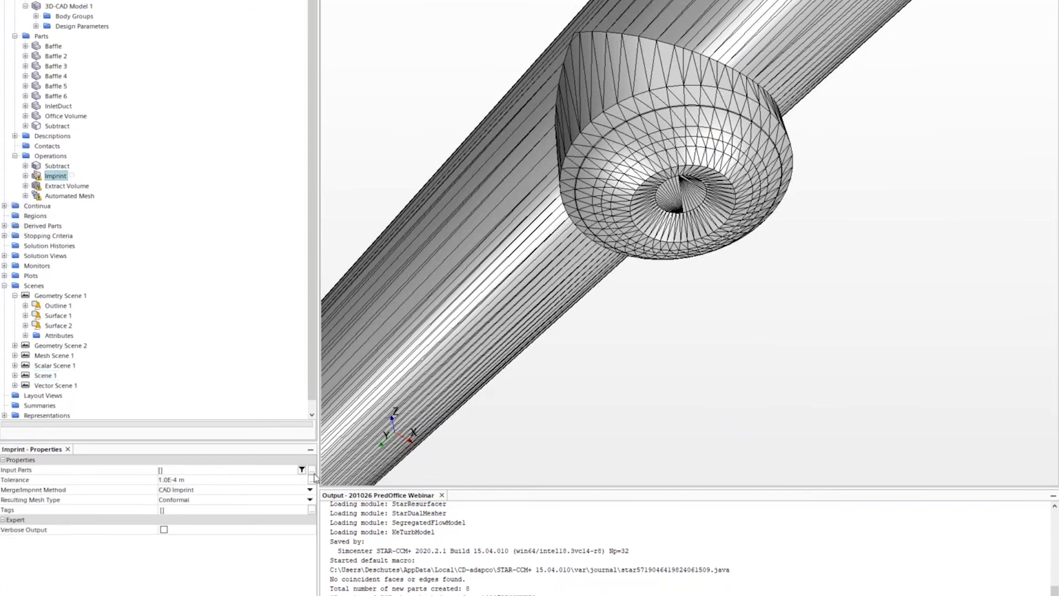
left_click(312, 475)
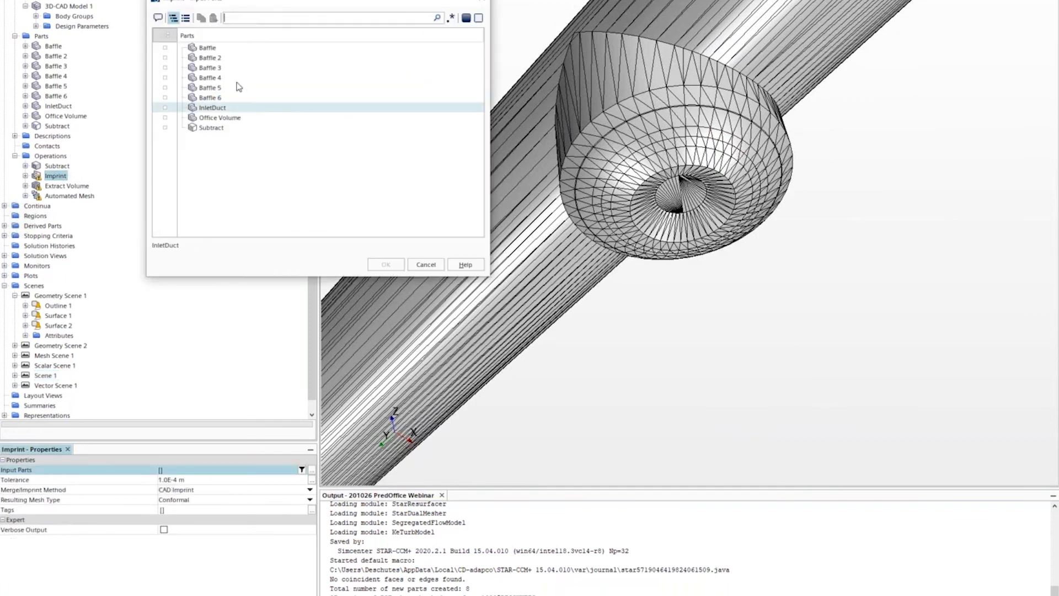
left_click(232, 49)
left_click(233, 109)
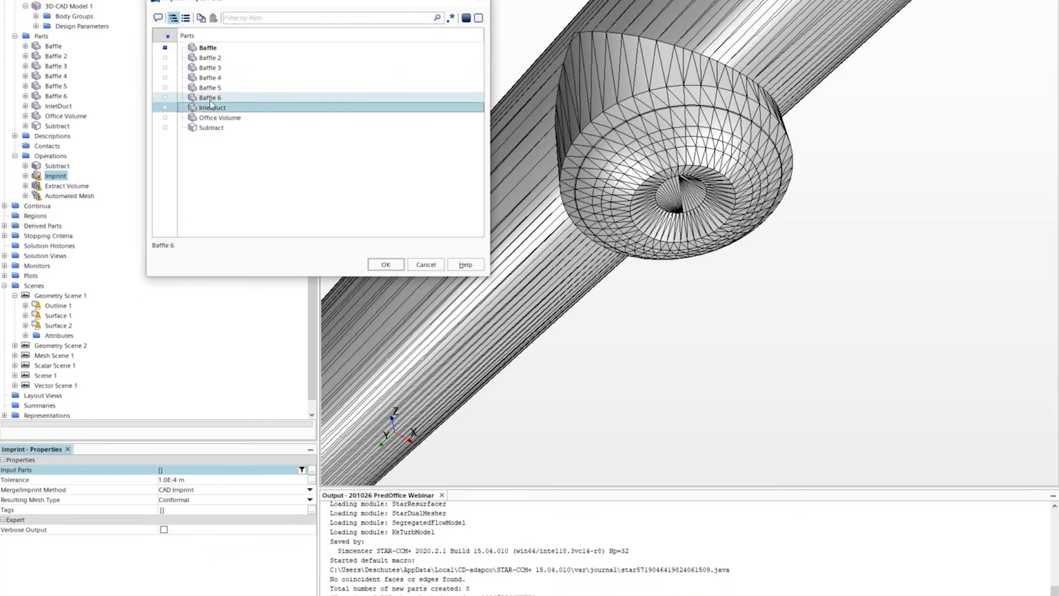
left_click(165, 108)
left_click(165, 87)
left_click(166, 67)
left_click(165, 58)
left_click(166, 78)
left_click(166, 98)
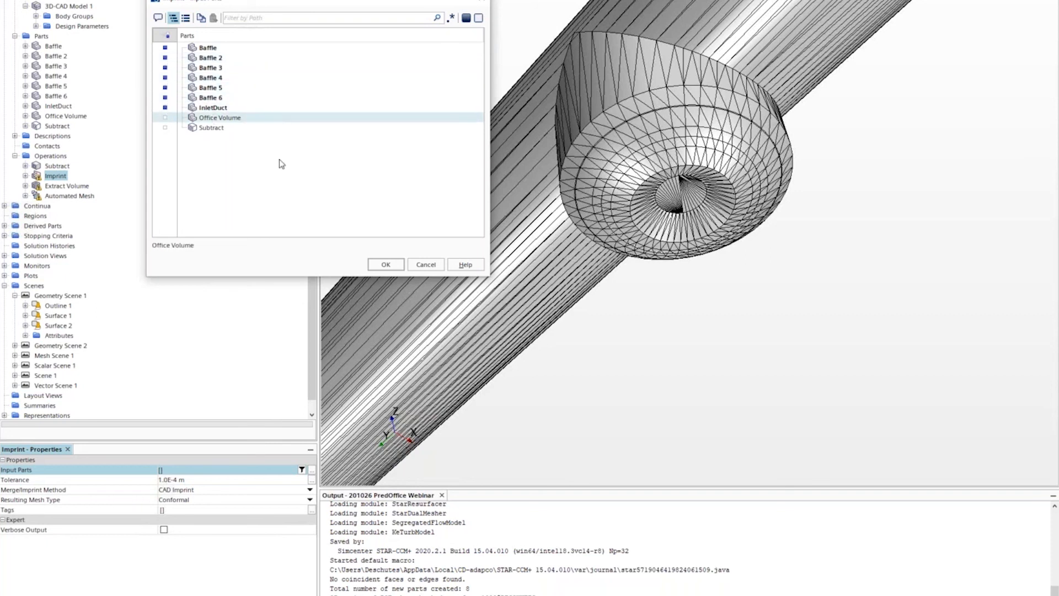
left_click(385, 264)
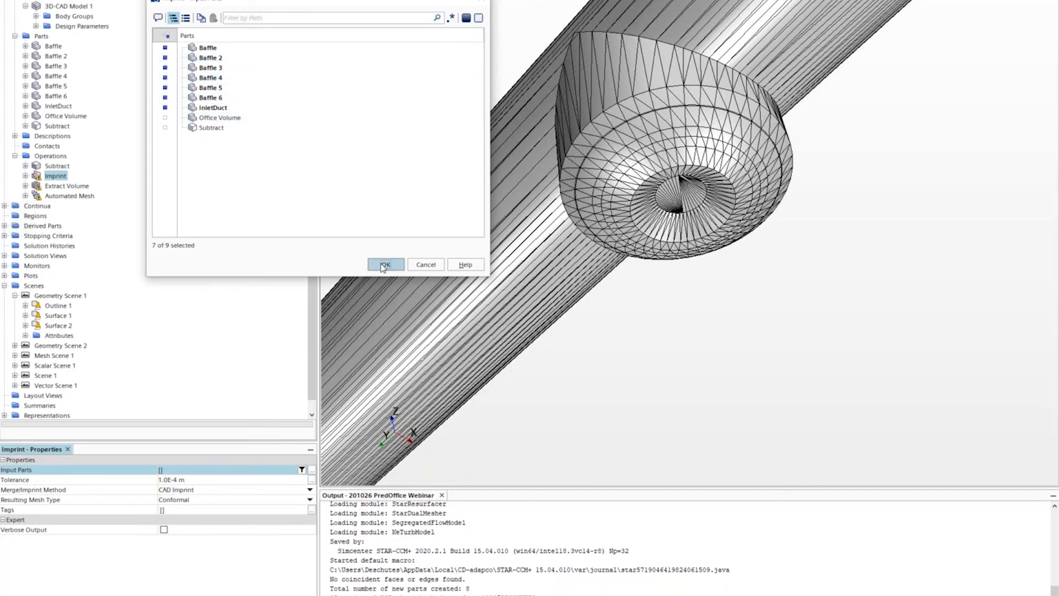
- Execute Imprint, change a Surface 1 display option, and tilt the duct model
right_click(61, 176)
left_click(93, 182)
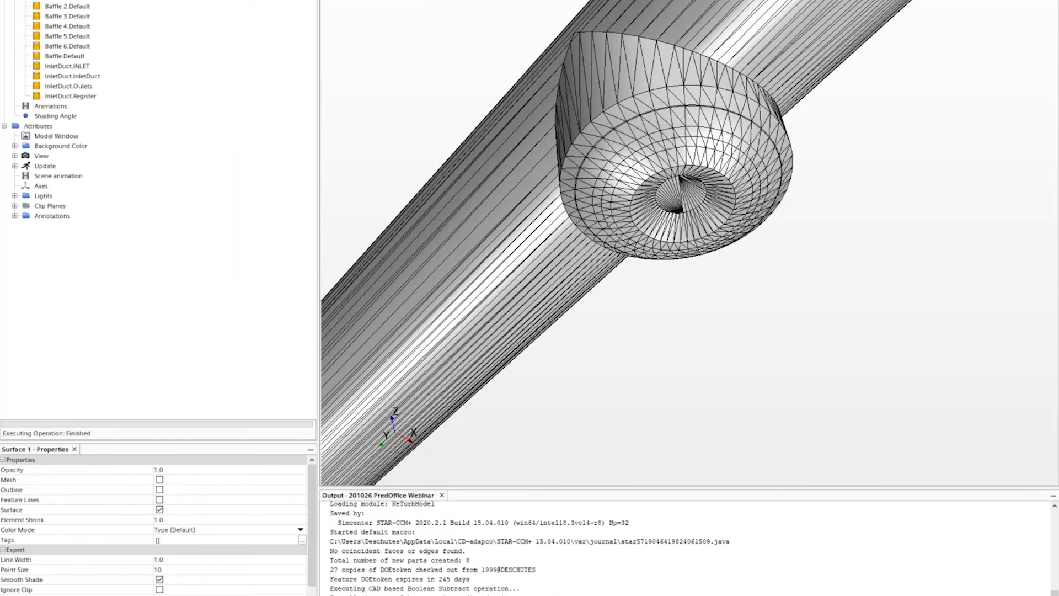
scroll(308, 576, "down", 2)
left_click(270, 594)
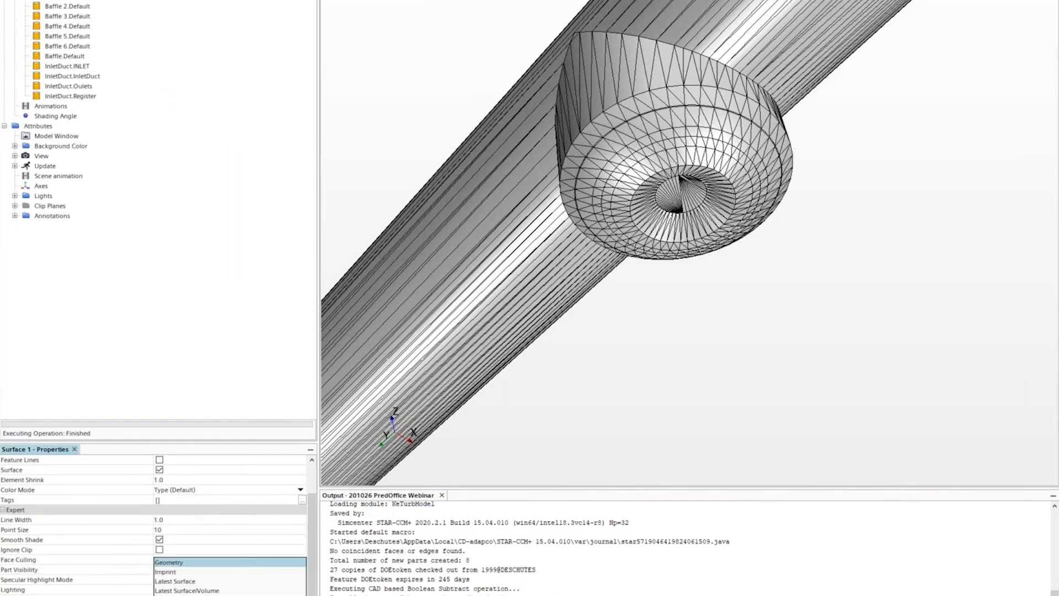
left_click(268, 574)
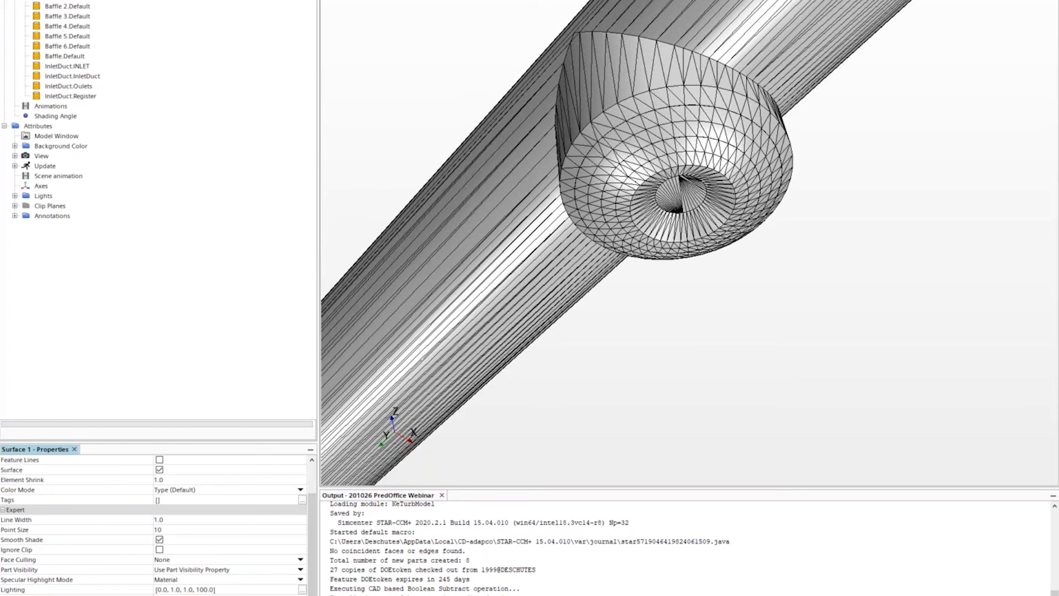
left_click(65, 176)
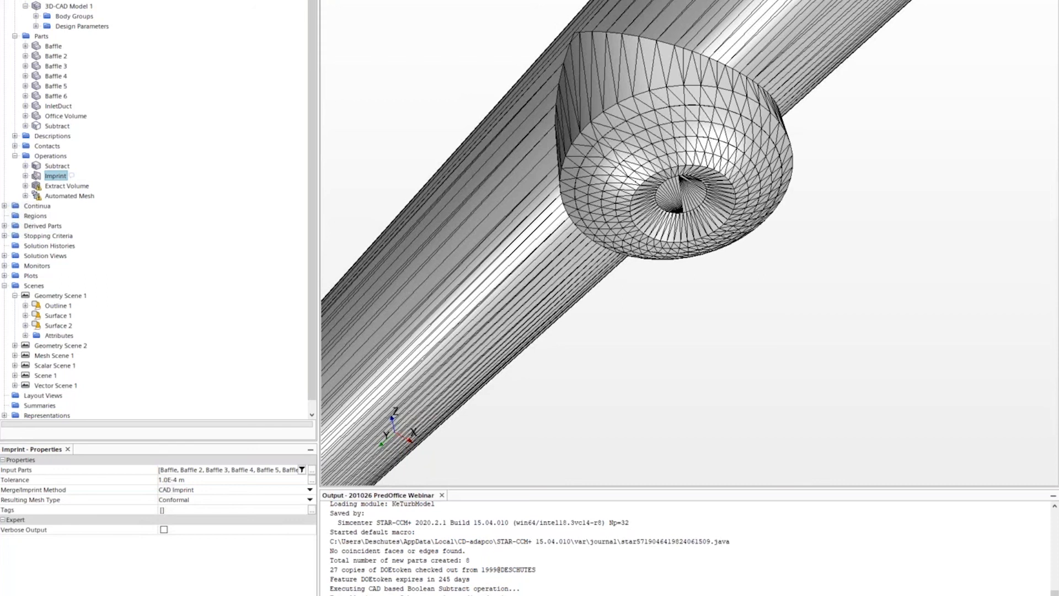
left_click(751, 389)
scroll(763, 353, "down", 8)
scroll(646, 289, "down", 10)
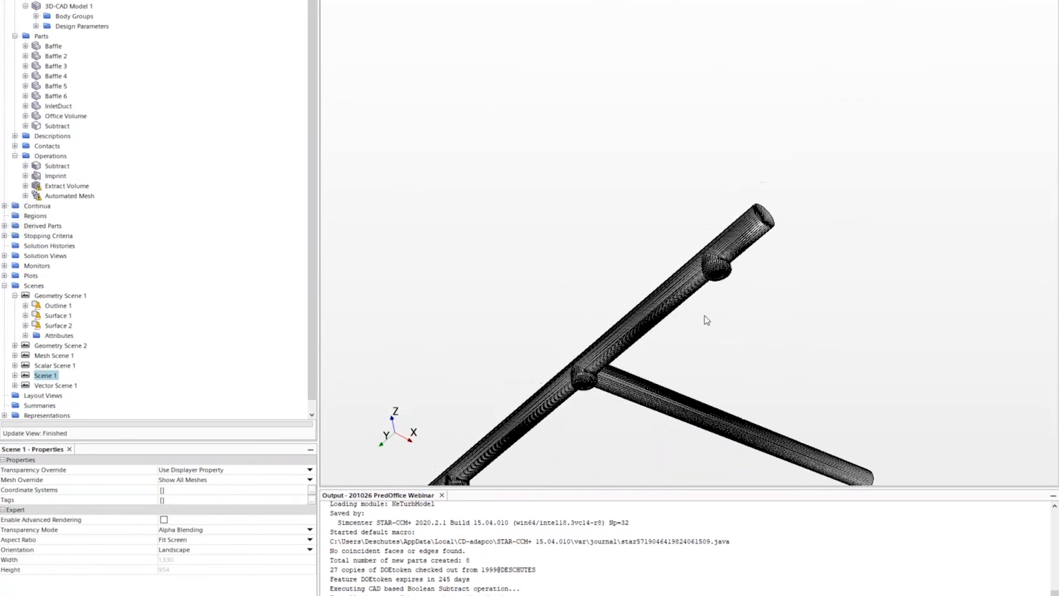
left_click_drag(748, 324, 752, 307)
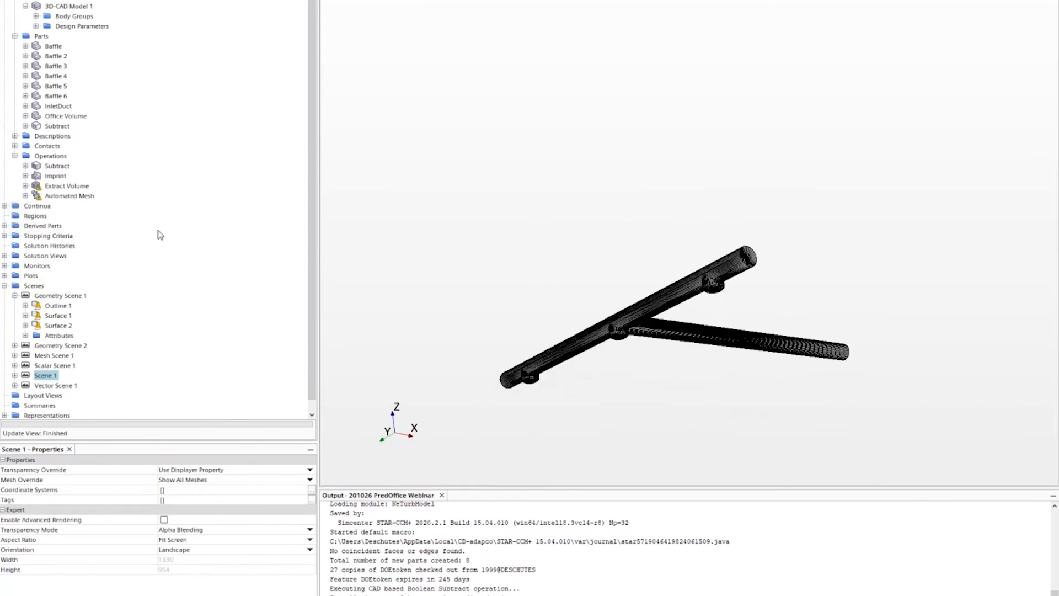
- Add Subtract to the Imprint inputs and rerun it, merging 6 part pairs
left_click(66, 187)
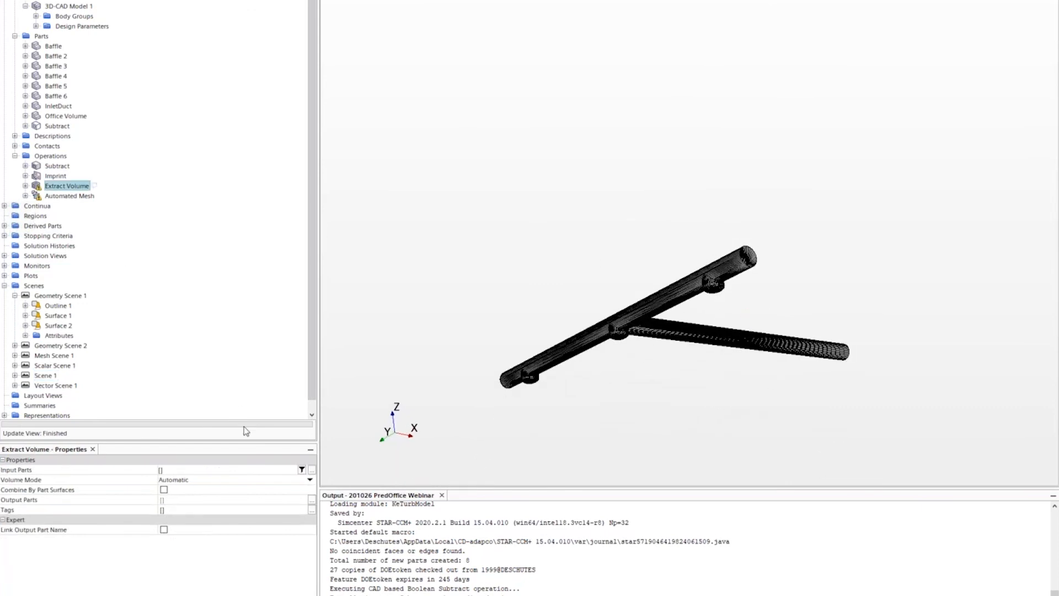
left_click(55, 177)
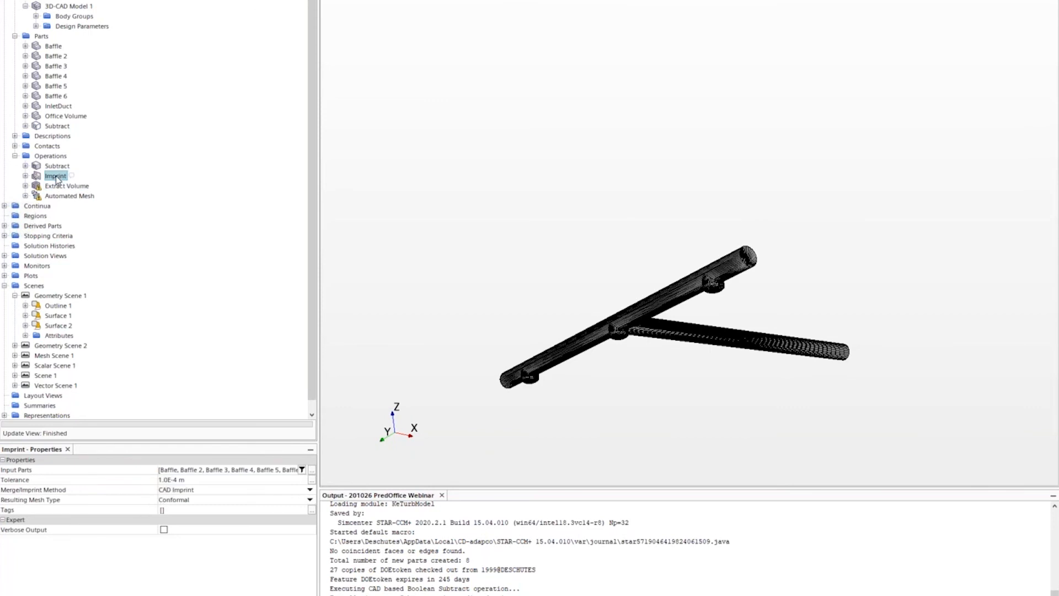
left_click(312, 470)
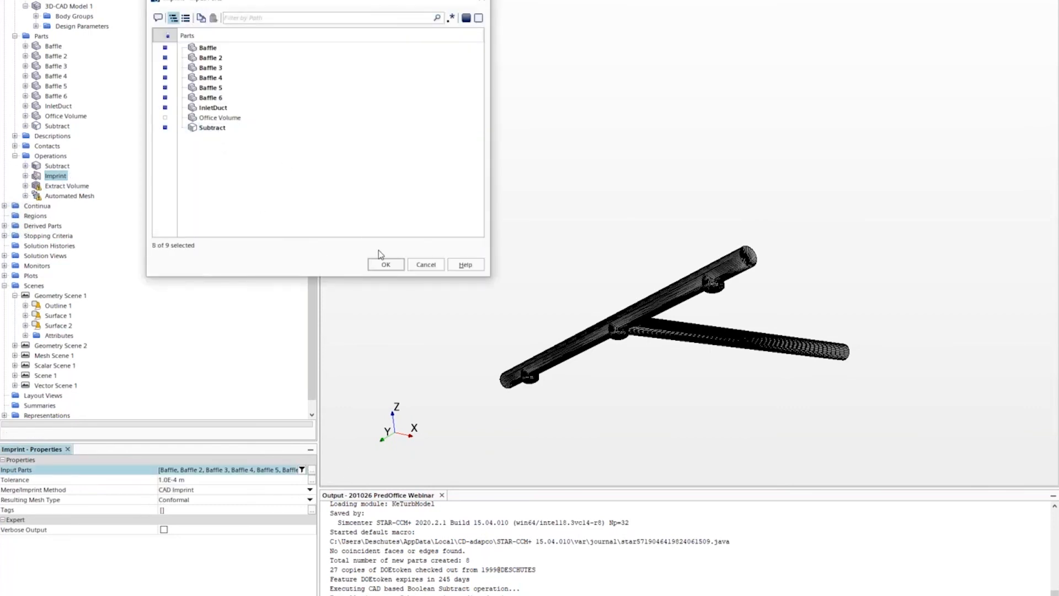
left_click(382, 263)
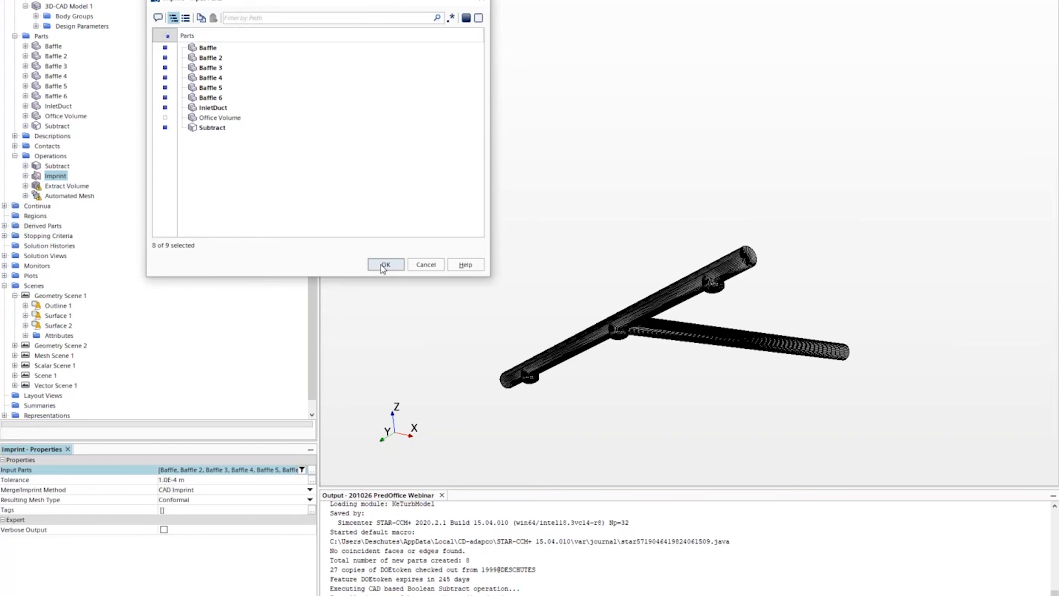
right_click(56, 177)
left_click(80, 180)
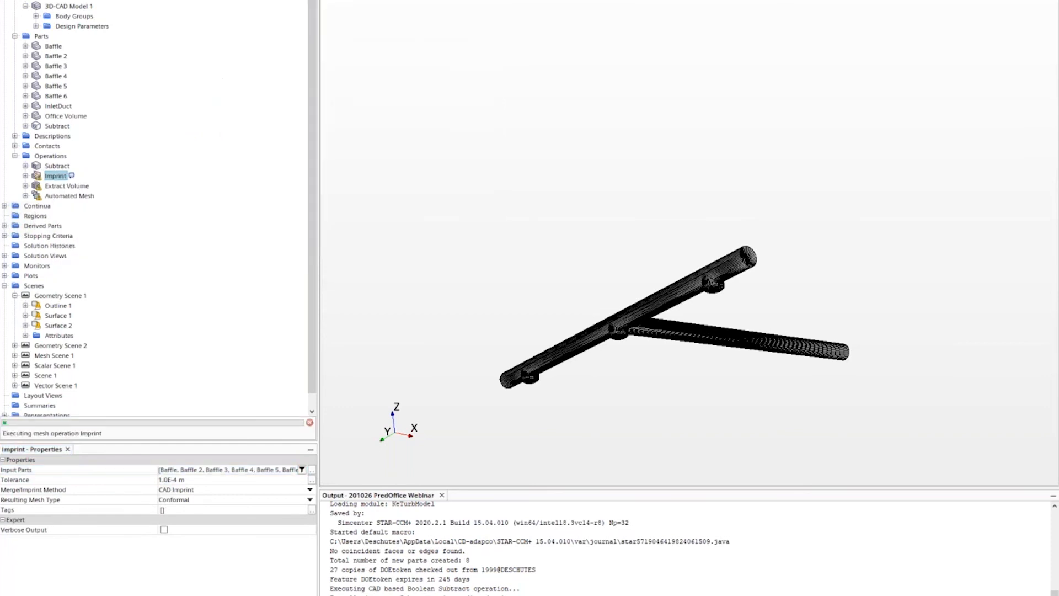
left_click(73, 187)
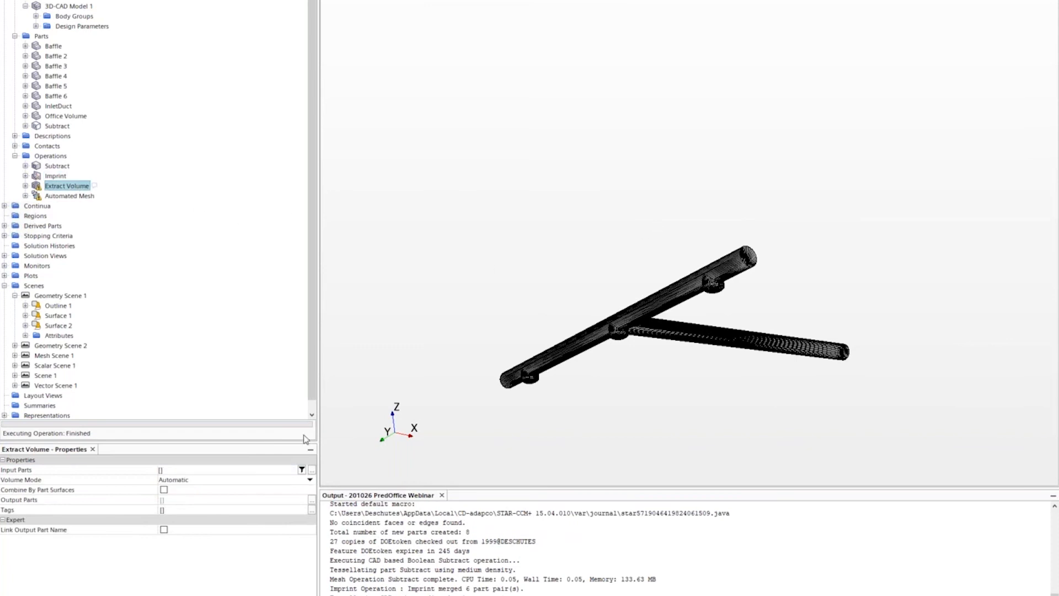
- Set the Extract Volume input parts to InletDuct and Baffle through Baffle 6
left_click(312, 469)
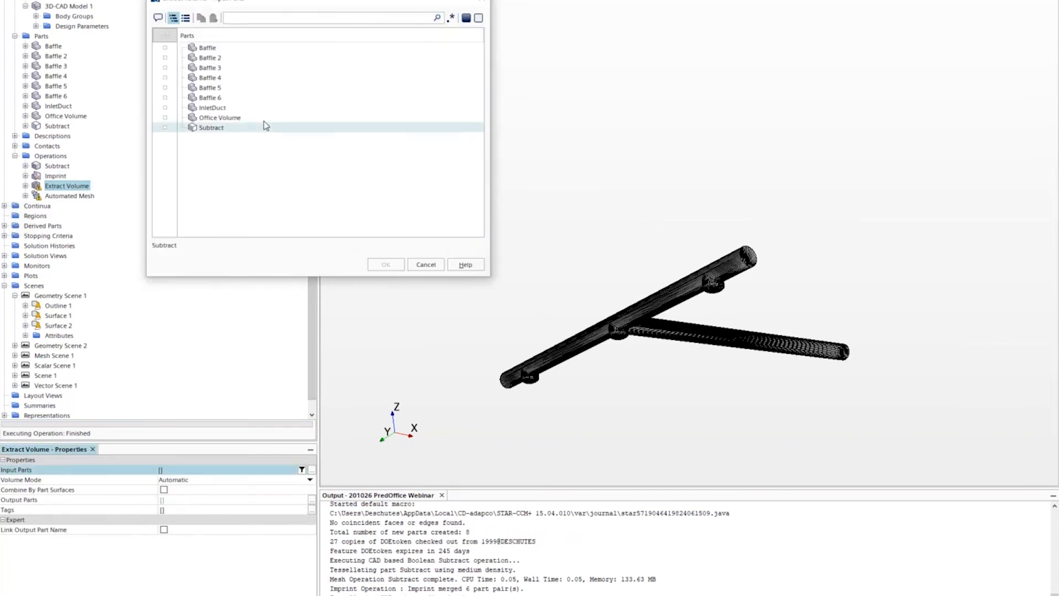
left_click(247, 108)
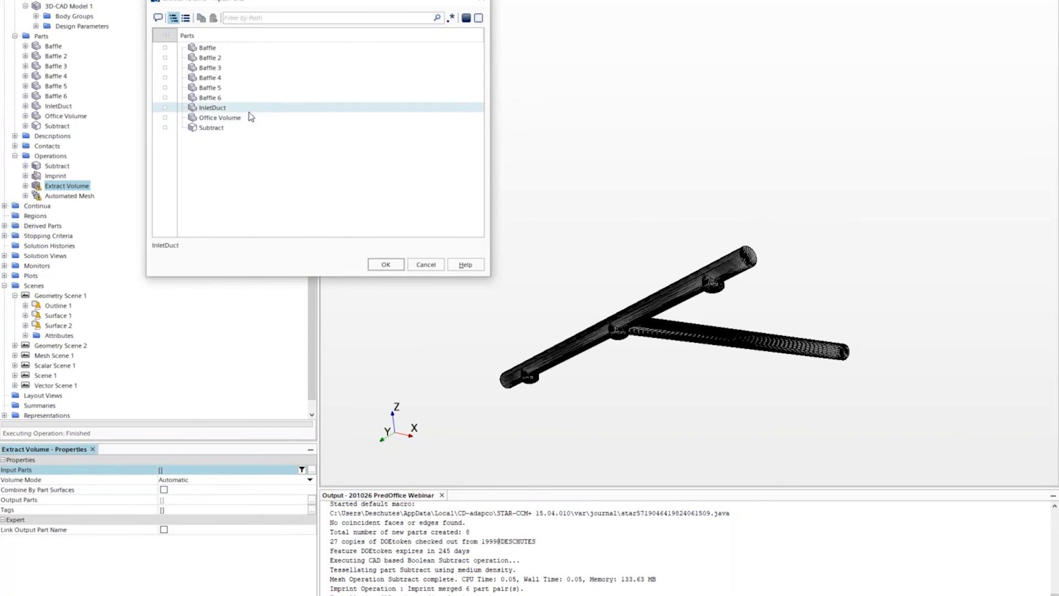
left_click(232, 48)
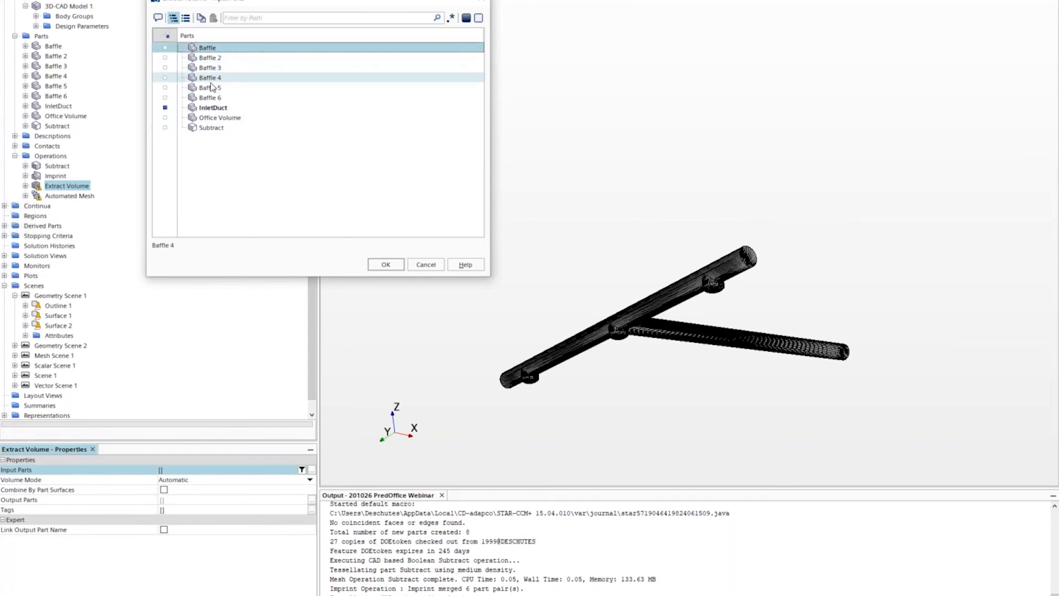
mouse_move(214, 98)
left_mouse_down("shift")
mouse_move(212, 87)
mouse_move(213, 104)
left_mouse_up("shift")
left_click(166, 98)
left_click(384, 264)
- Execute Extract Volume, display the new part, and select it together with Subtract
right_click(51, 197)
left_click(59, 200)
left_click(83, 106)
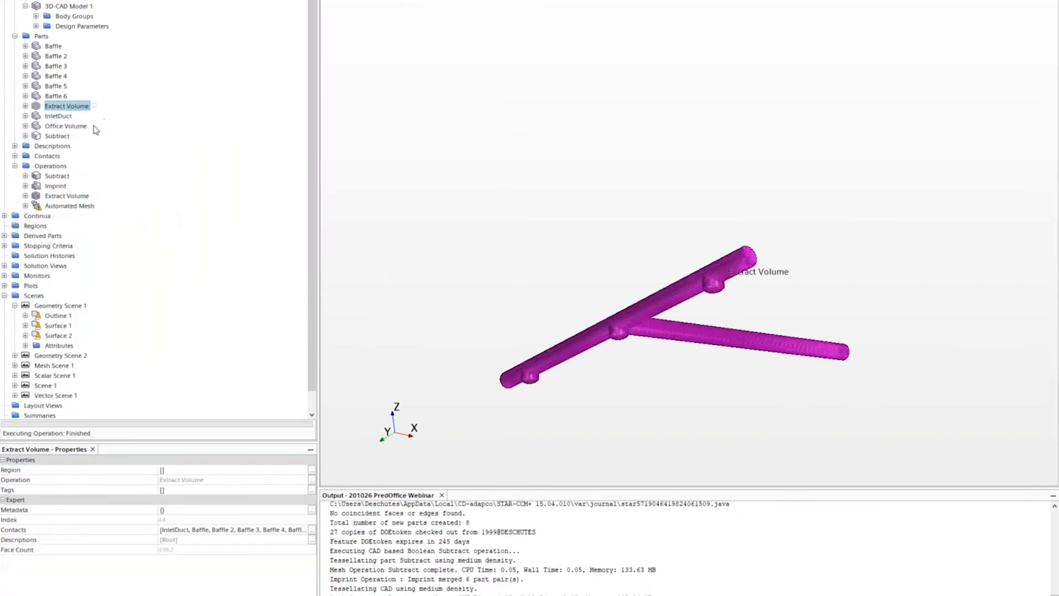
left_click(55, 137, "ctrl")
left_click(71, 104)
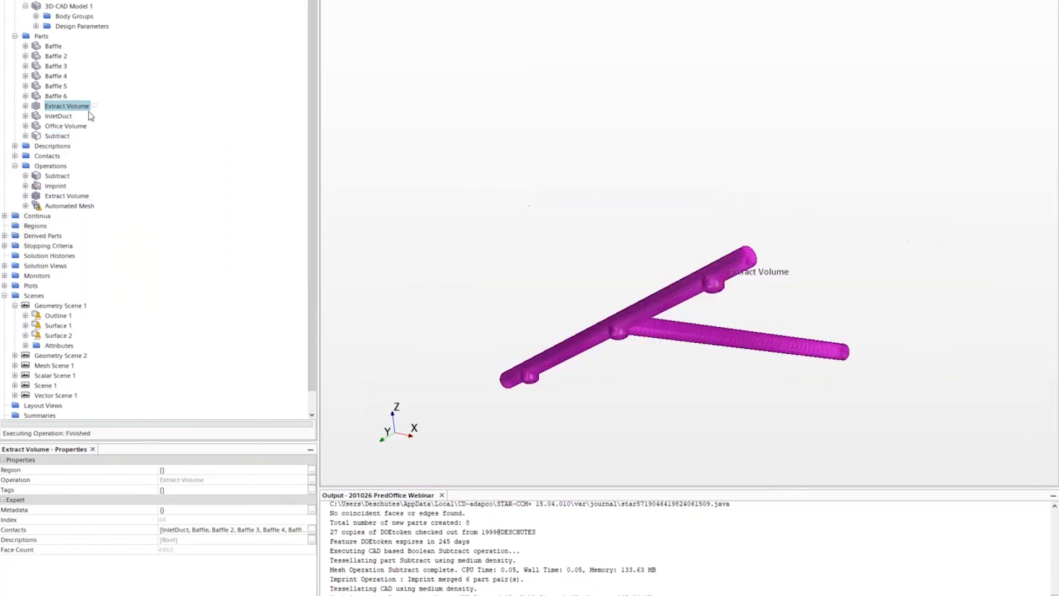
left_click(57, 136, "ctrl")
- Assign both parts to regions: one region per part, one boundary per part surface
right_click(70, 141)
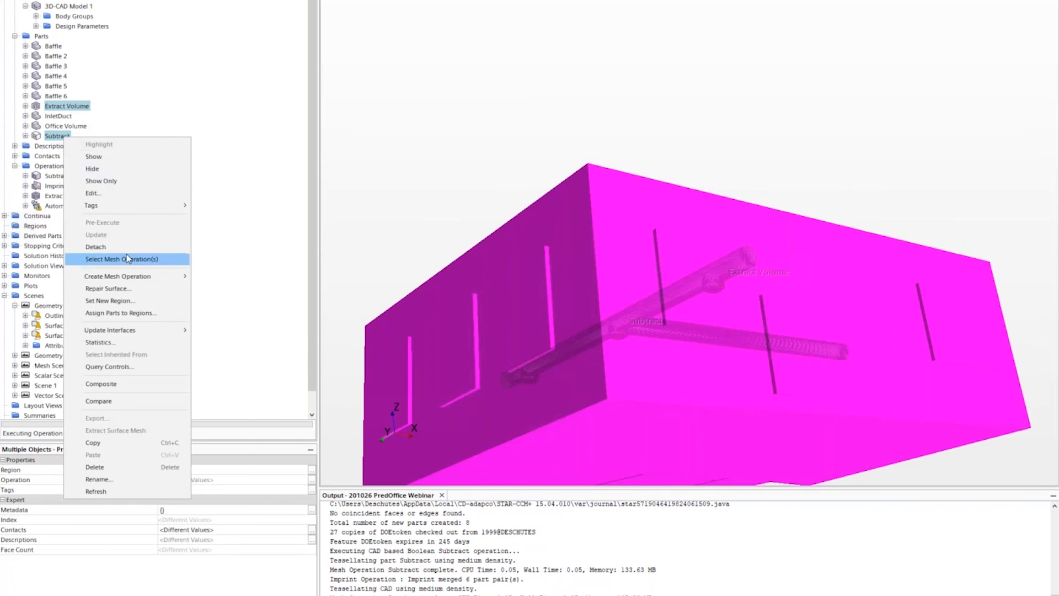
left_click(138, 314)
left_click(272, 190)
left_click(272, 203)
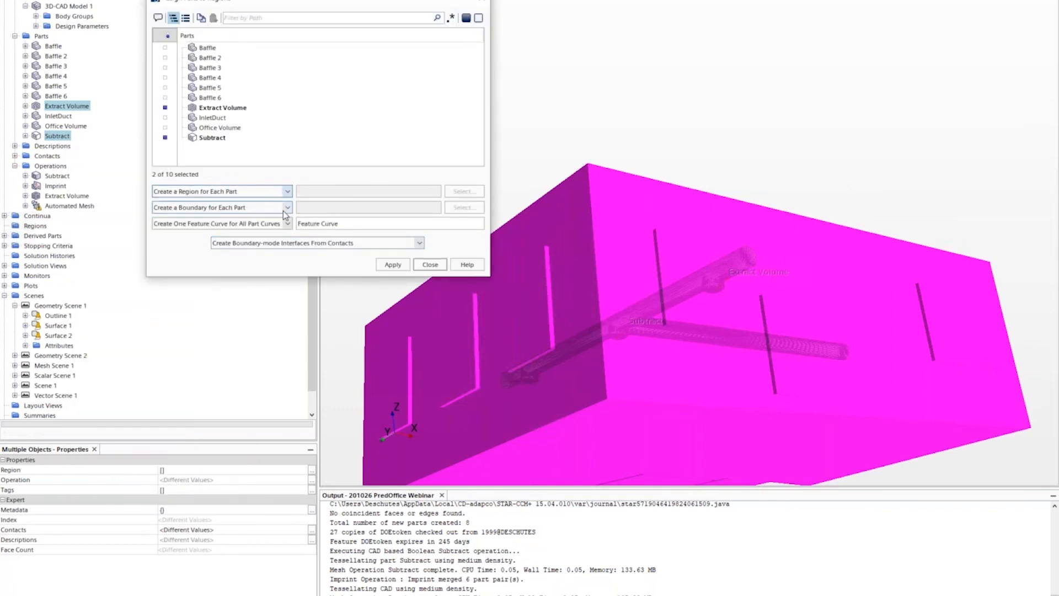
left_click(287, 207)
left_click(270, 217)
left_click(397, 268)
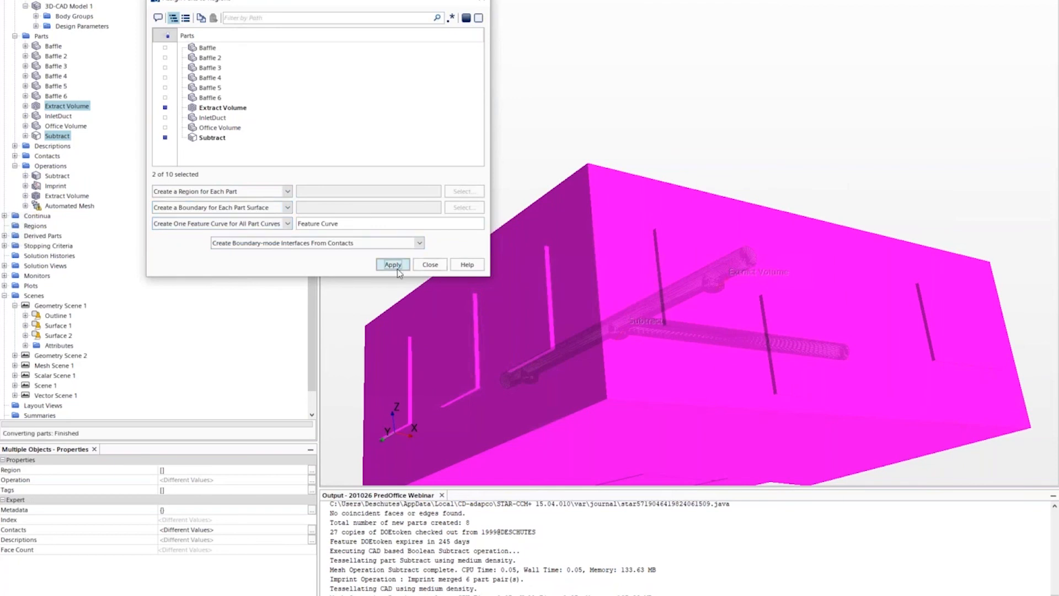
left_click(430, 265)
- Display the Extract Volume and Subtract regions and rotate the view to check them
left_click(4, 226)
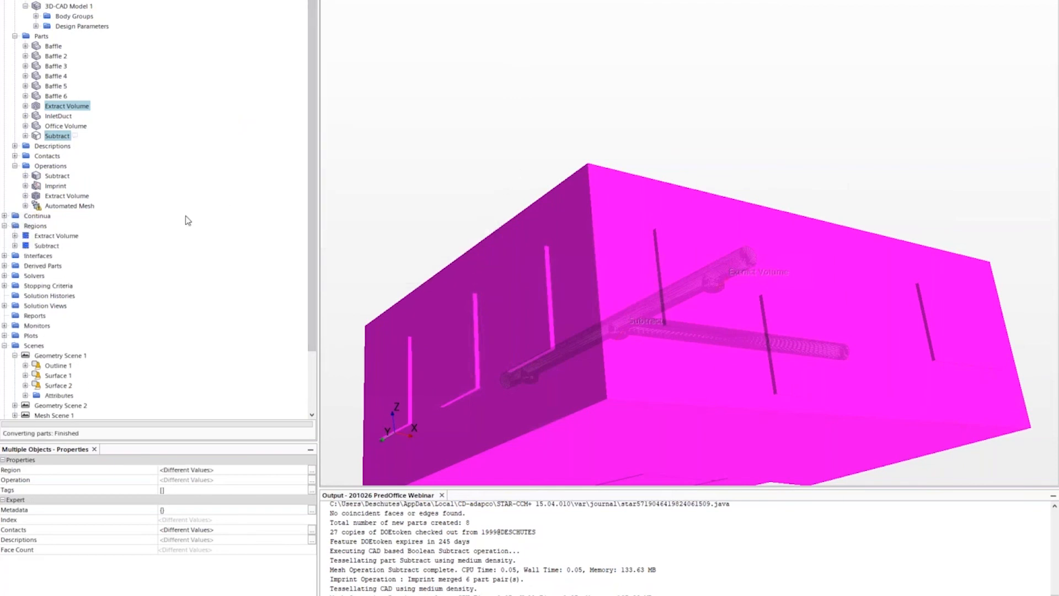
left_click(39, 236)
left_click_drag(541, 127, 541, 205)
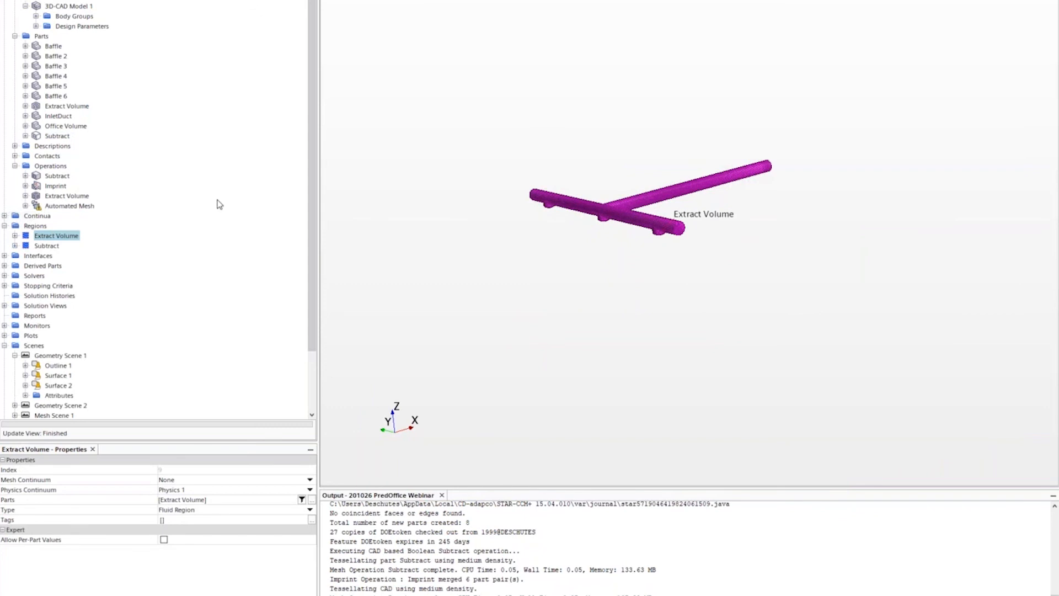
left_click(48, 245)
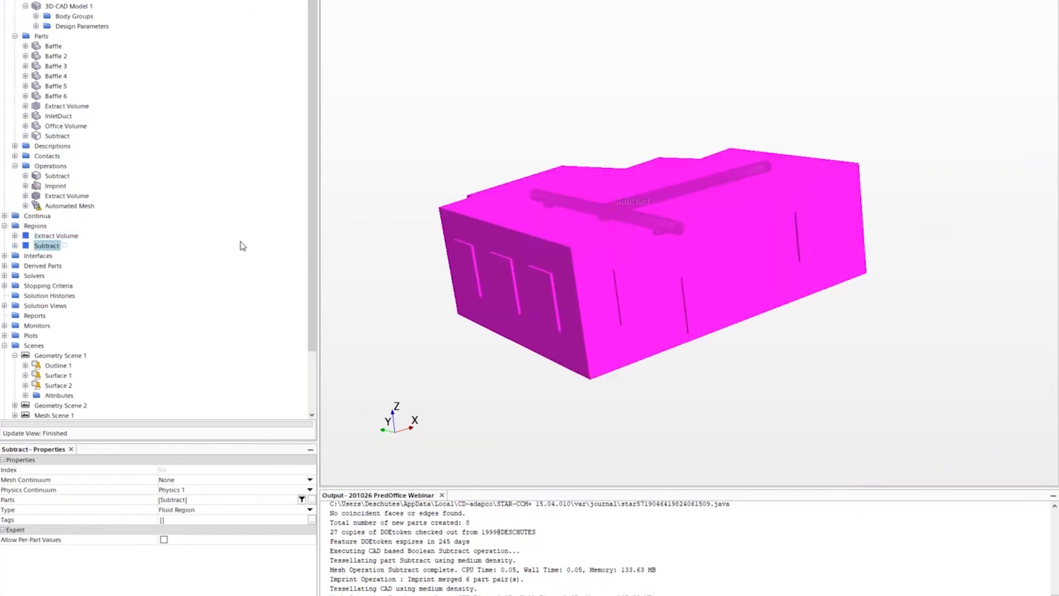
left_click_drag(497, 154, 511, 160)
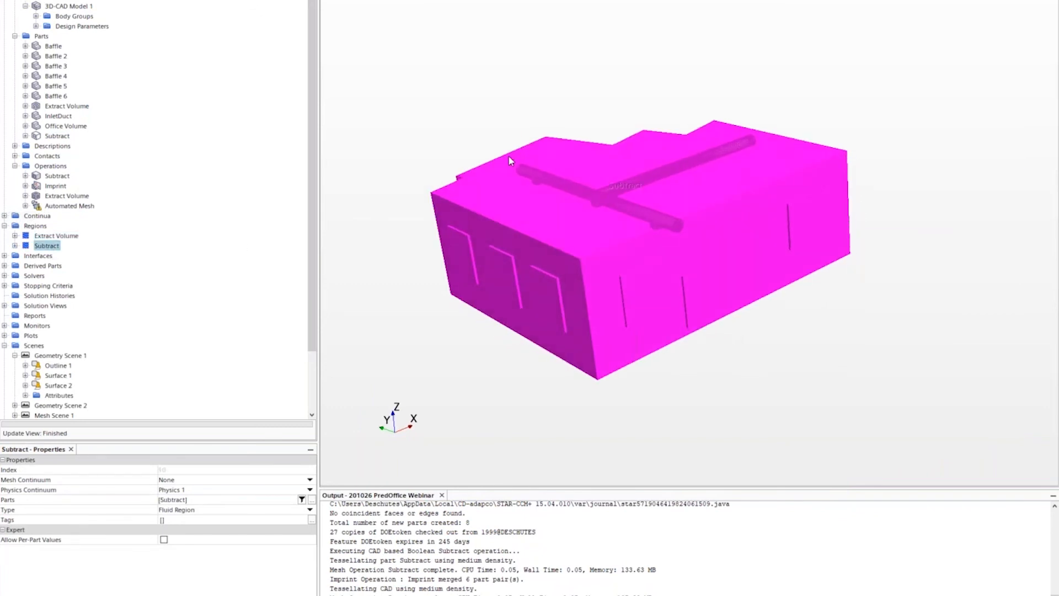
- Change the first eight interfaces, through Extract Volume/Subtract 2, to Baffle Interface type
left_click(4, 256)
left_click(44, 267)
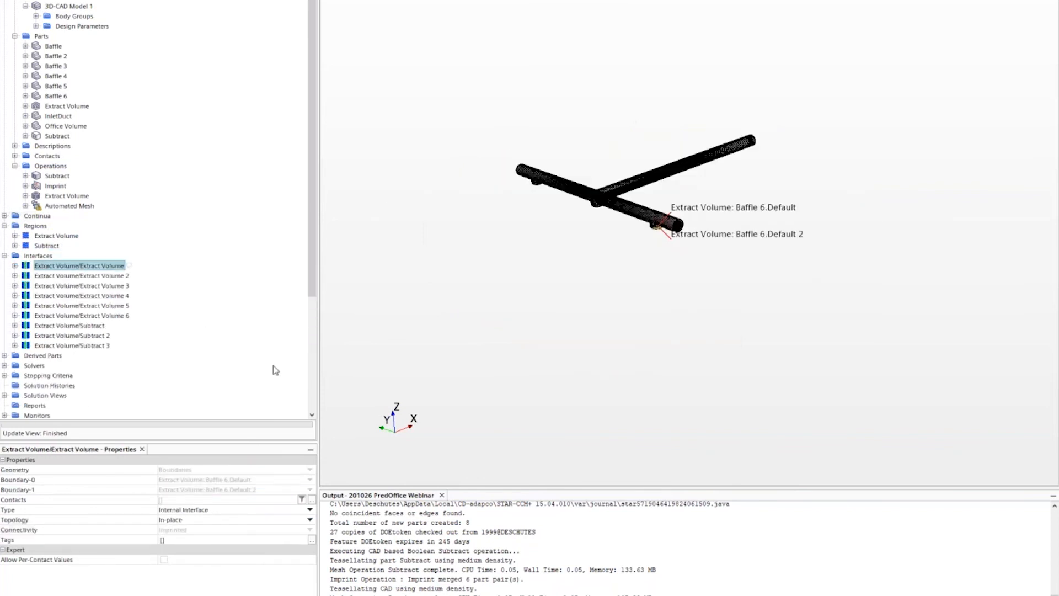
scroll(557, 231, "up", 4)
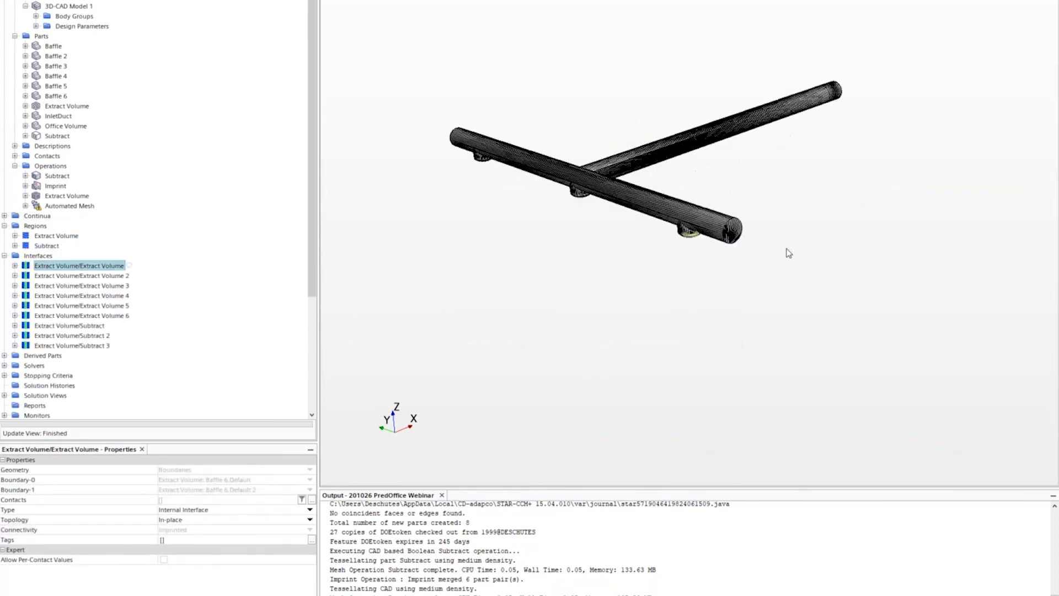
key("shift+Down")
key("shift+Down")
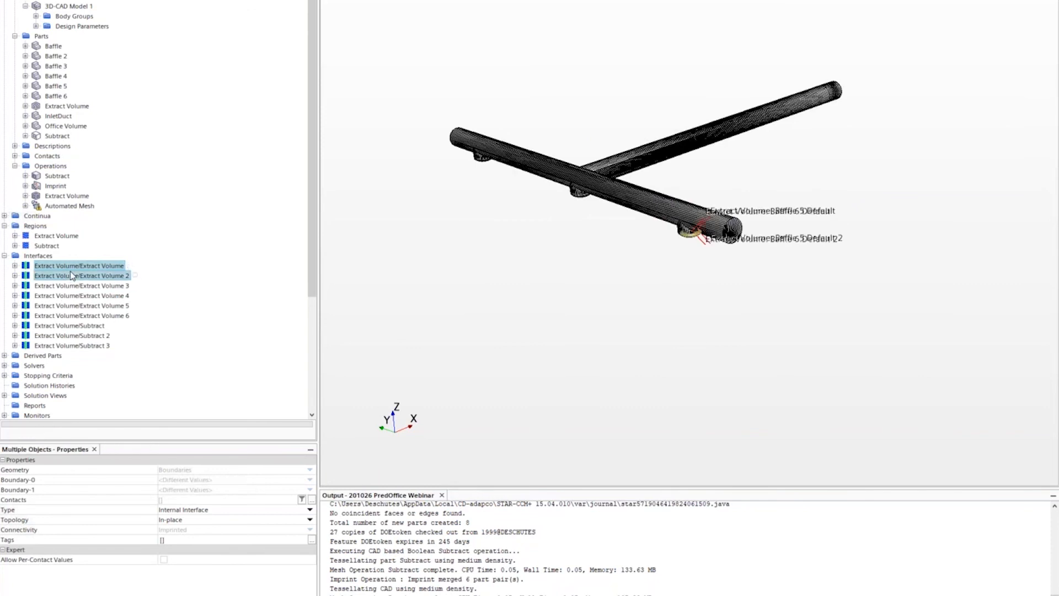
key("shift+Down")
key("shift+Down")
key("shift+Down")
key("shift+Down")
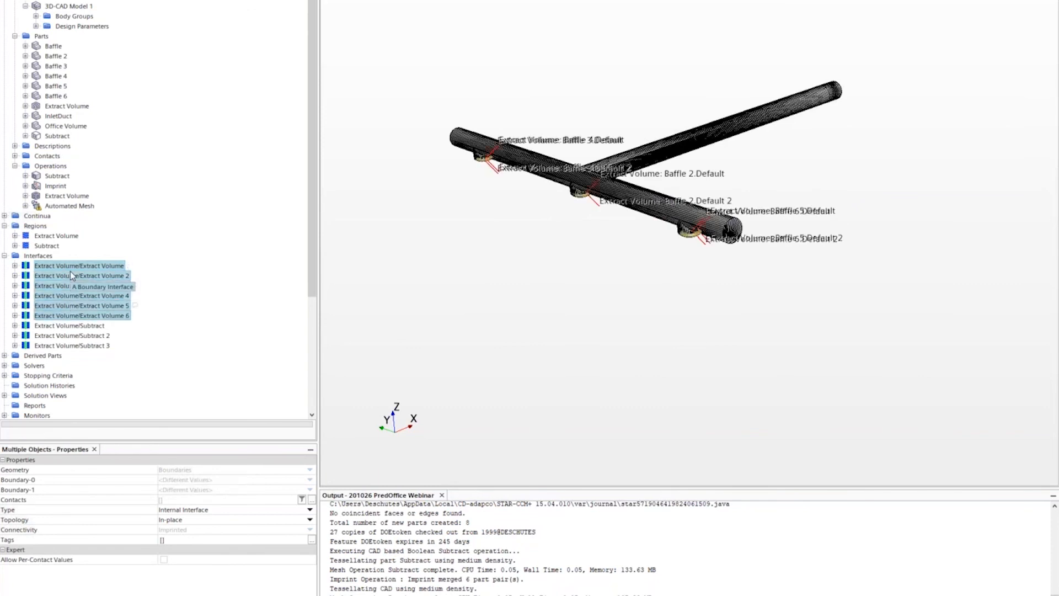
key("shift+Down")
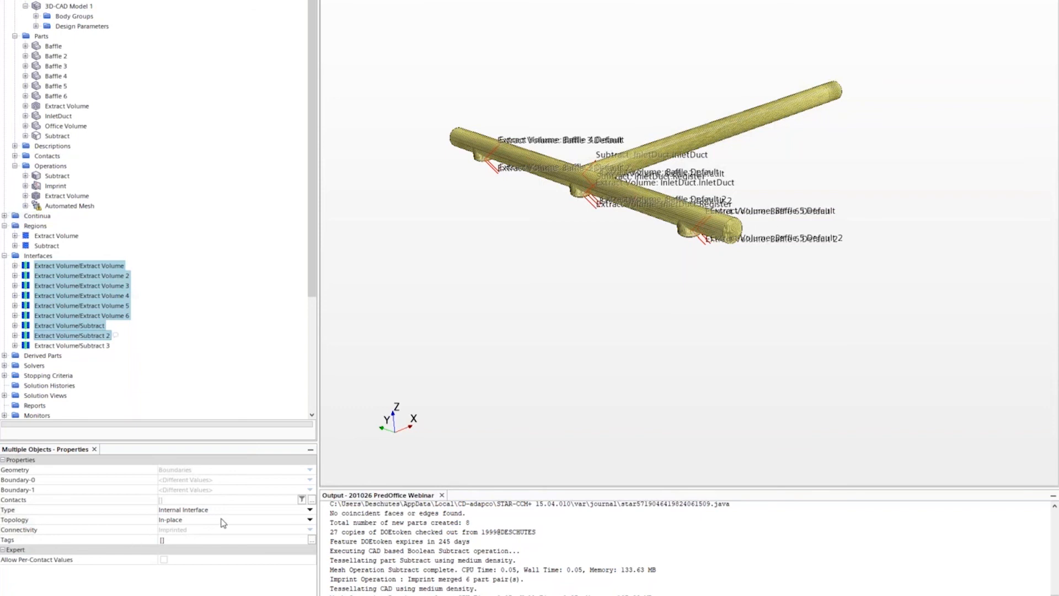
left_click(253, 511)
left_click(239, 525)
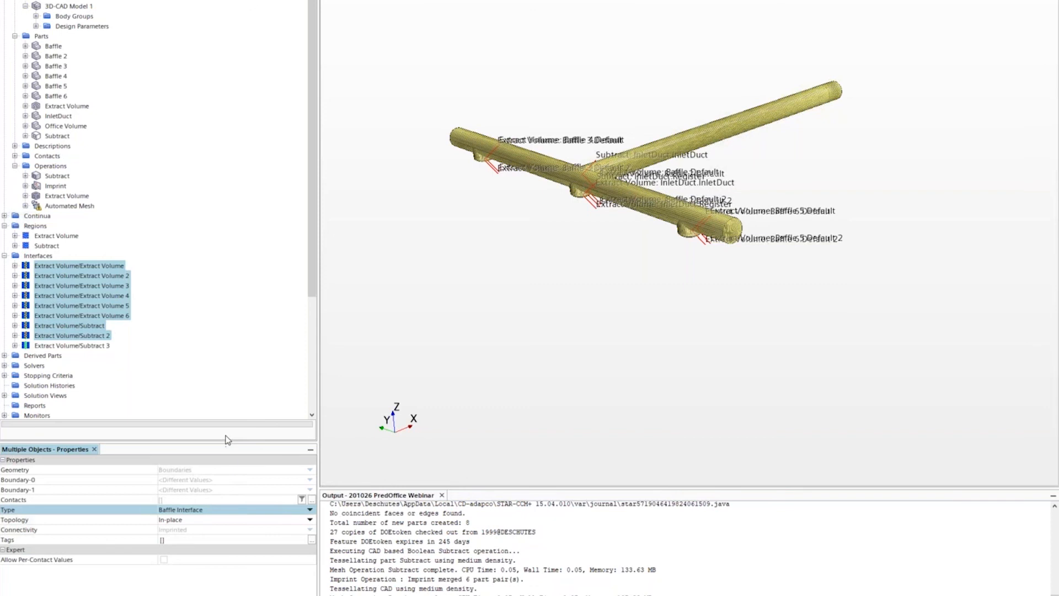
- Inspect the internal Extract Volume/Subtract 3 interface at the duct outlets, then select Automated Mesh
left_click(101, 347)
left_click_drag(525, 313, 621, 222)
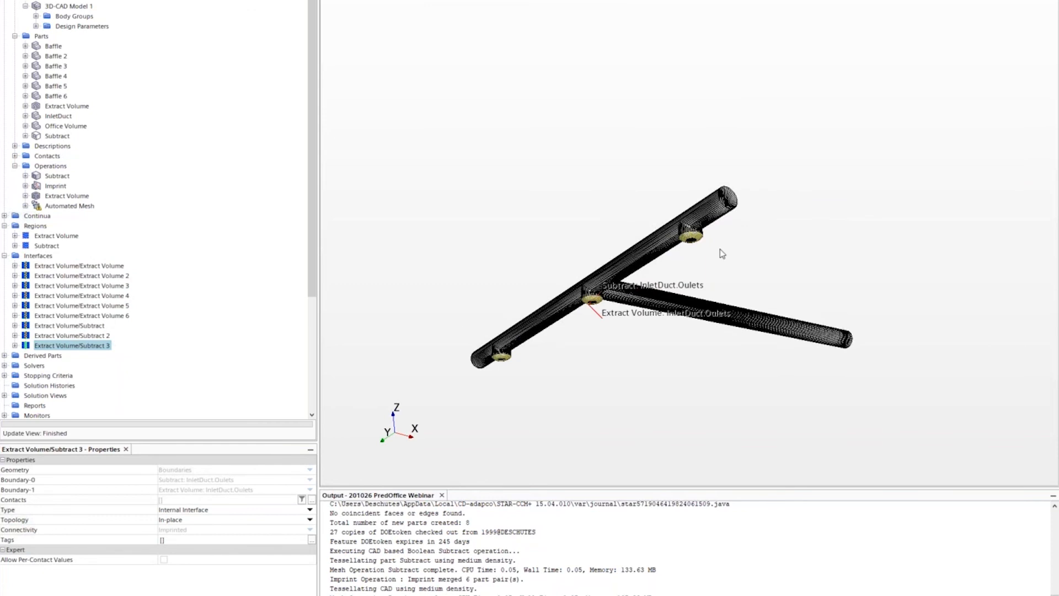
scroll(694, 251, "up", 5)
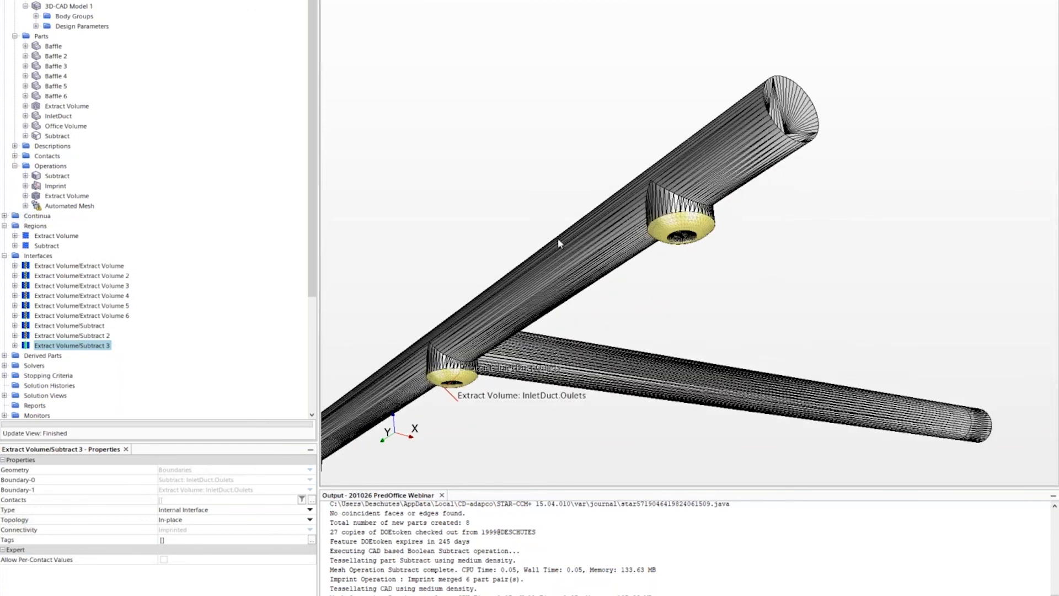
left_click(74, 207)
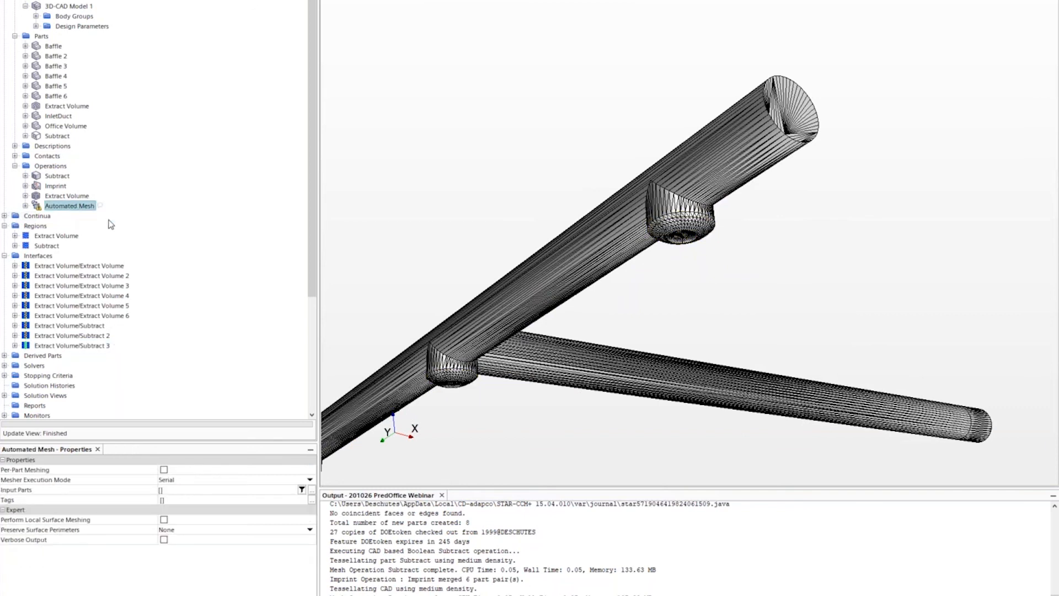
- Set the Automated Mesh input parts to Extract Volume and Subtract
left_click(25, 206)
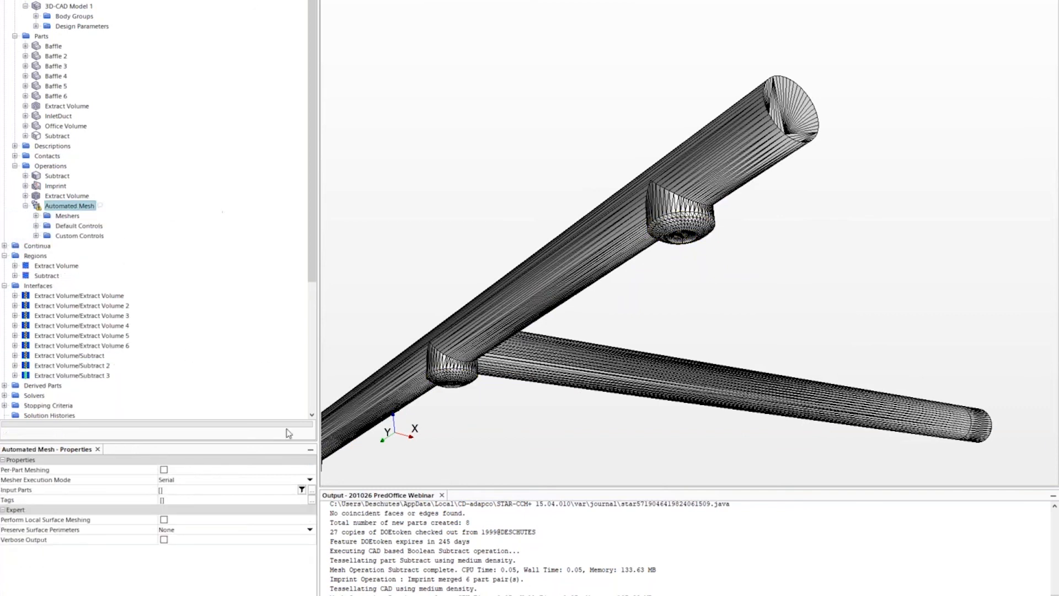
left_click(312, 491)
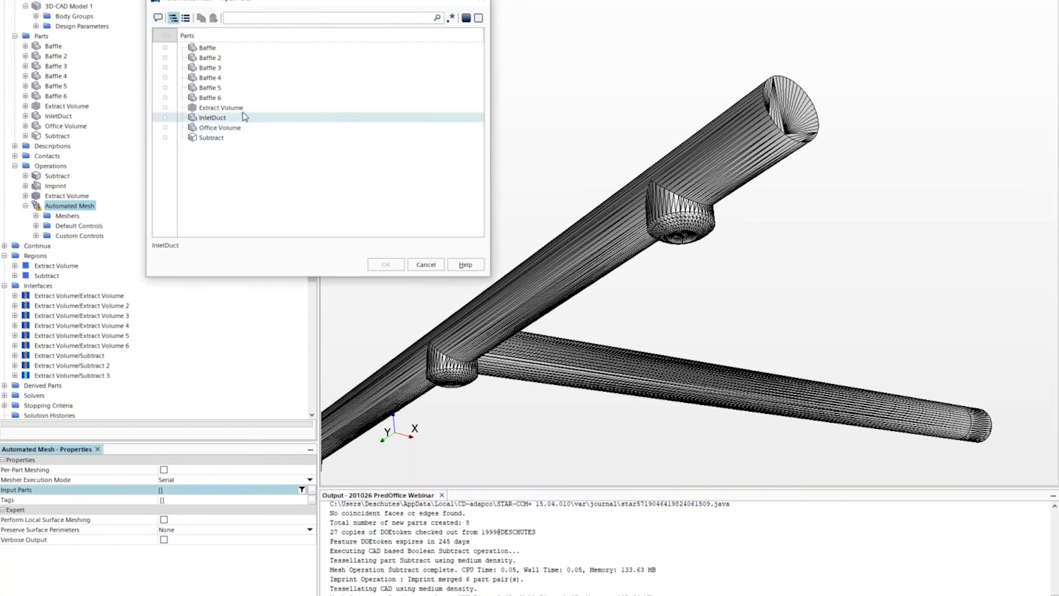
left_click(226, 108)
left_click(218, 137)
left_click(384, 265)
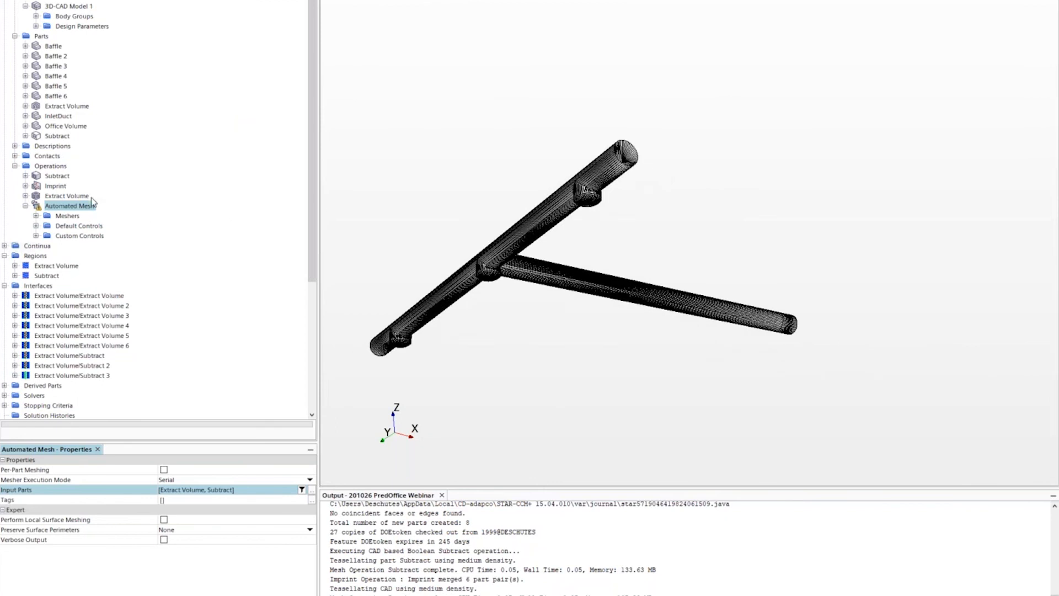
- Apply the Surface Control to the Extract Volume part surfaces
left_click(36, 236)
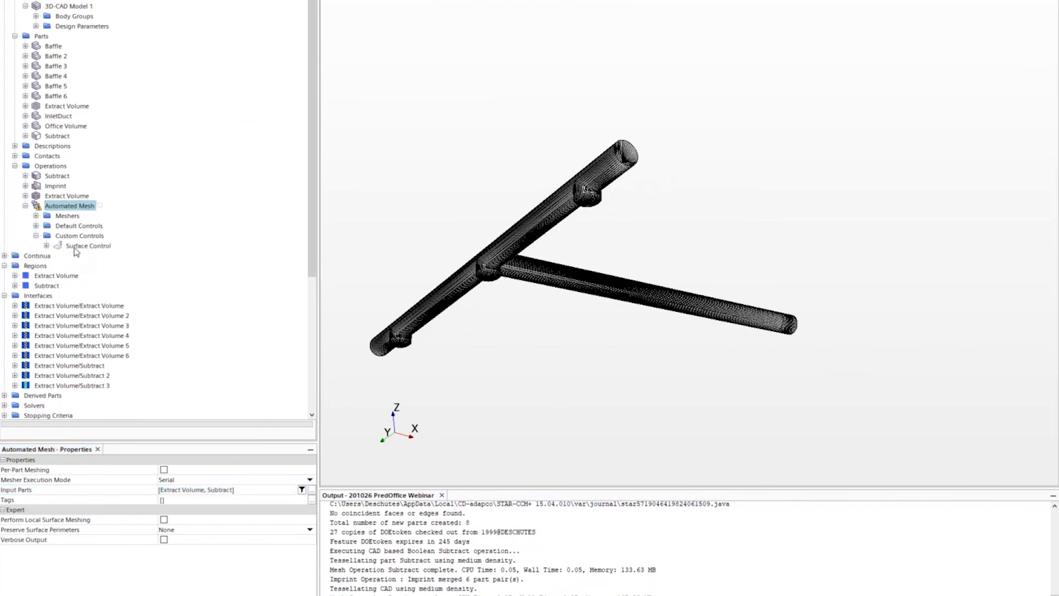
left_click(77, 247)
left_click(312, 469)
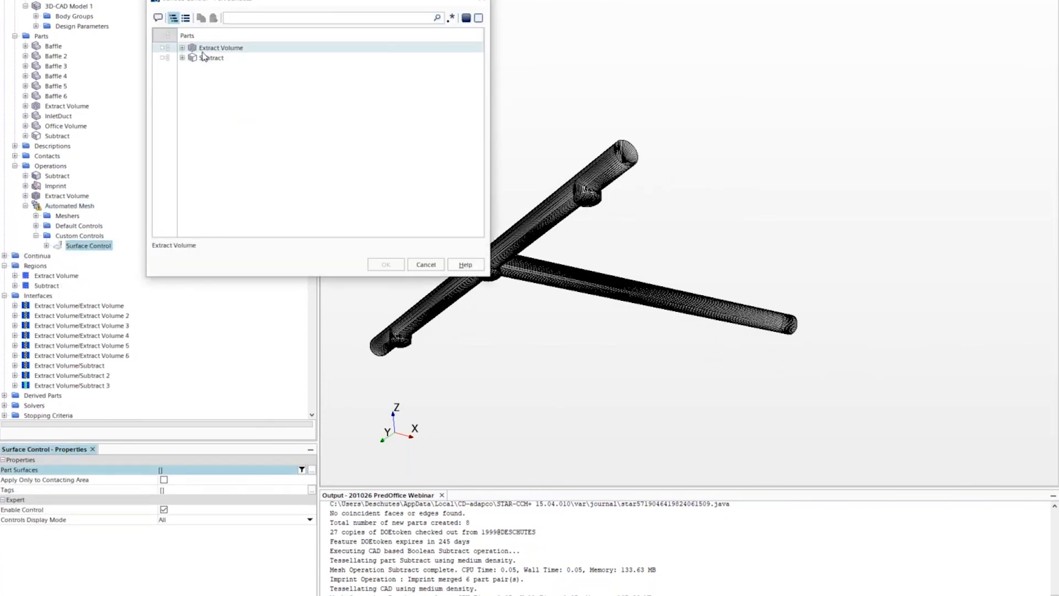
left_click(208, 49)
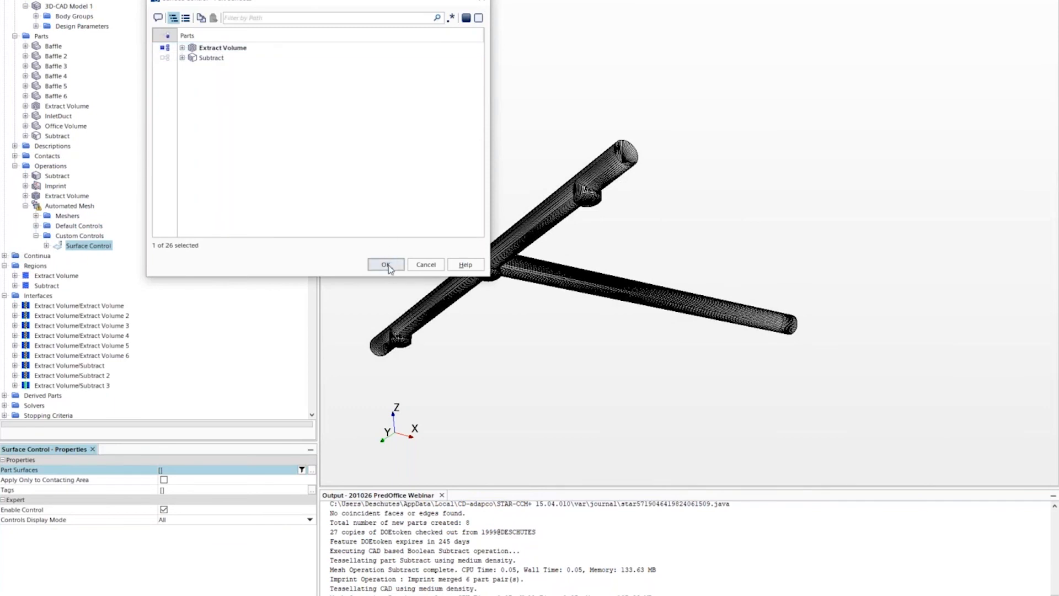
left_click(386, 265)
left_click_drag(485, 205, 629, 329)
left_click(441, 1)
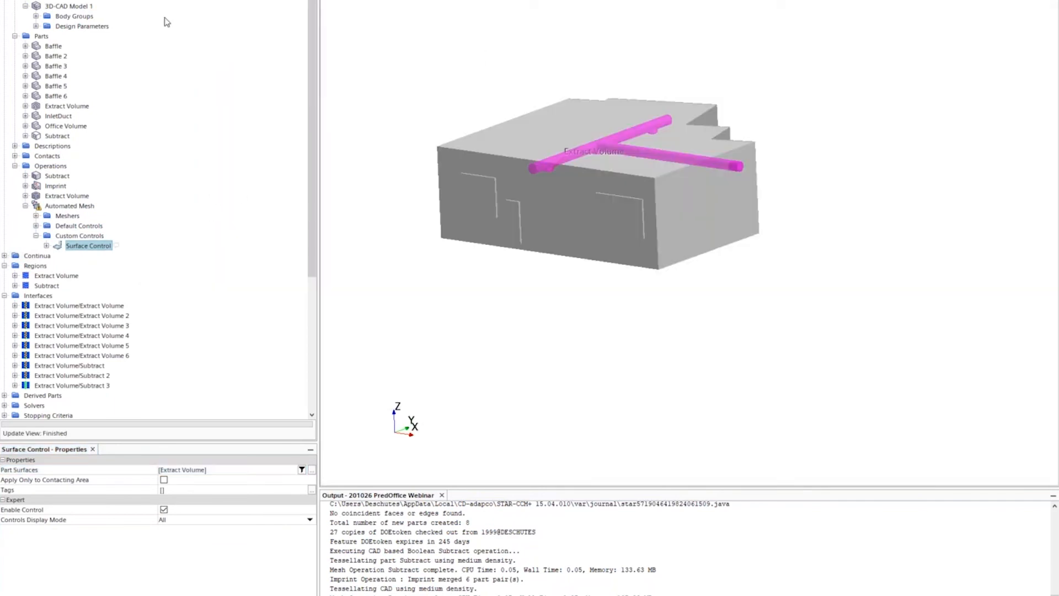
- Set design parameter Dist_Register02 to 10.0 in
left_click(36, 26)
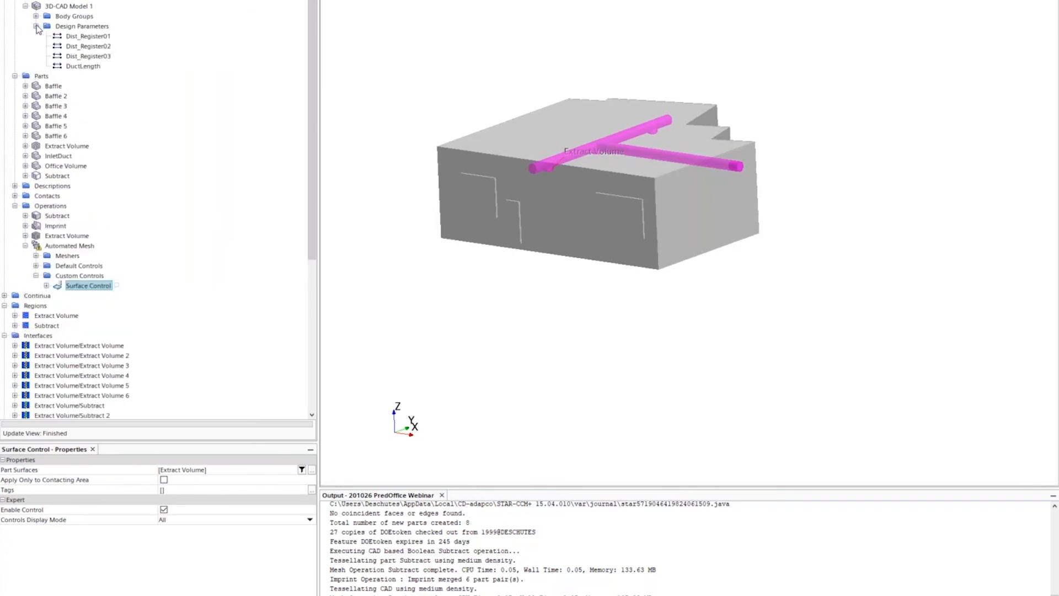
left_click(83, 37)
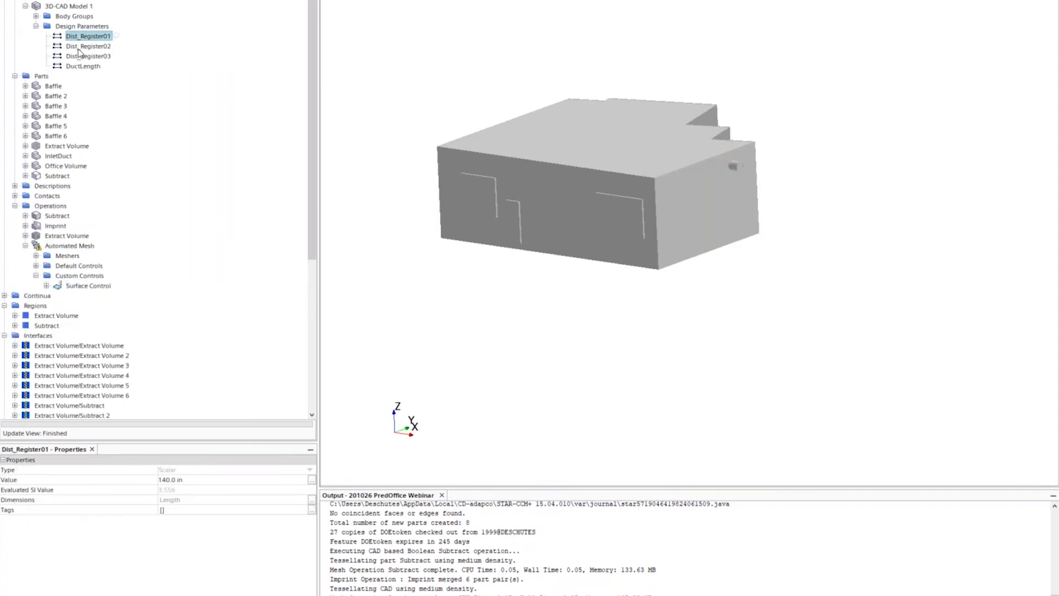
left_click(80, 47)
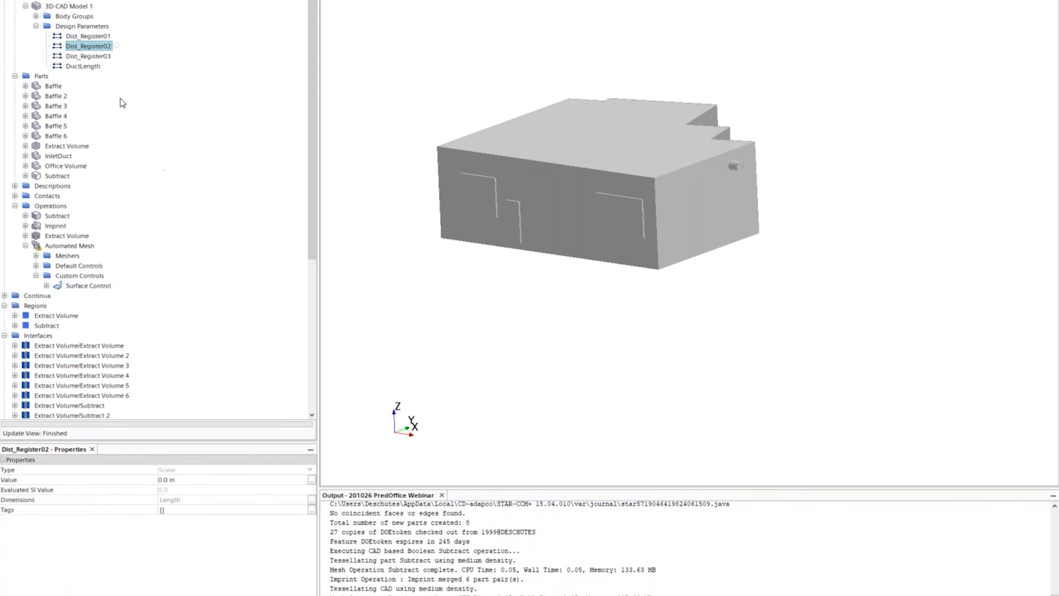
left_click(238, 479)
type("10")
key("Return")
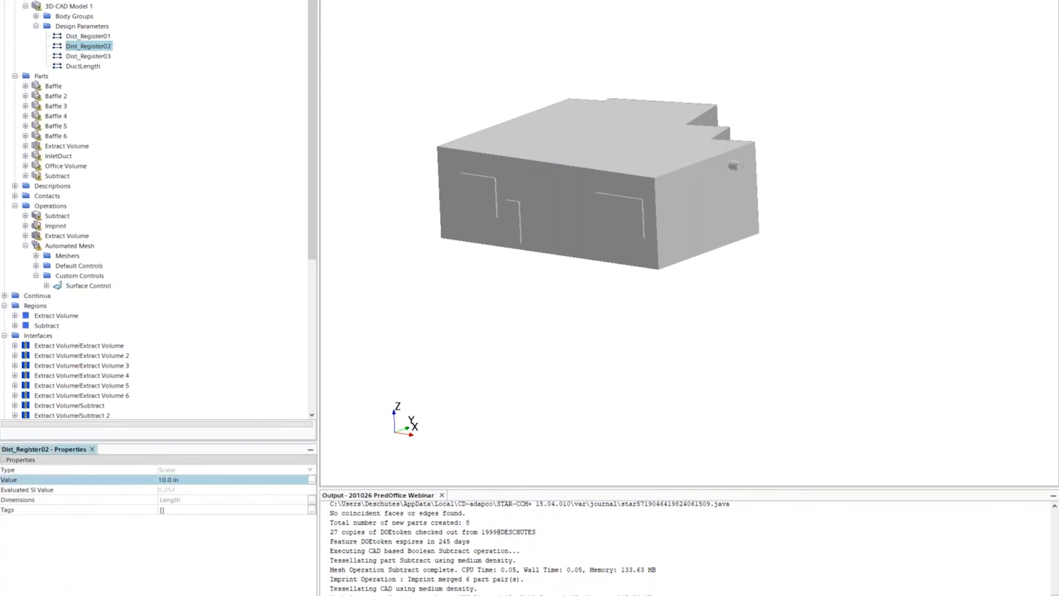
- Shorten DuctLength from 260.0 in to 230.0 in
left_click(87, 67)
left_click(220, 481)
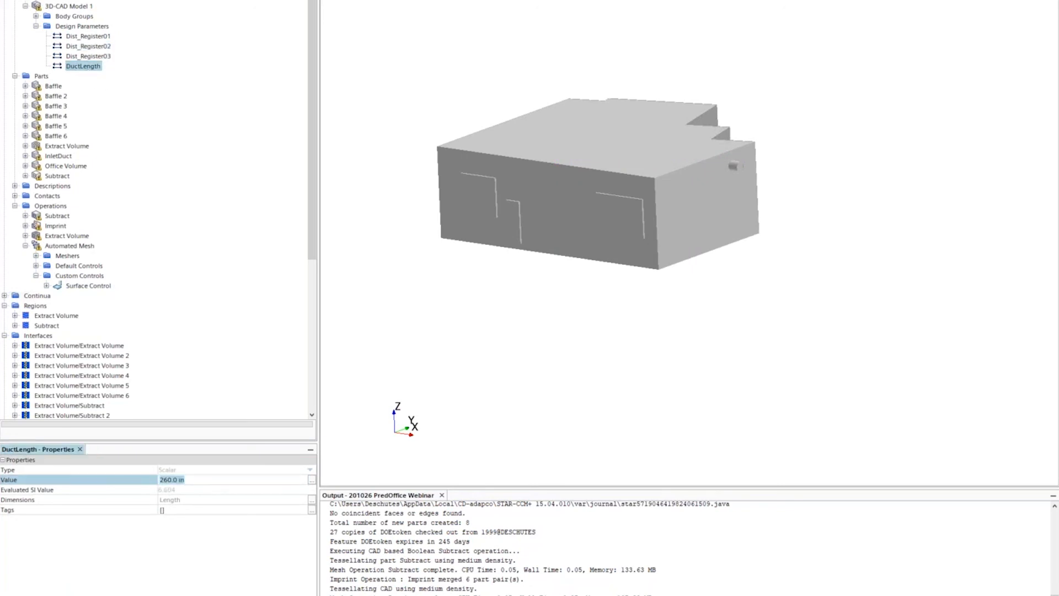
type("230")
key("Return")
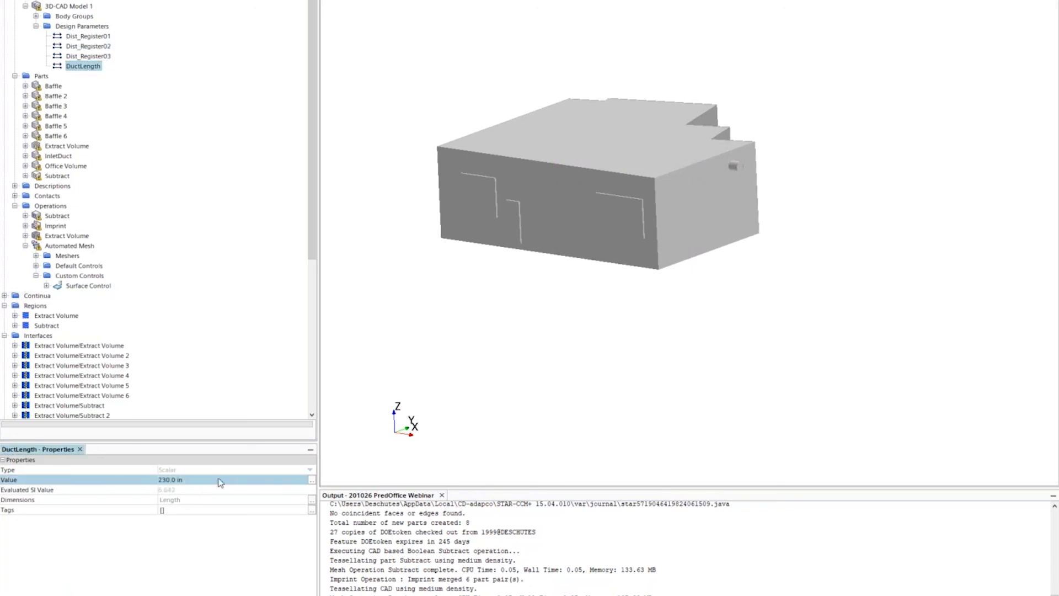